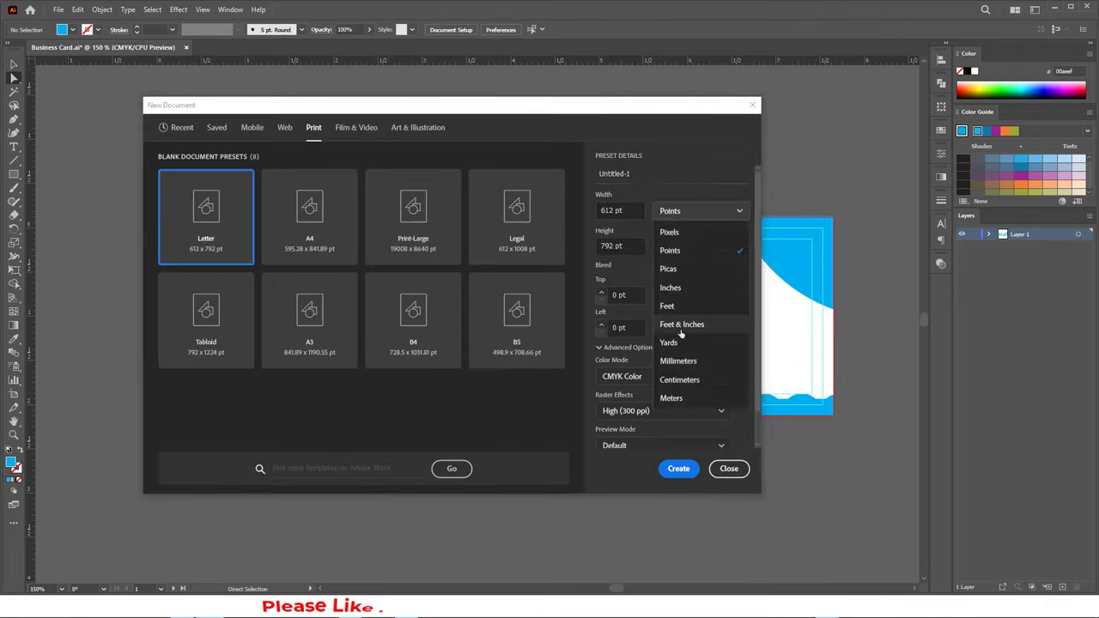
# Create the two-artboard card document and add a 3.5×2 in rectangle filling the first artboard
pyautogui.press('Return')
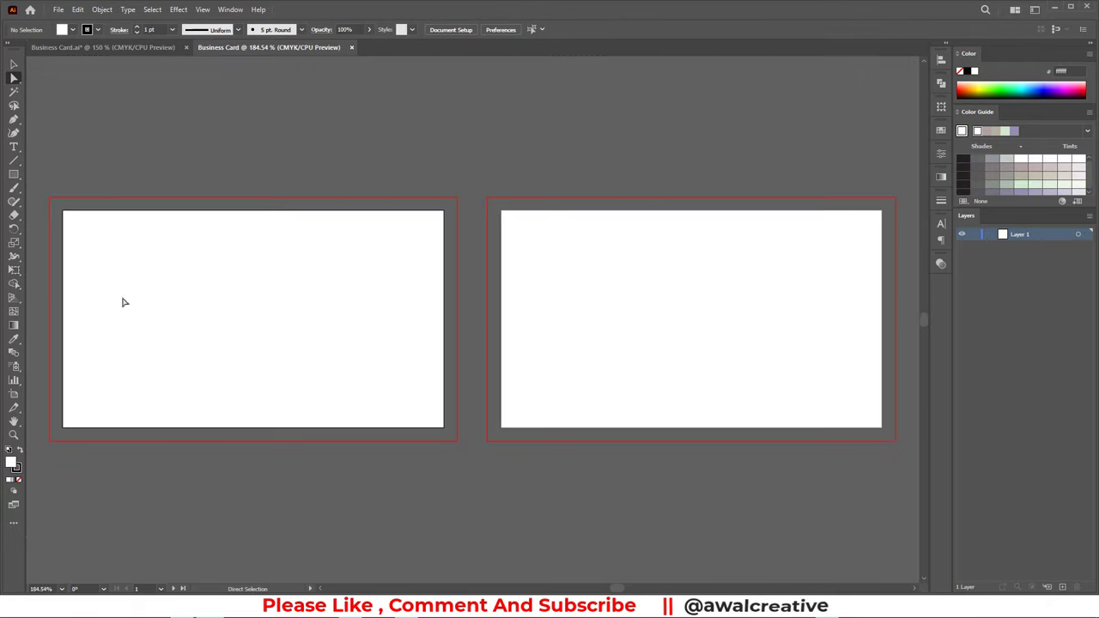
pyautogui.press('m')
pyautogui.click(62, 210)
pyautogui.press('Return')
pyautogui.press('v')
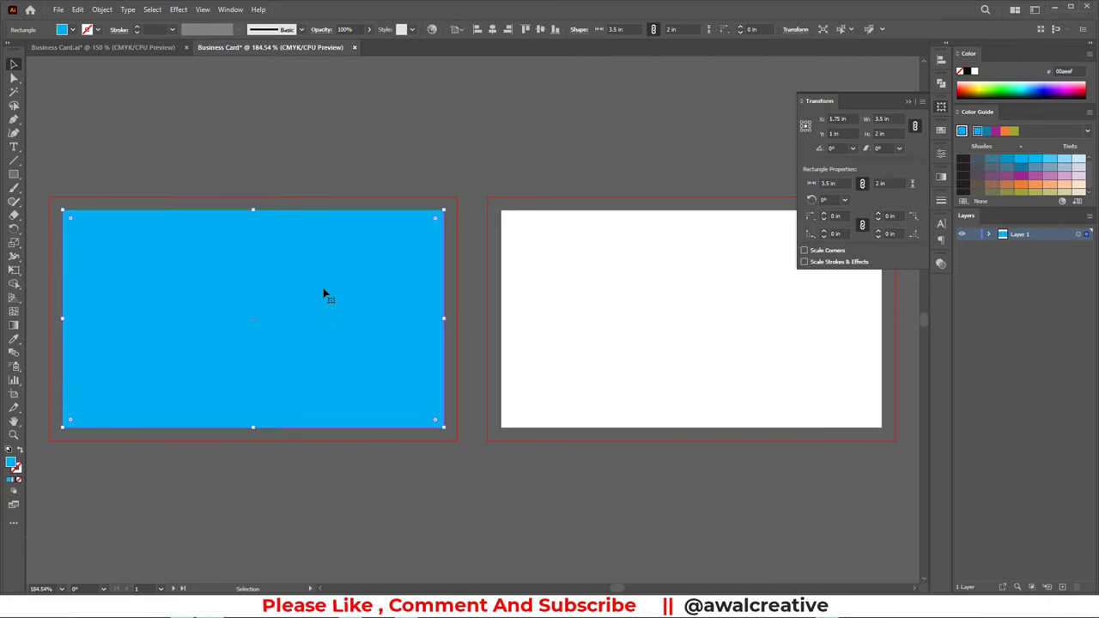
# Offset the rectangle inward by -0.125 in and turn the shapes into guides
pyautogui.click(102, 10)
pyautogui.write('-0.125')
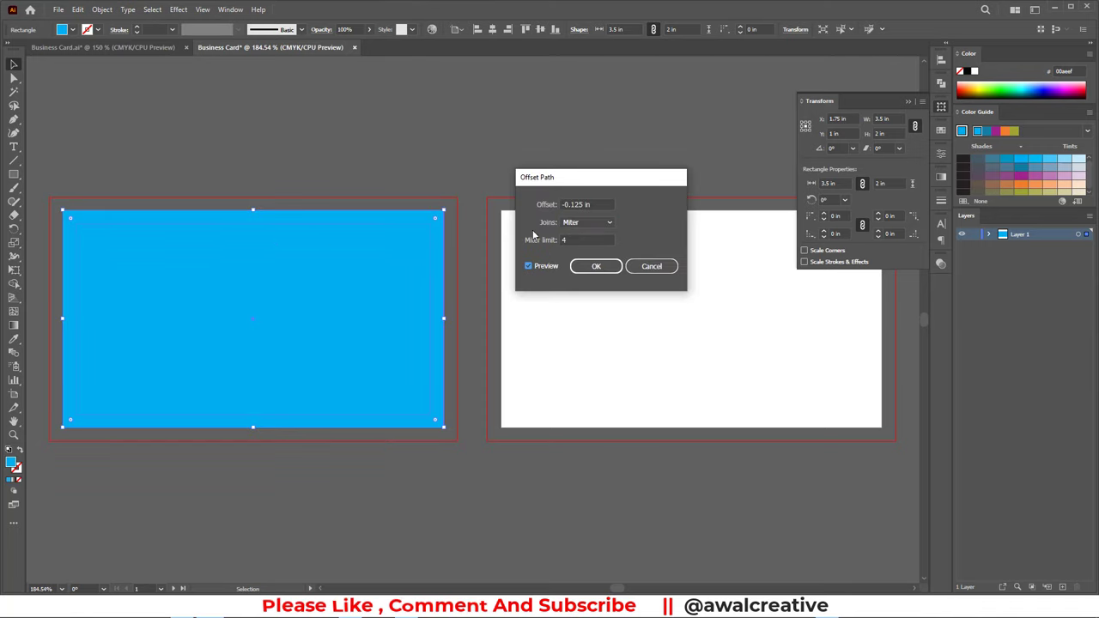
pyautogui.press('Return')
pyautogui.rightClick(421, 358)
pyautogui.click(304, 449)
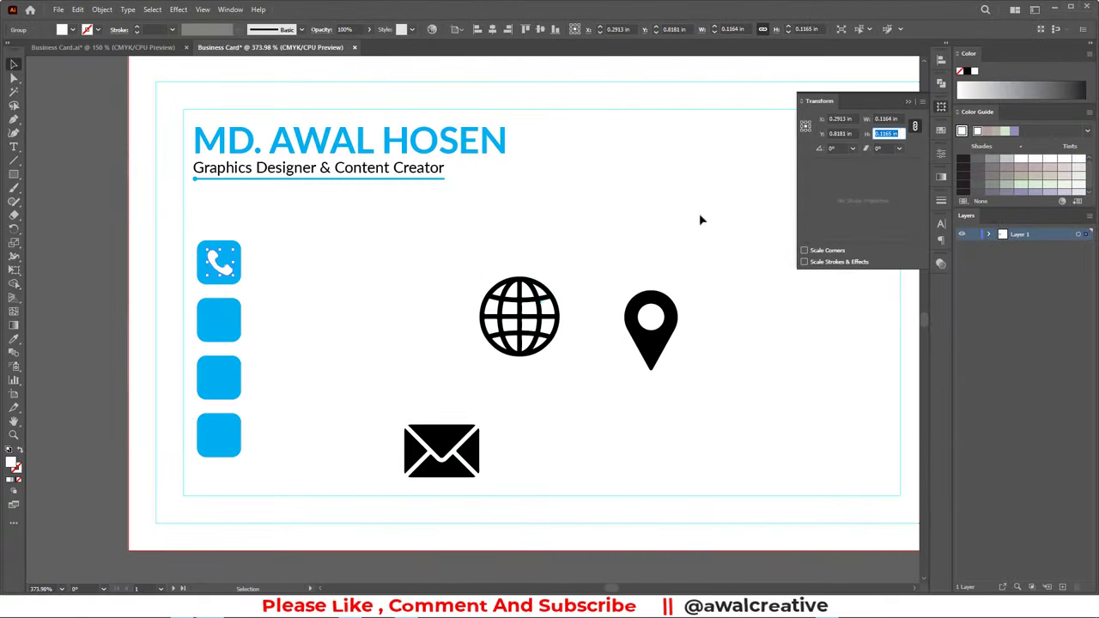
pyautogui.hotkey('ctrl', '0')
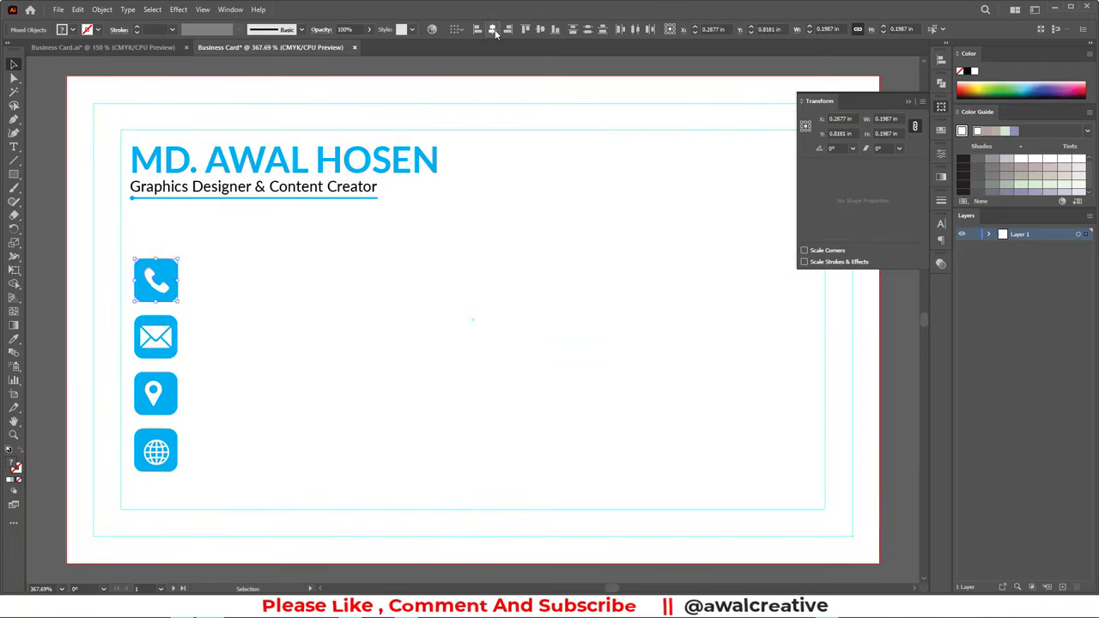
pyautogui.click(15, 147)
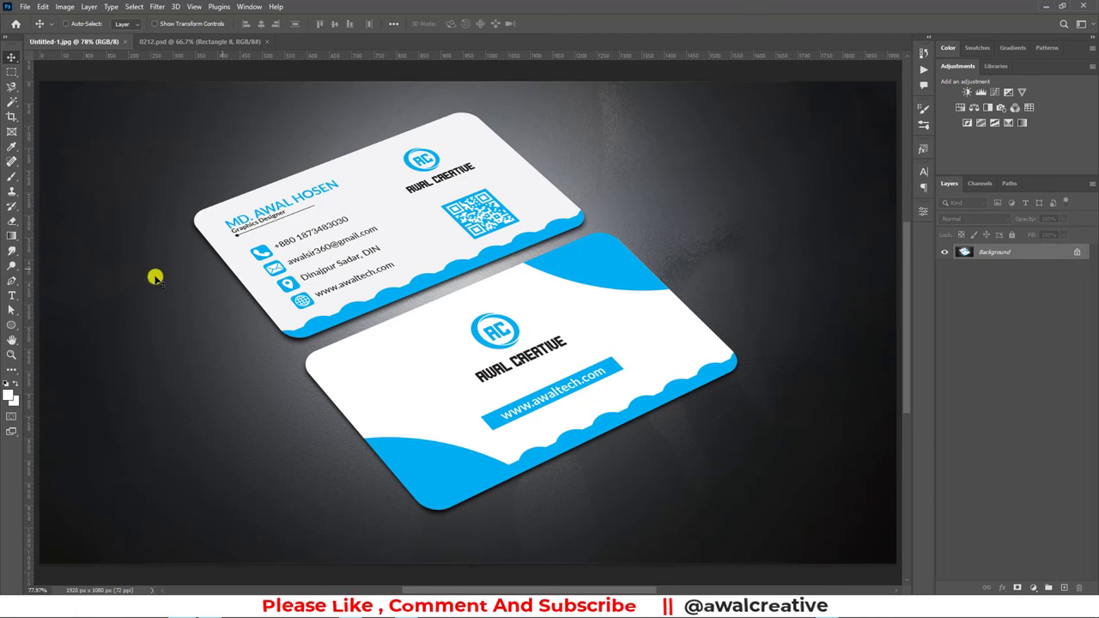
pyautogui.click(12, 354)
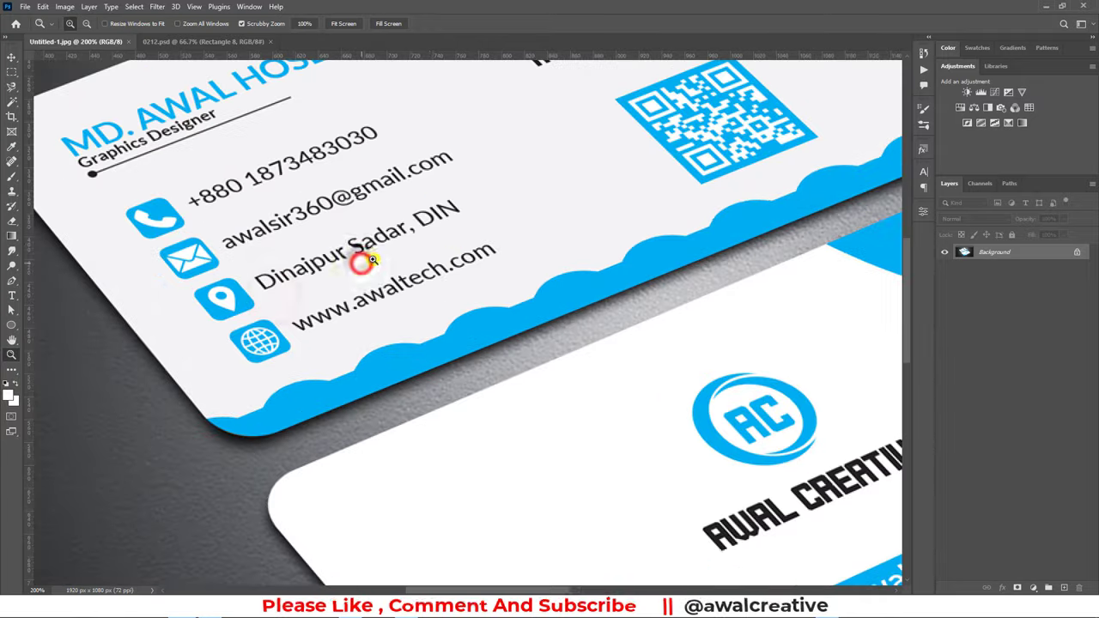
pyautogui.click(362, 263)
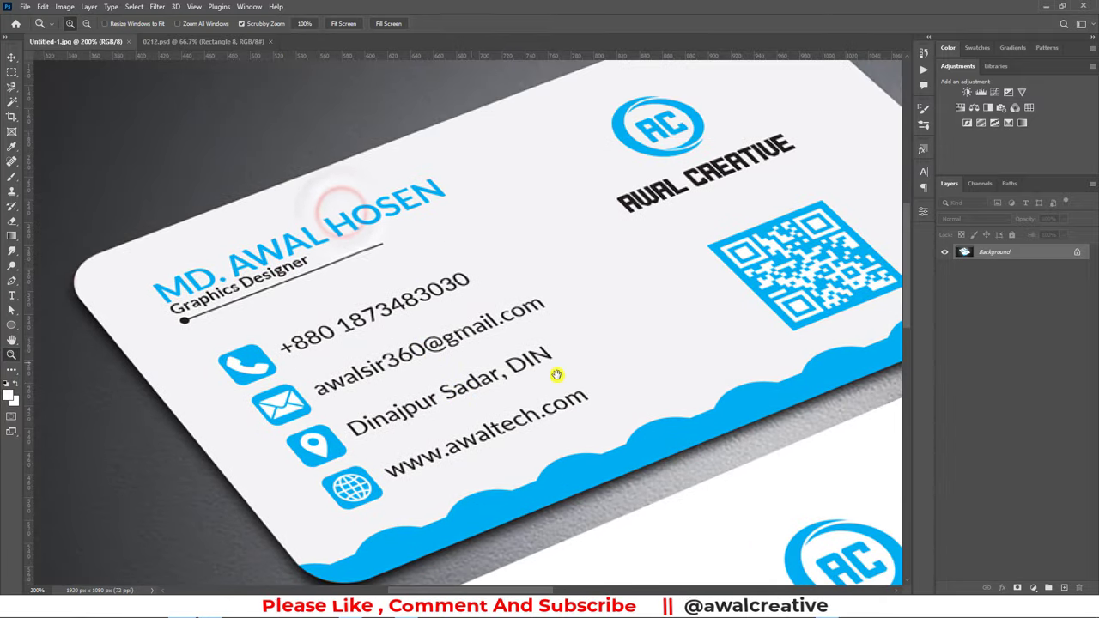
pyautogui.moveTo(341, 213); pyautogui.dragTo(736, 368)
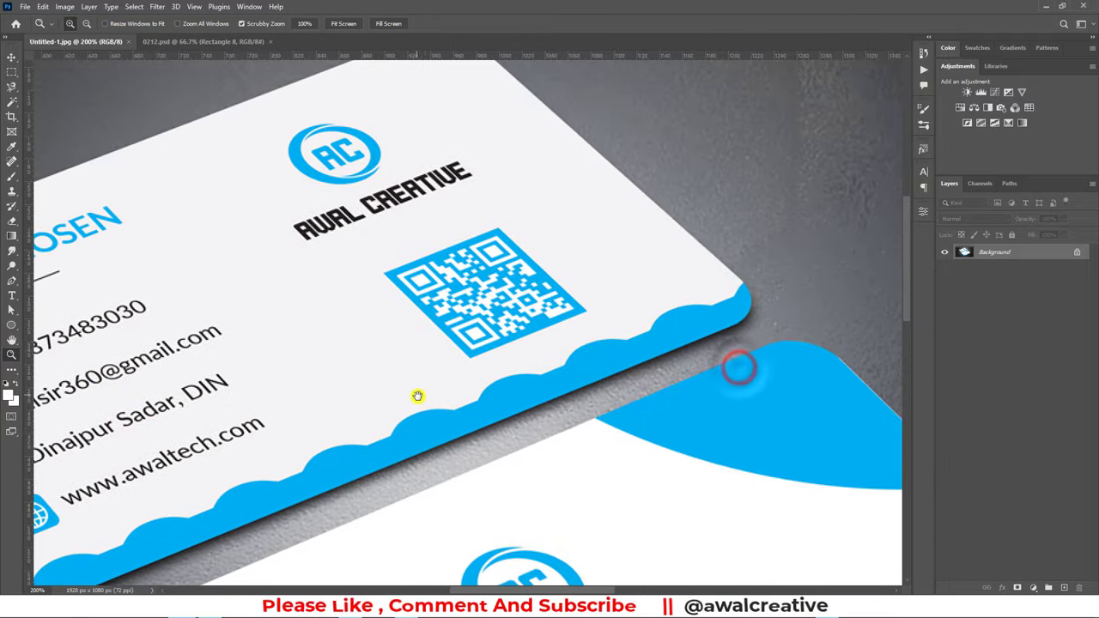
pyautogui.moveTo(662, 522)
pyautogui.mouseDown()
pyautogui.moveTo(633, 231)
pyautogui.moveTo(633, 429)
pyautogui.moveTo(642, 180)
pyautogui.moveTo(571, 280)
pyautogui.mouseUp()
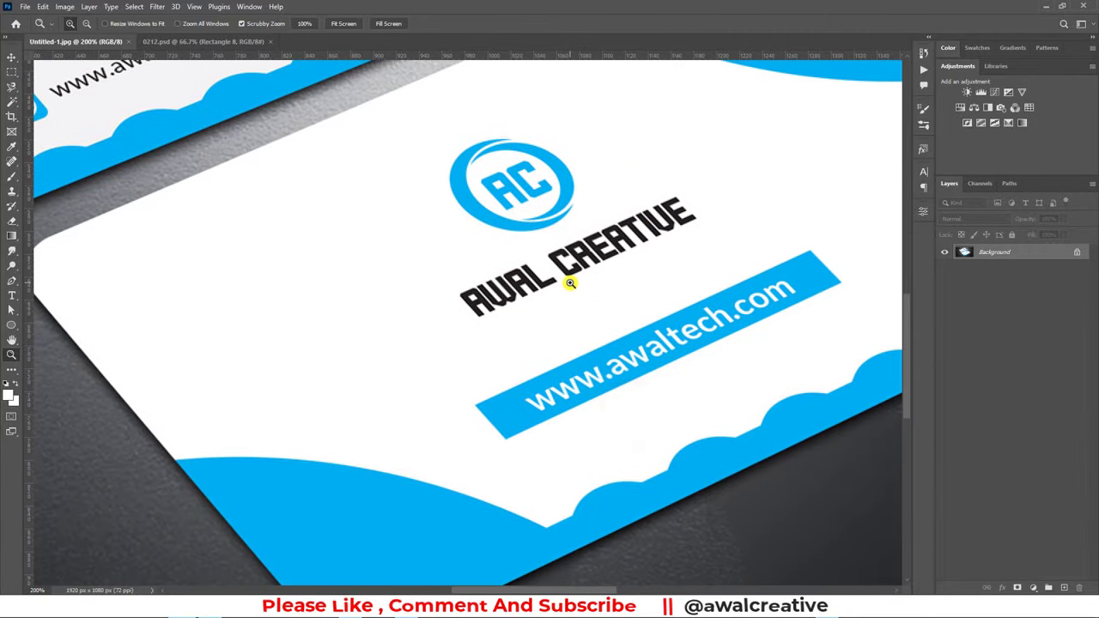
pyautogui.hotkey('ctrl', '0')
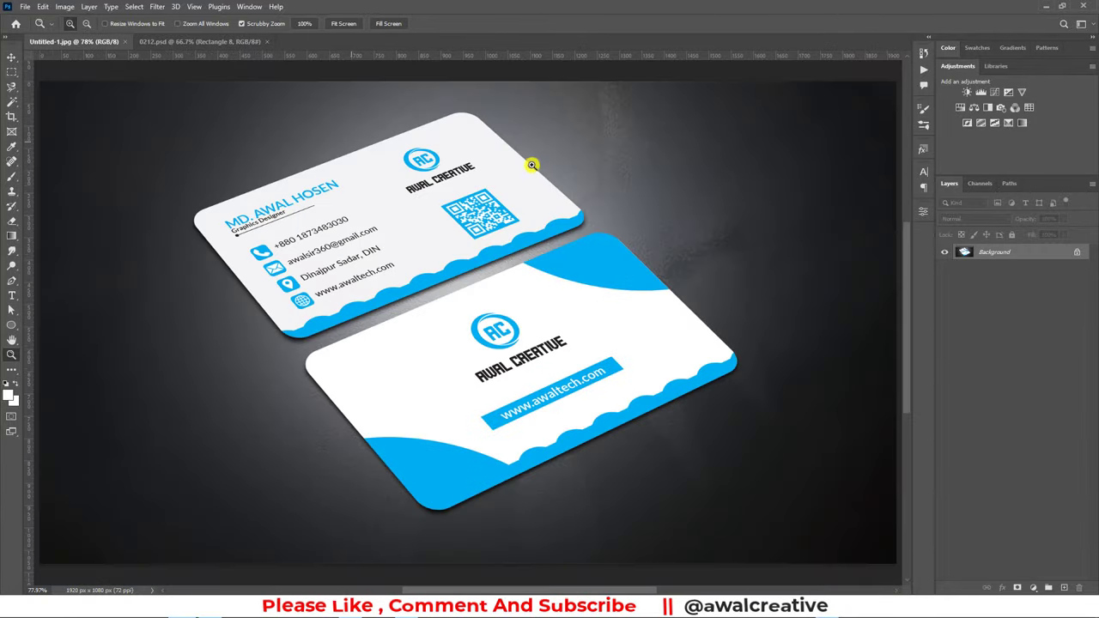
pyautogui.click(488, 216)
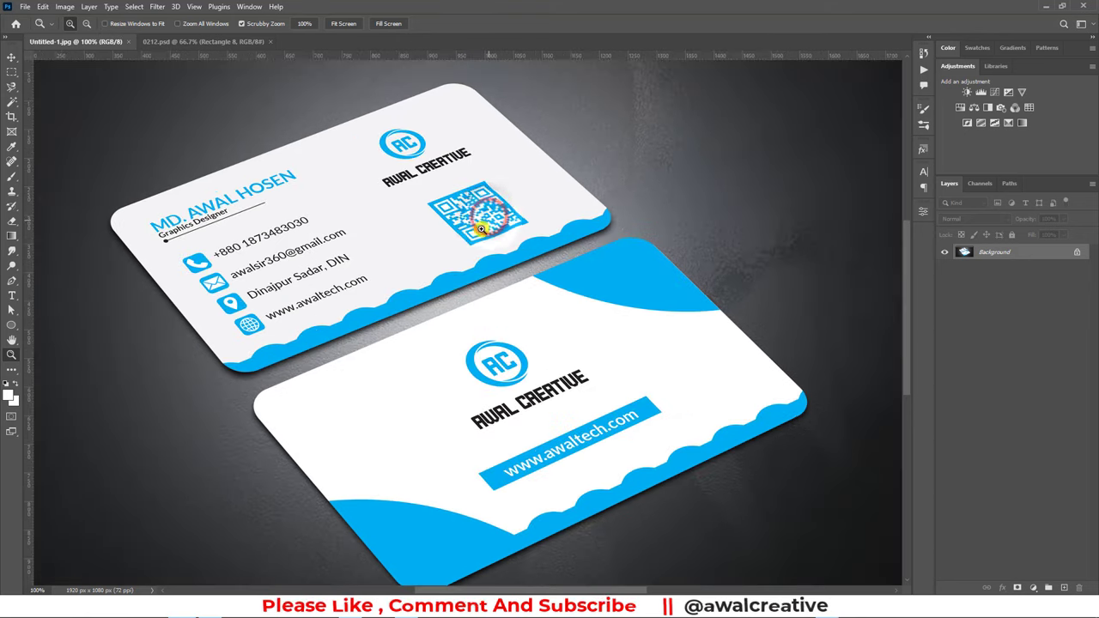
pyautogui.click(356, 224)
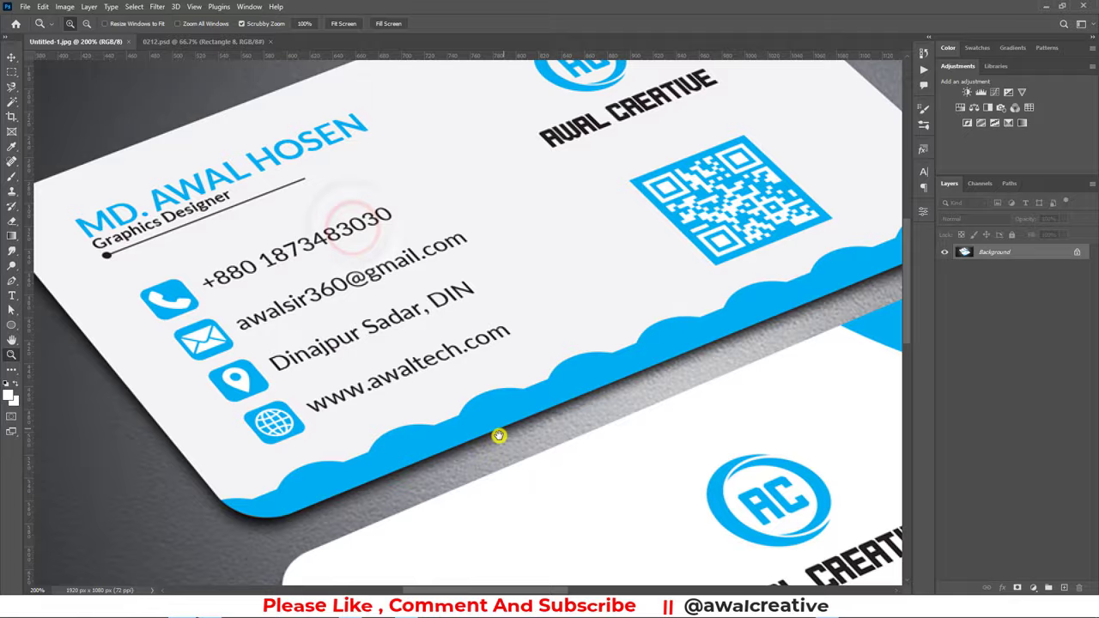
pyautogui.moveTo(499, 435); pyautogui.dragTo(427, 231)
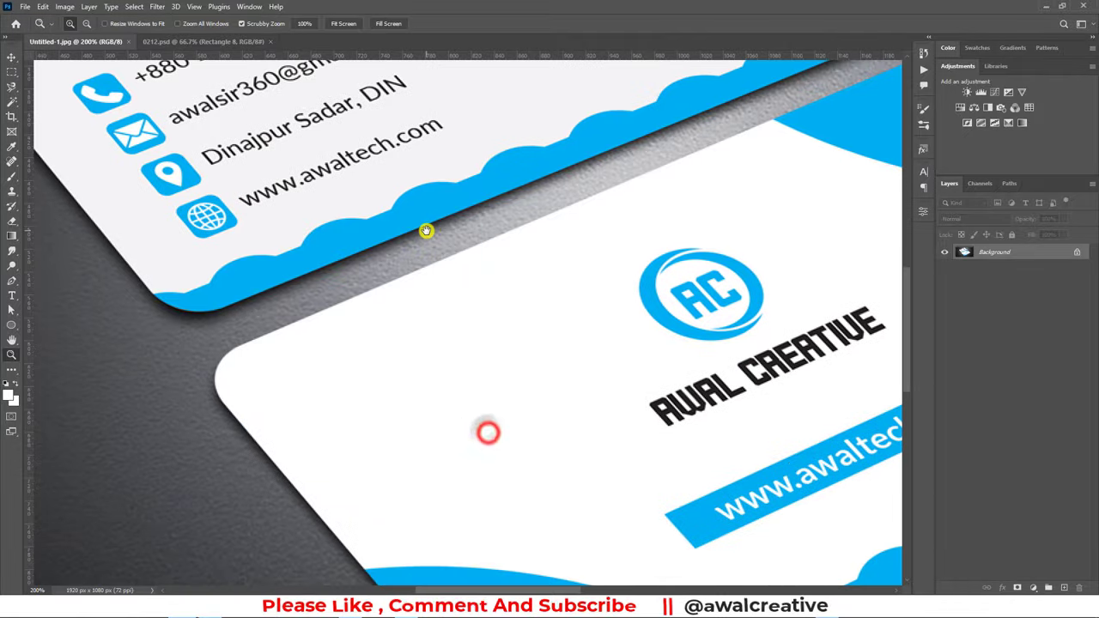
pyautogui.hotkey('ctrl', '0')
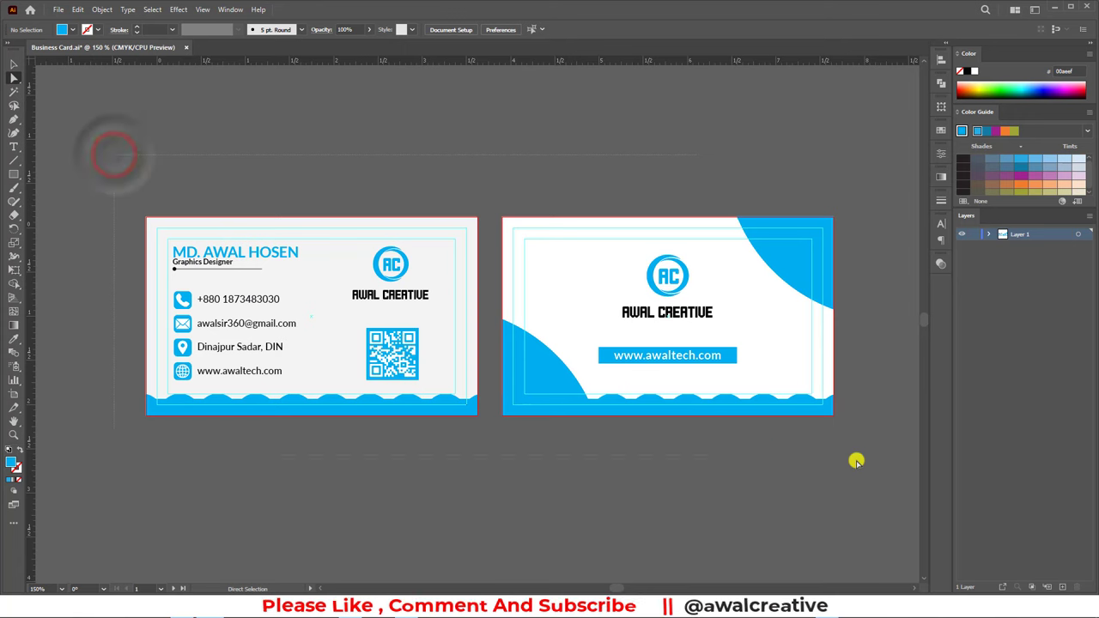
pyautogui.moveTo(110, 151); pyautogui.dragTo(858, 460)
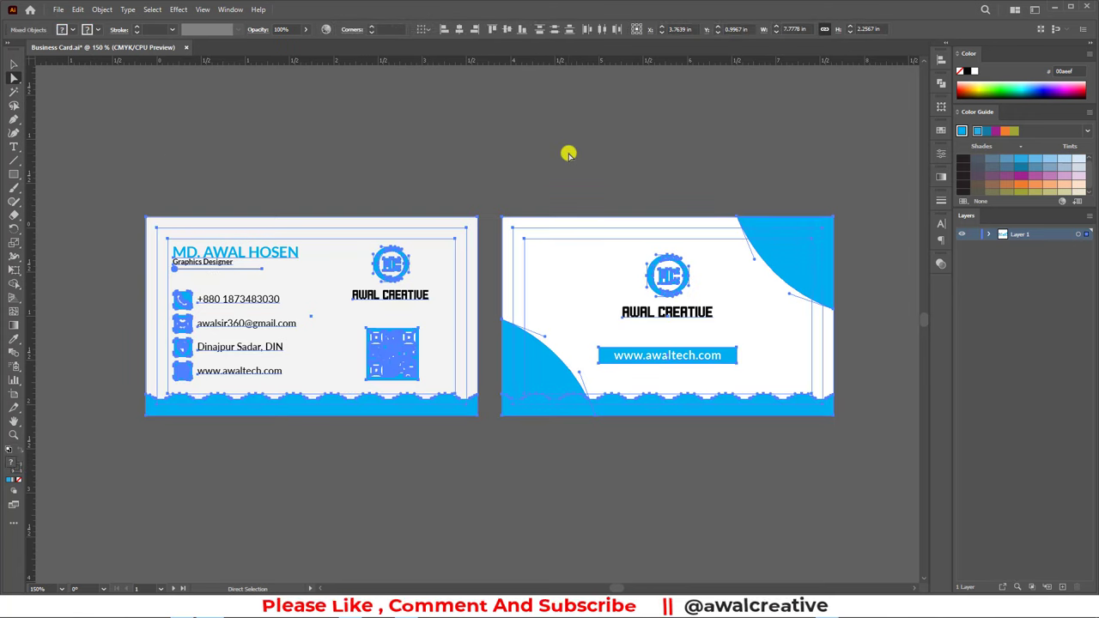
pyautogui.click(357, 141)
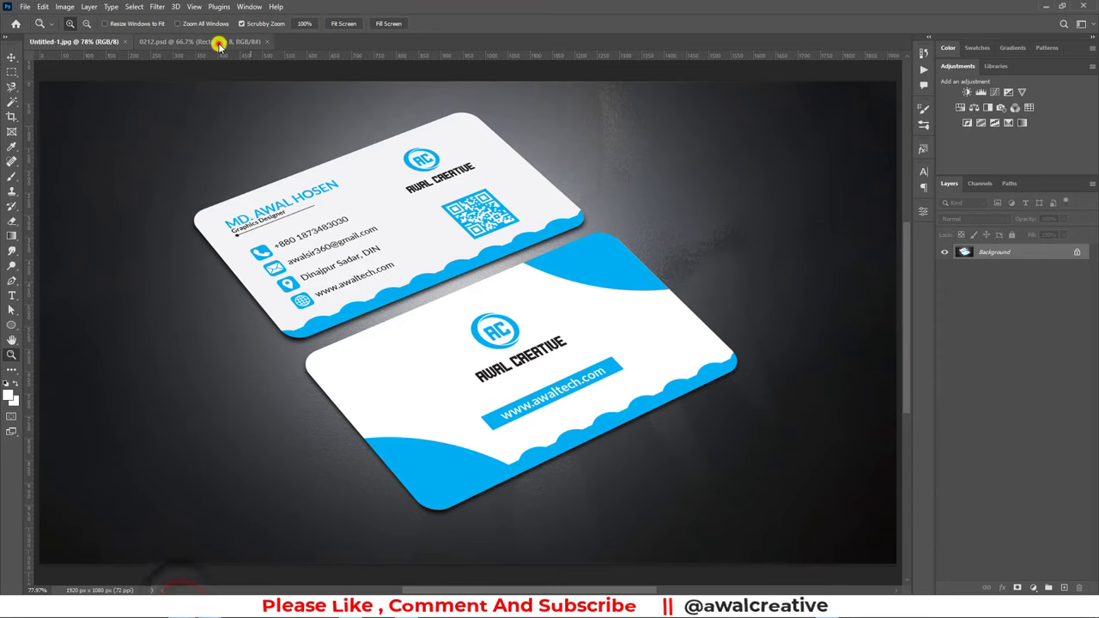
# Bring the 0212.psd document to the front in Photoshop
pyautogui.click(218, 41)
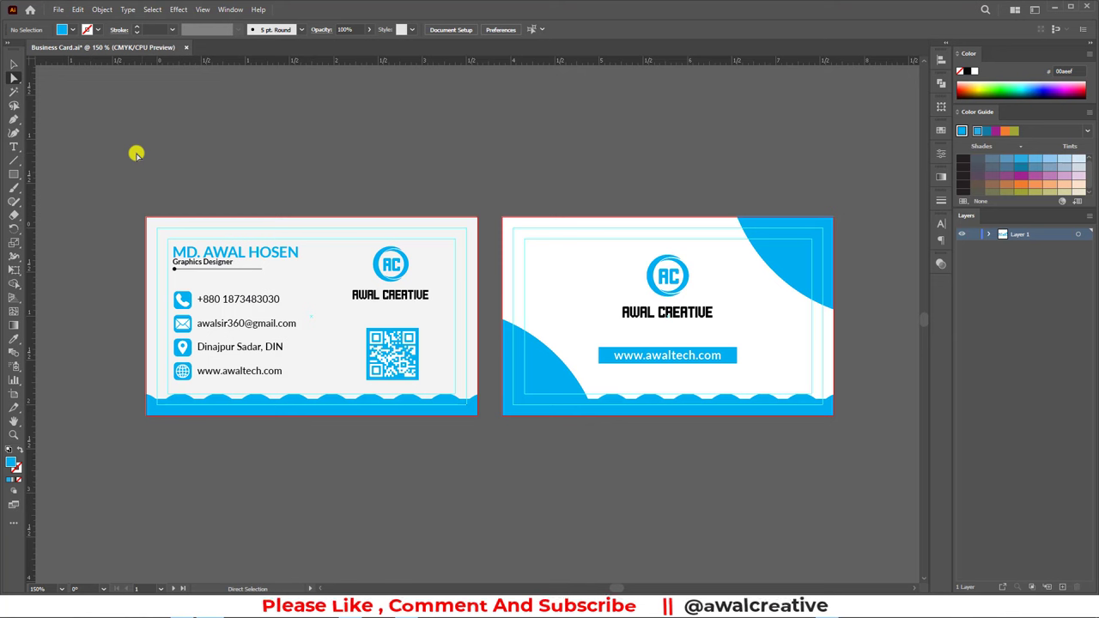
# Start a new document from the blank Print presets
pyautogui.moveTo(115, 145); pyautogui.dragTo(873, 501)
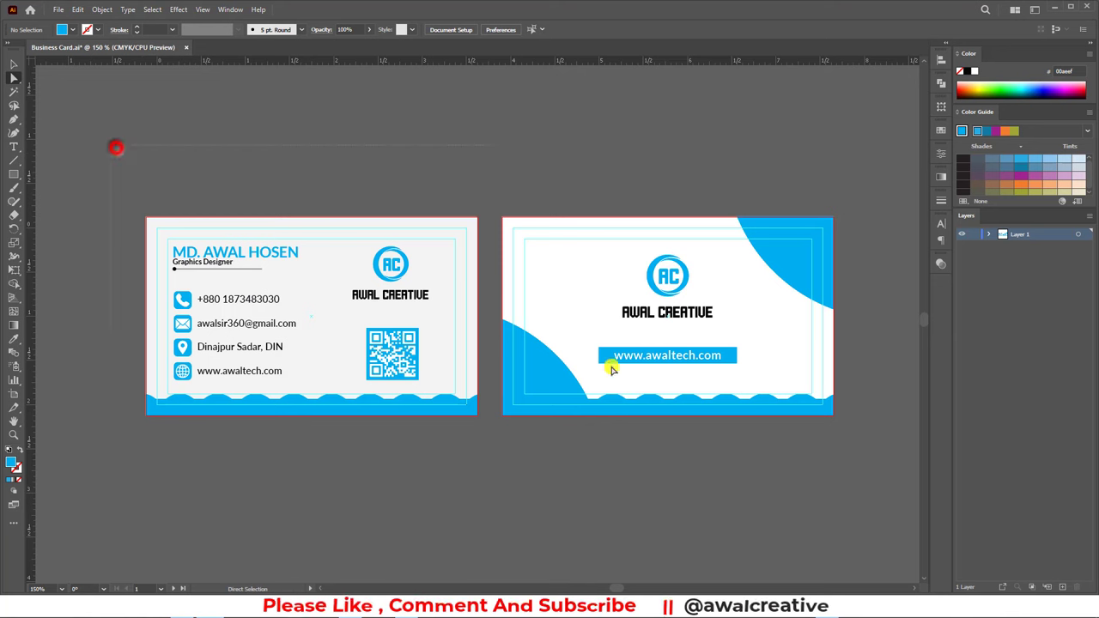
pyautogui.click(386, 470)
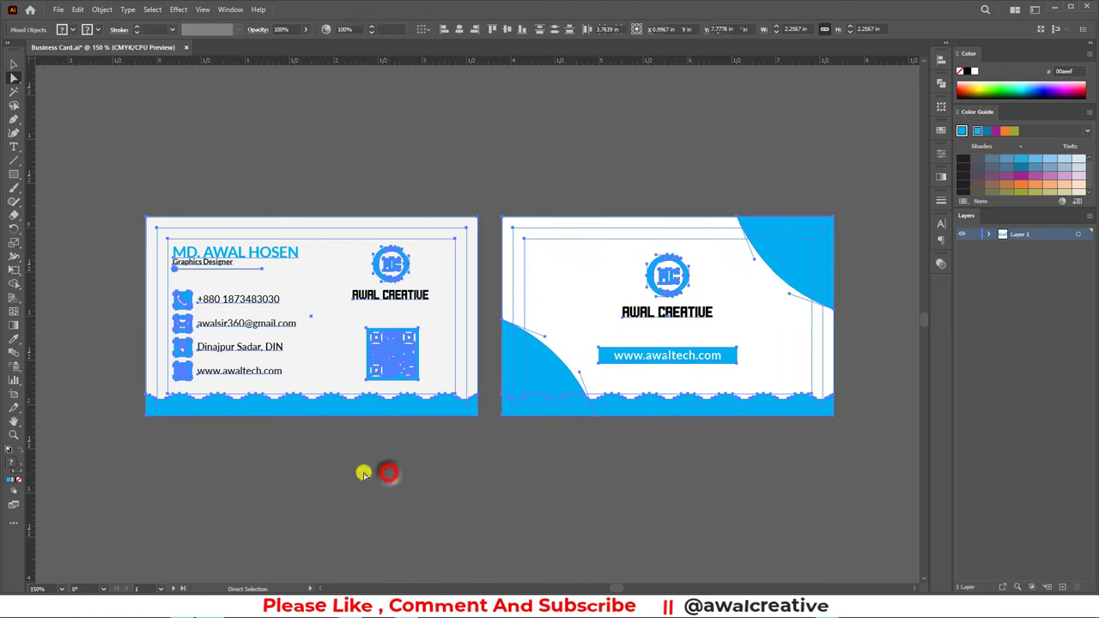
pyautogui.click(60, 8)
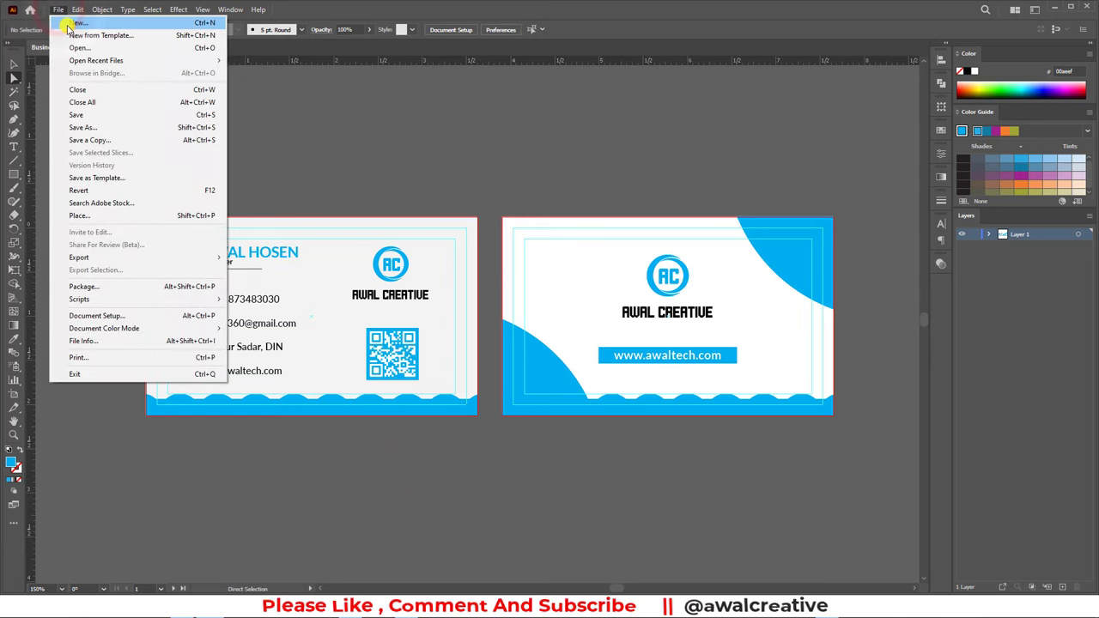
pyautogui.click(68, 23)
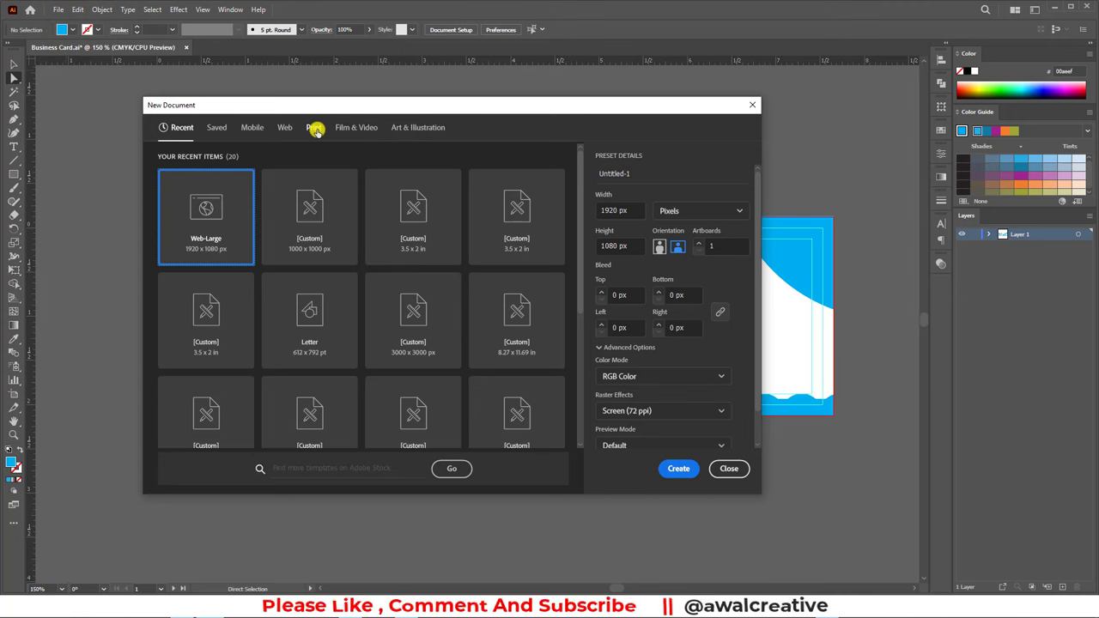
pyautogui.click(316, 130)
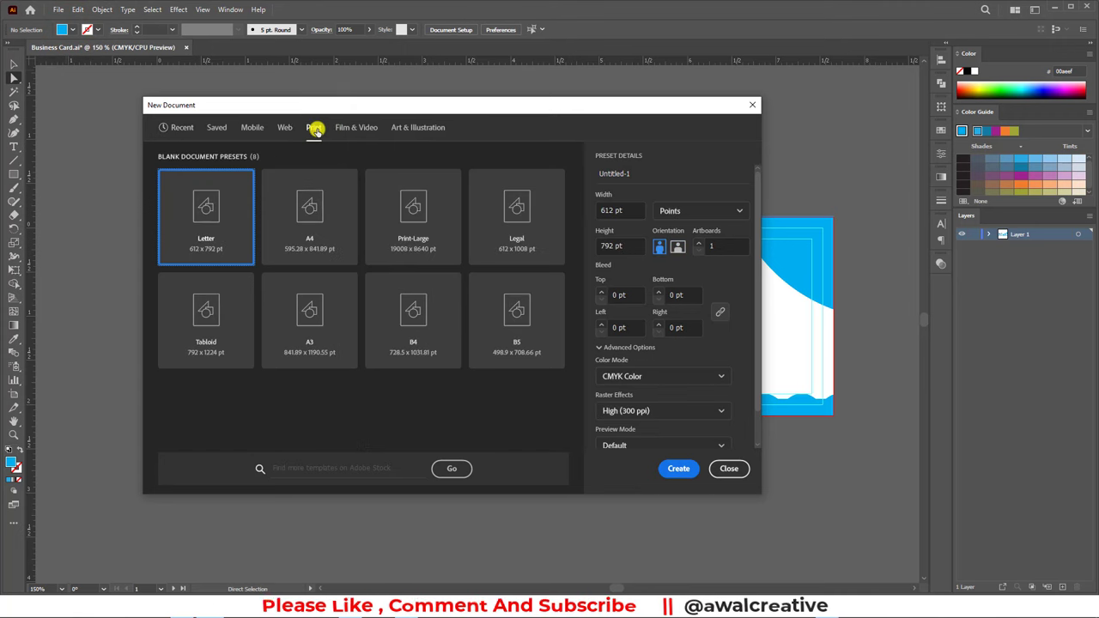
# Set the new document to inches, 3.5 in wide and 2 in high
pyautogui.click(700, 212)
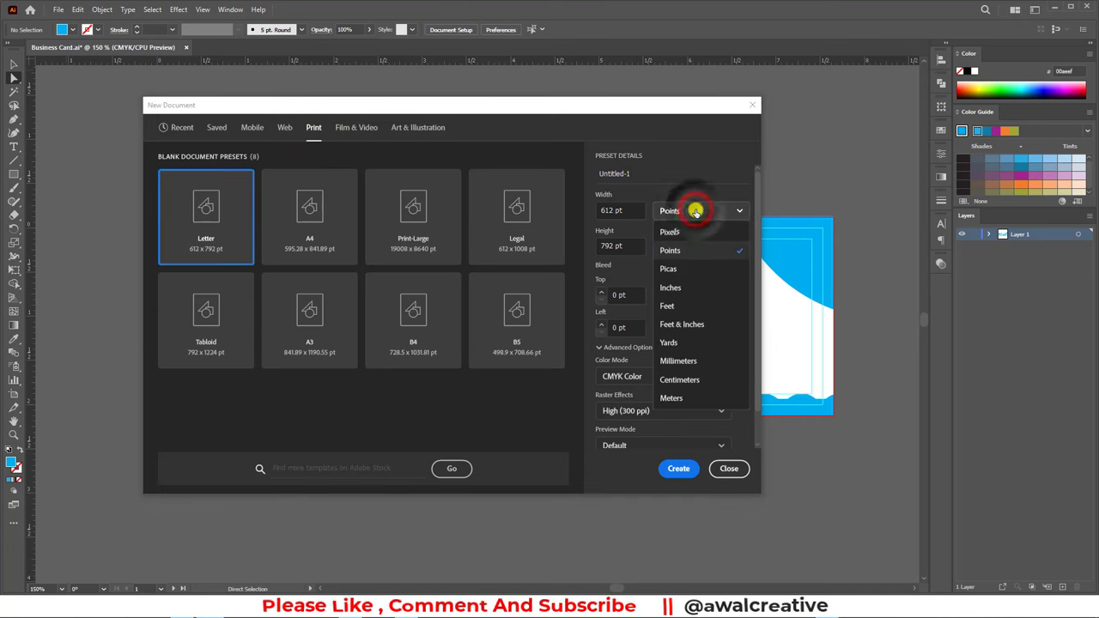
pyautogui.click(672, 288)
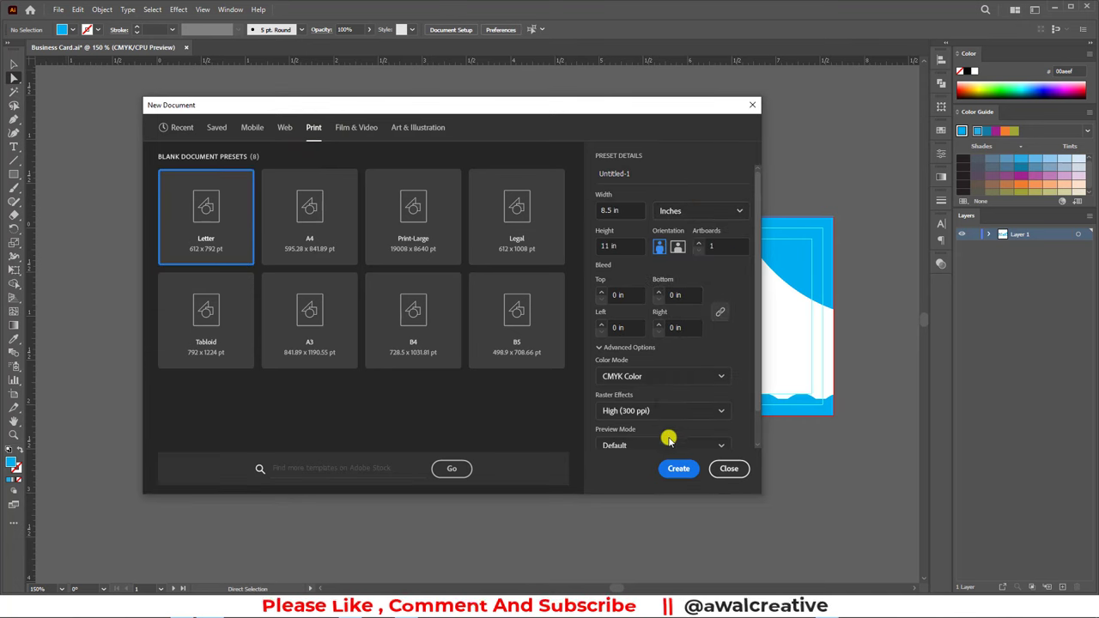
pyautogui.click(626, 209)
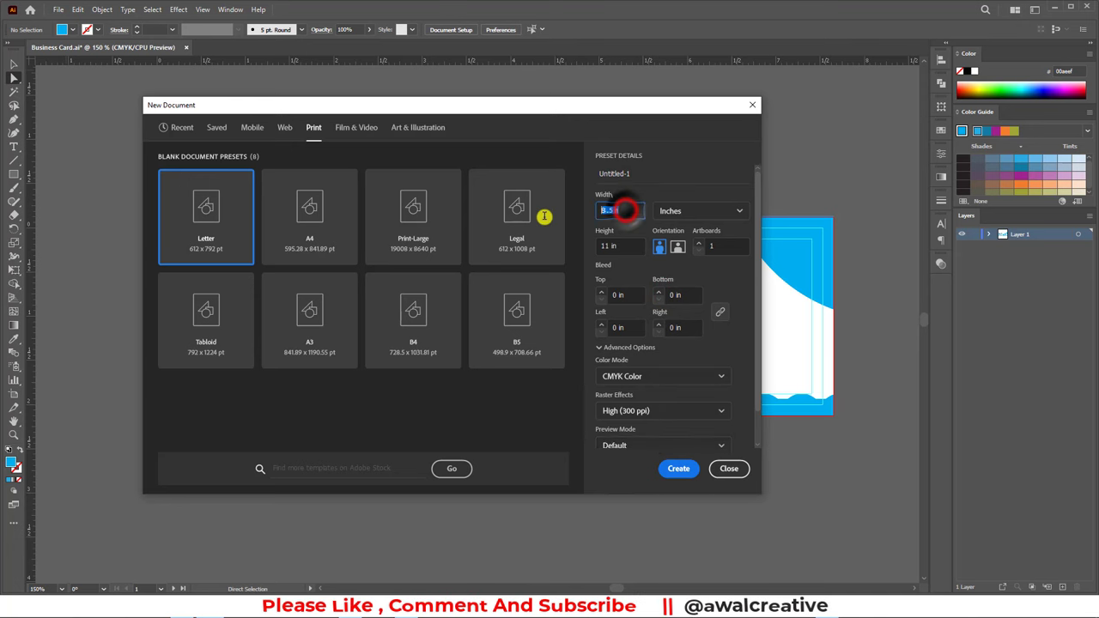
pyautogui.click(623, 173)
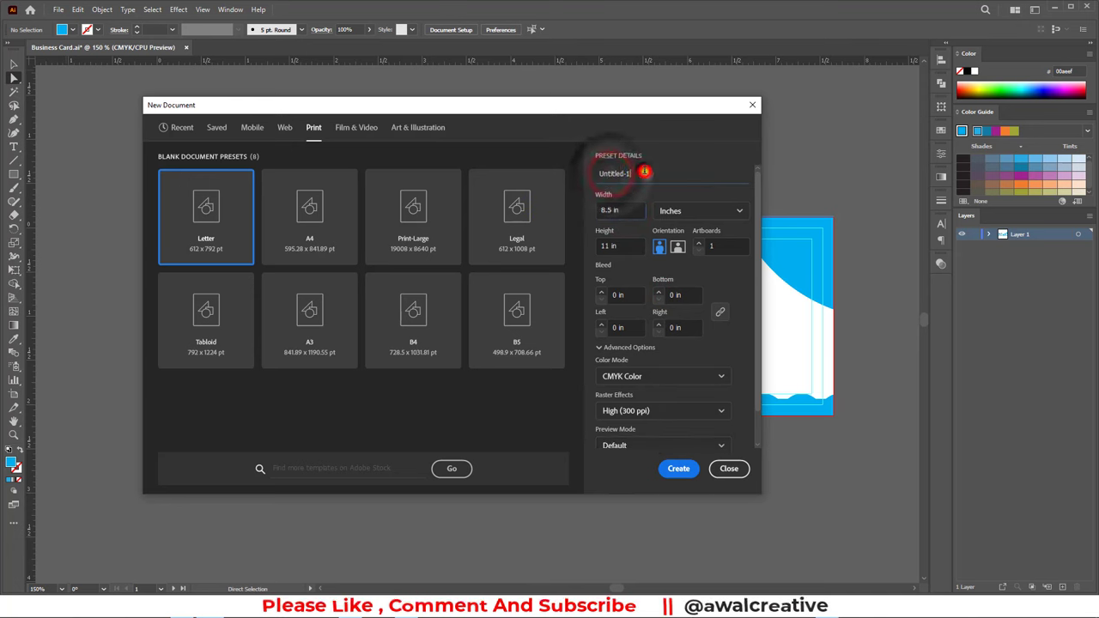
pyautogui.moveTo(643, 174); pyautogui.dragTo(583, 173)
pyautogui.write('Business Card')
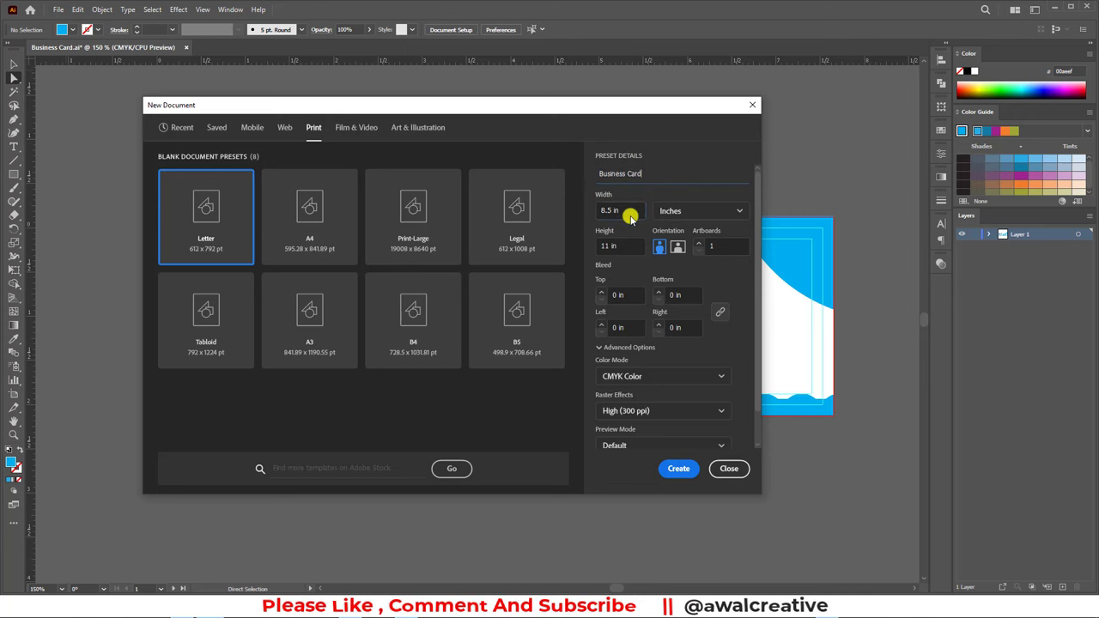
pyautogui.click(611, 210)
pyautogui.write('3.5')
pyautogui.click(620, 246)
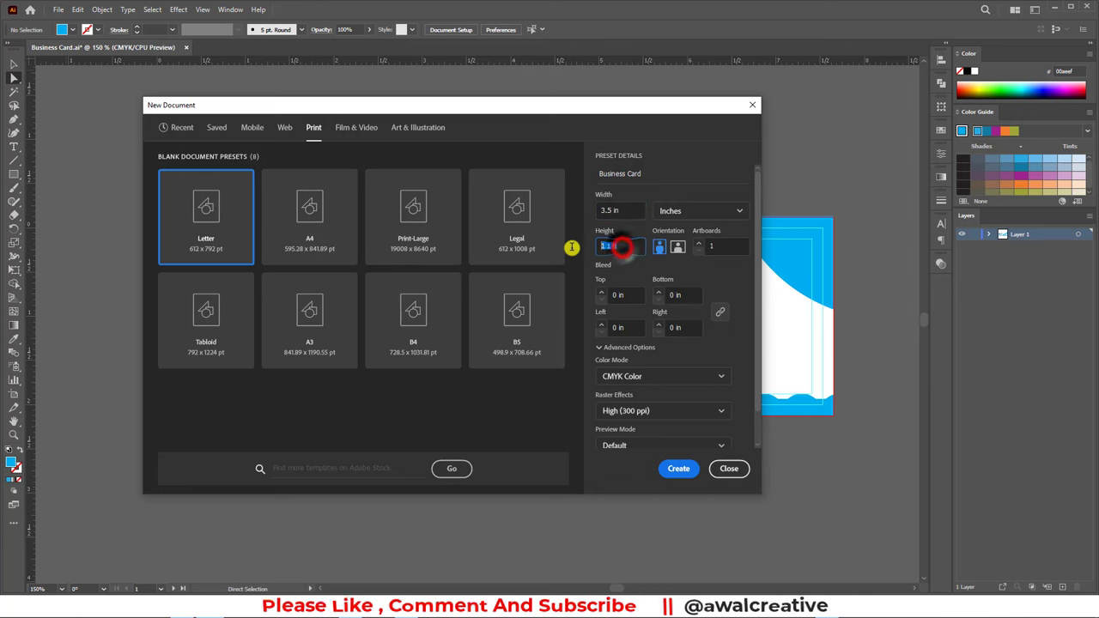
pyautogui.write('2')
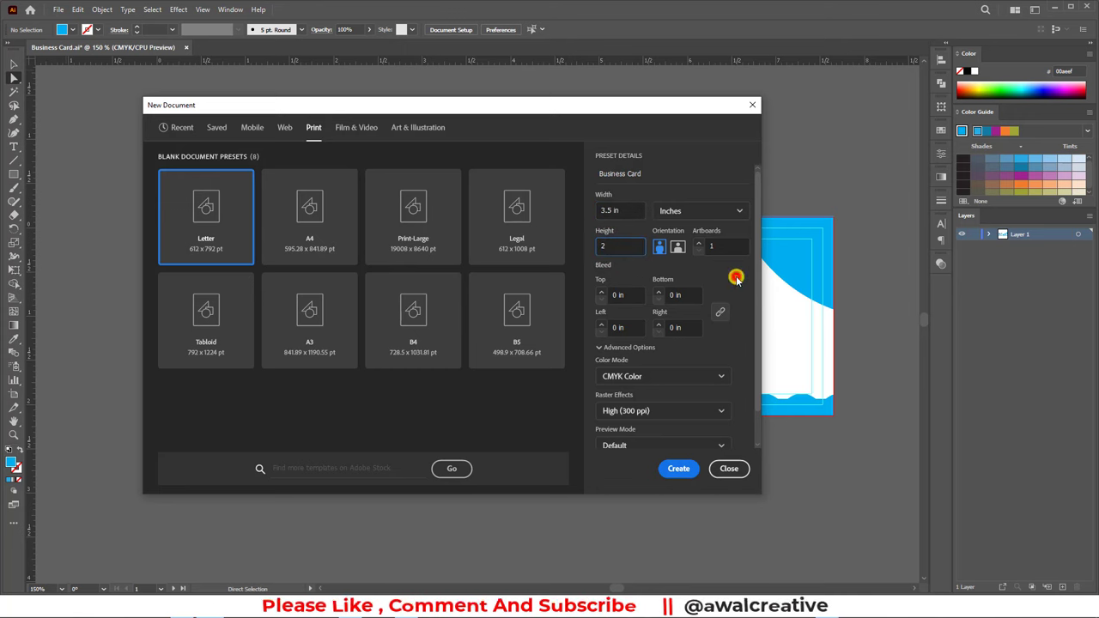
pyautogui.click(736, 277)
# Give the document 2 artboards and 0.125 in bleed on every side, then create it
pyautogui.click(701, 245)
pyautogui.write('2')
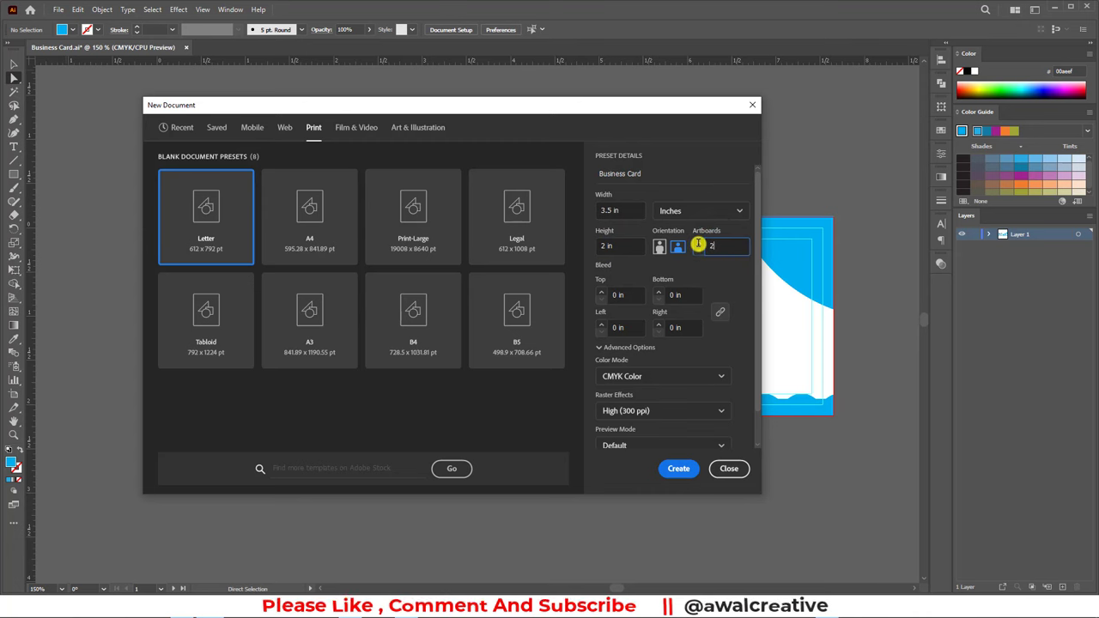
pyautogui.click(720, 278)
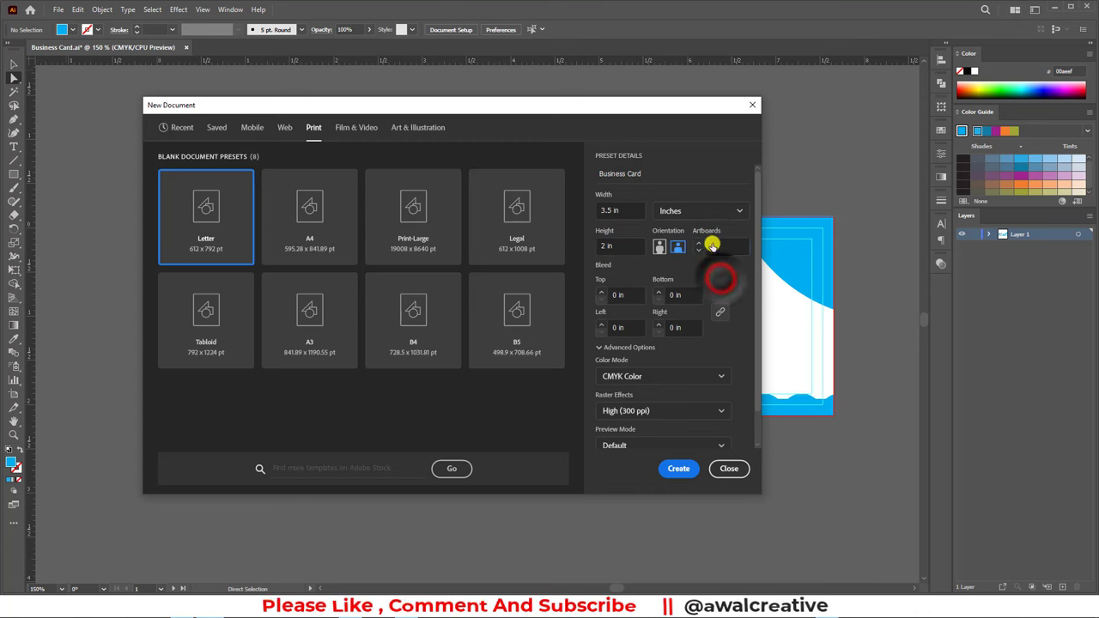
pyautogui.click(600, 291)
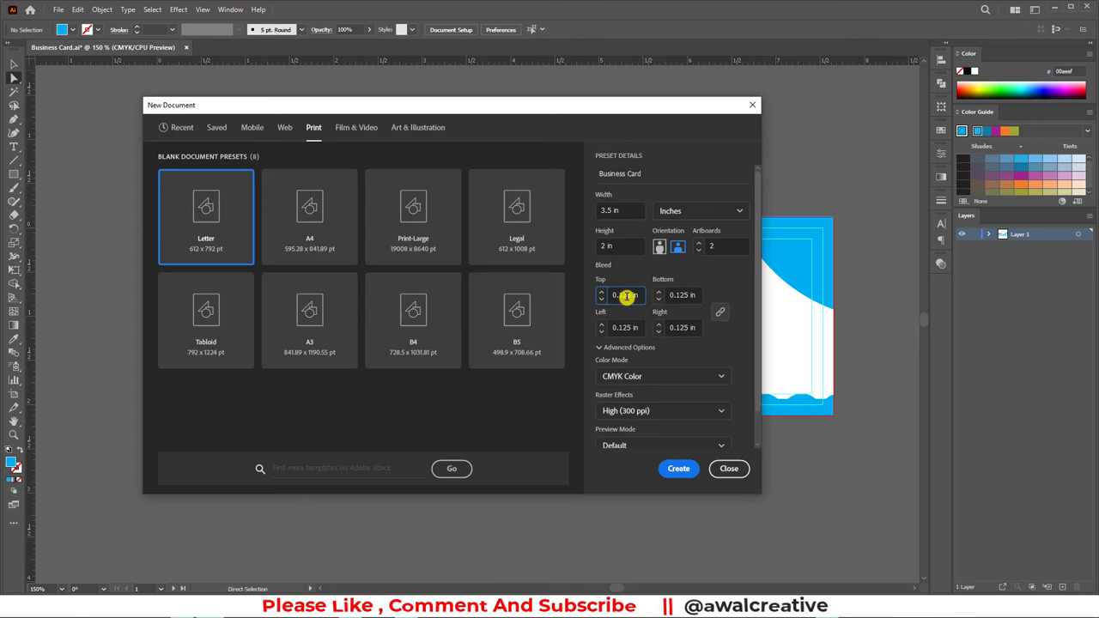
pyautogui.scroll(-1, 633, 385)
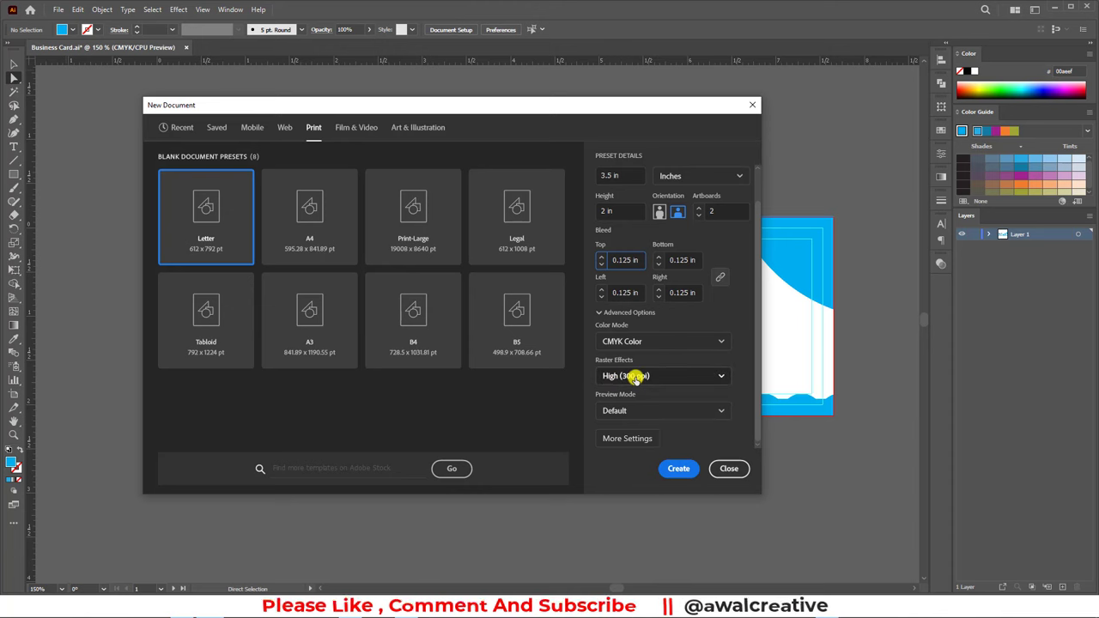
pyautogui.click(676, 471)
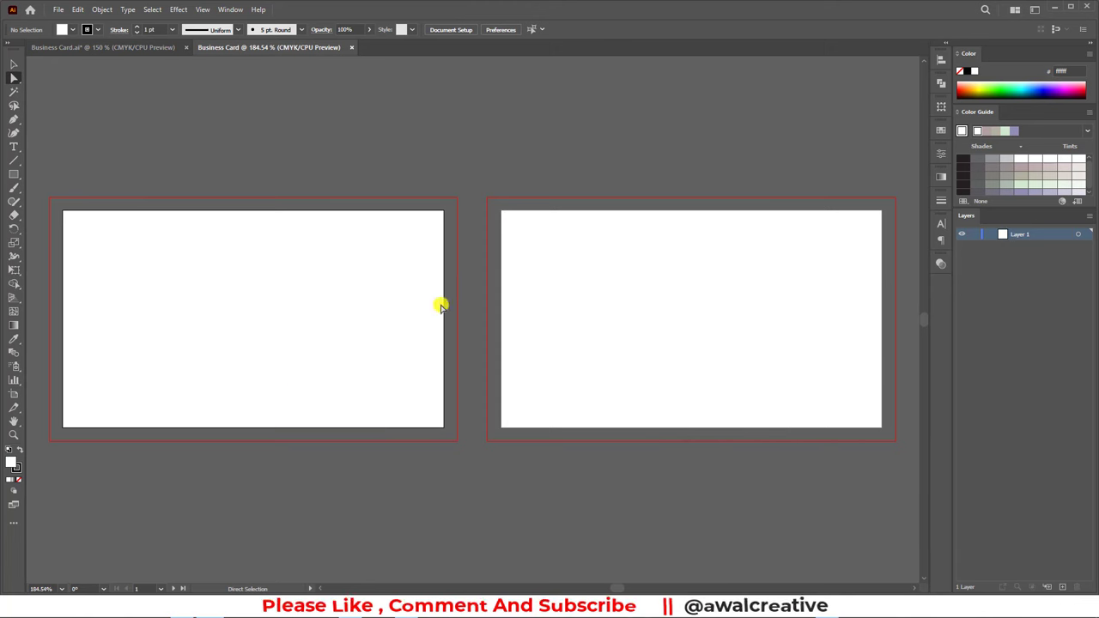
# Set up the Rectangle tool with a CMYK Cyan fill and no stroke
pyautogui.click(144, 277)
pyautogui.click(15, 177)
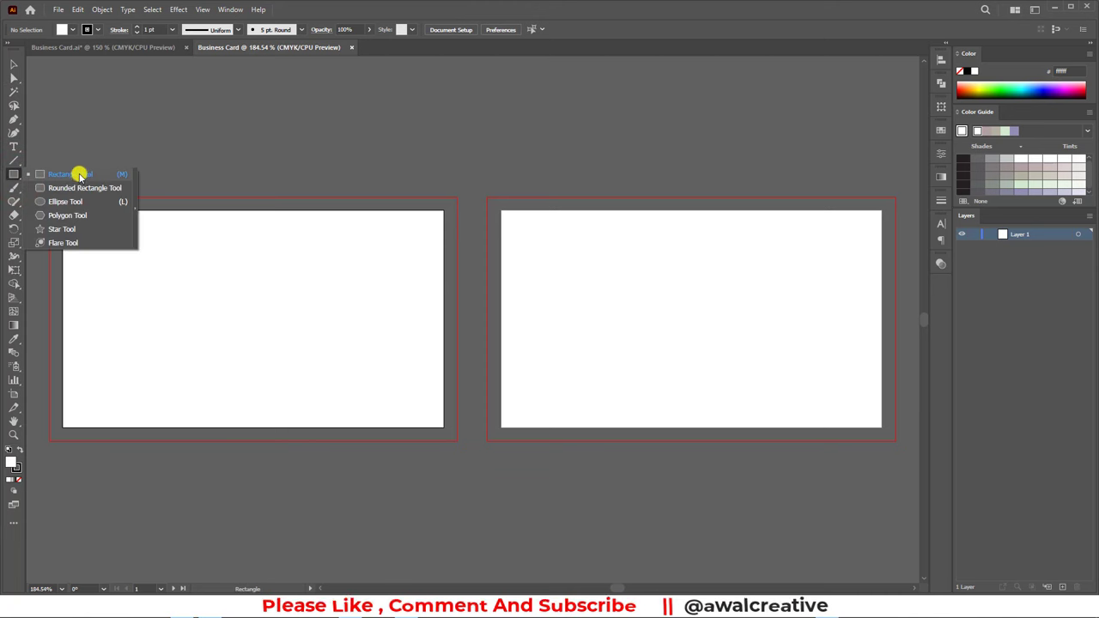
pyautogui.click(81, 176)
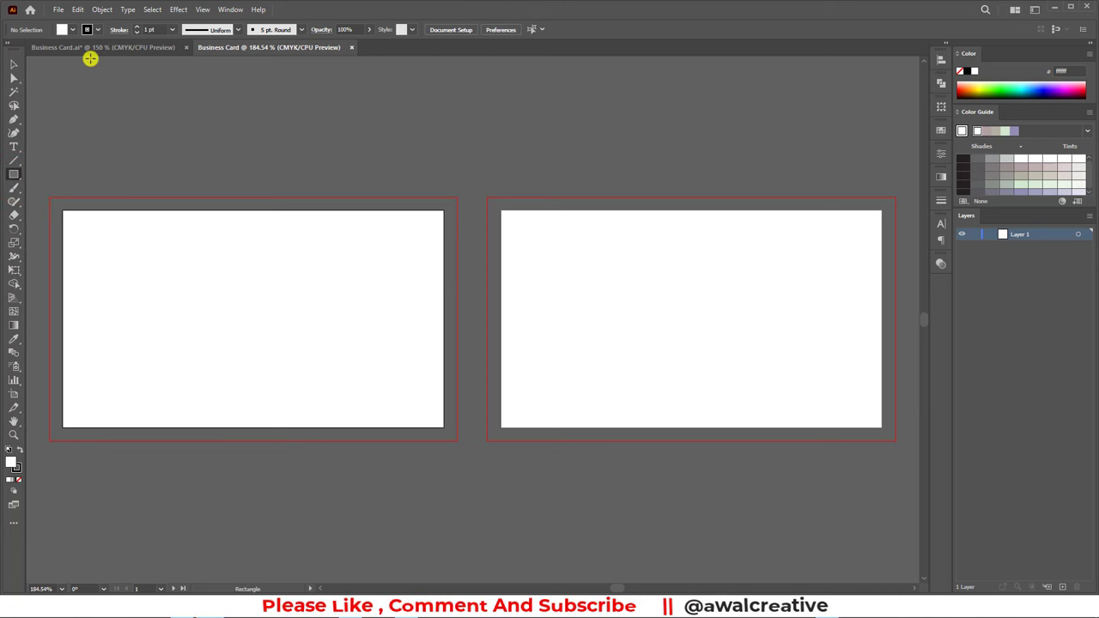
pyautogui.click(74, 30)
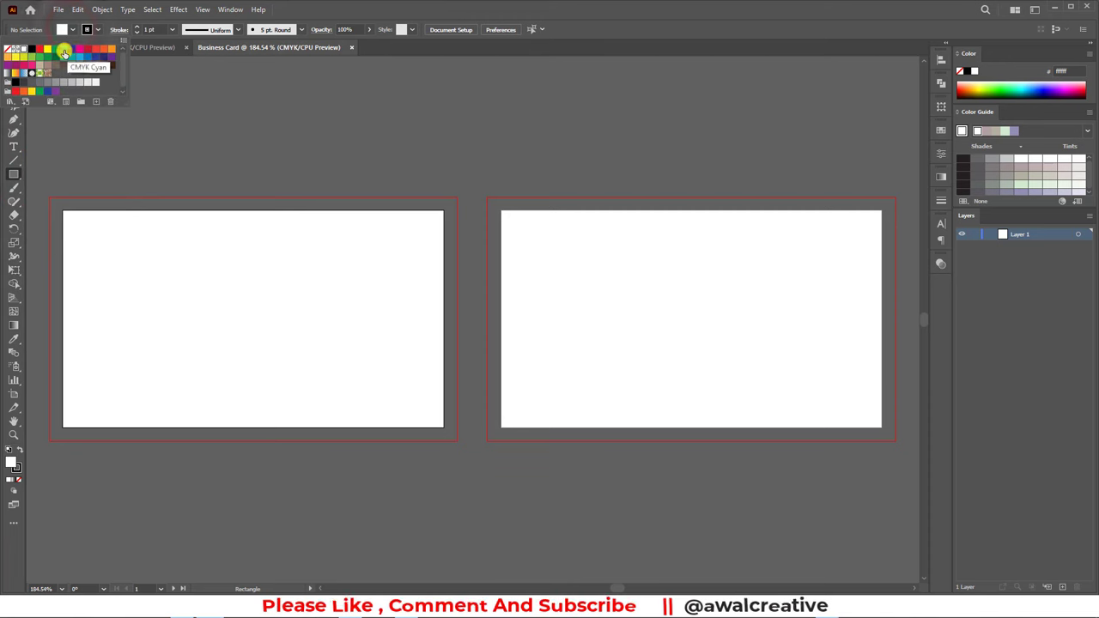
pyautogui.click(64, 53)
pyautogui.click(97, 29)
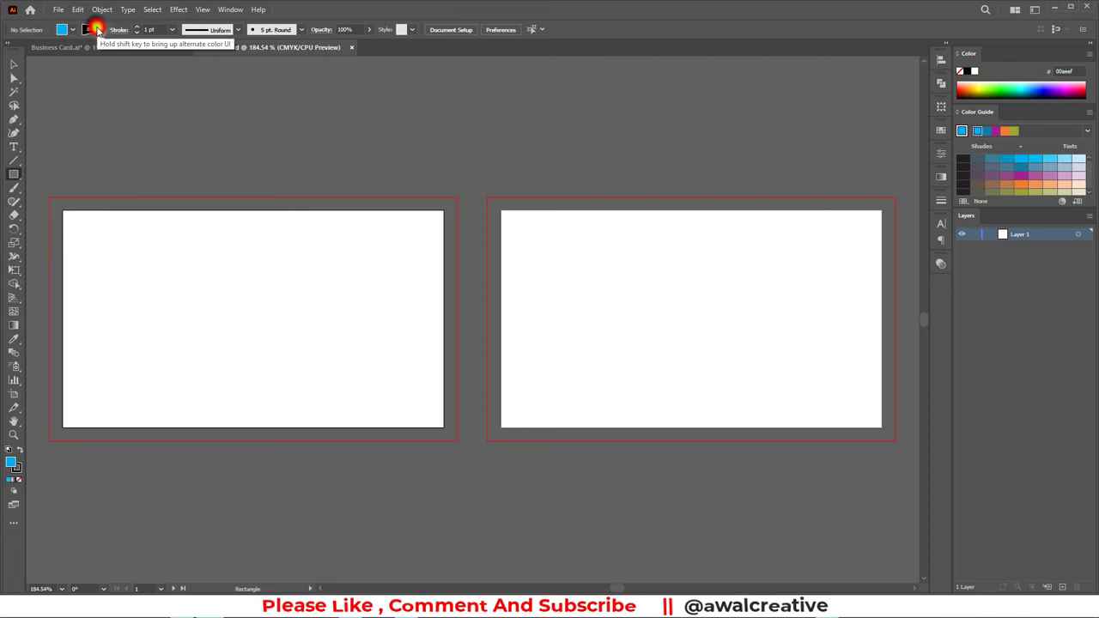
pyautogui.click(9, 49)
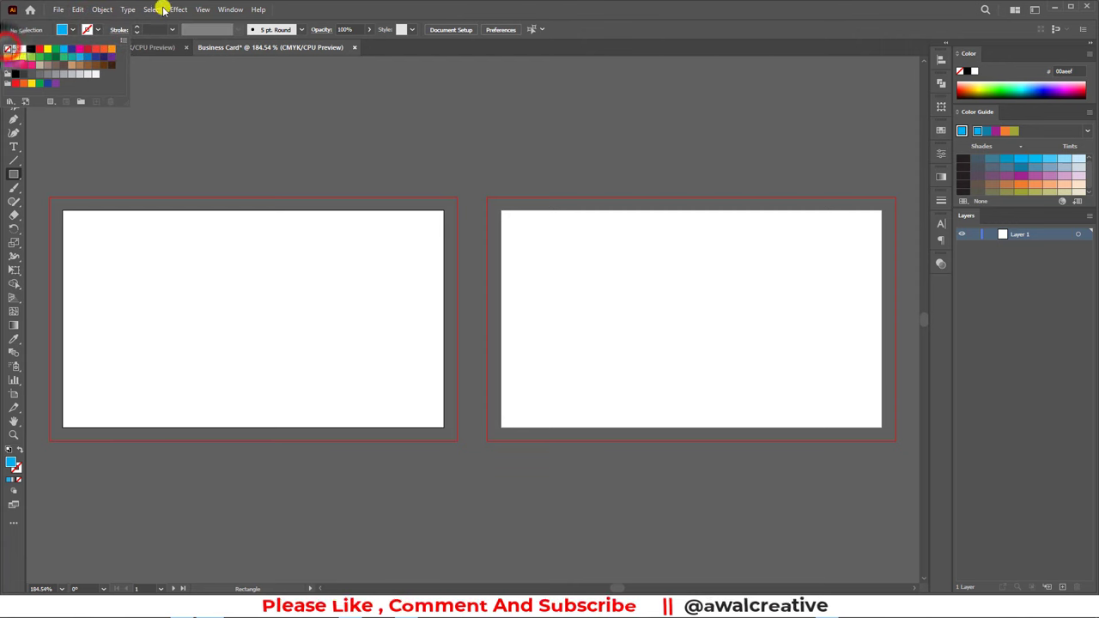
# Create a 3.5 × 2 in rectangle and centre it horizontally and vertically on the left artboard
pyautogui.click(214, 305)
pyautogui.write('3.5')
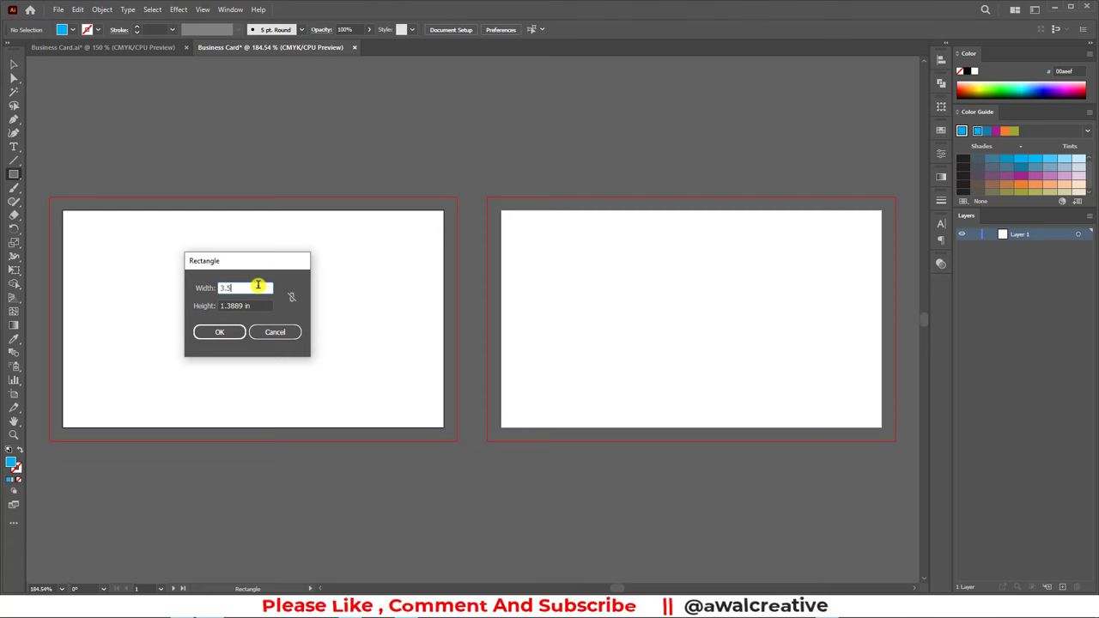
pyautogui.press('Tab')
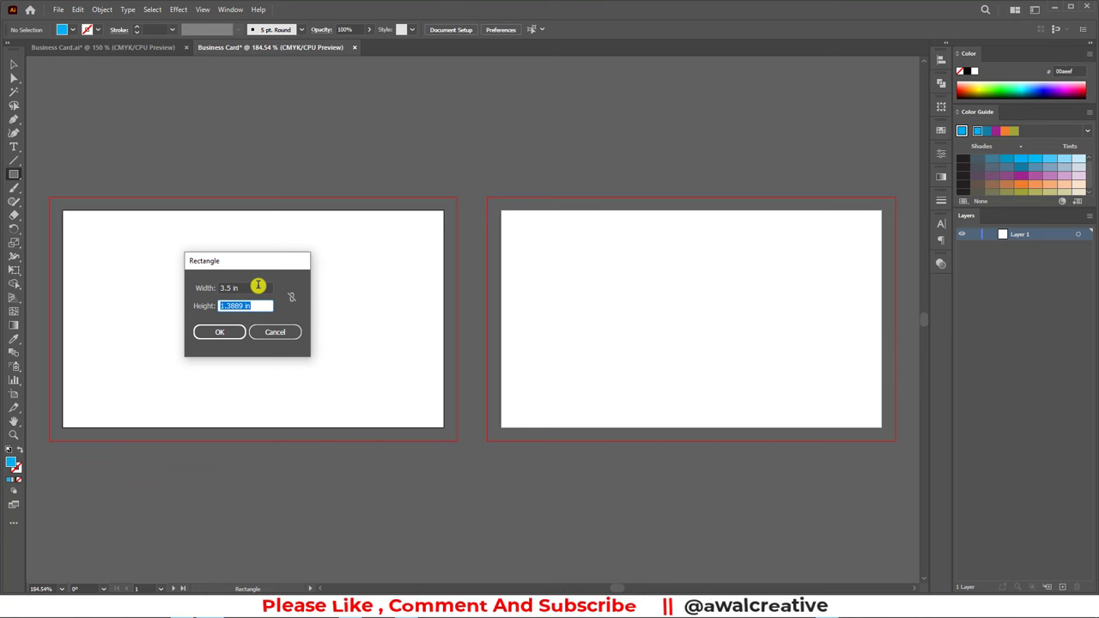
pyautogui.write('2')
pyautogui.click(216, 332)
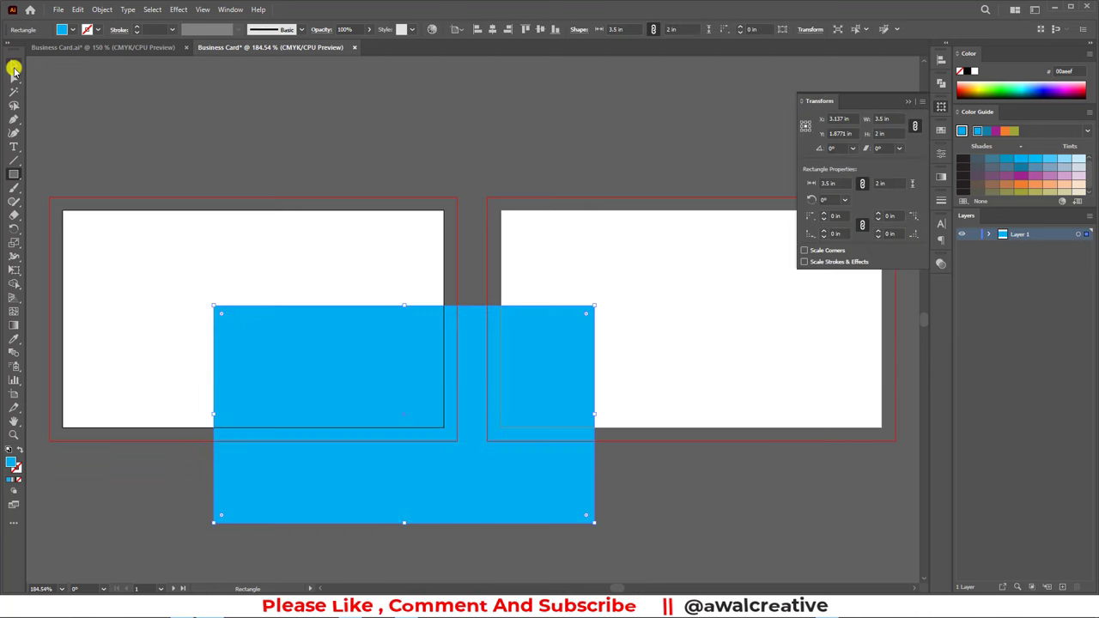
pyautogui.click(13, 65)
pyautogui.click(494, 29)
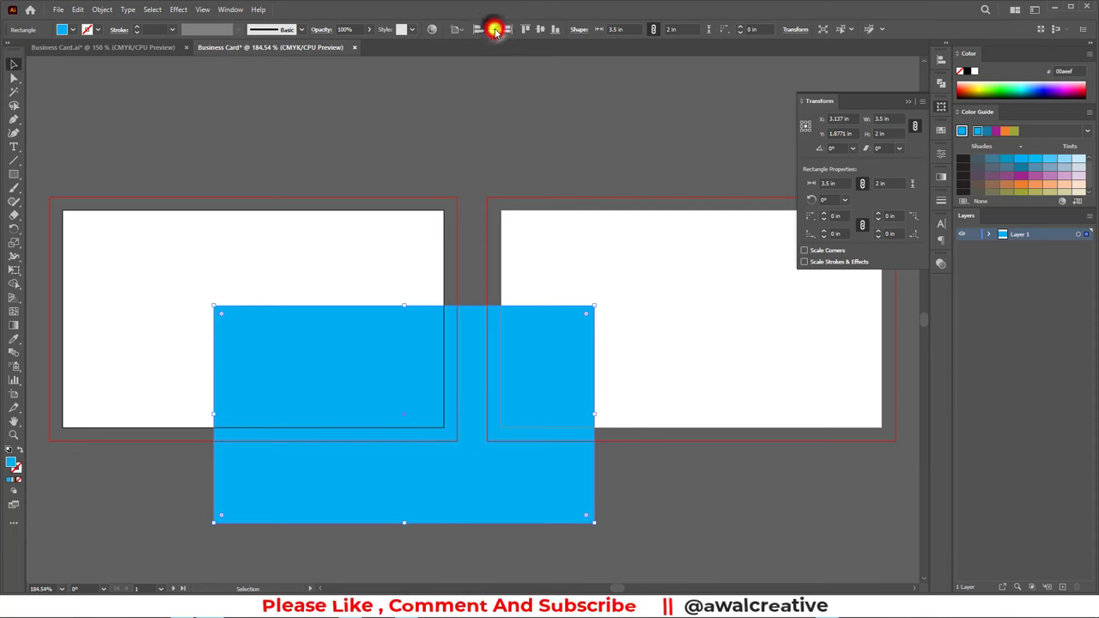
pyautogui.click(538, 30)
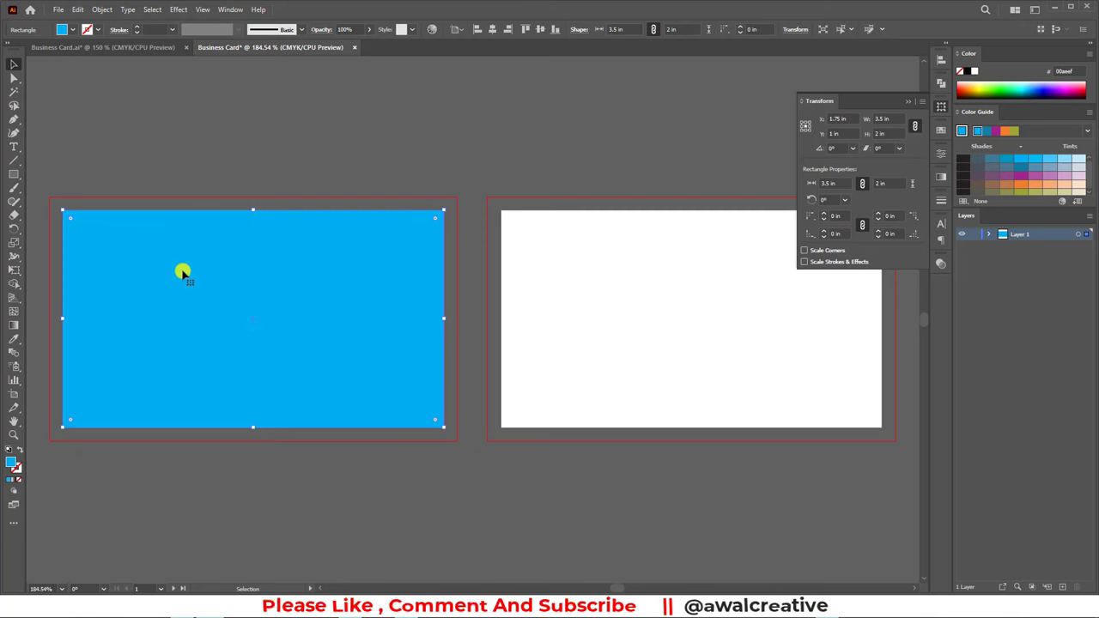
pyautogui.click(208, 282)
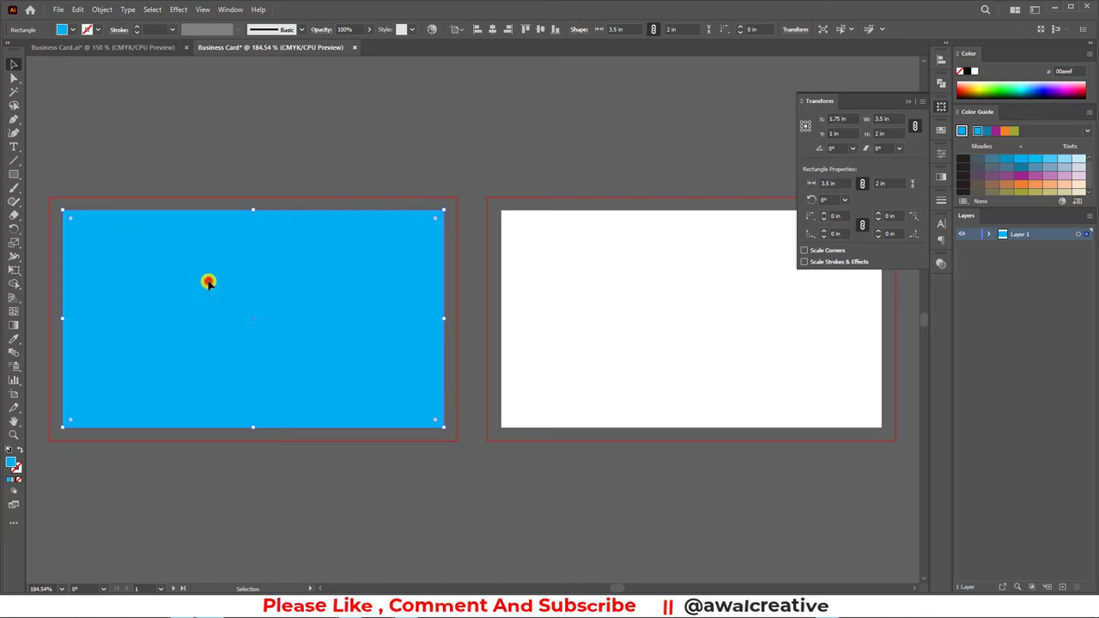
# Apply Offset Path at -0.125 in with Miter joins, making a 3.25×1.75 in inset rectangle
pyautogui.click(102, 10)
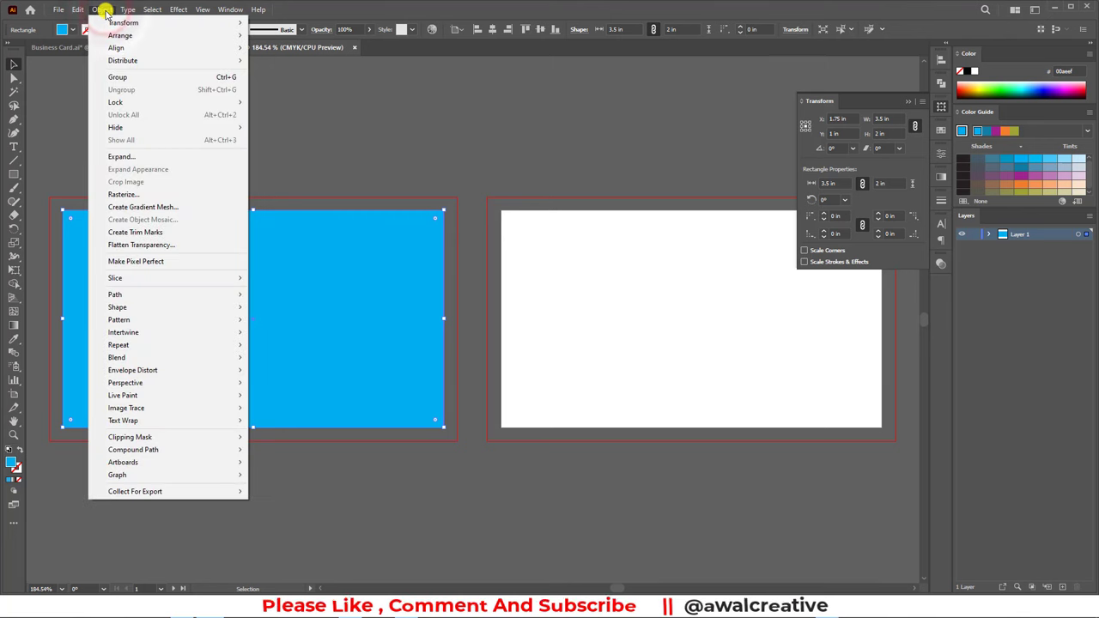
pyautogui.click(133, 294)
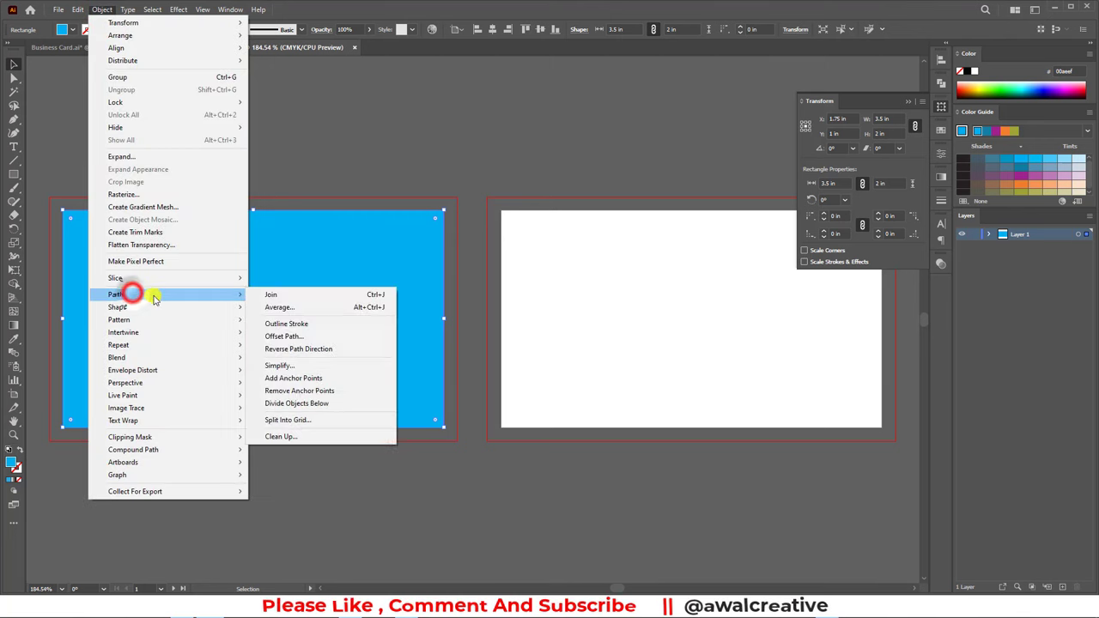
pyautogui.click(307, 336)
pyautogui.moveTo(522, 187)
pyautogui.mouseDown()
pyautogui.moveTo(489, 188)
pyautogui.moveTo(566, 178)
pyautogui.mouseUp()
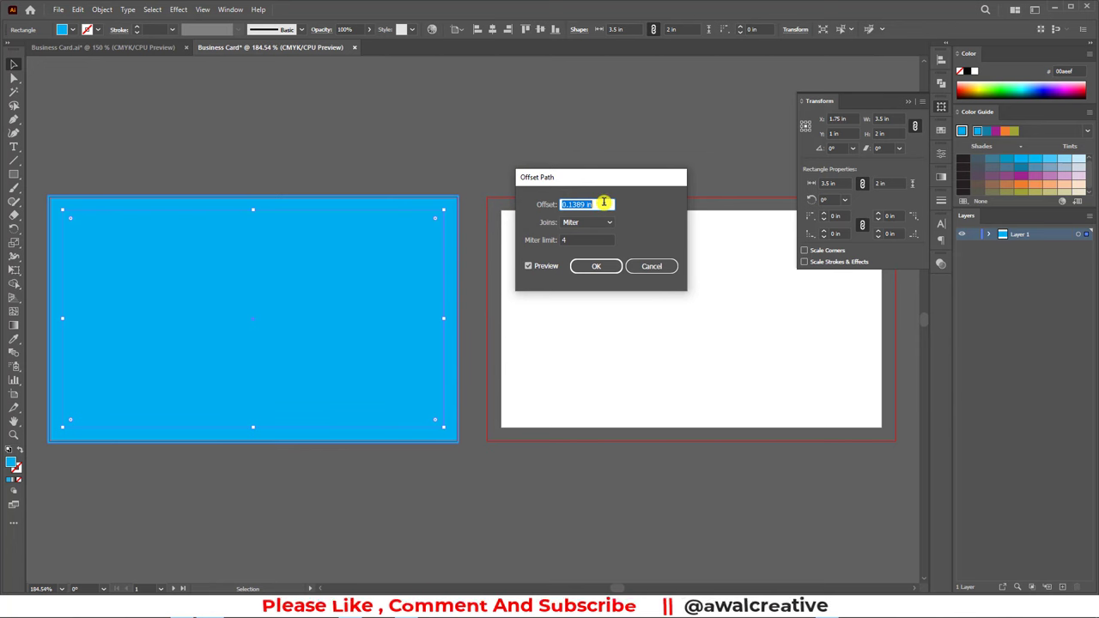
pyautogui.press('Up')
pyautogui.press('Up')
pyautogui.press('Up')
pyautogui.press('Up')
pyautogui.press('Up')
pyautogui.press('Up')
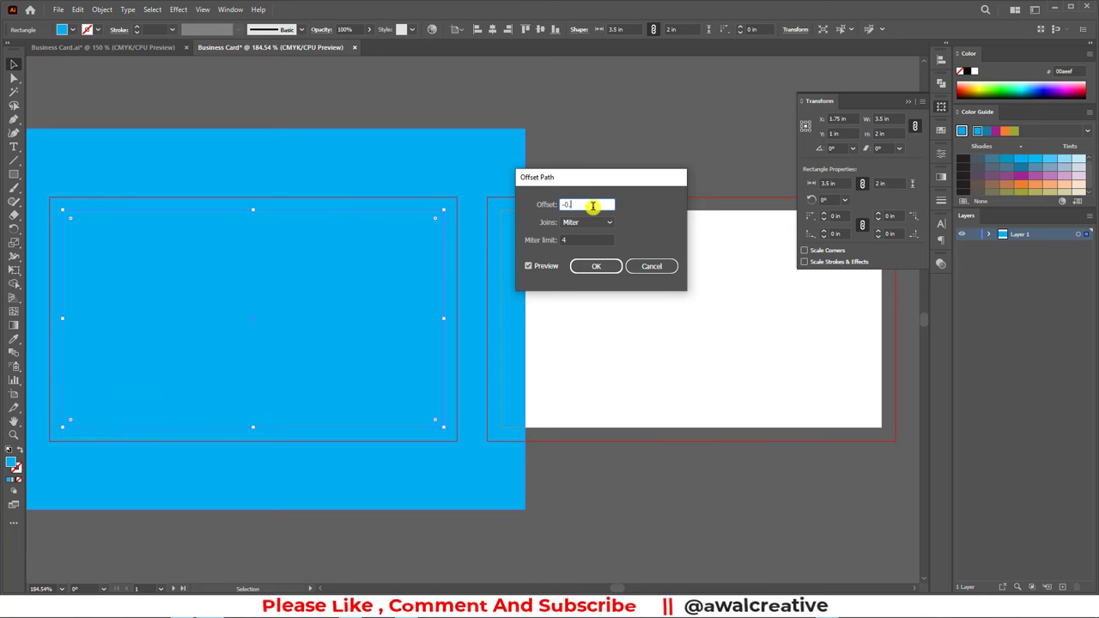
pyautogui.click(530, 266)
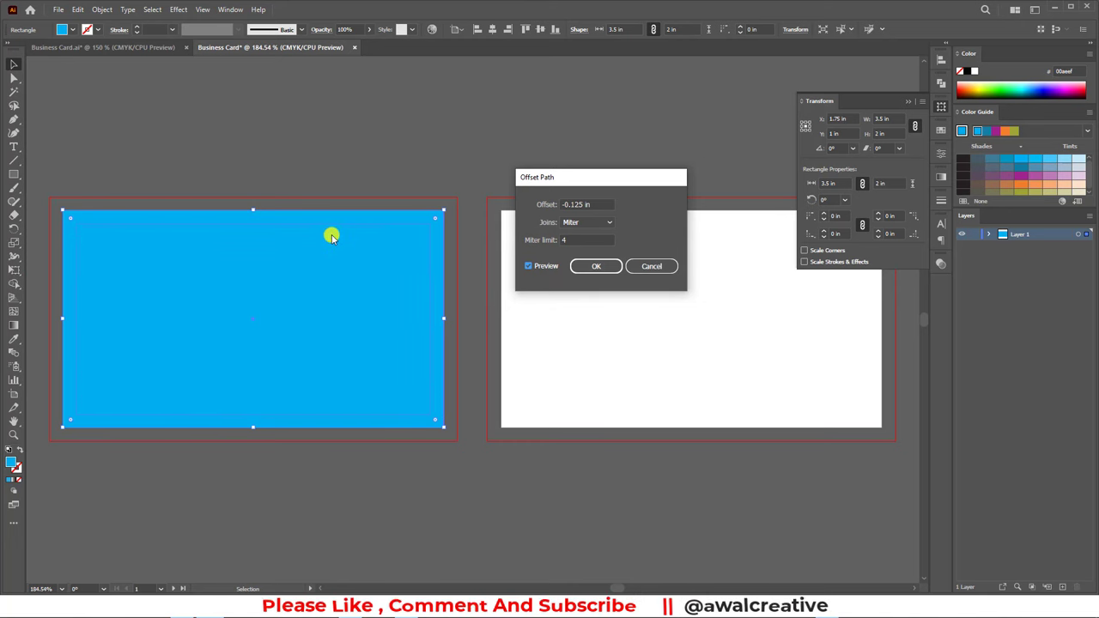
pyautogui.click(600, 267)
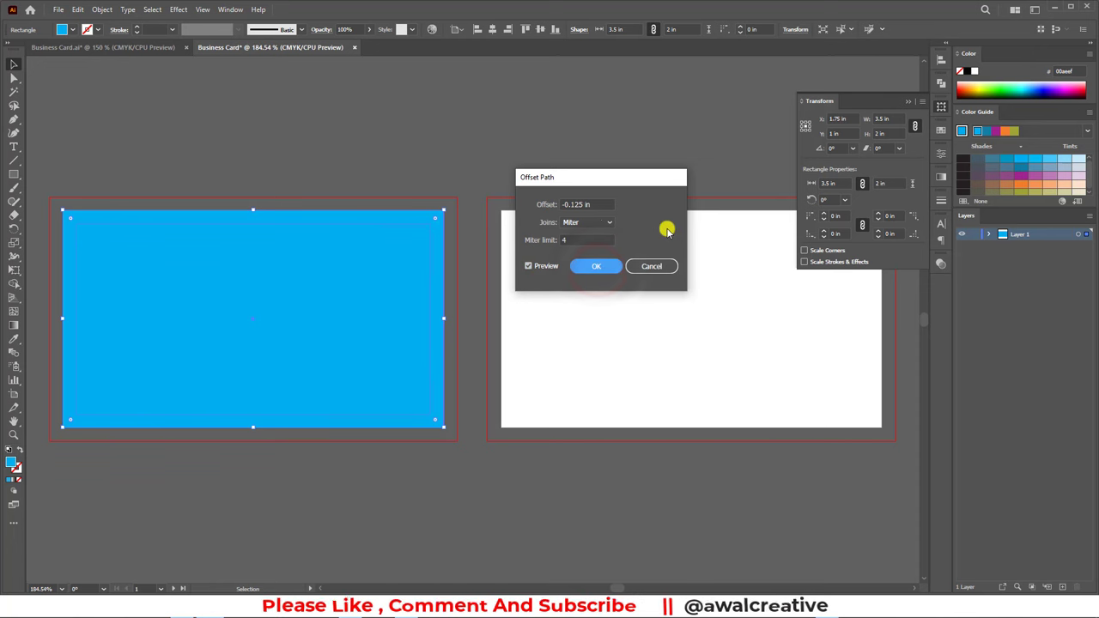
pyautogui.doubleClick(600, 204)
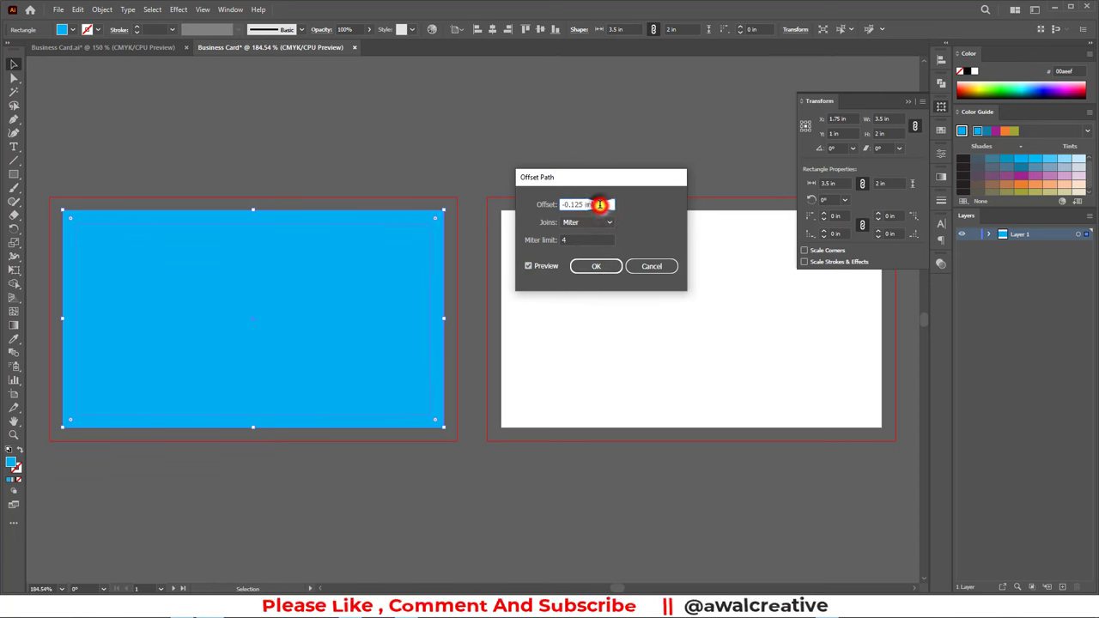
pyautogui.write('0')
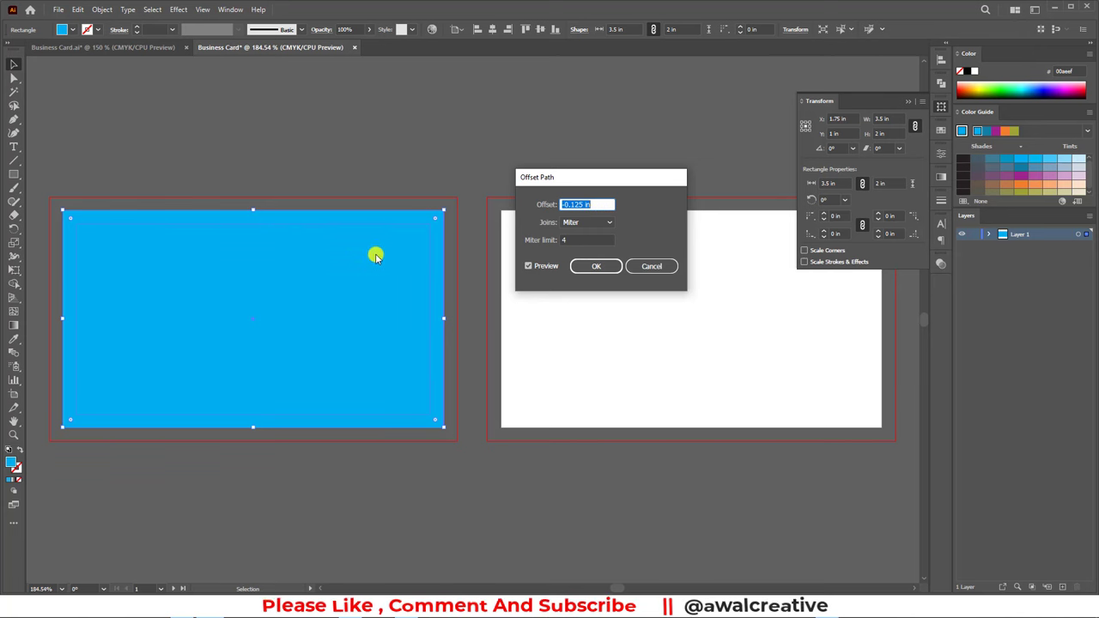
pyautogui.click(596, 268)
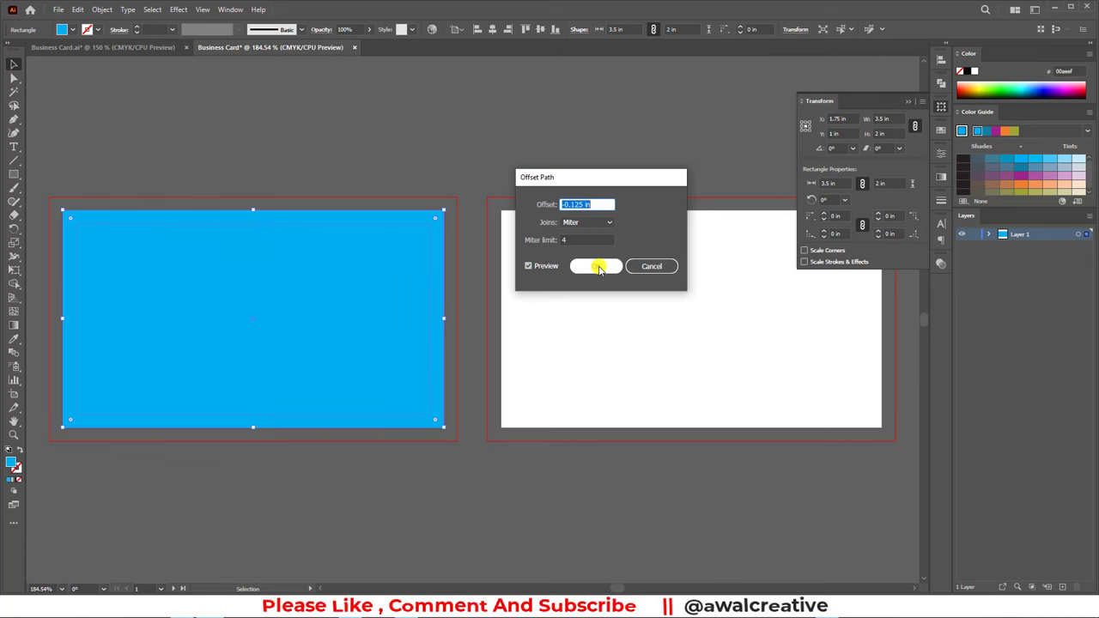
pyautogui.click(598, 268)
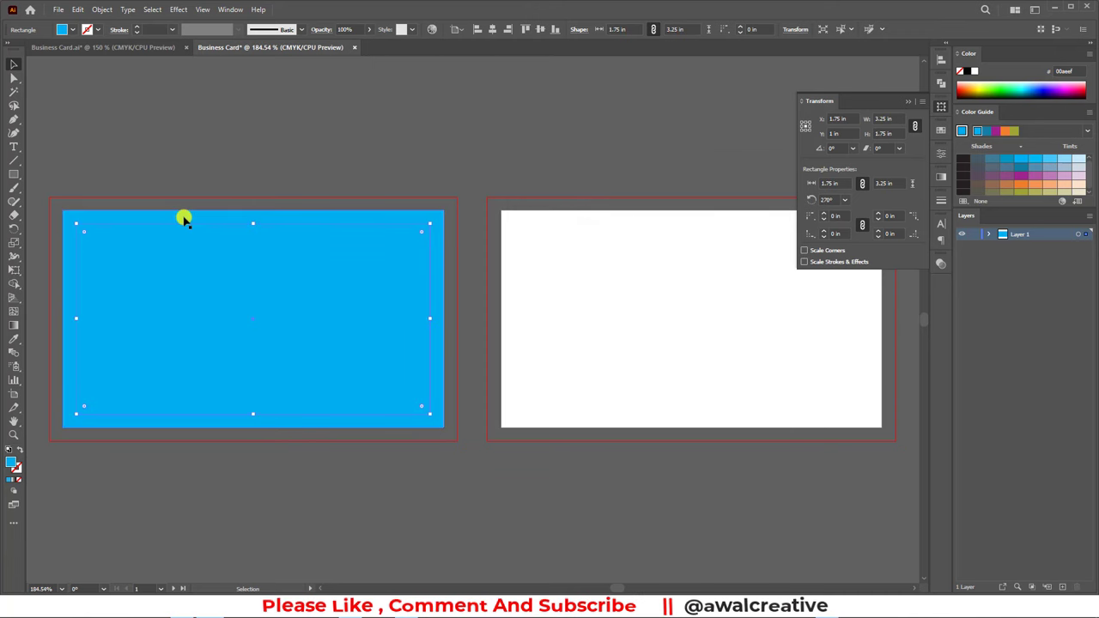
pyautogui.click(184, 277)
# Convert the blue rectangle and its 0.125 in inset copy into guides, then deselect
pyautogui.rightClick(264, 247)
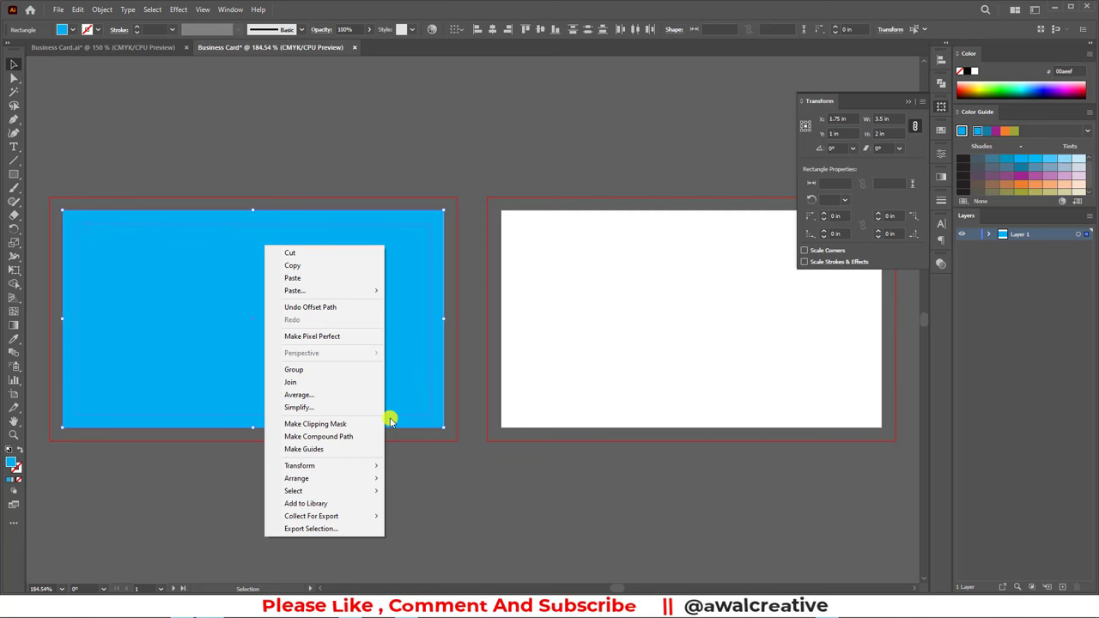
pyautogui.click(317, 449)
pyautogui.click(210, 126)
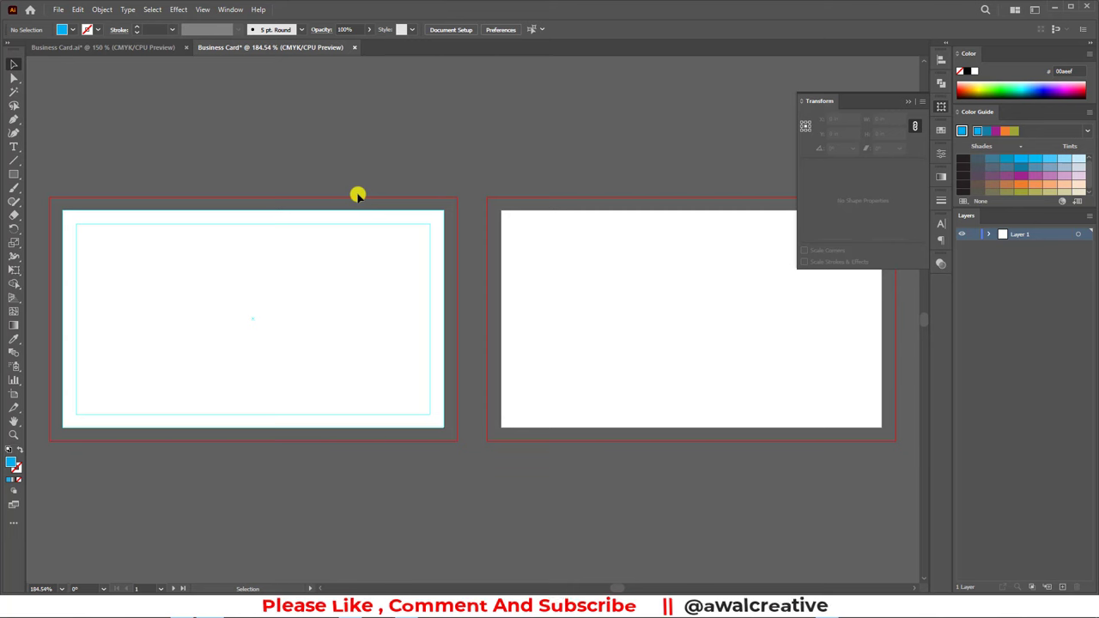
# Draw a rectangle over the left artboard's bleed area, then select the blue background rectangle
pyautogui.click(13, 174)
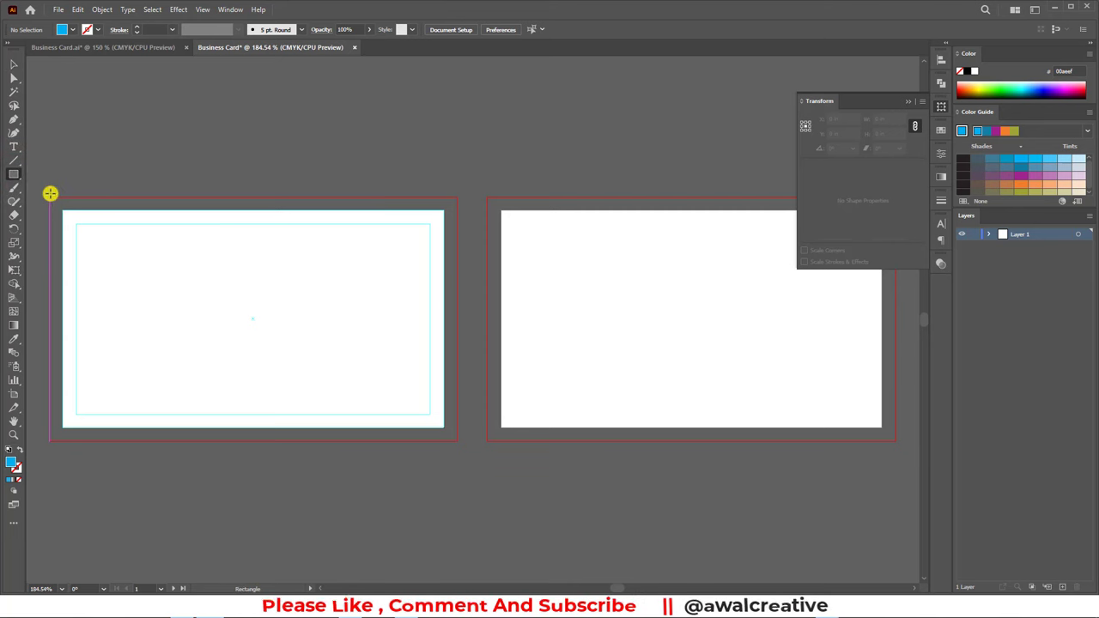
pyautogui.moveTo(51, 197); pyautogui.dragTo(456, 443)
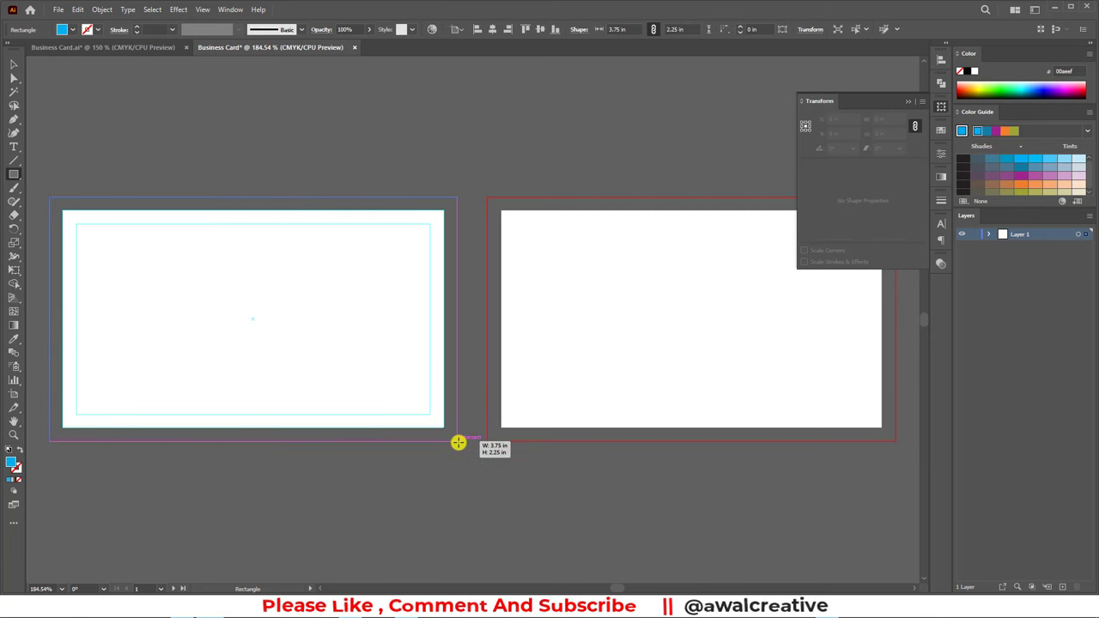
pyautogui.click(14, 64)
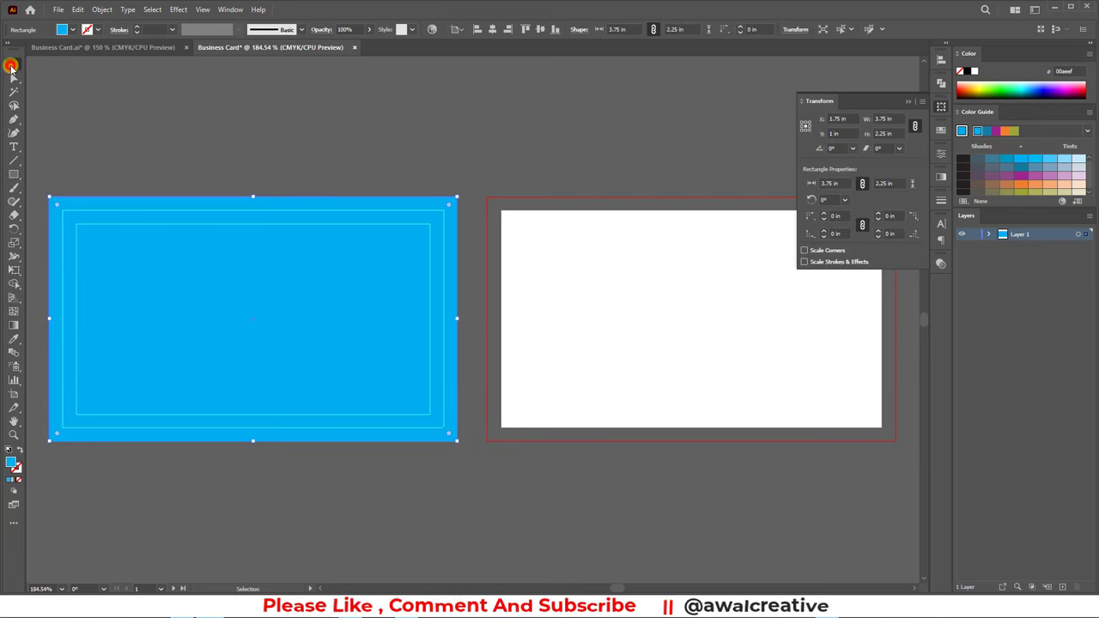
pyautogui.click(137, 101)
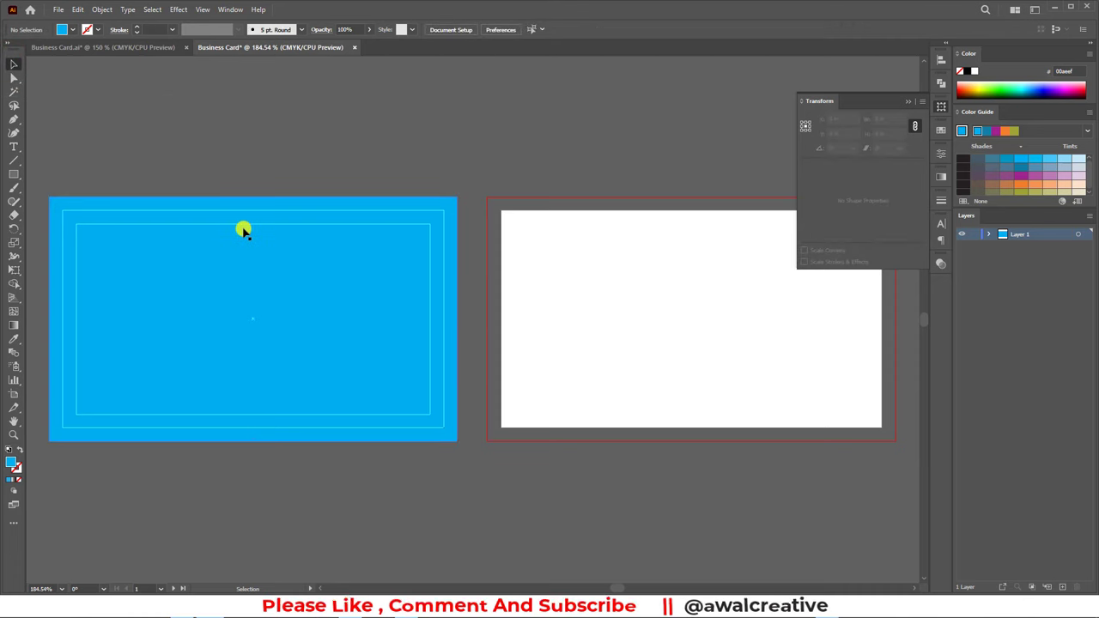
pyautogui.moveTo(228, 147); pyautogui.dragTo(272, 302)
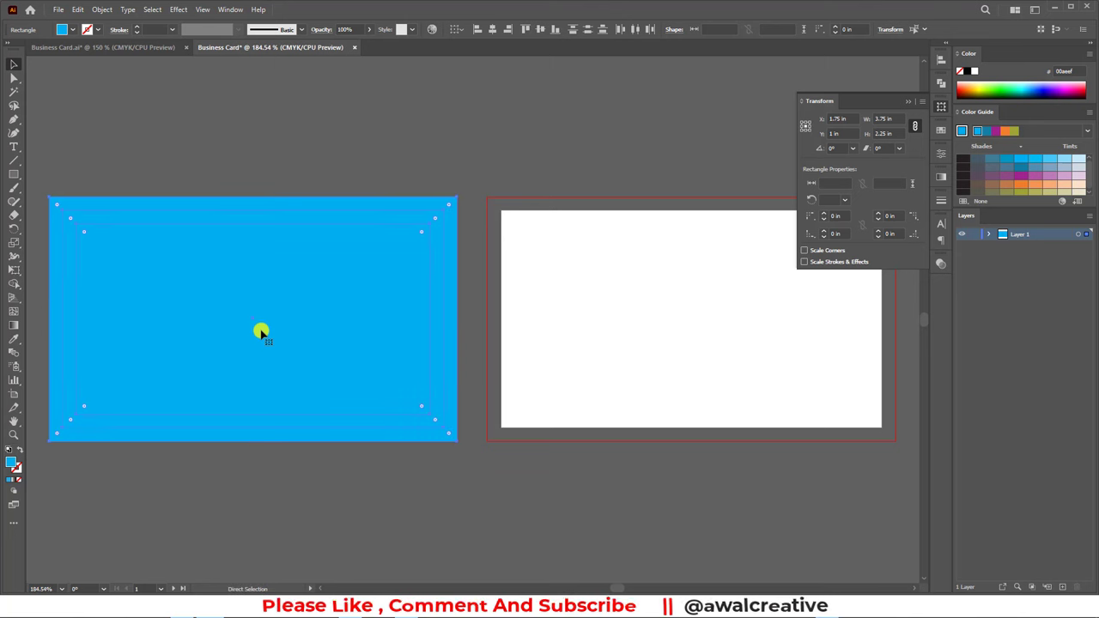
pyautogui.click(257, 329)
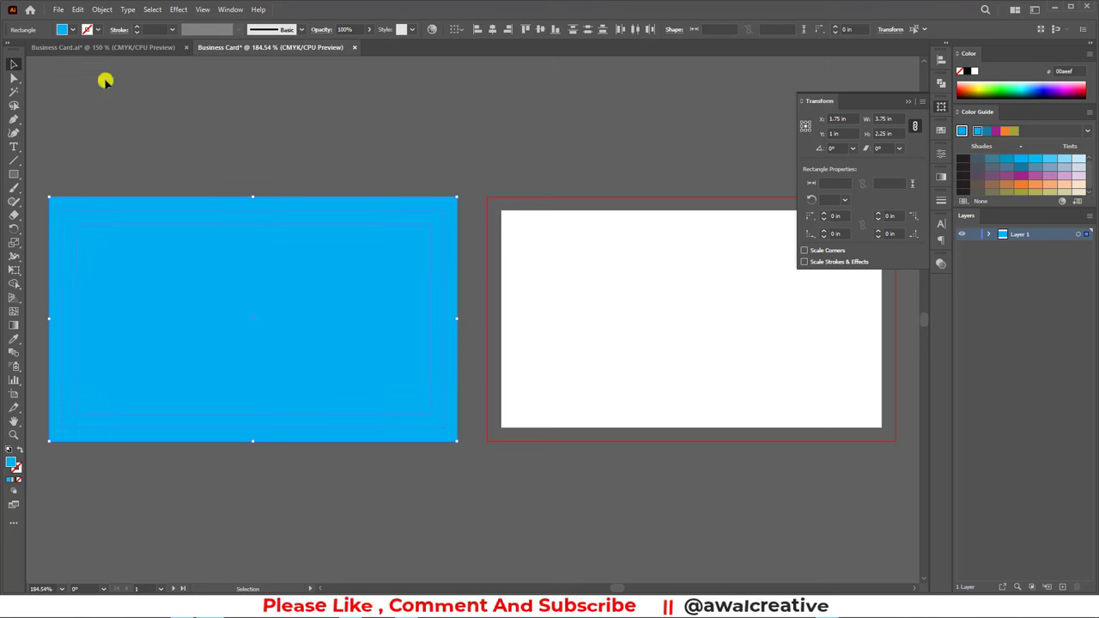
# Copy the blue rectangle and Paste in Front onto the second artboard, then close the Transform panel
pyautogui.click(79, 8)
pyautogui.click(101, 64)
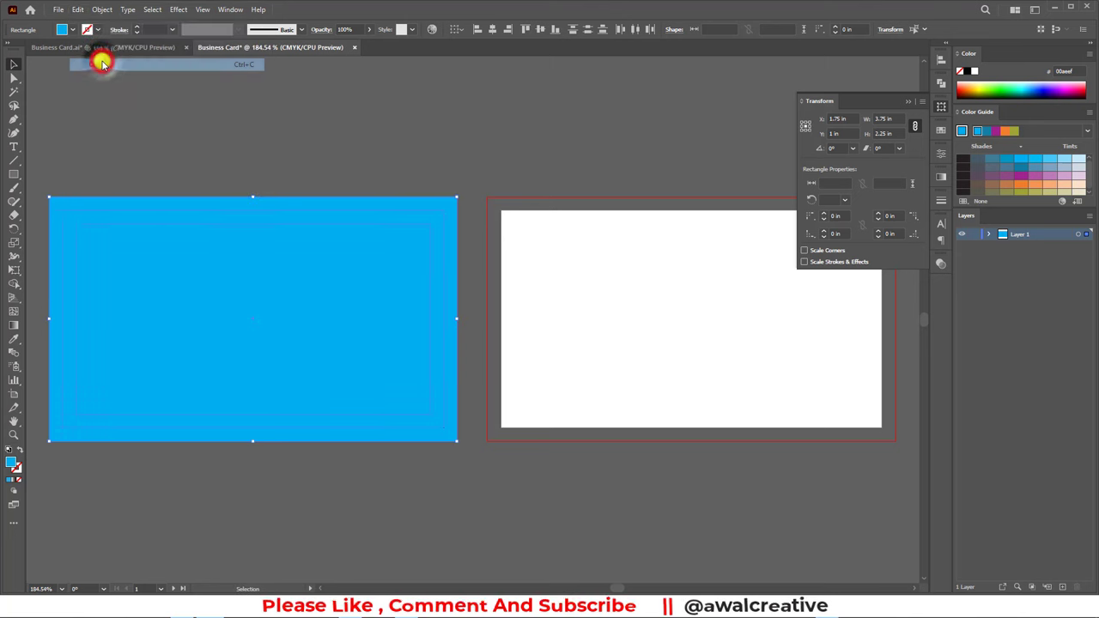
pyautogui.click(670, 303)
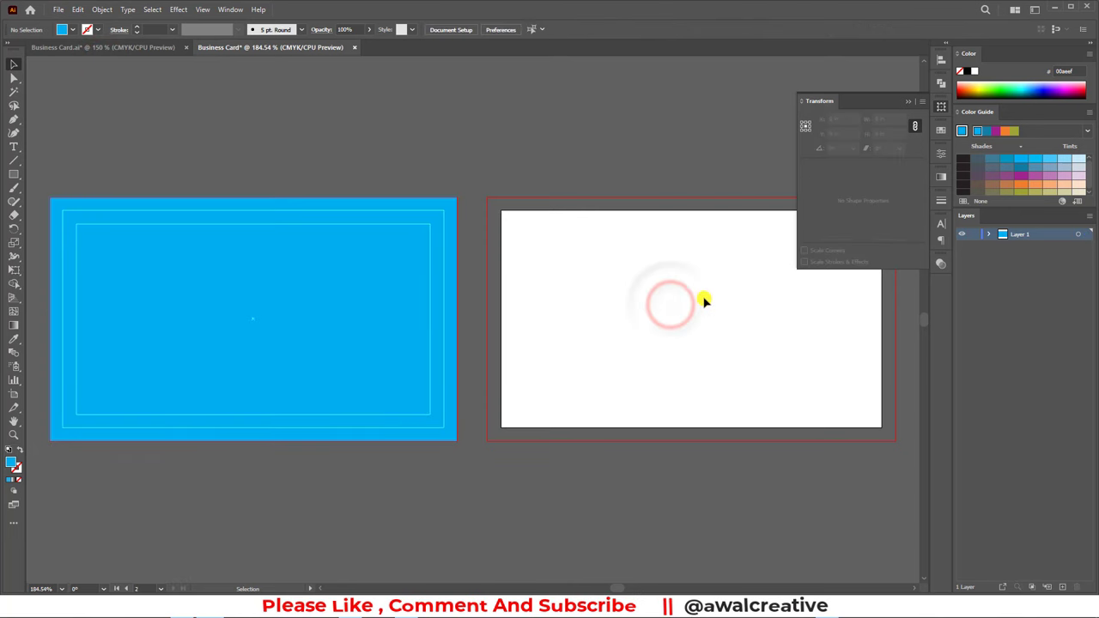
pyautogui.click(692, 297)
pyautogui.click(77, 10)
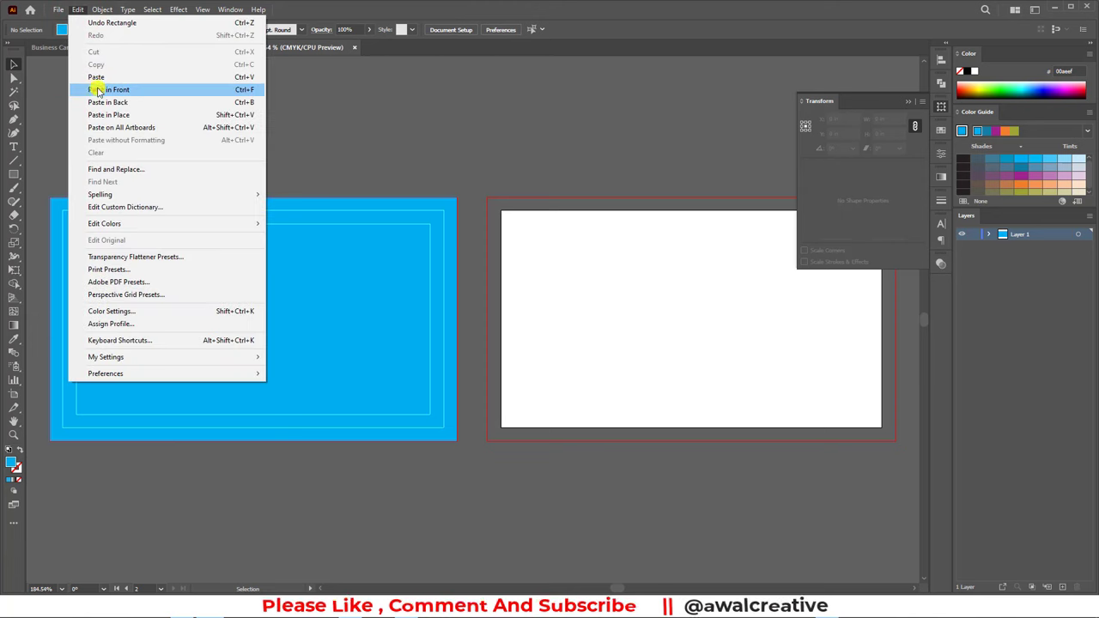
pyautogui.click(170, 91)
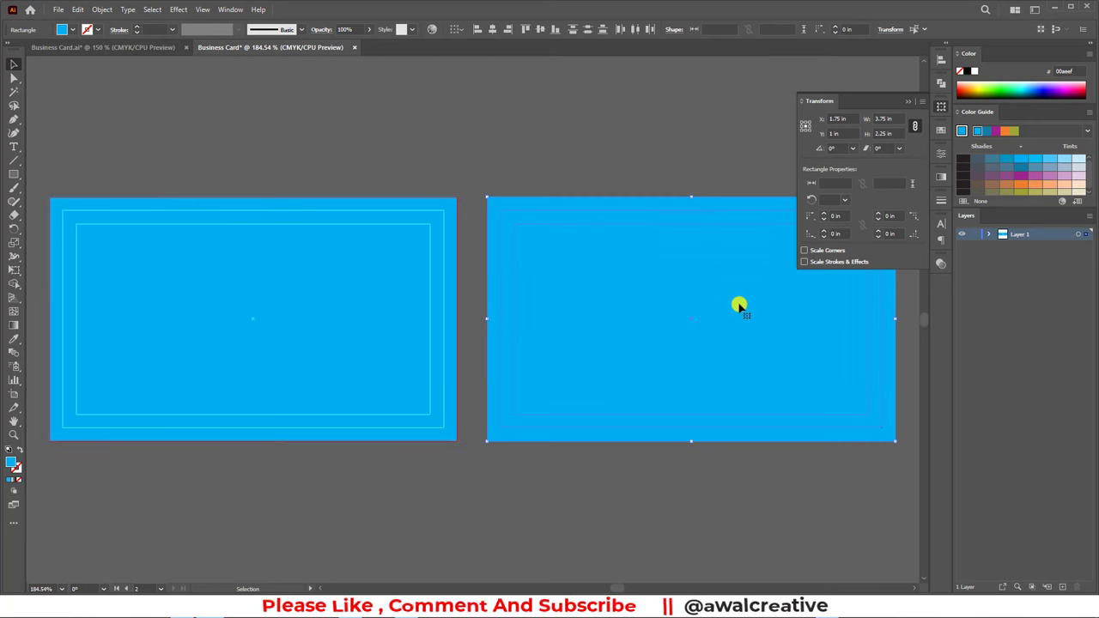
pyautogui.click(908, 102)
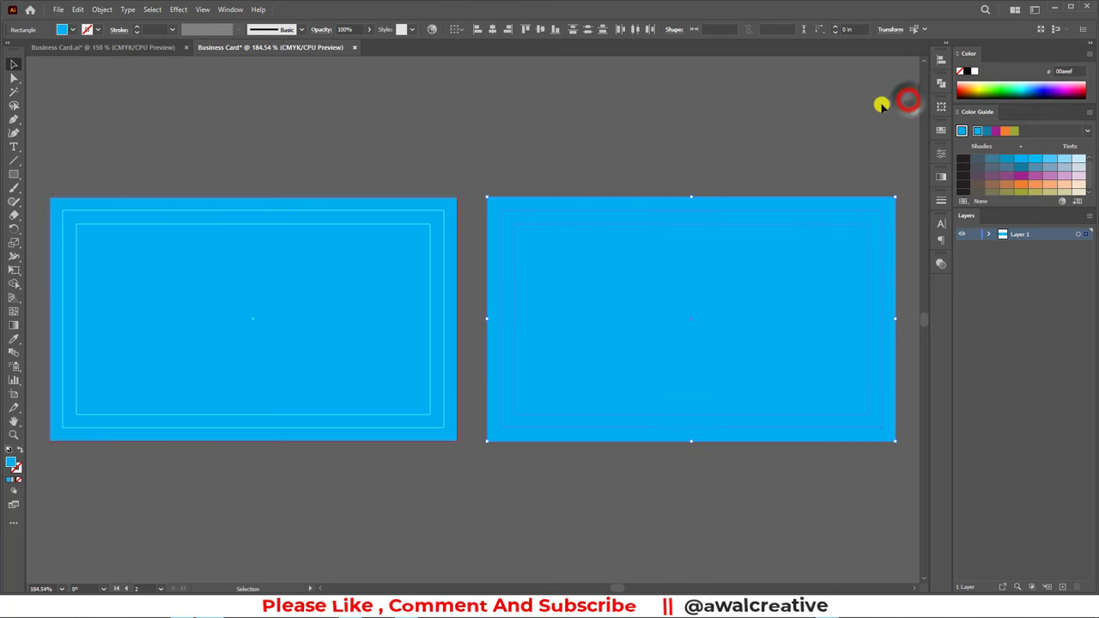
pyautogui.click(489, 125)
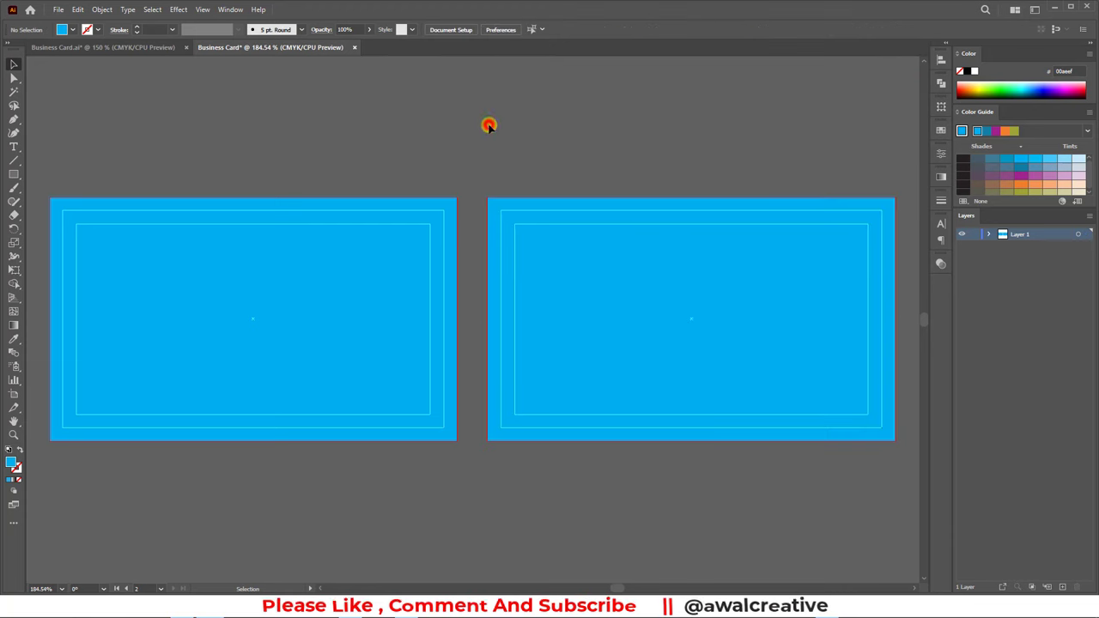
pyautogui.click(141, 46)
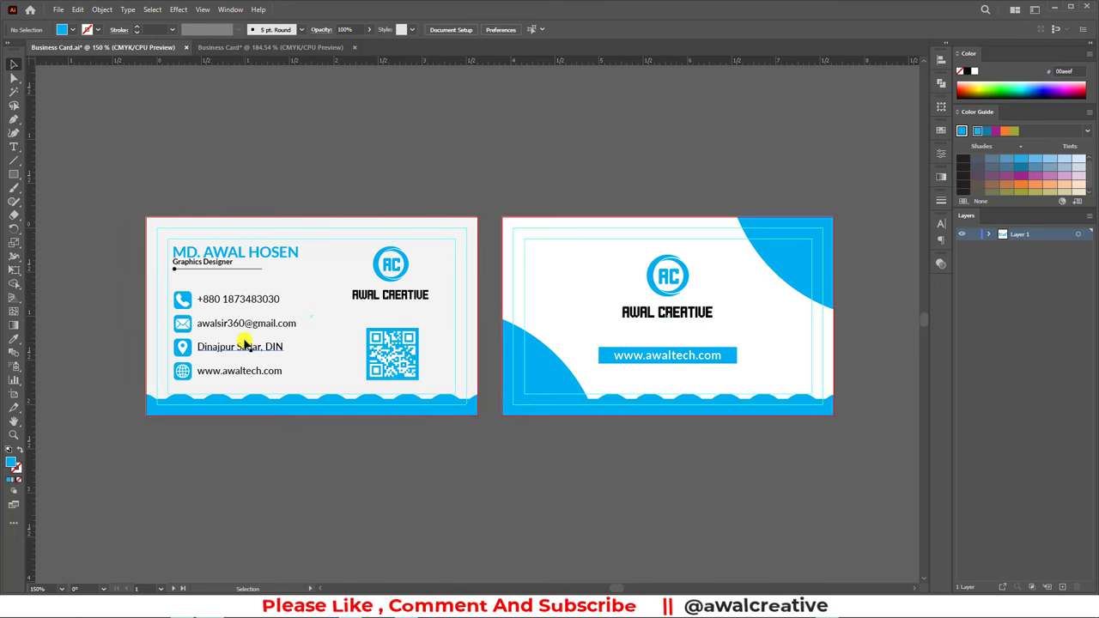
pyautogui.click(248, 47)
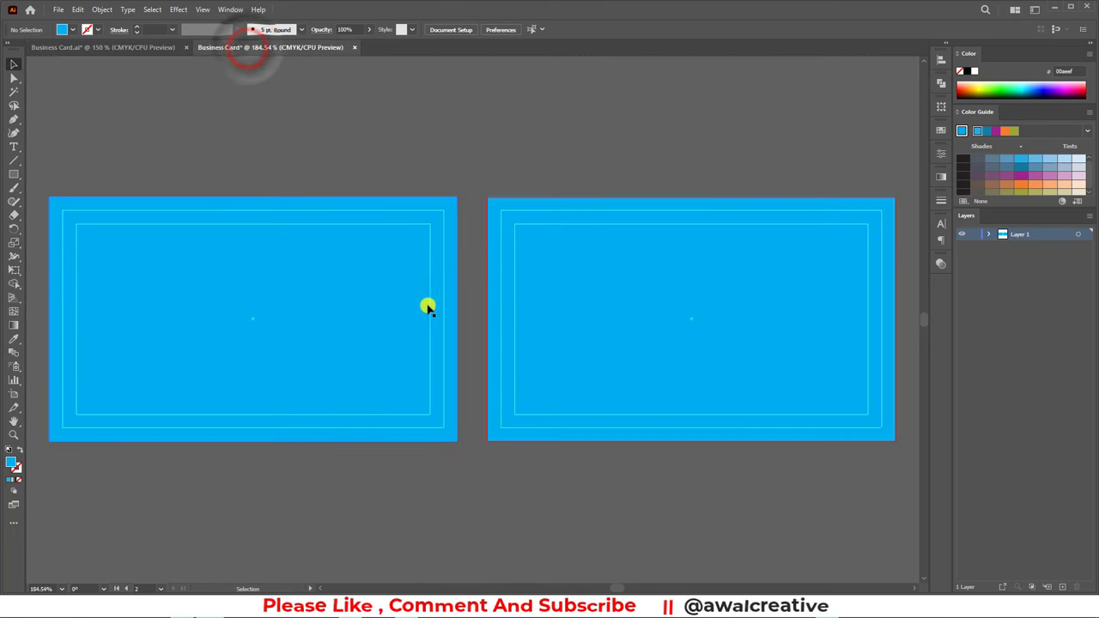
pyautogui.click(353, 313)
# Fill both card background rectangles with white
pyautogui.keyDown('shift'); pyautogui.click(576, 300); pyautogui.keyUp('shift')
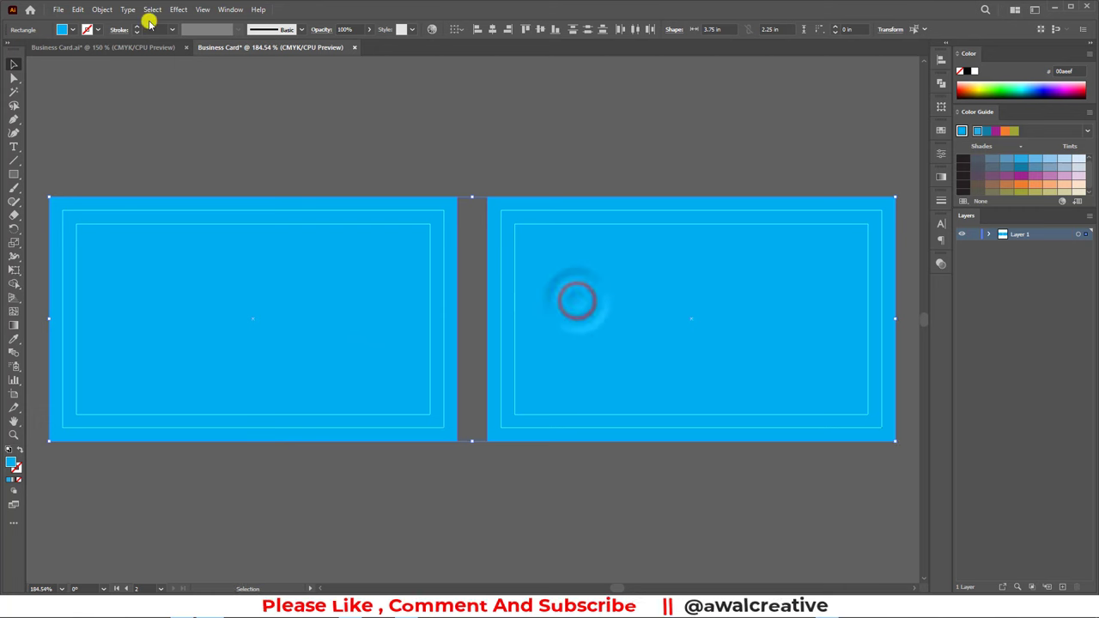
pyautogui.click(69, 29)
pyautogui.click(27, 49)
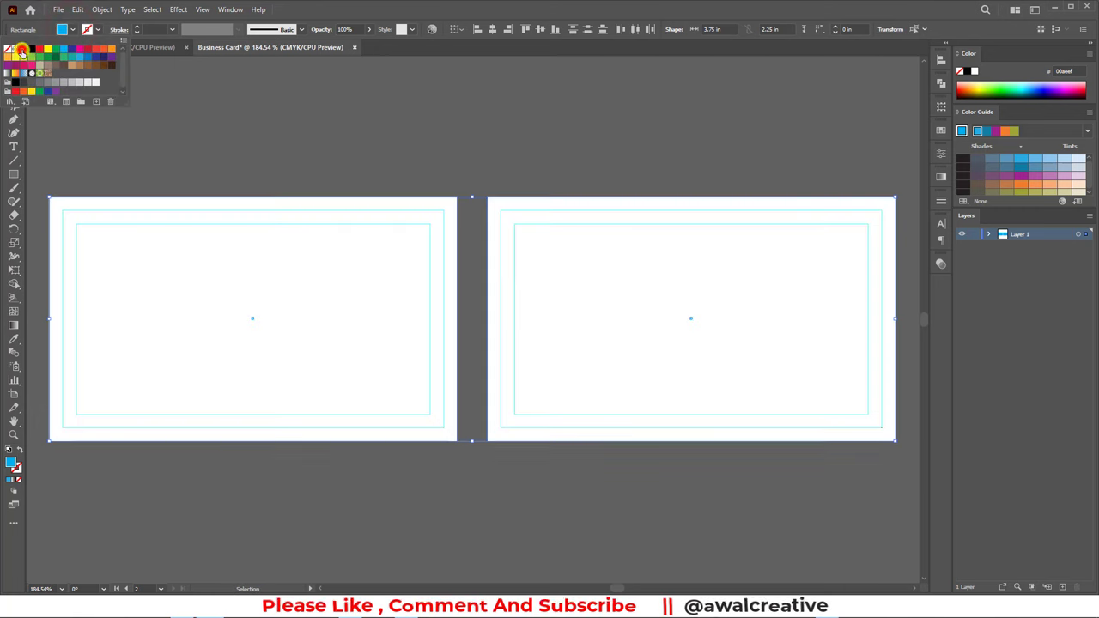
pyautogui.click(258, 130)
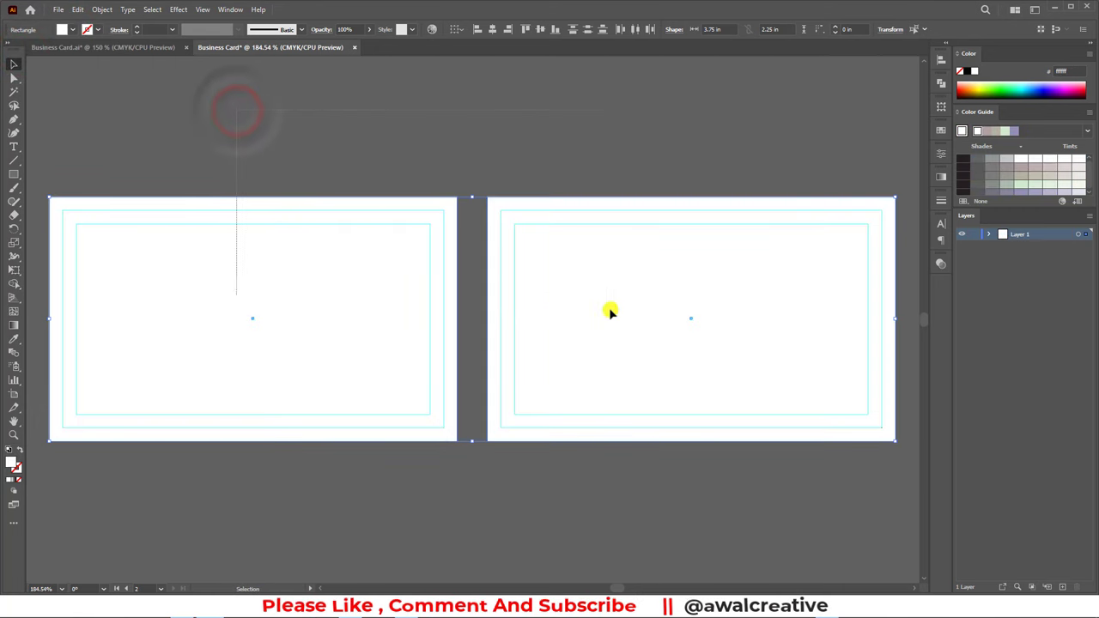
# Select all artwork and lock it with Object > Lock > Selection
pyautogui.hotkey('ctrl', 'a')
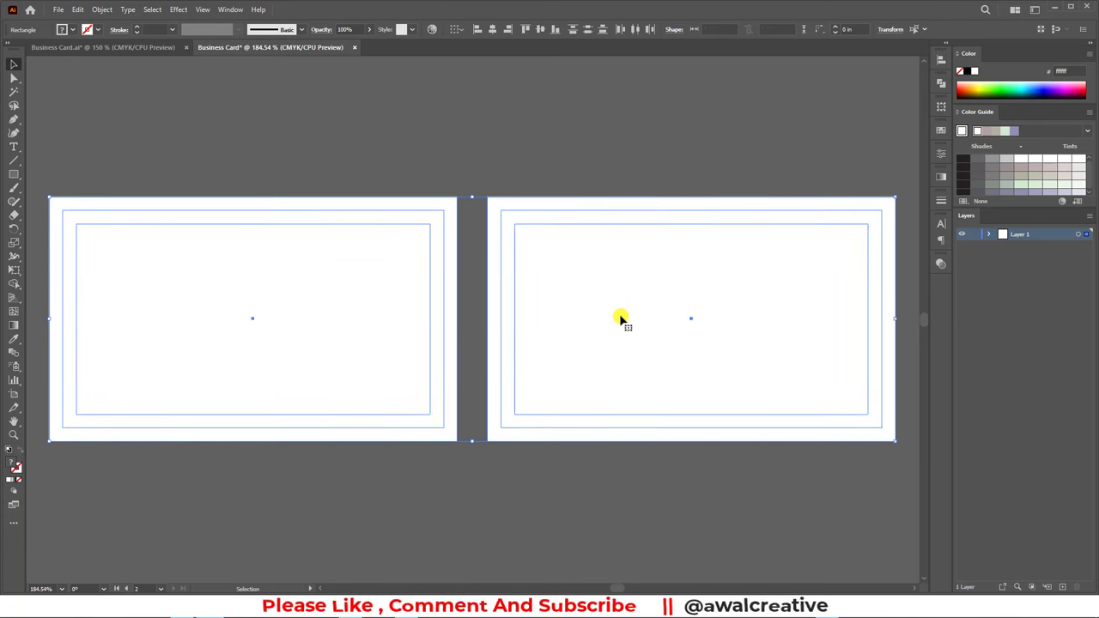
pyautogui.click(102, 10)
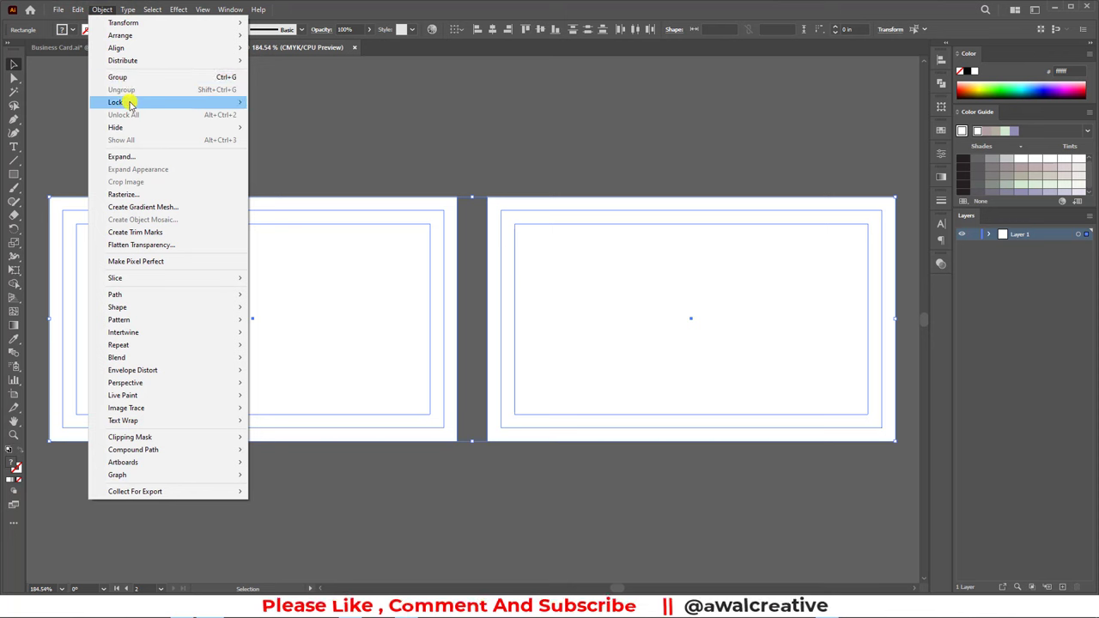
pyautogui.click(124, 102)
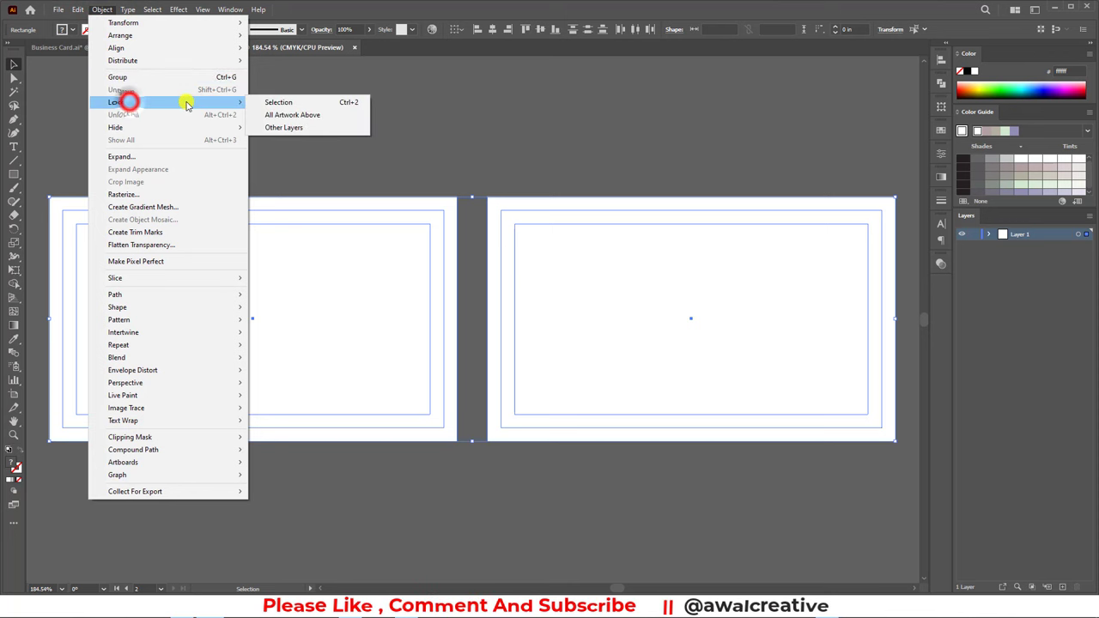
pyautogui.click(325, 102)
pyautogui.moveTo(530, 164); pyautogui.dragTo(667, 412)
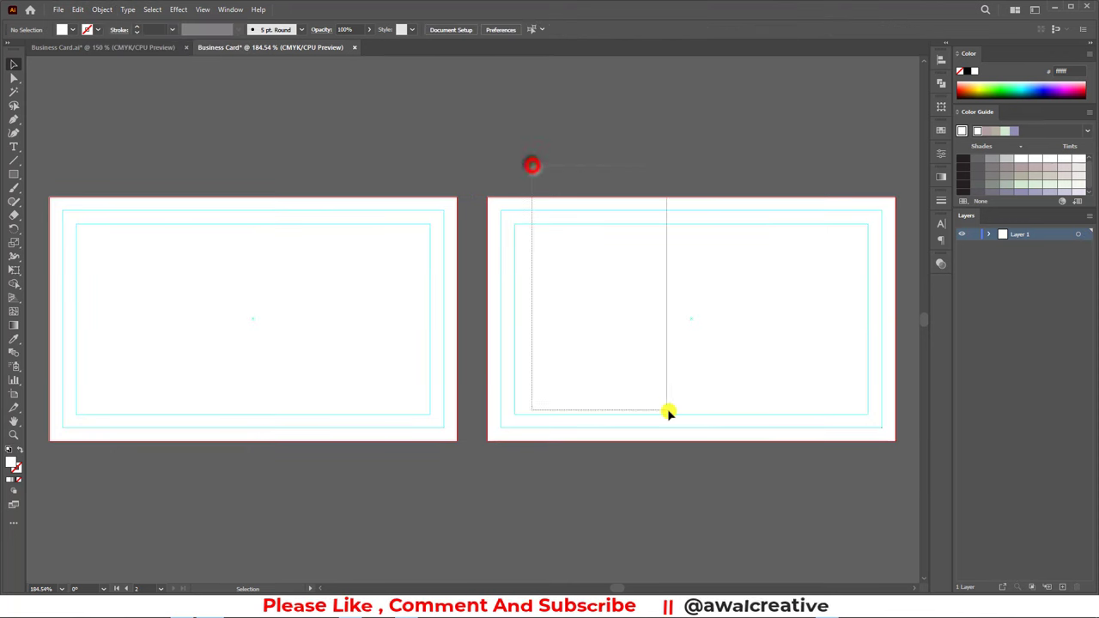
pyautogui.click(283, 126)
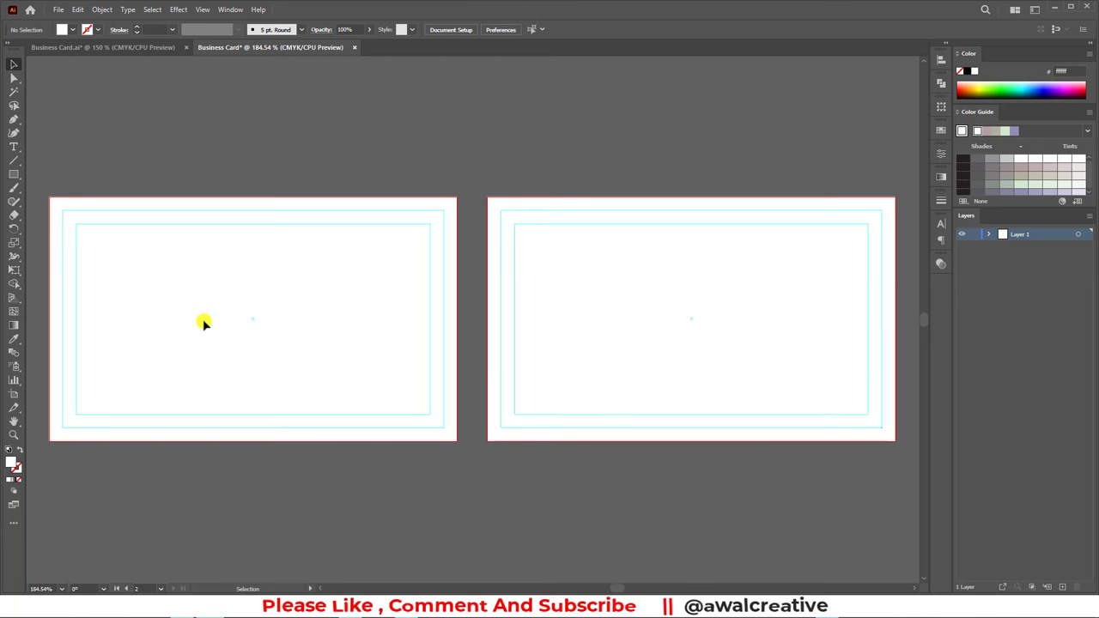
# Set the view zoom to 150% and reposition the cards in the window
pyautogui.moveTo(208, 314); pyautogui.dragTo(385, 327)
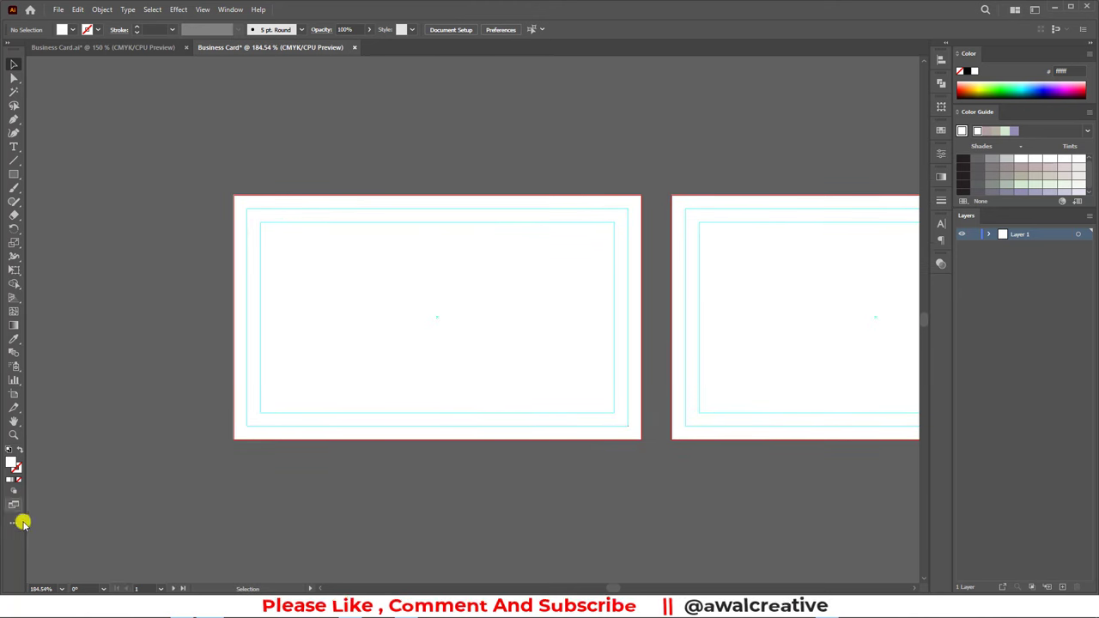
pyautogui.click(61, 589)
pyautogui.write('150')
pyautogui.press('Return')
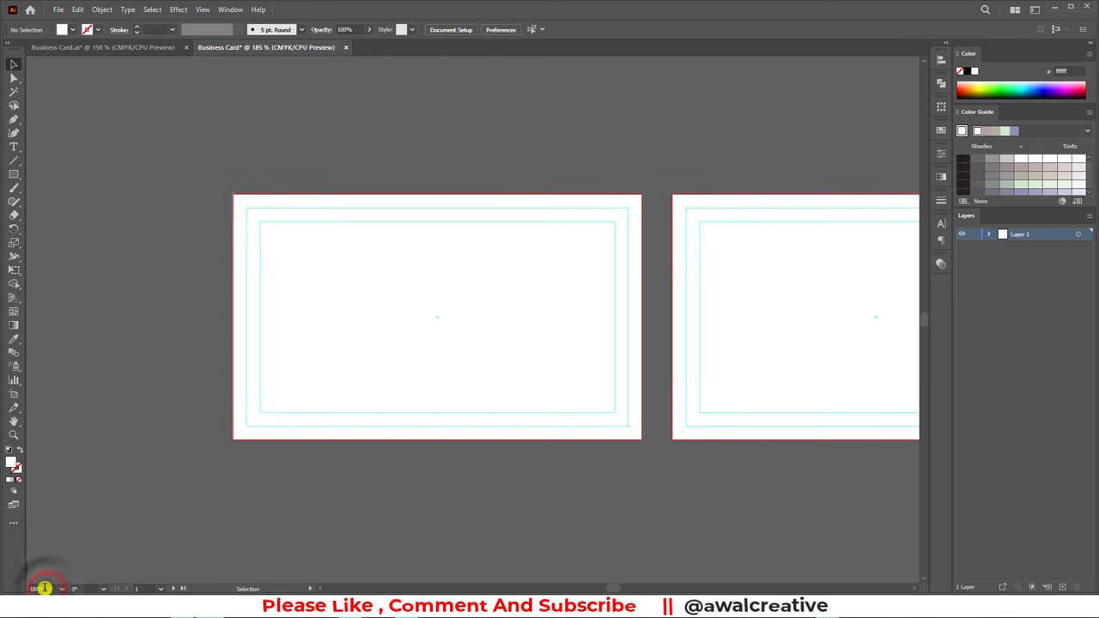
pyautogui.scroll(2, 40, 589)
pyautogui.scroll(2, 40, 589)
# Zoom in and type the cardholder's full name as a text line at the front card's top-left
pyautogui.scroll(2, 40, 589)
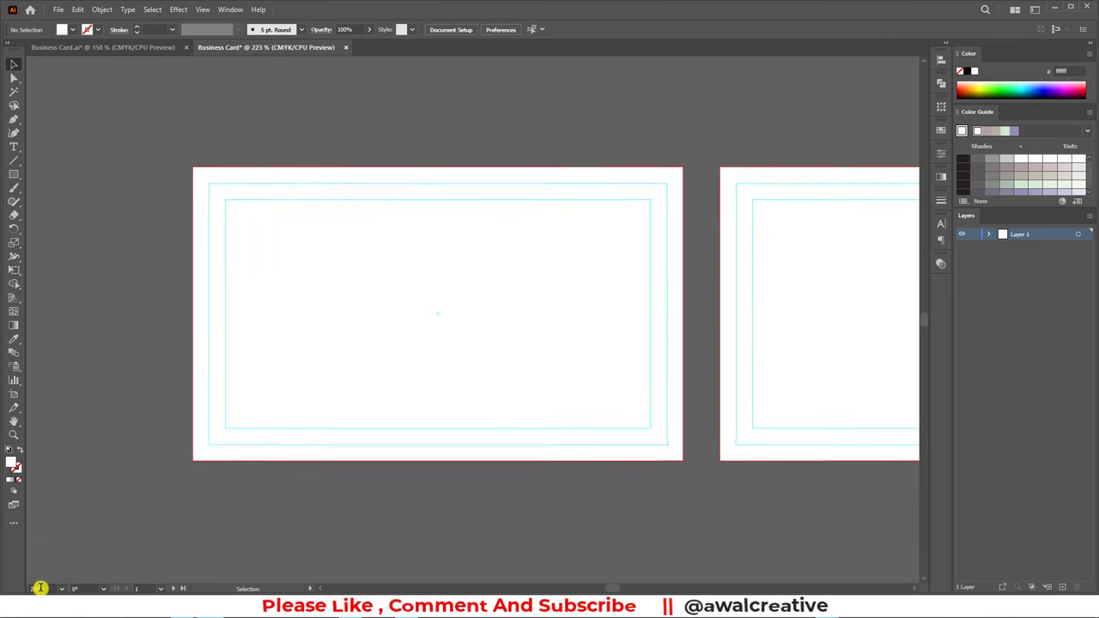
pyautogui.scroll(2, 40, 589)
pyautogui.scroll(1, 40, 589)
pyautogui.scroll(1, 40, 589)
pyautogui.scroll(1, 40, 589)
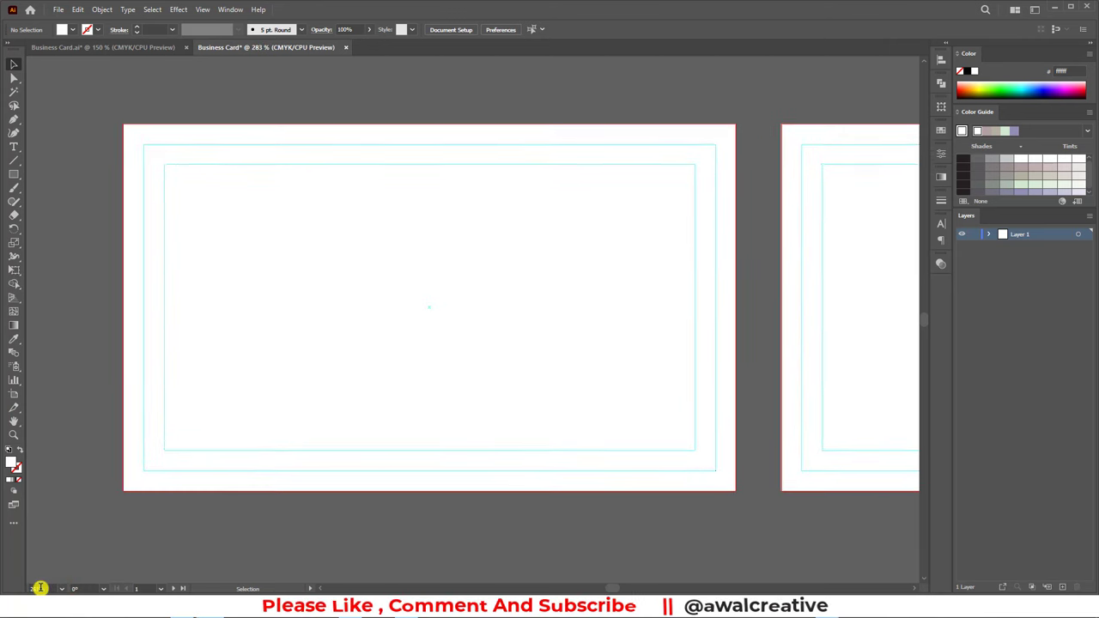
pyautogui.scroll(1, 40, 589)
pyautogui.click(321, 271)
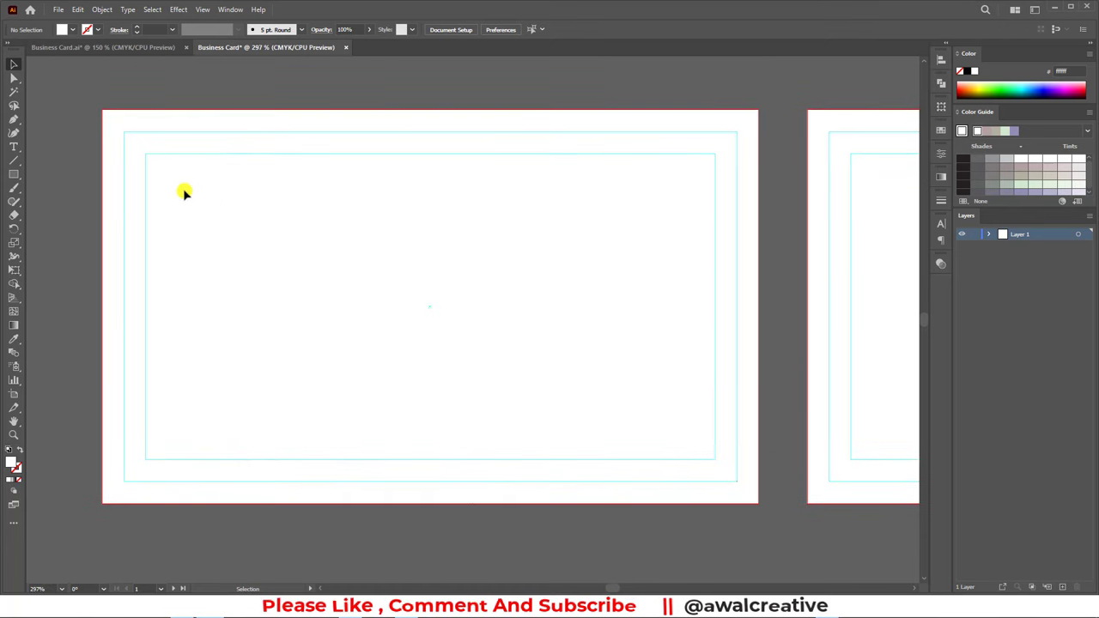
pyautogui.click(14, 146)
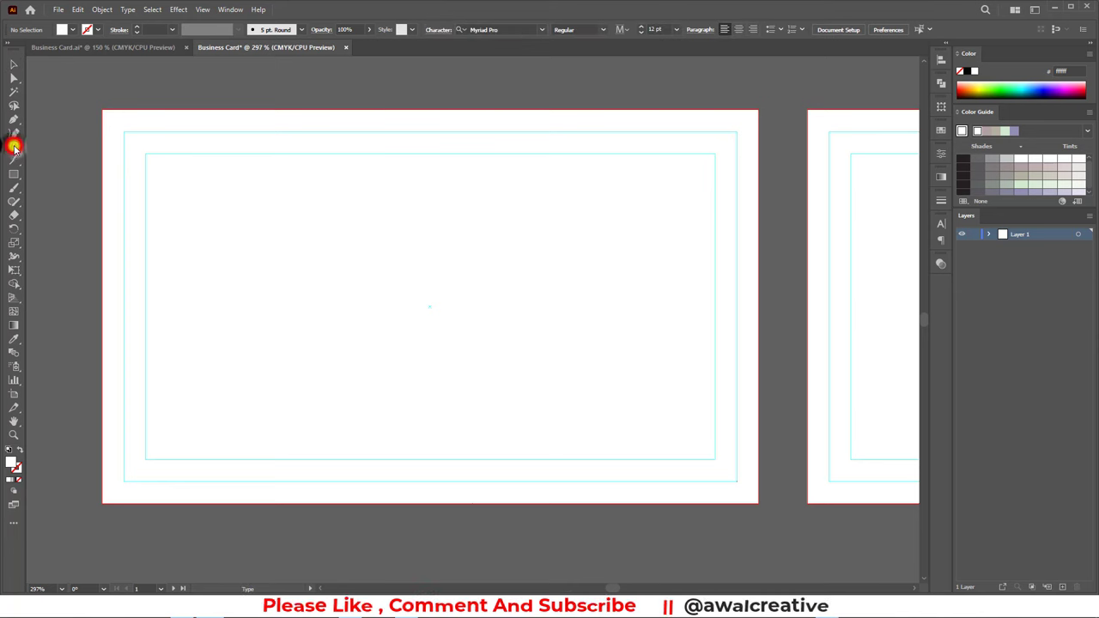
pyautogui.click(213, 191)
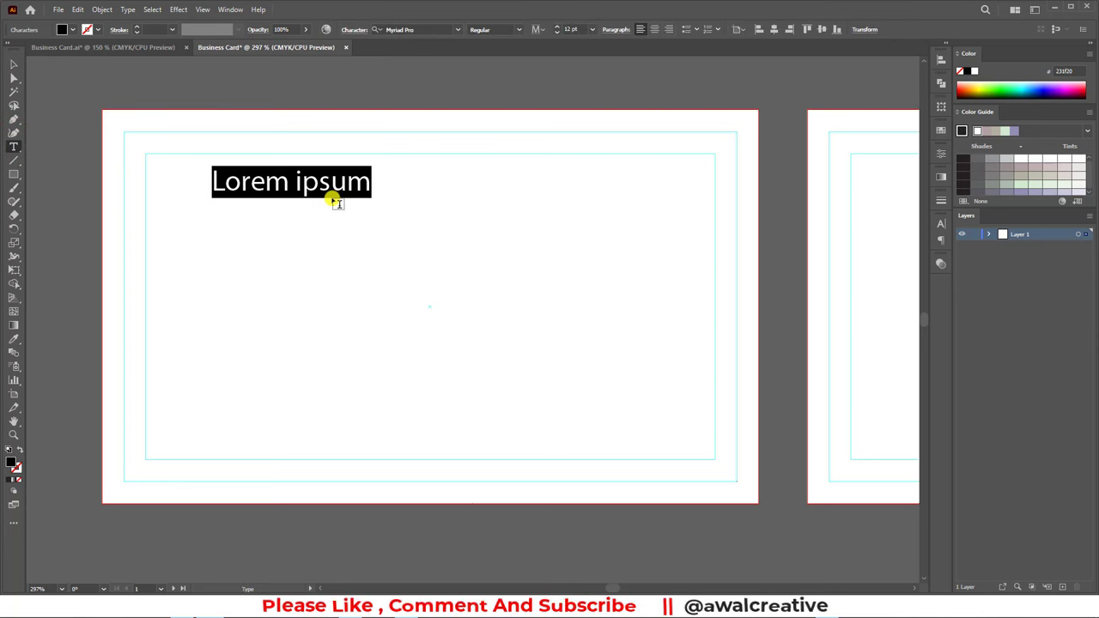
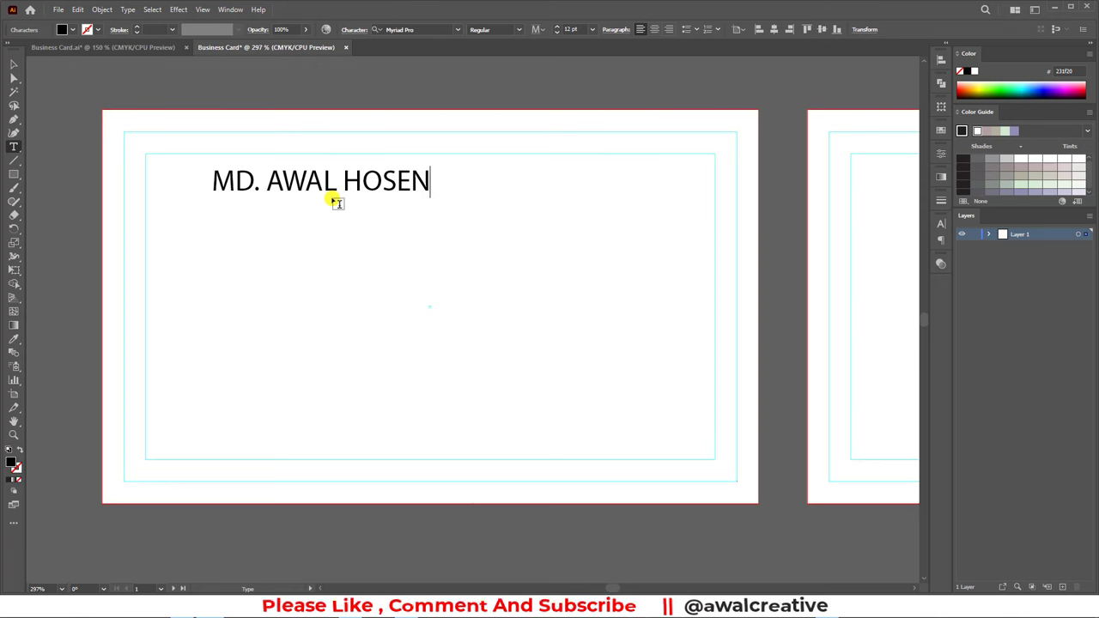
pyautogui.click(14, 64)
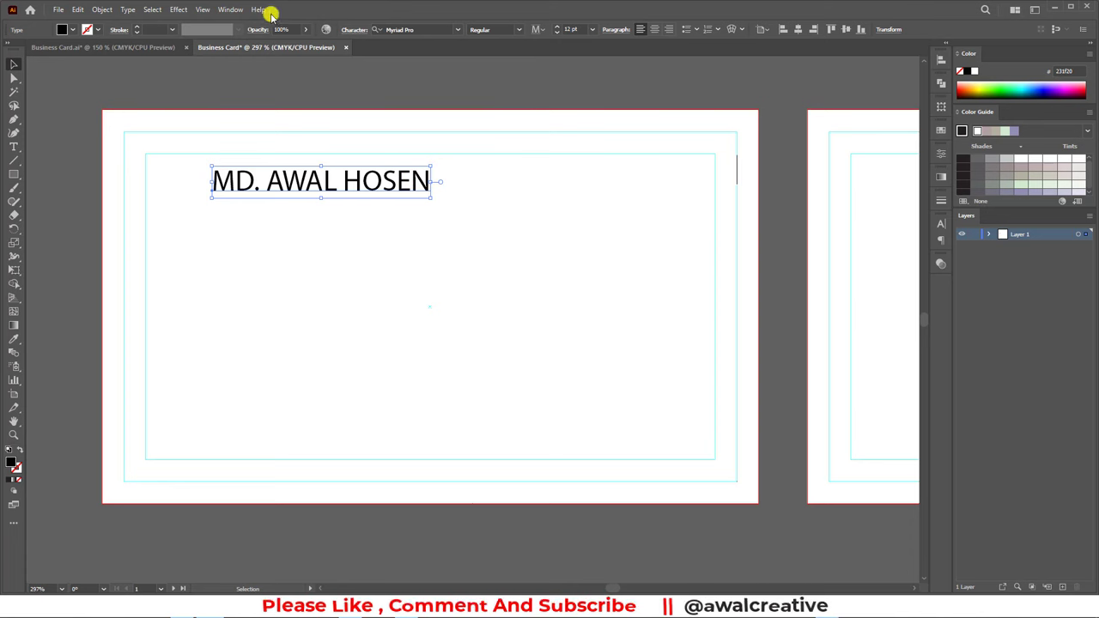
# Set the name to Lato Bold in the Character panel and nudge it left onto the inner guide
pyautogui.click(238, 11)
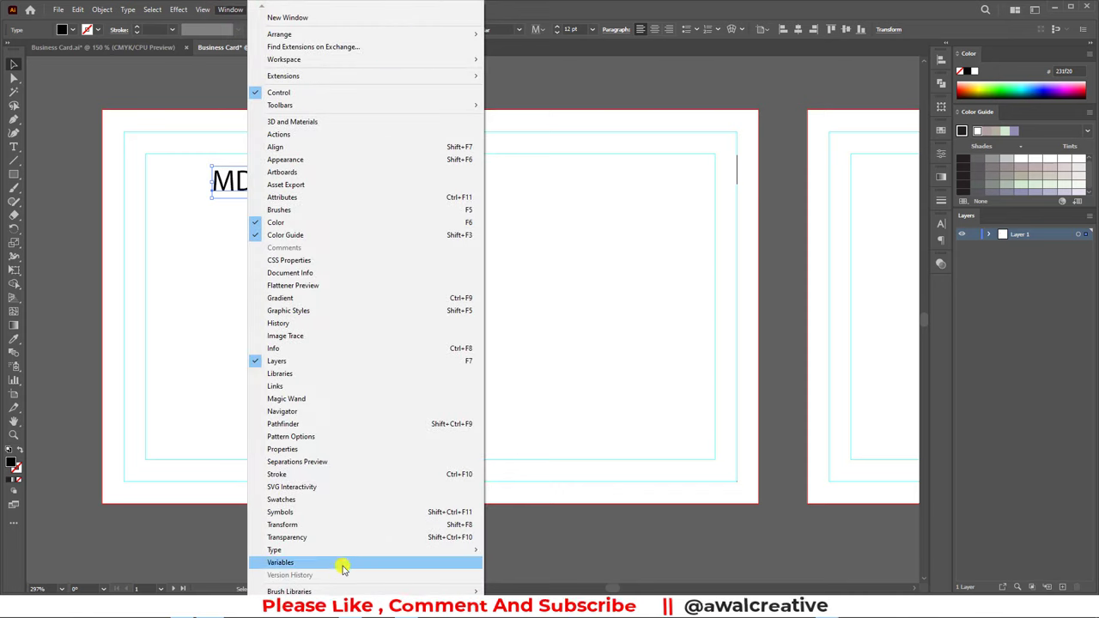
pyautogui.moveTo(365, 549)
pyautogui.click(524, 472)
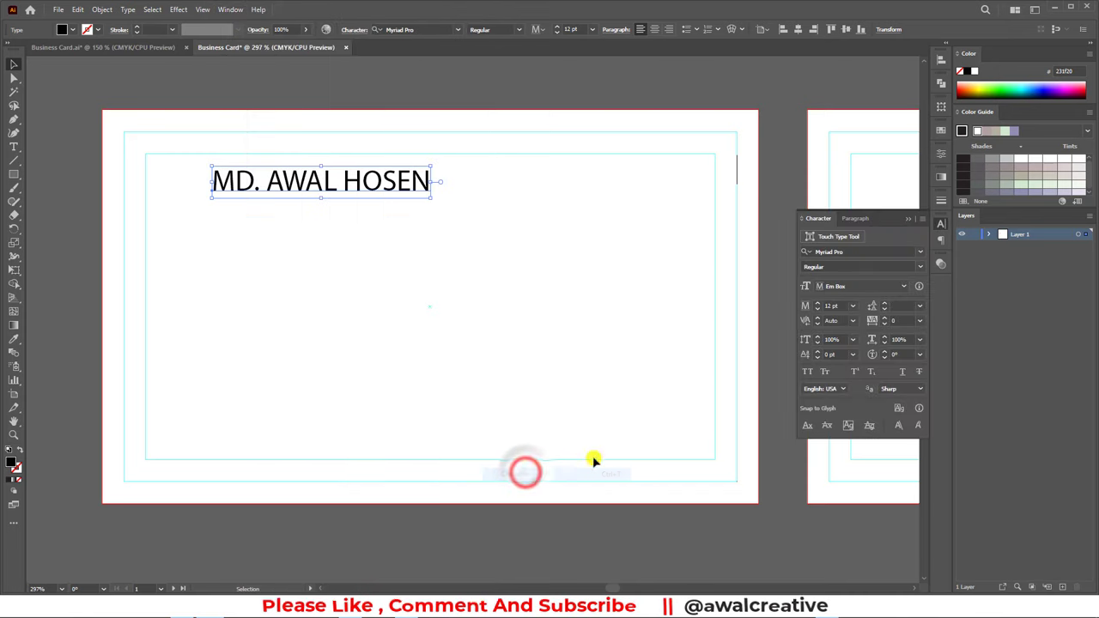
pyautogui.click(831, 305)
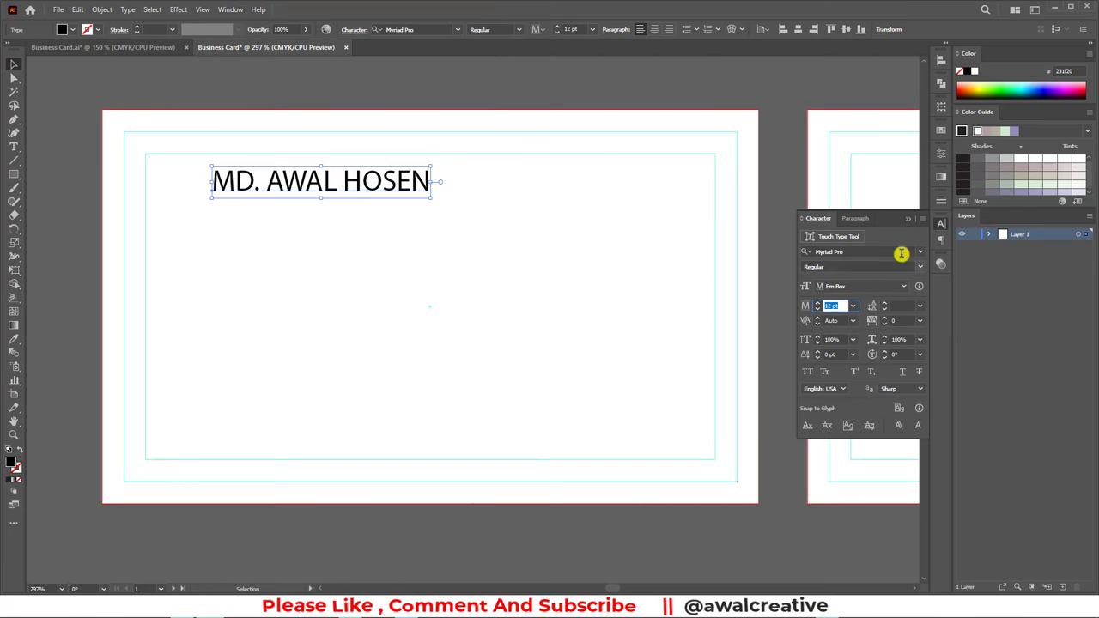
pyautogui.click(918, 252)
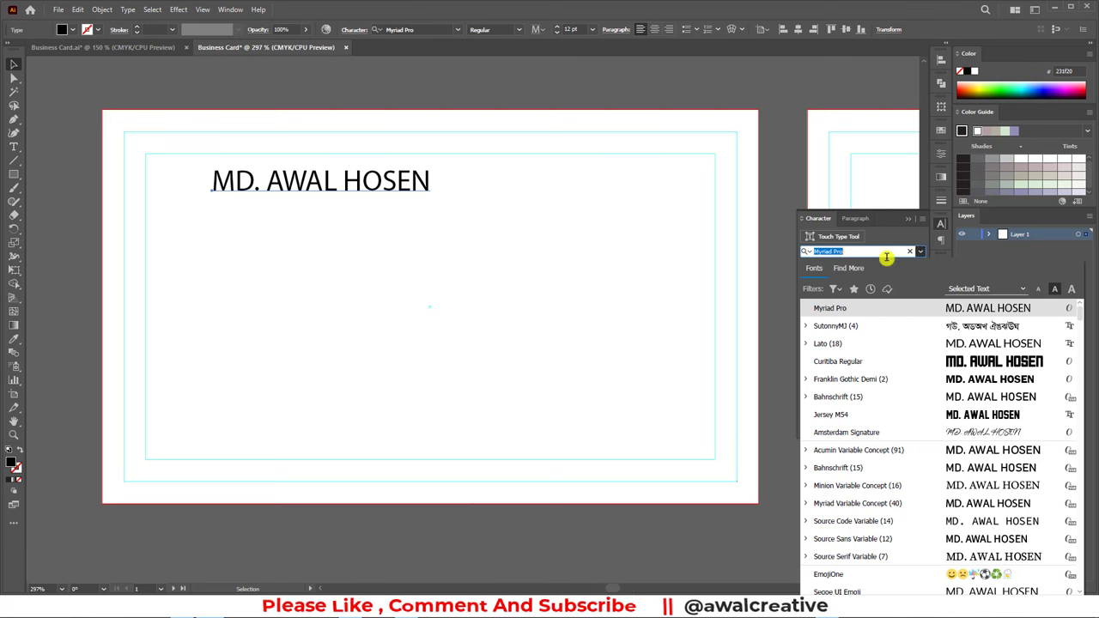
pyautogui.click(837, 343)
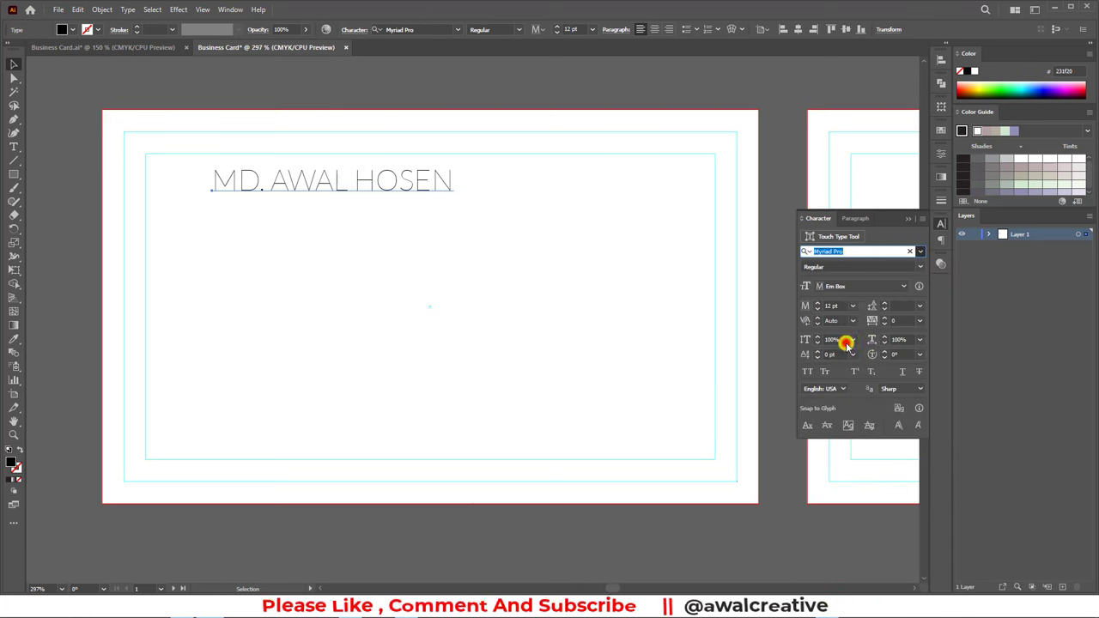
pyautogui.click(920, 266)
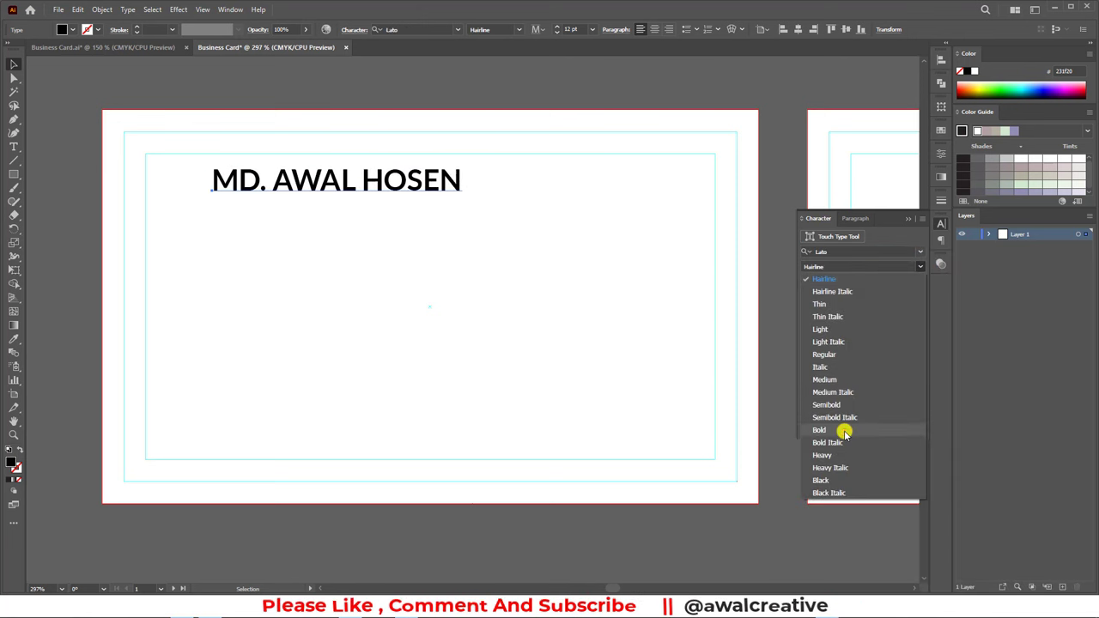
pyautogui.click(844, 431)
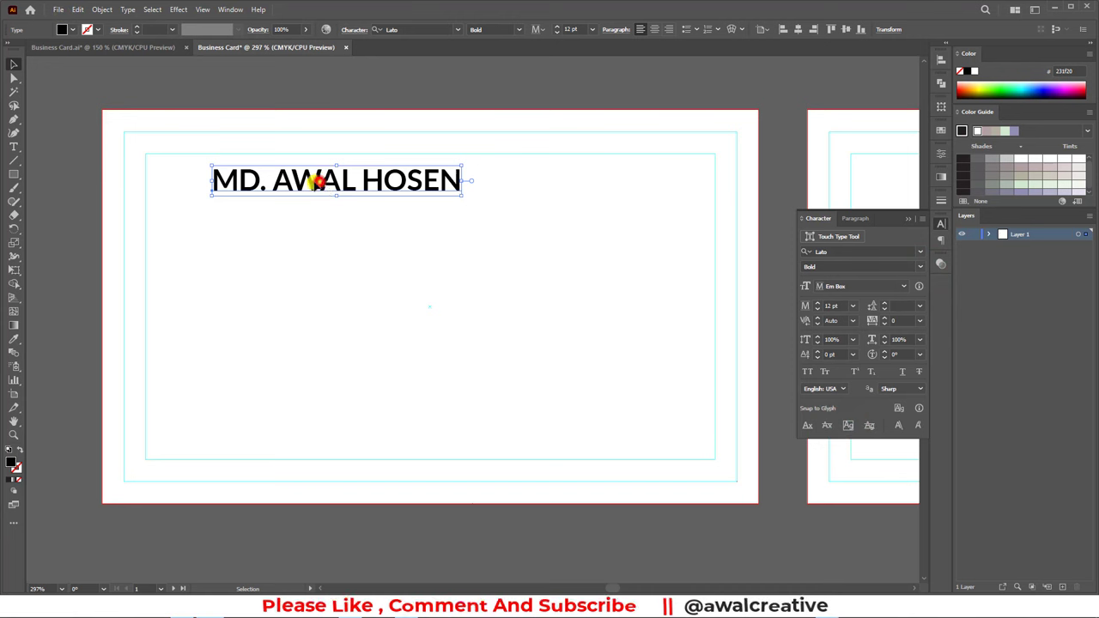
pyautogui.moveTo(317, 181)
pyautogui.mouseDown()
pyautogui.moveTo(265, 176)
pyautogui.moveTo(307, 176)
pyautogui.mouseUp()
pyautogui.click(519, 212)
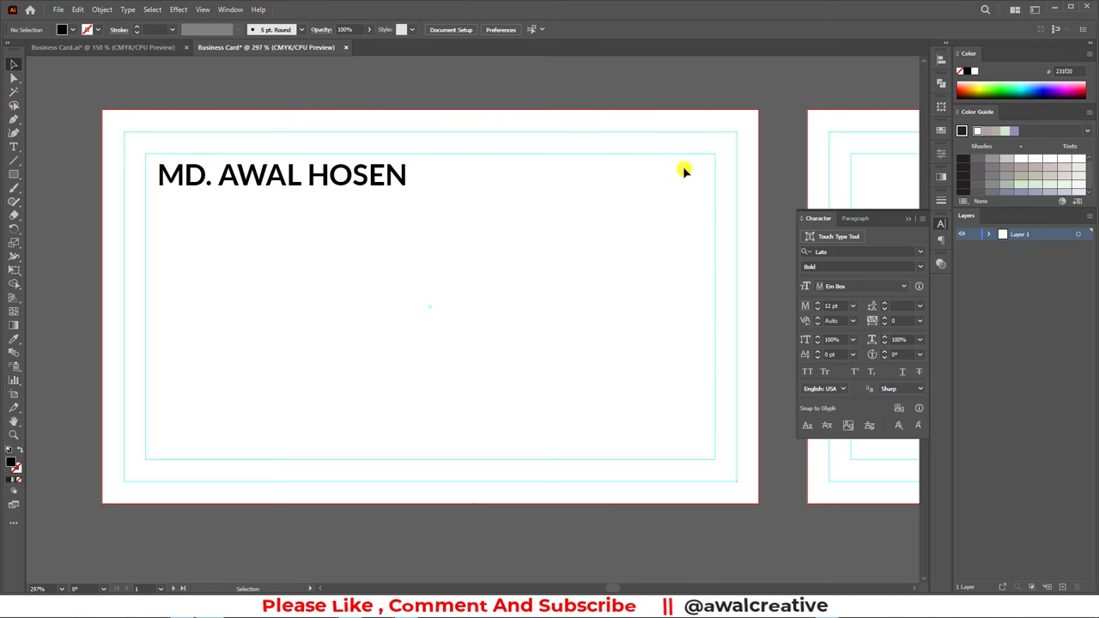
pyautogui.click(910, 222)
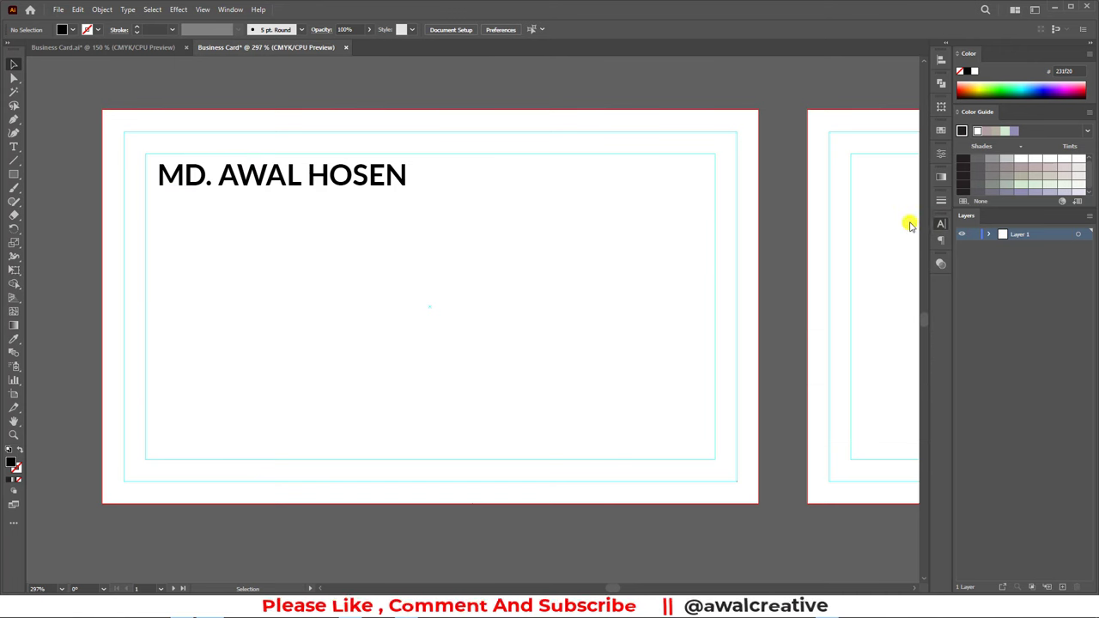
# Colour the name text cyan from the Fill swatches
pyautogui.click(243, 180)
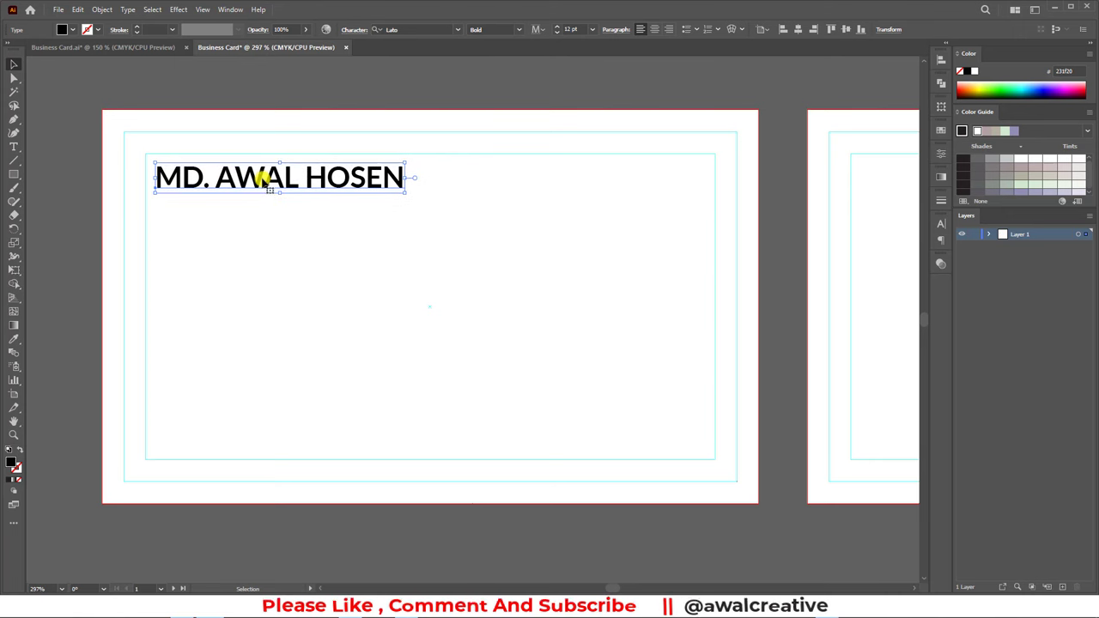
pyautogui.click(72, 30)
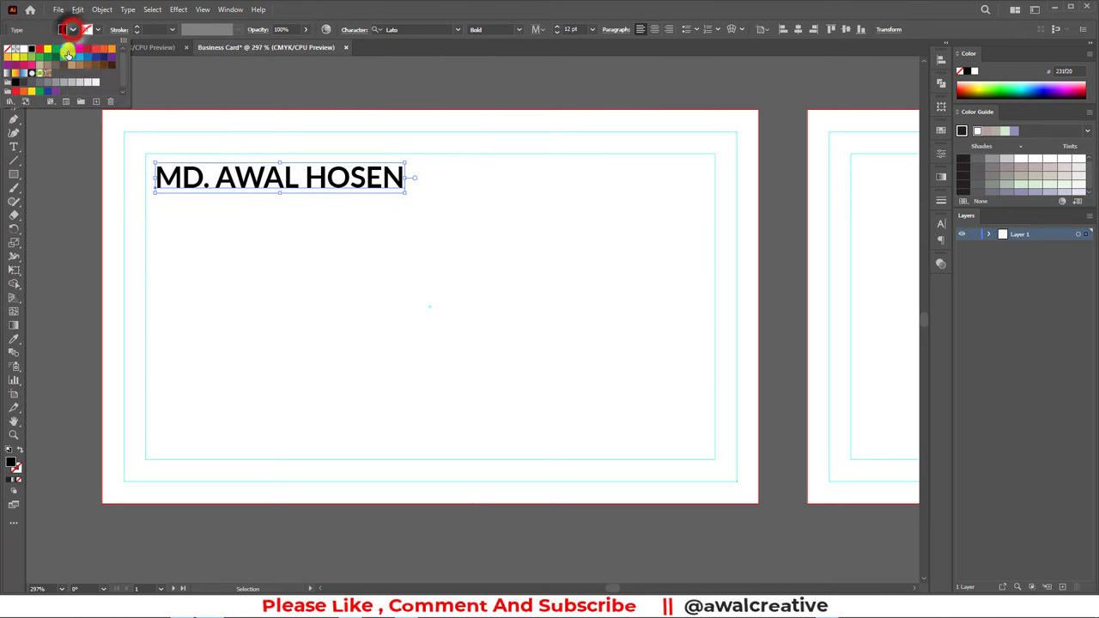
pyautogui.click(63, 49)
pyautogui.click(532, 250)
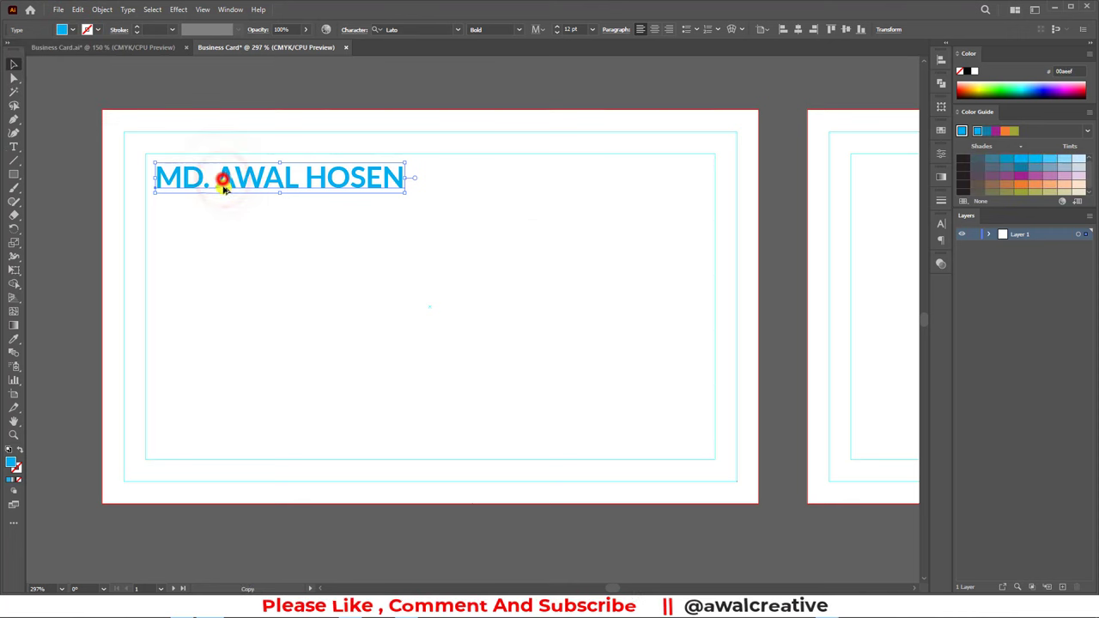
# Duplicate the name straight below and retype the copy as 'Graphics Designer & Content Creator'
pyautogui.moveTo(221, 180); pyautogui.dragTo(222, 208)
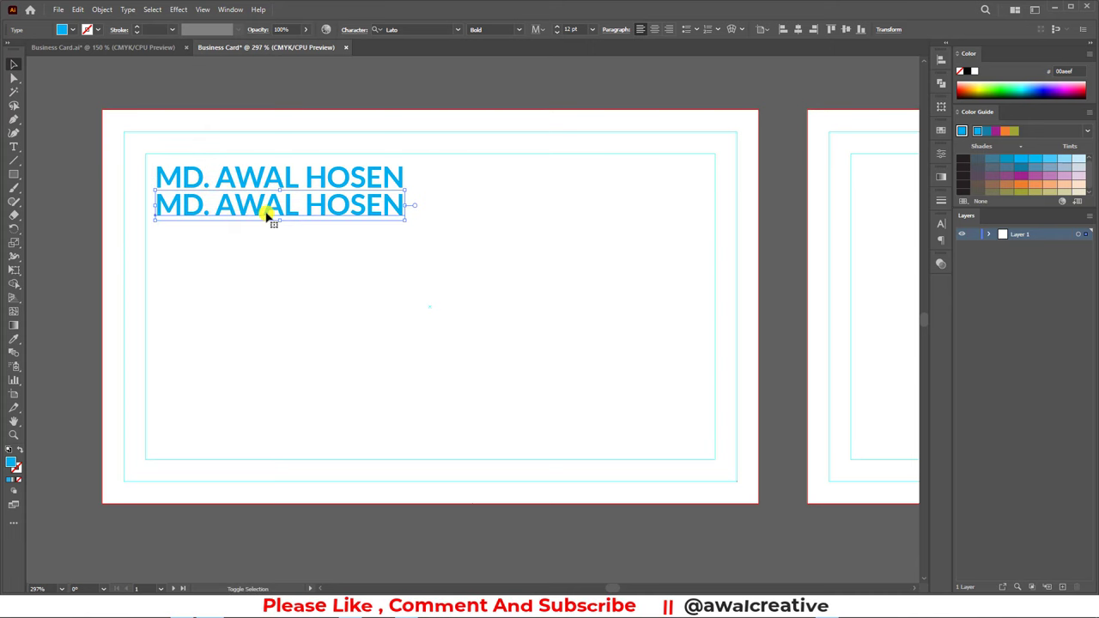
pyautogui.click(14, 146)
pyautogui.click(179, 205)
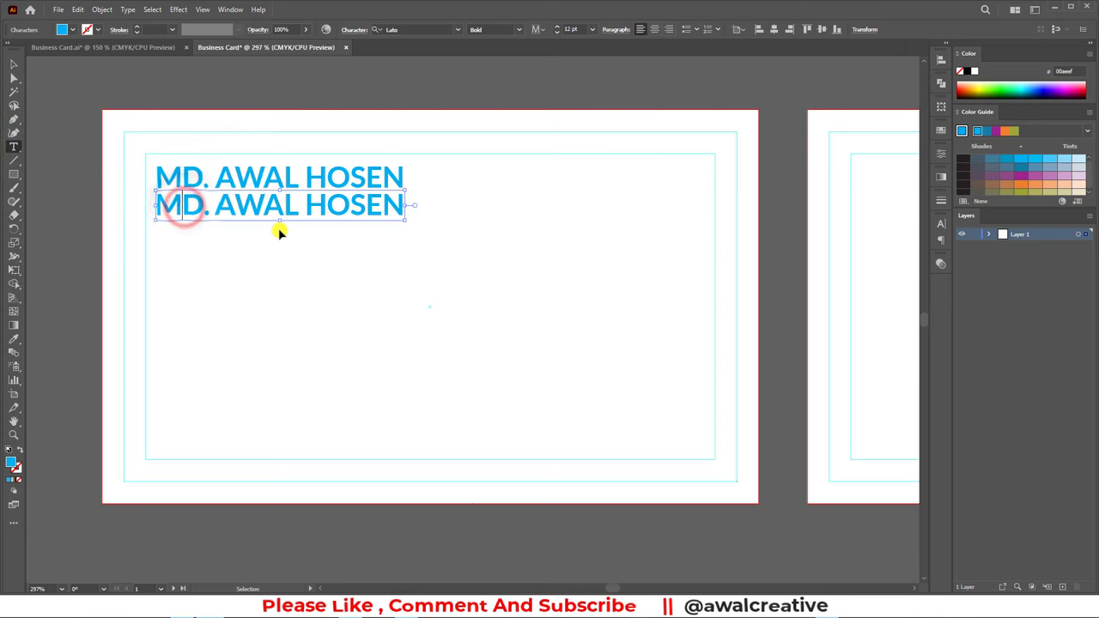
pyautogui.hotkey('ctrl', 'a')
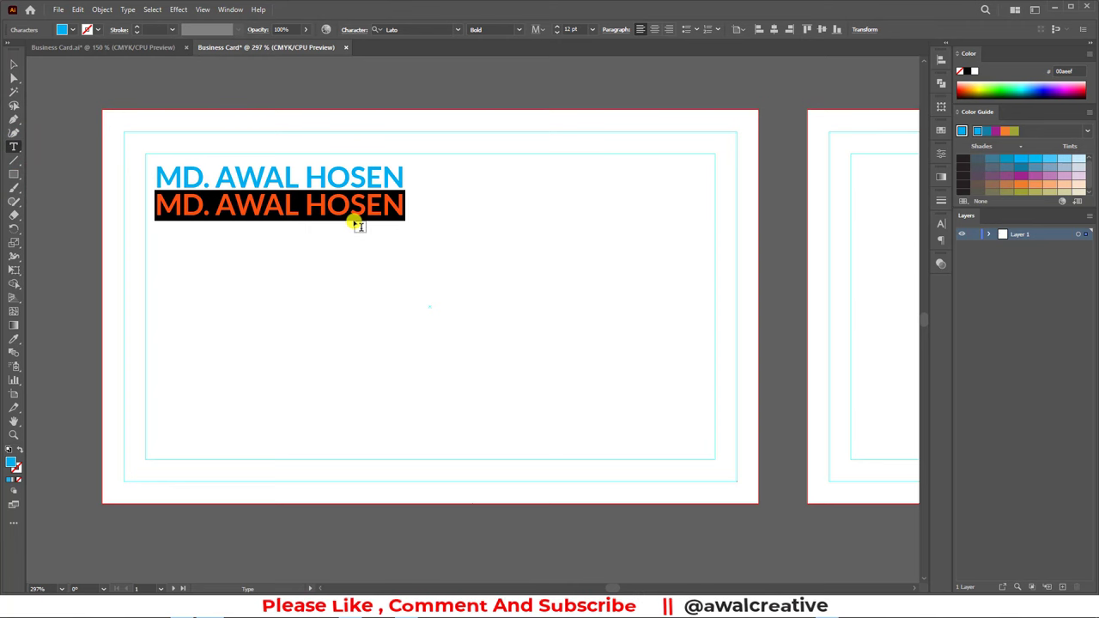
pyautogui.write('Graphics Des')
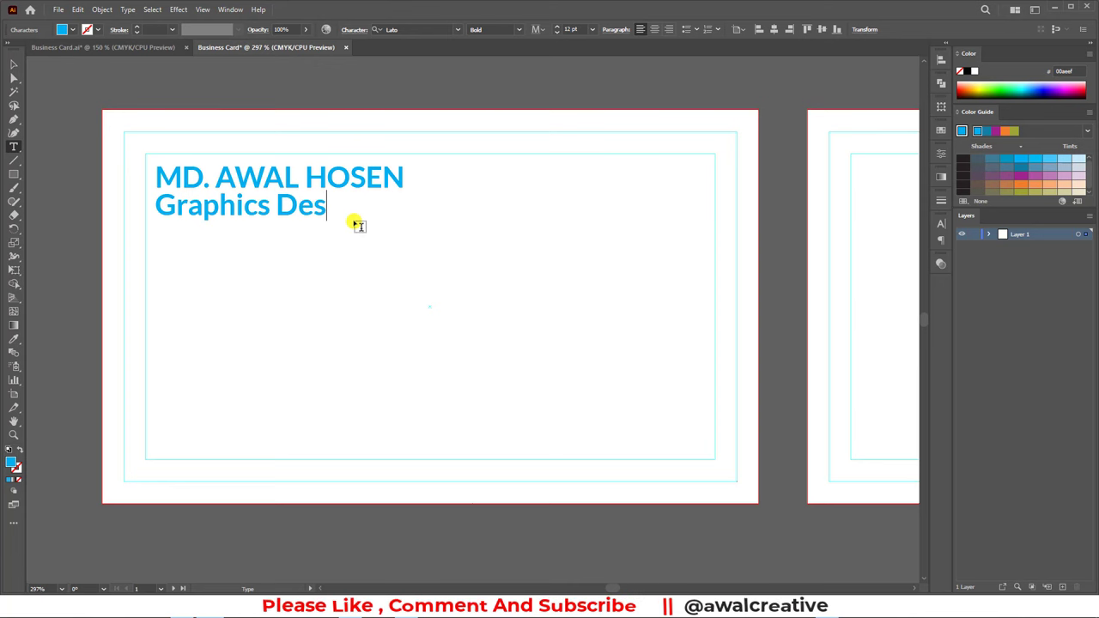
pyautogui.write('er & Content Creator')
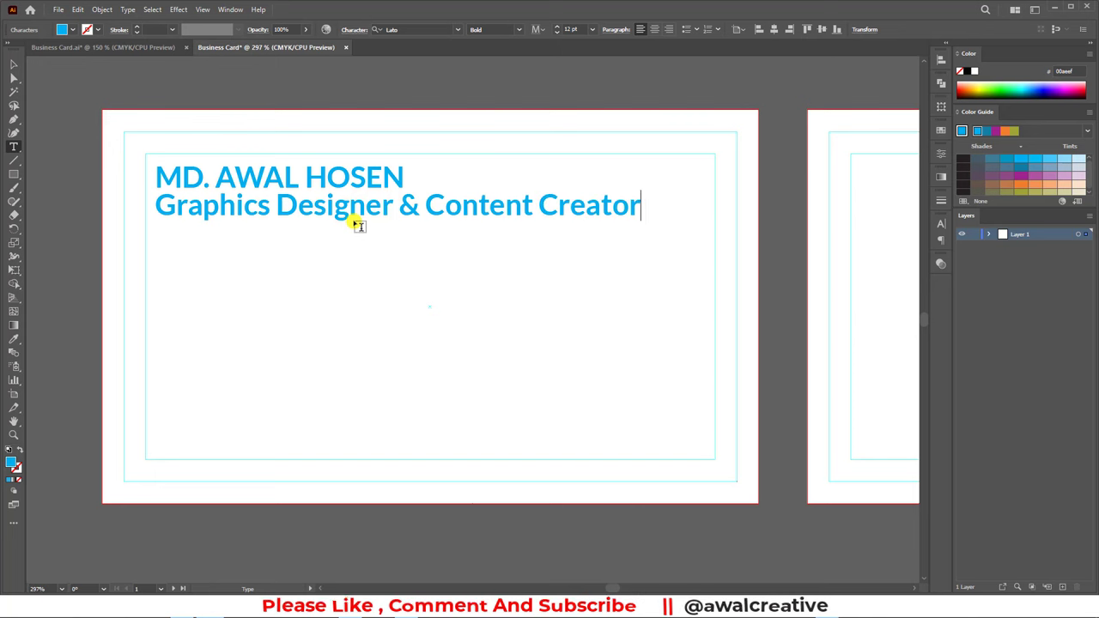
pyautogui.moveTo(159, 204); pyautogui.dragTo(642, 206)
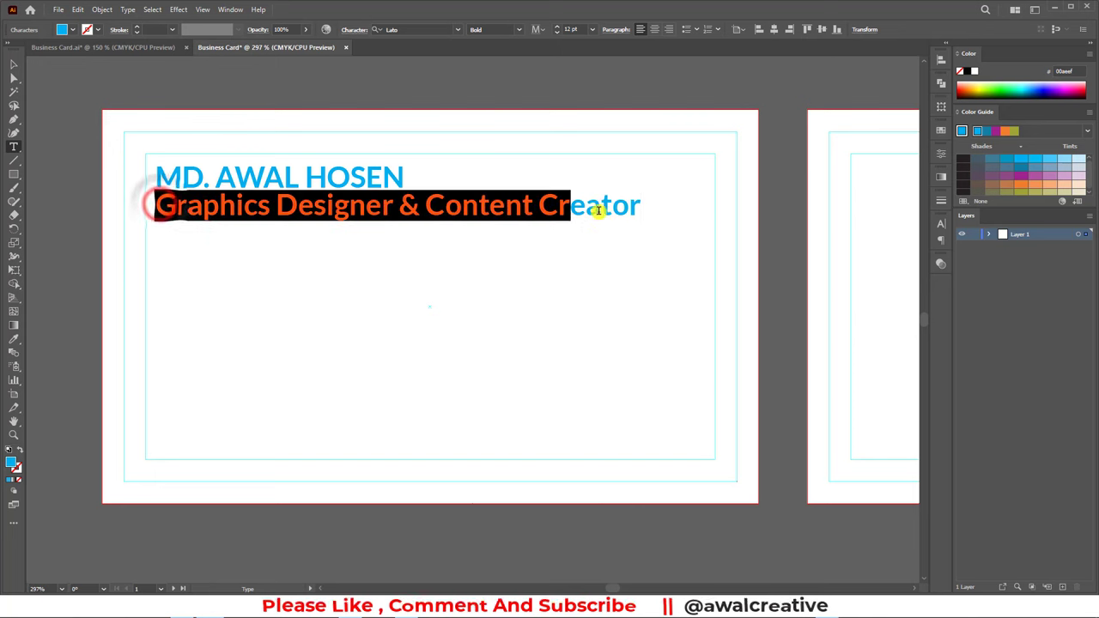
# Set the subtitle to 5 pt Lato Medium
pyautogui.click(943, 230)
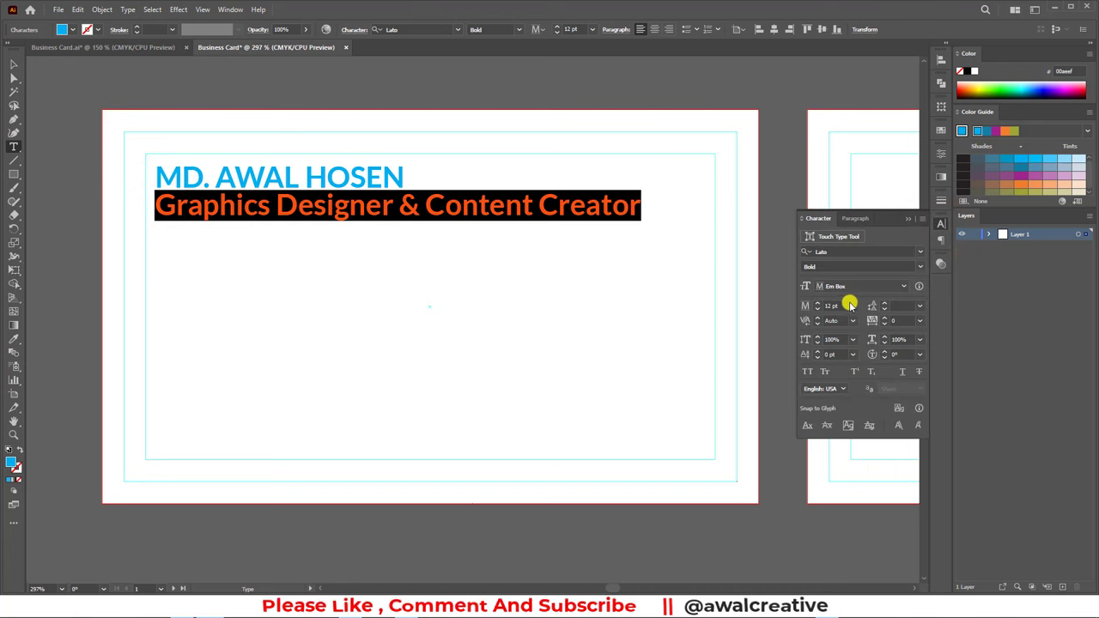
pyautogui.write('5')
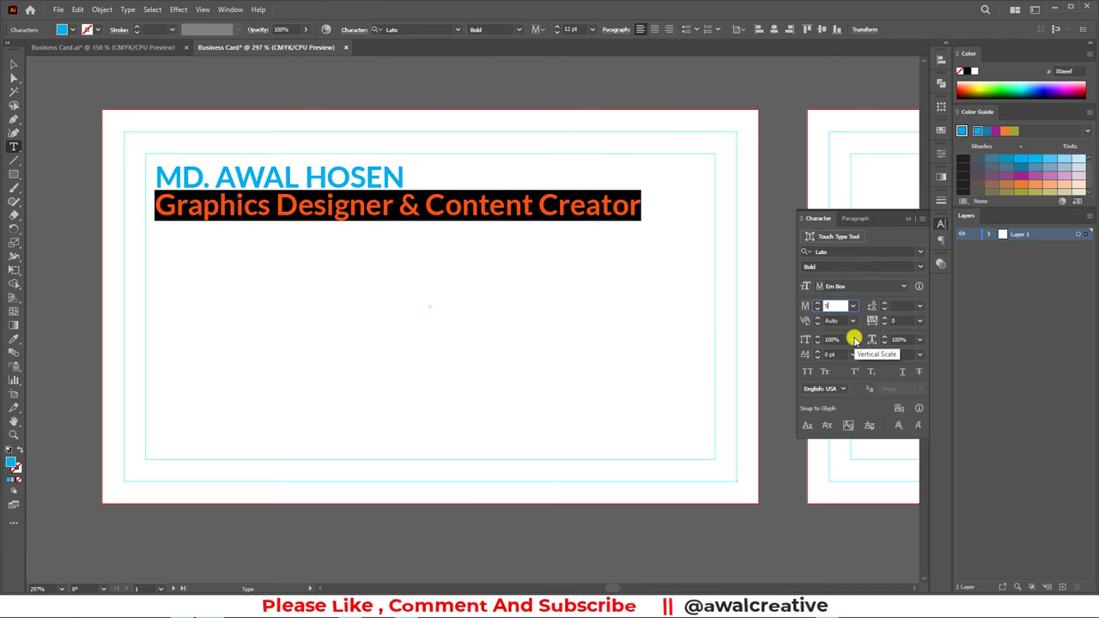
pyautogui.press('Return')
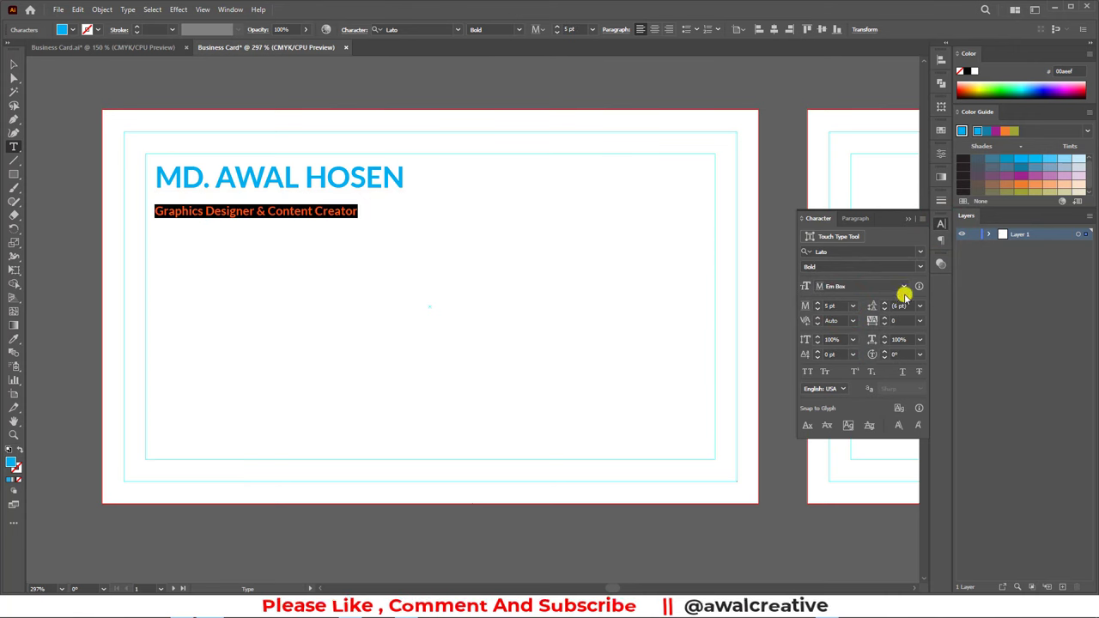
pyautogui.click(918, 268)
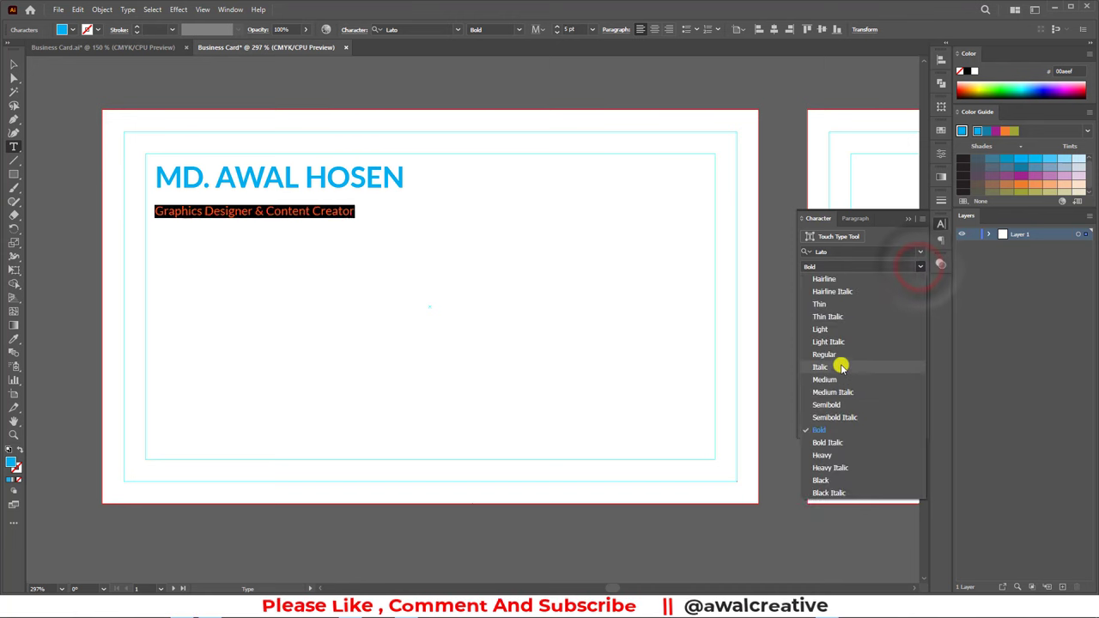
pyautogui.click(839, 378)
# Move the subtitle up snugly under the name and colour it black
pyautogui.click(14, 63)
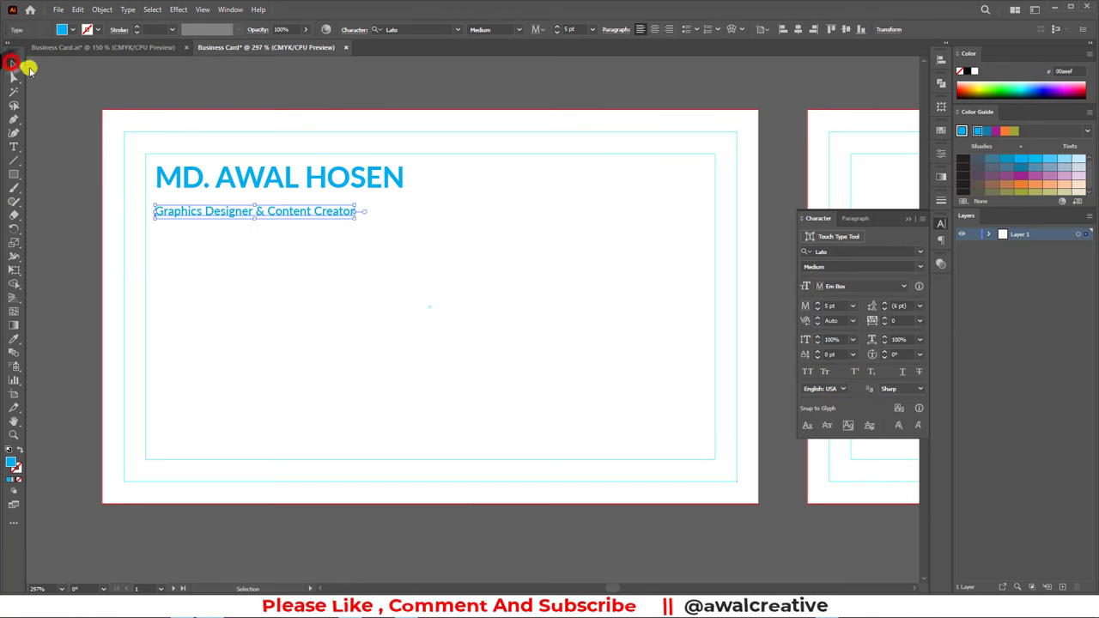
pyautogui.click(289, 262)
pyautogui.moveTo(195, 215); pyautogui.dragTo(199, 203)
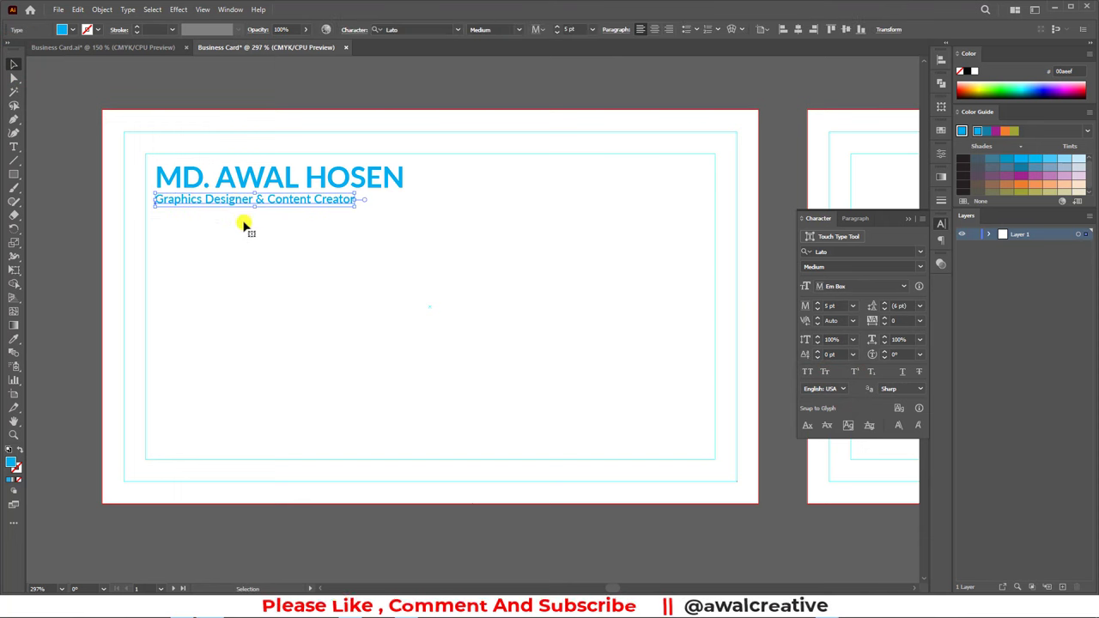
pyautogui.click(76, 31)
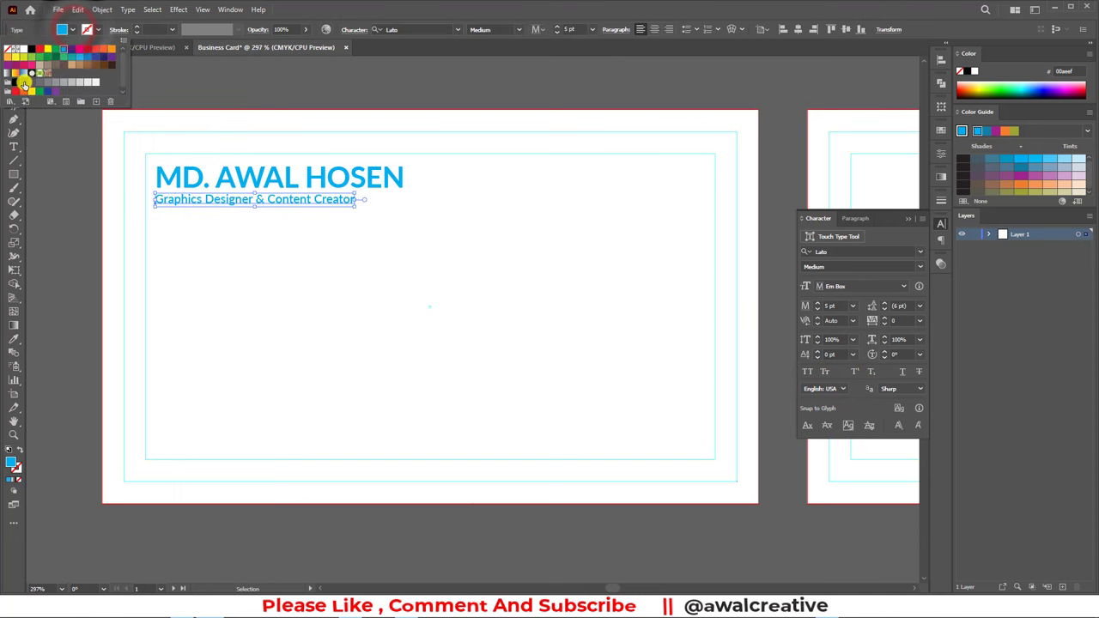
pyautogui.click(24, 84)
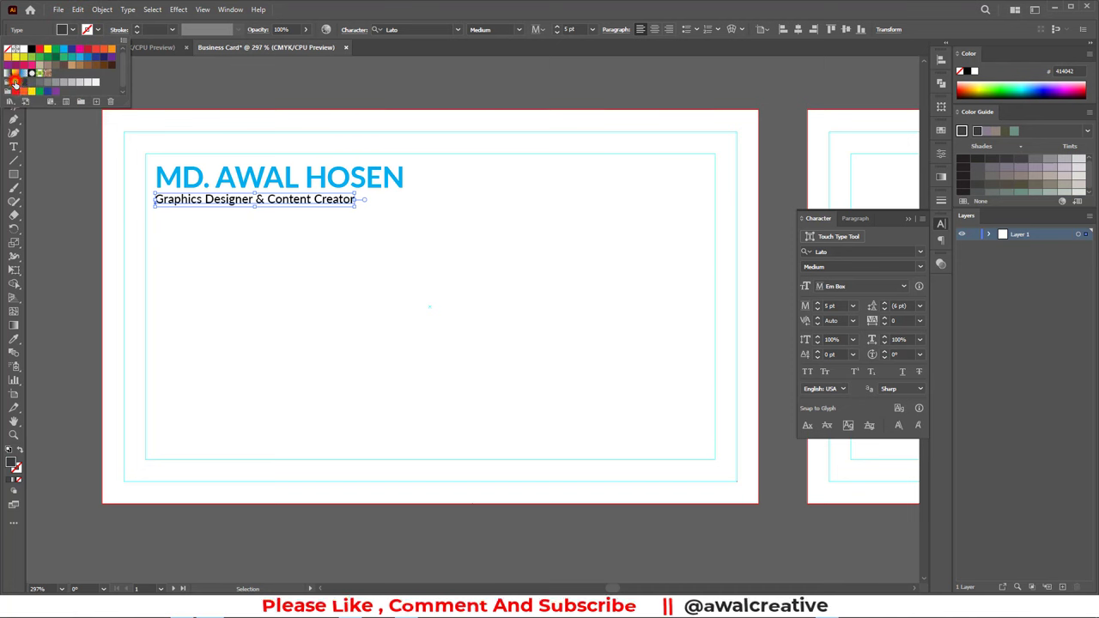
pyautogui.click(17, 83)
pyautogui.click(342, 282)
pyautogui.click(421, 252)
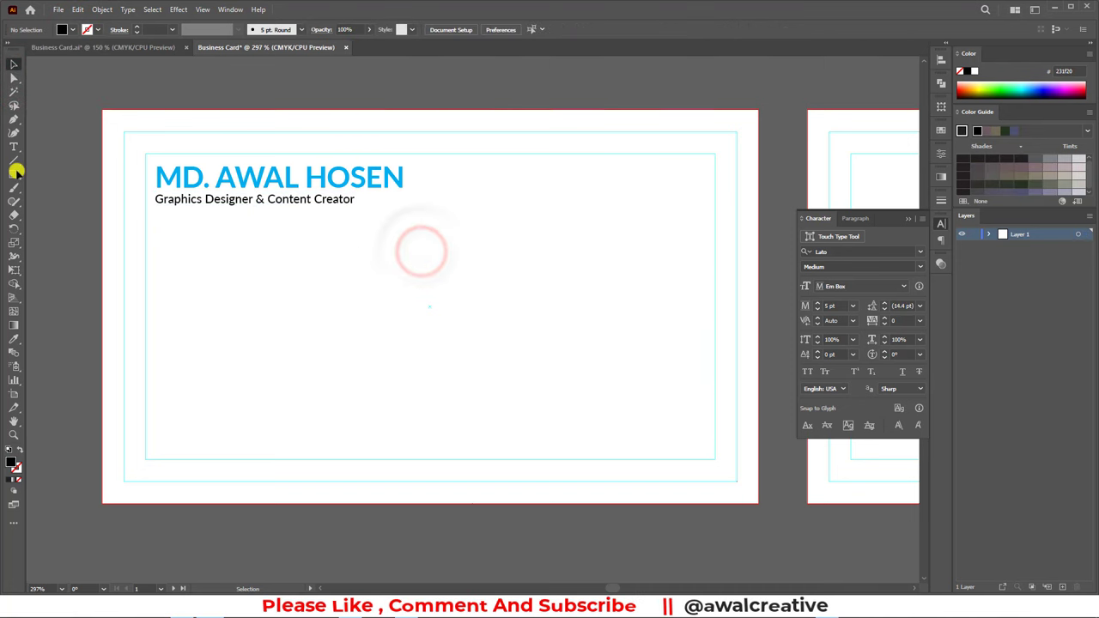
pyautogui.click(280, 243)
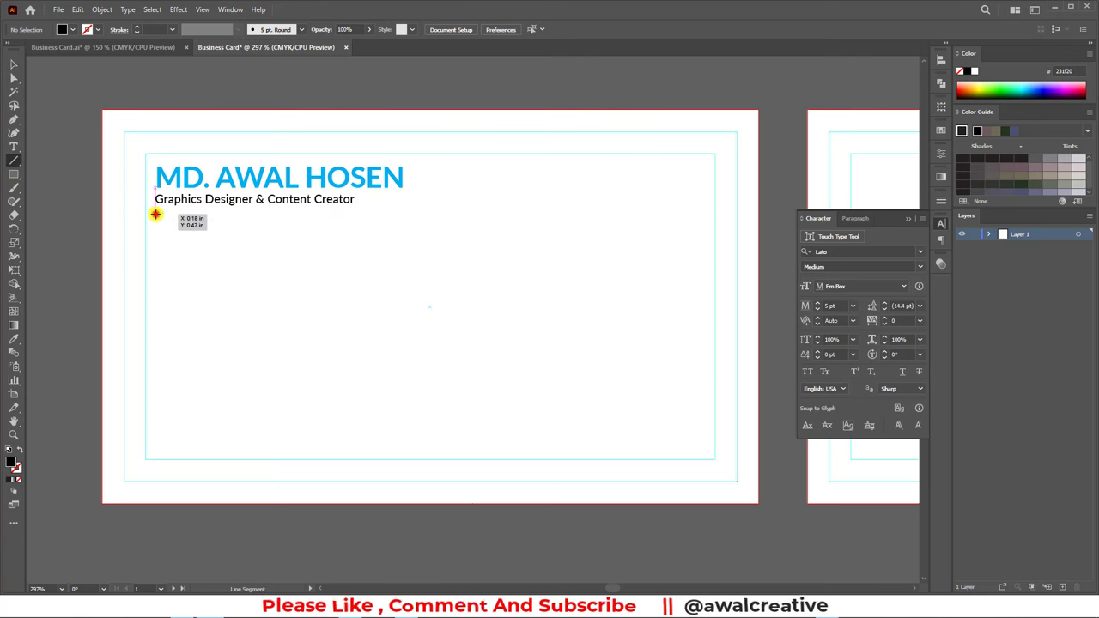
# Draw a horizontal line under the subtitle with a 0.5 pt stroke
pyautogui.moveTo(156, 213)
pyautogui.mouseDown()
pyautogui.moveTo(403, 224)
pyautogui.moveTo(354, 221)
pyautogui.mouseUp()
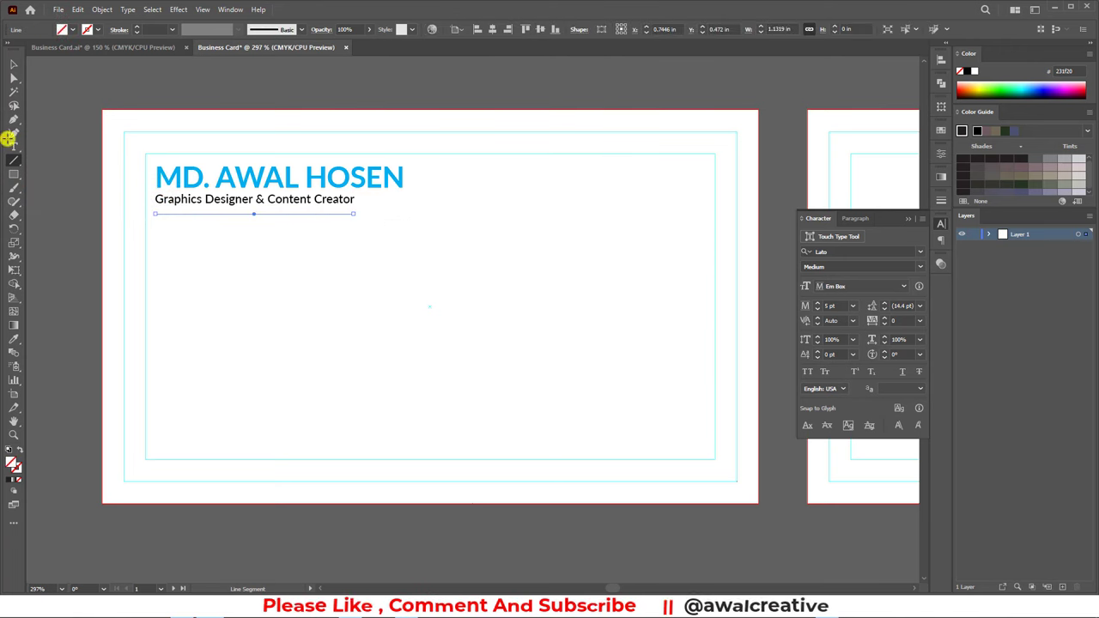
pyautogui.click(136, 28)
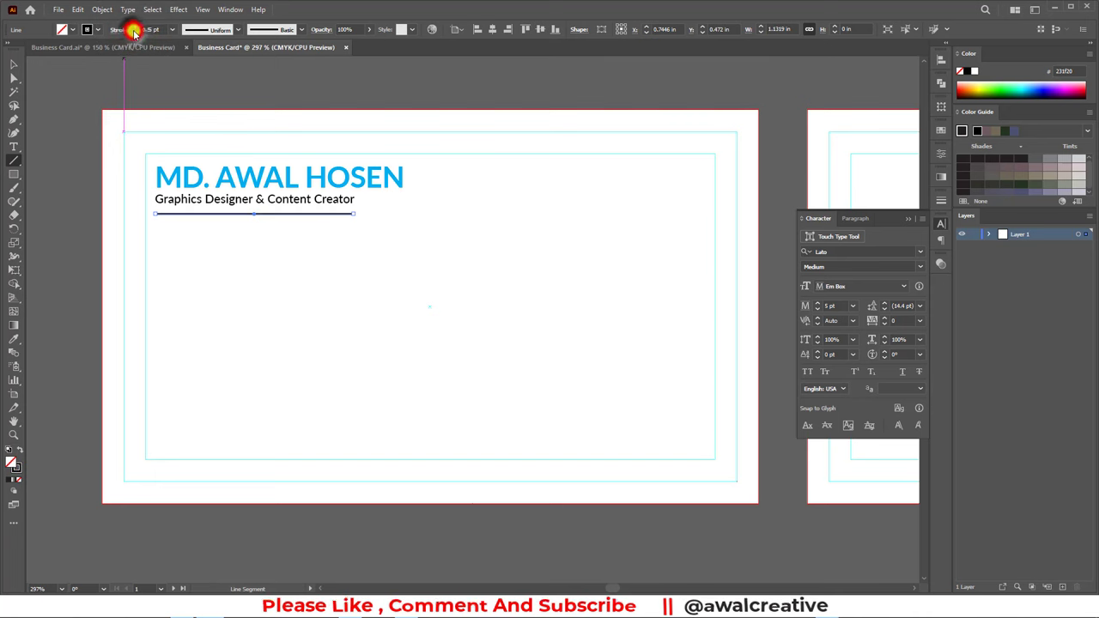
pyautogui.click(136, 33)
pyautogui.click(15, 67)
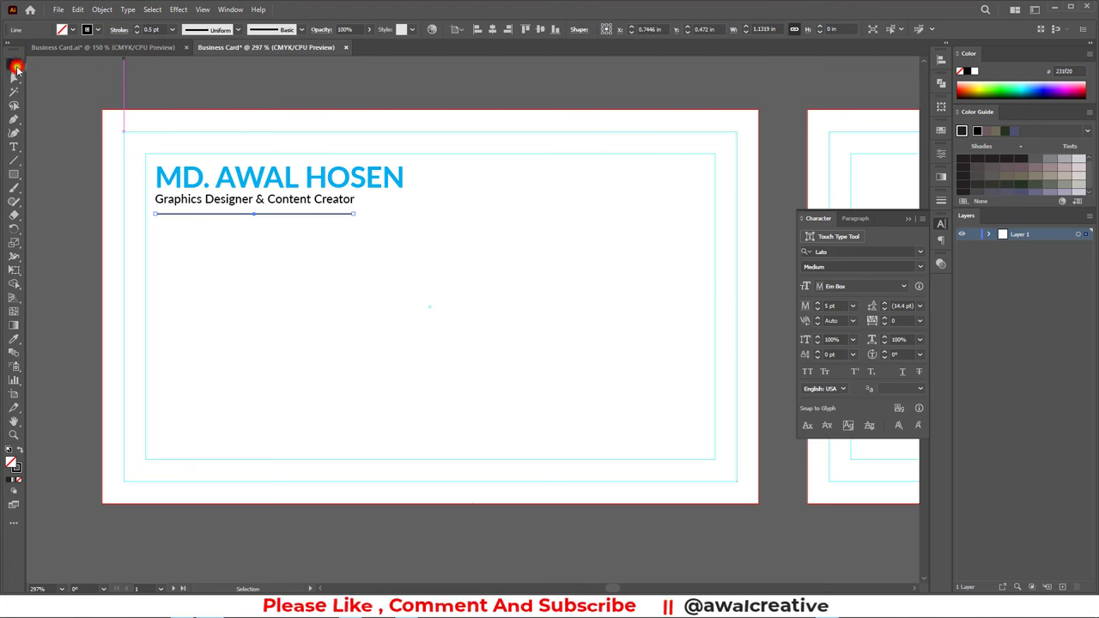
pyautogui.click(301, 315)
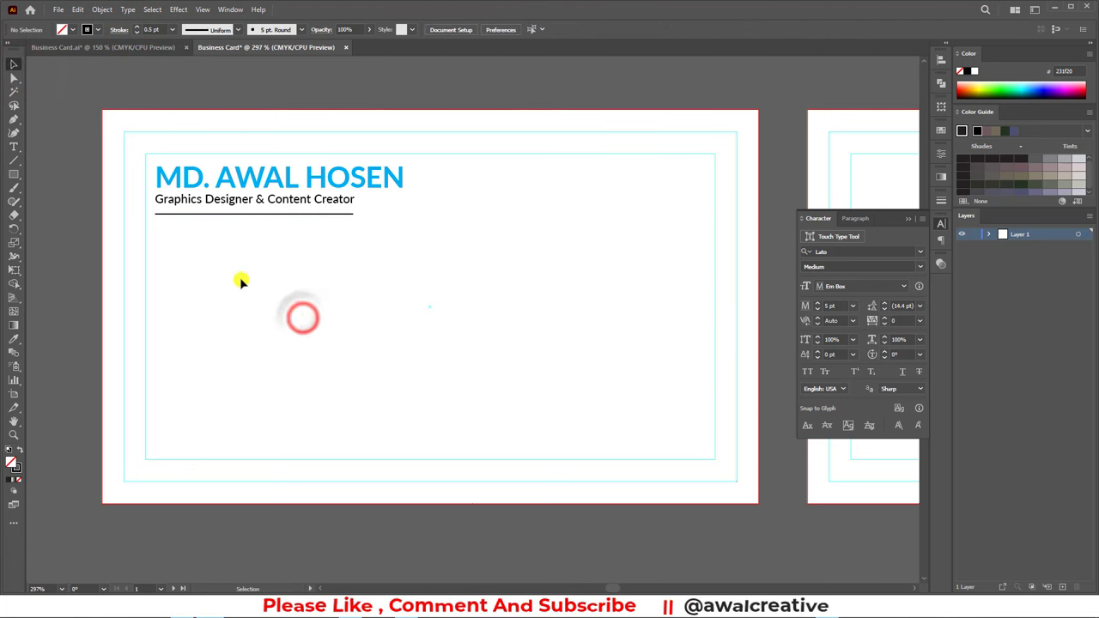
# Give the underline a blue stroke colour
pyautogui.click(178, 214)
pyautogui.click(94, 29)
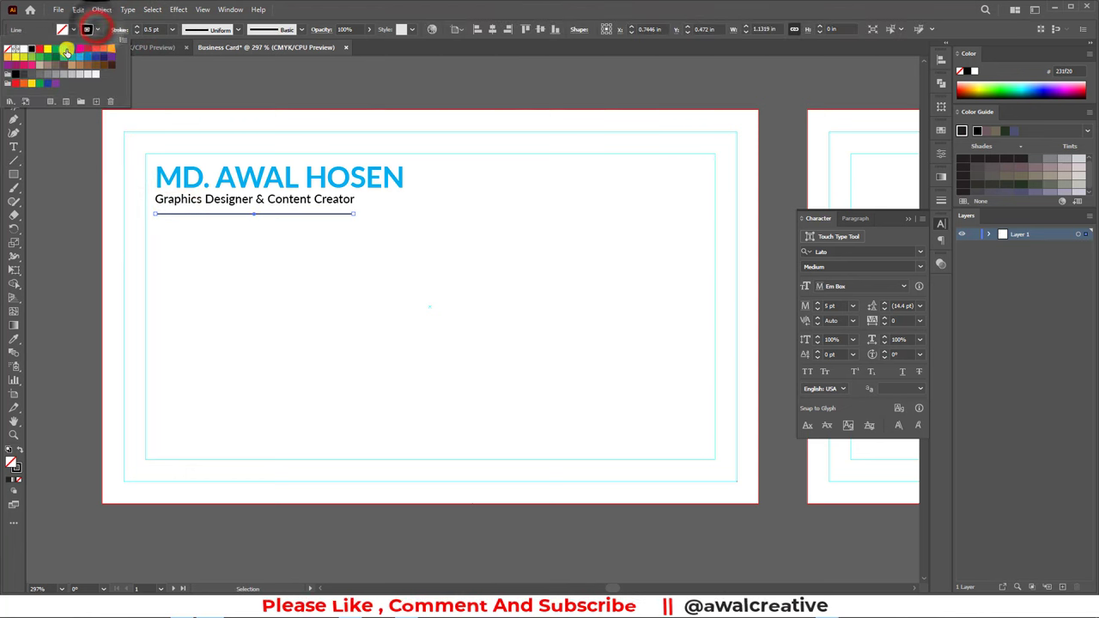
pyautogui.click(66, 52)
pyautogui.click(206, 238)
pyautogui.click(358, 265)
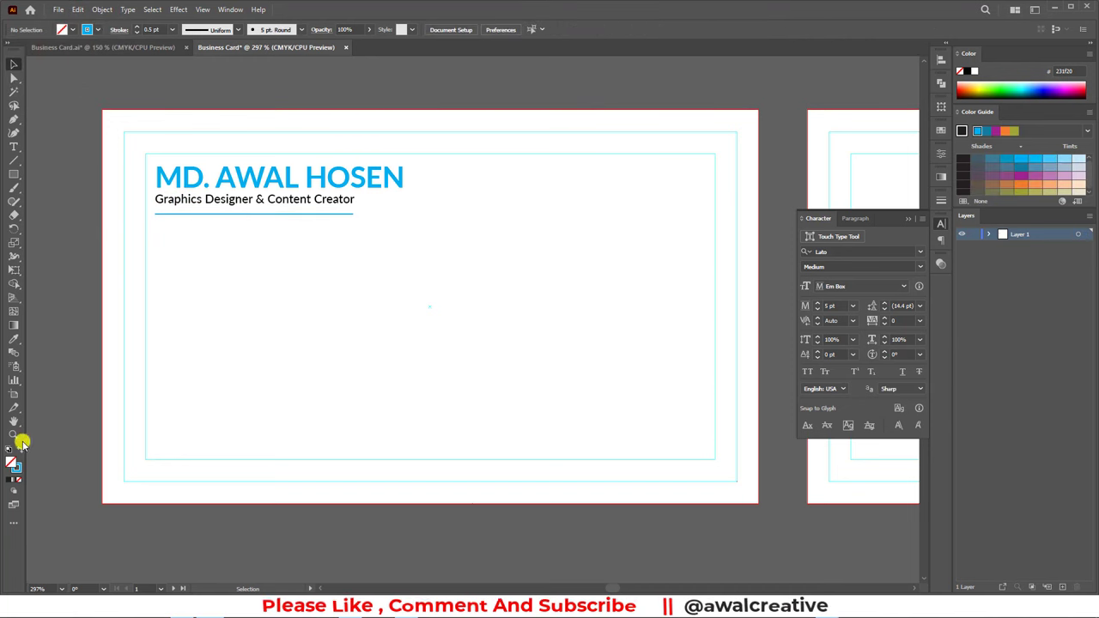
# Draw a tiny solid blue dot with no outline at the underline's left end
pyautogui.click(156, 222)
pyautogui.click(498, 319)
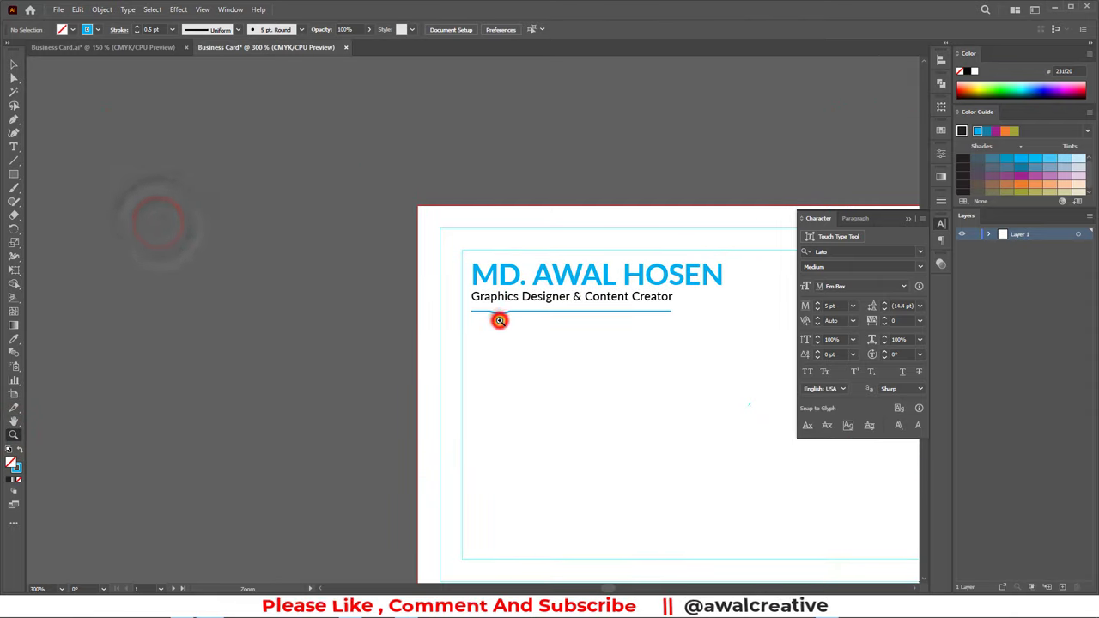
pyautogui.click(445, 302)
pyautogui.click(498, 363)
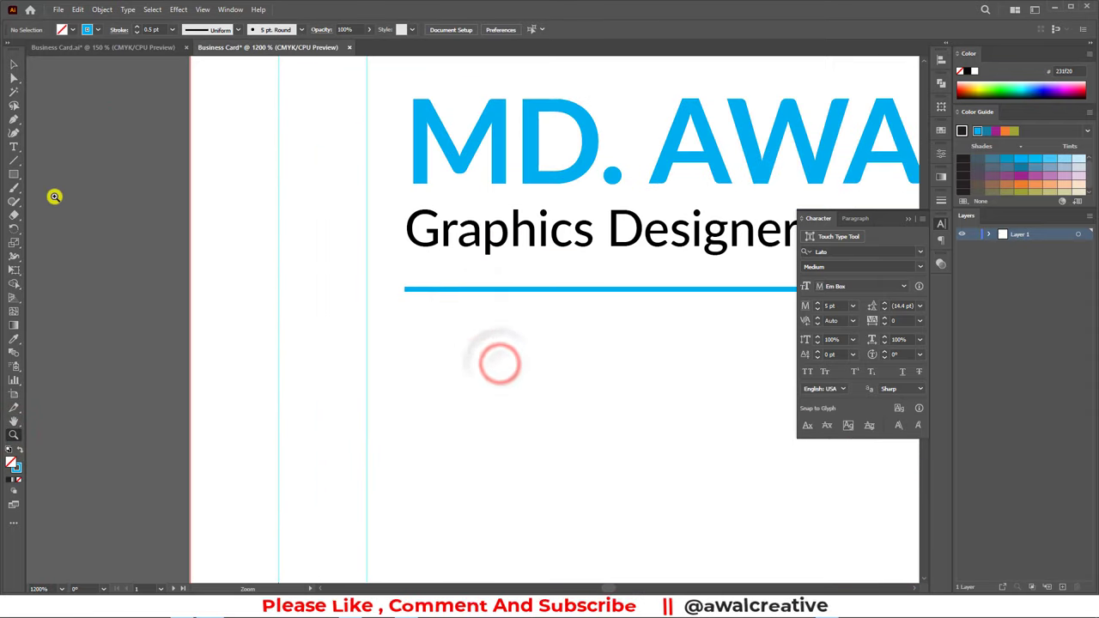
pyautogui.click(14, 176)
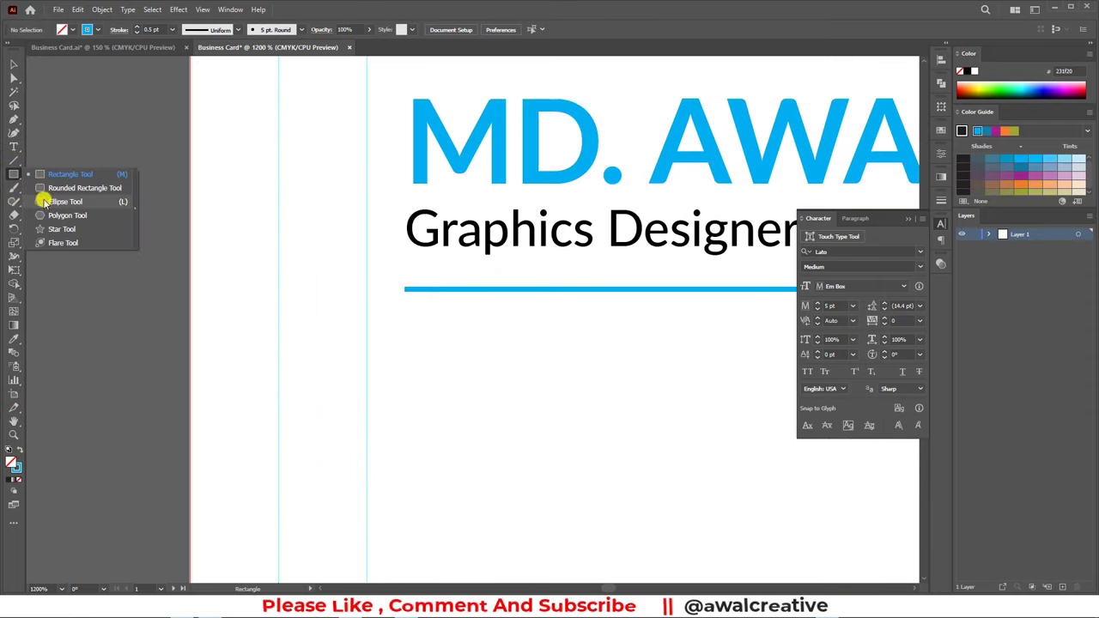
pyautogui.click(43, 203)
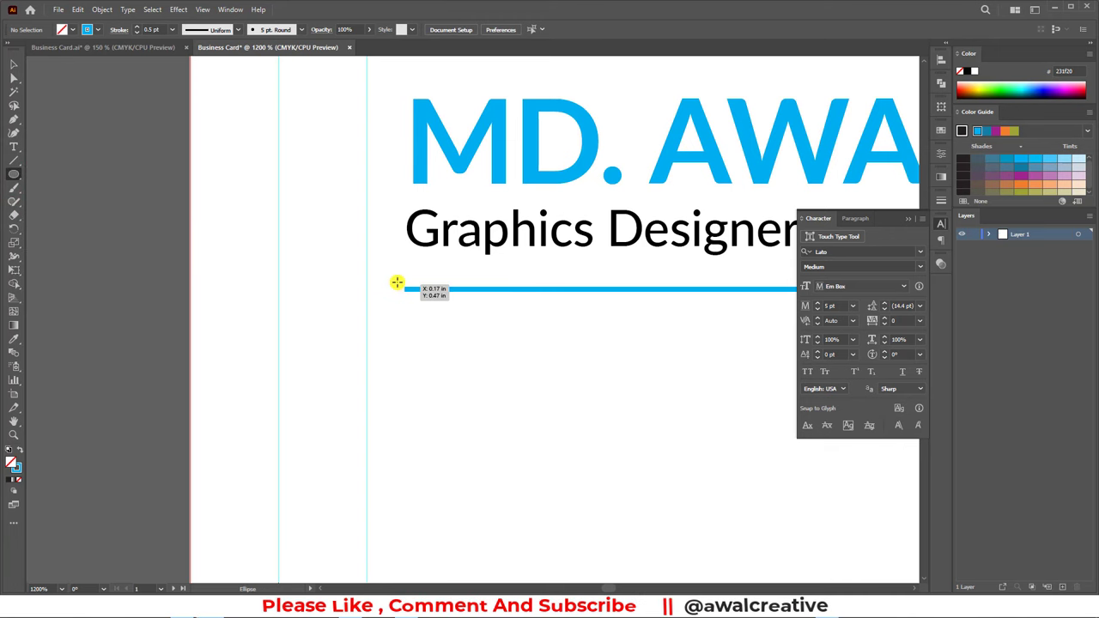
pyautogui.moveTo(397, 283); pyautogui.dragTo(407, 295)
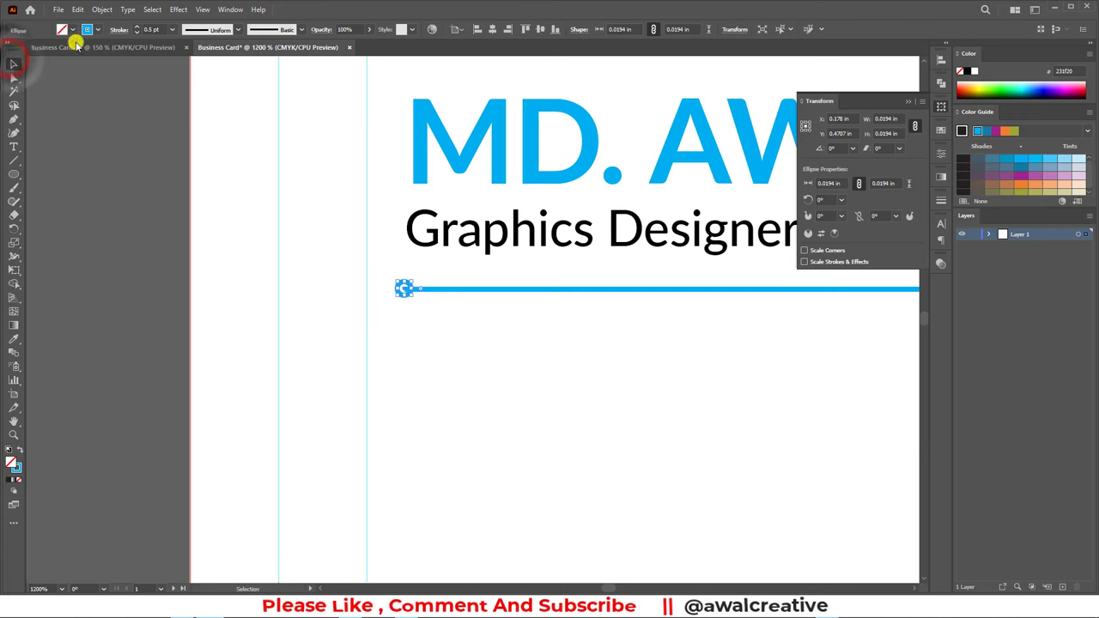
pyautogui.click(14, 64)
pyautogui.click(22, 447)
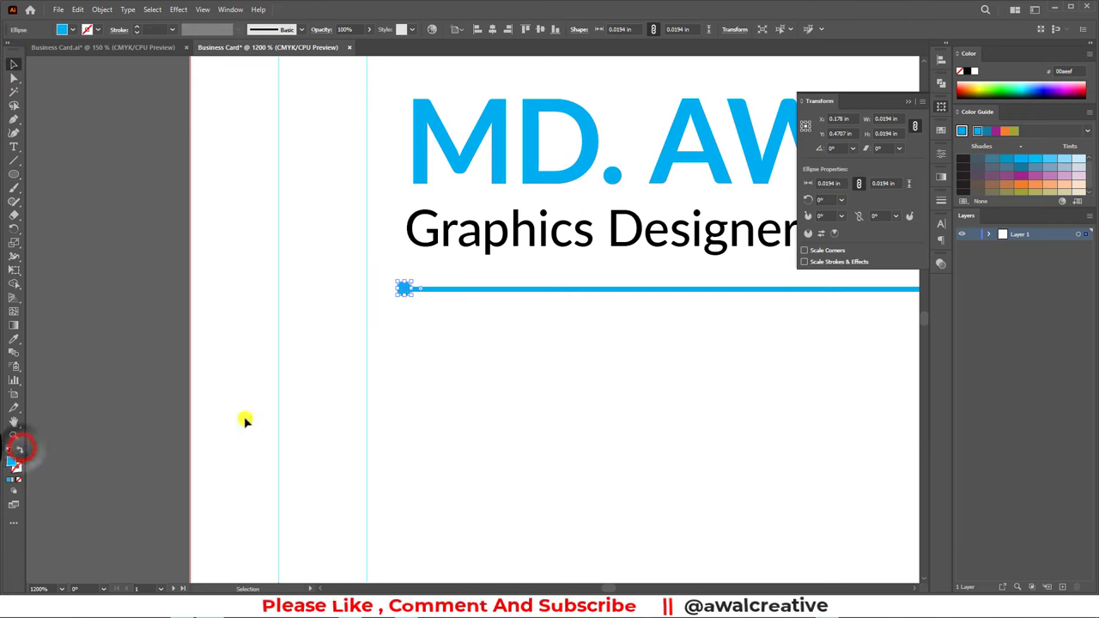
pyautogui.click(470, 337)
pyautogui.moveTo(405, 294); pyautogui.dragTo(405, 296)
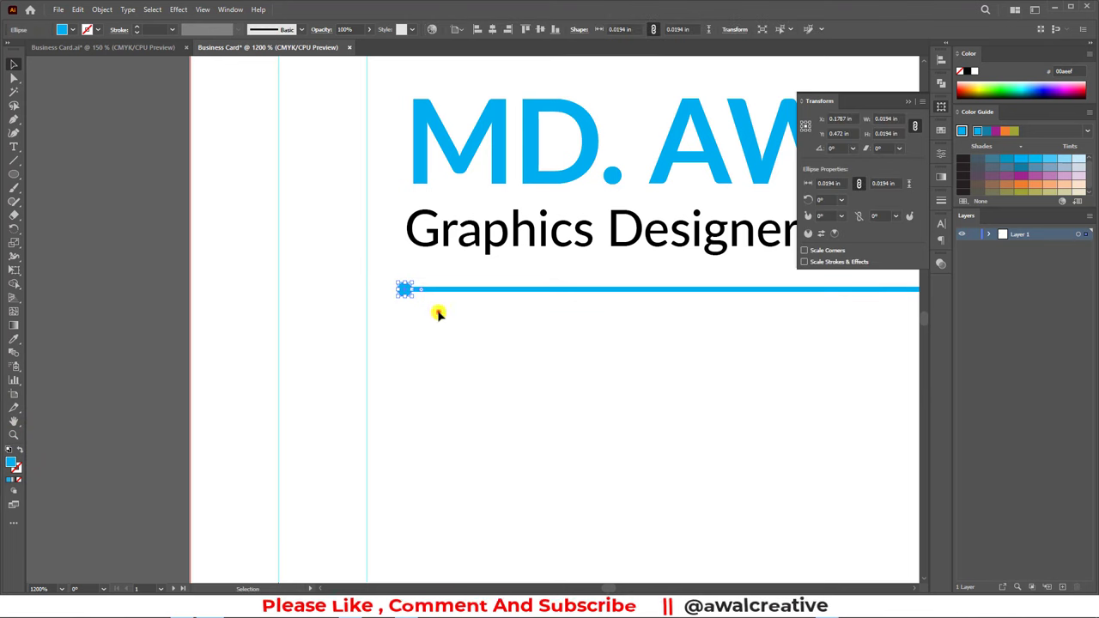
# Group the dot with the underline and move them up closer to the subtitle
pyautogui.click(437, 312)
pyautogui.moveTo(400, 272); pyautogui.dragTo(433, 316)
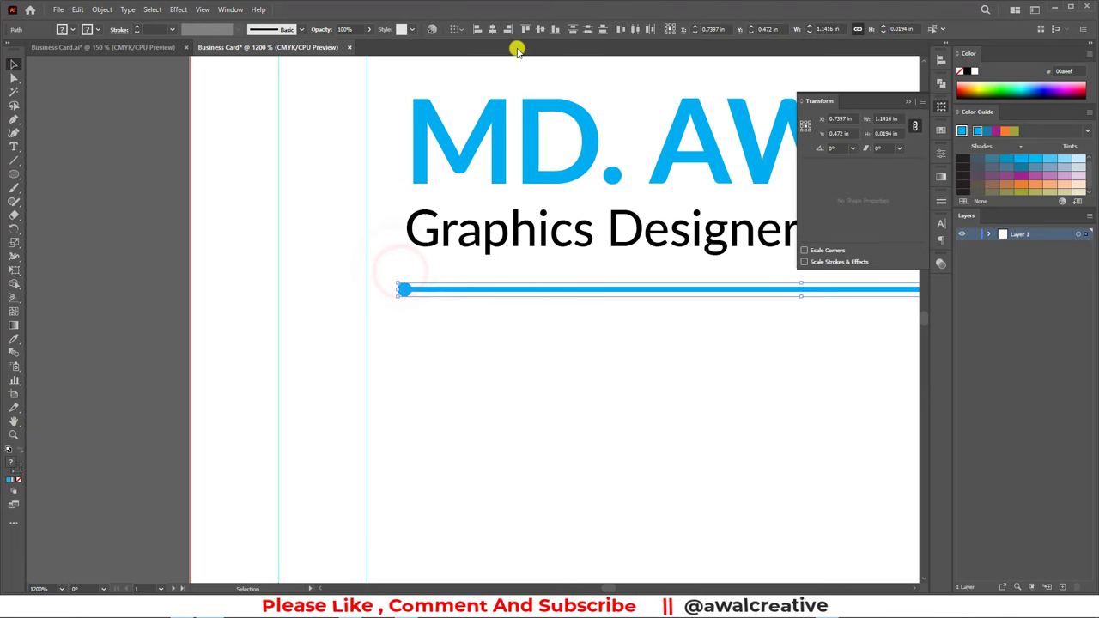
pyautogui.click(453, 309)
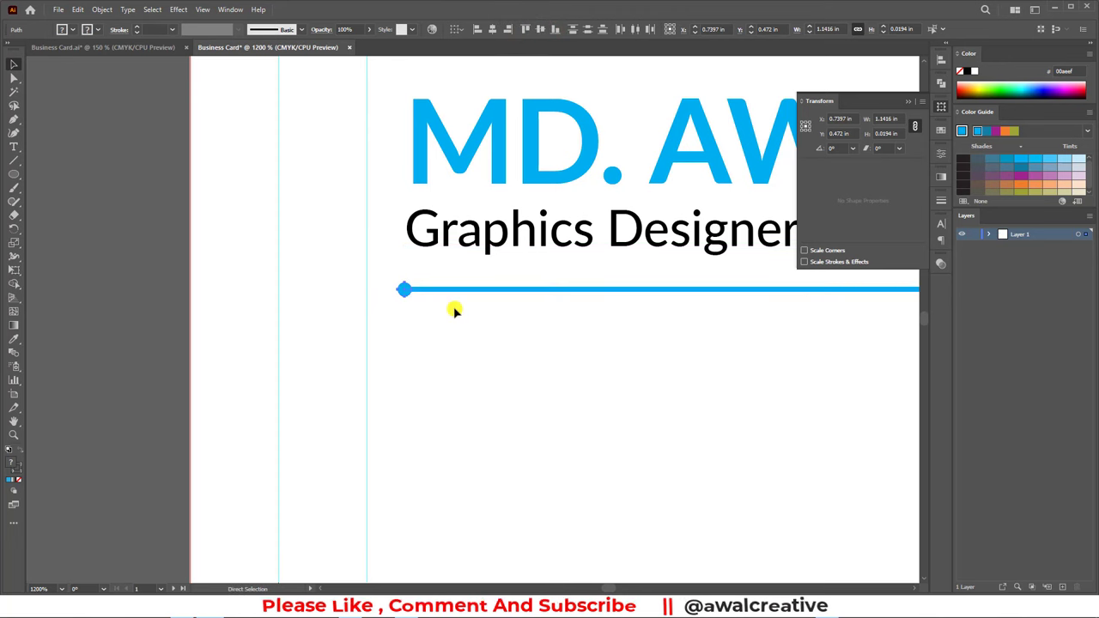
pyautogui.click(448, 295)
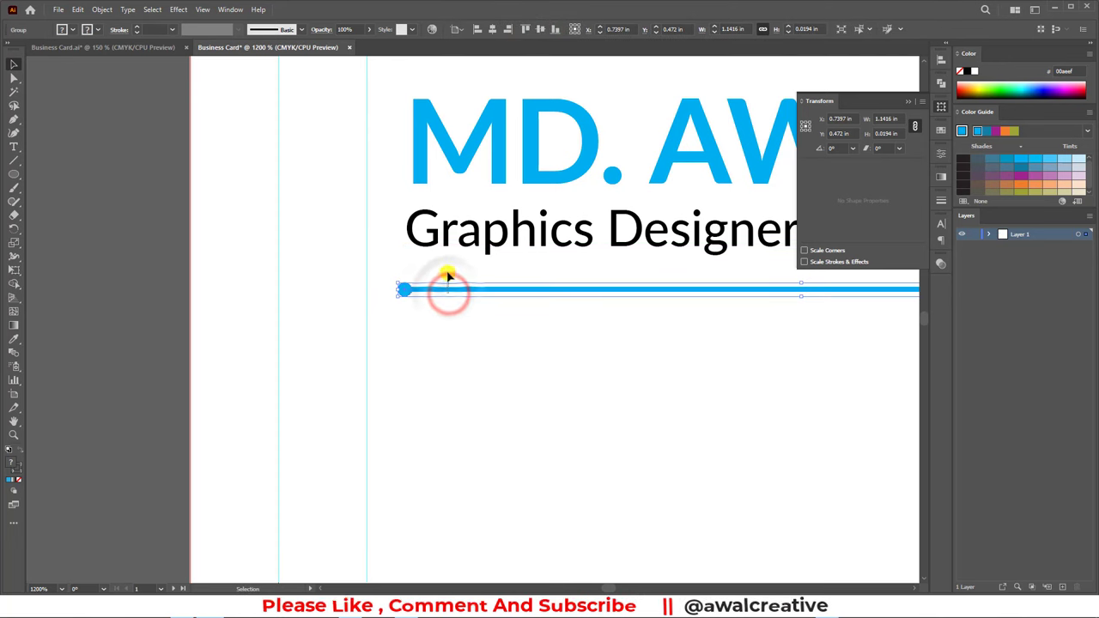
pyautogui.moveTo(446, 290); pyautogui.dragTo(443, 269)
pyautogui.click(475, 332)
pyautogui.hotkey('ctrl', '0')
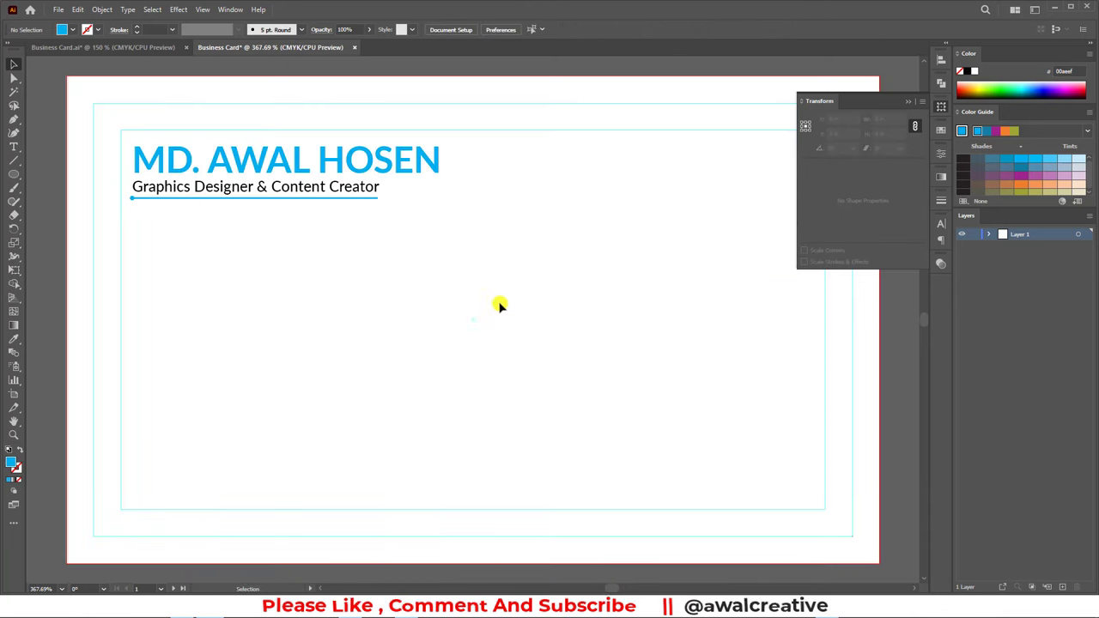
# Left-align the cyan name, black subtitle and dot-capped underline to one edge
pyautogui.click(908, 102)
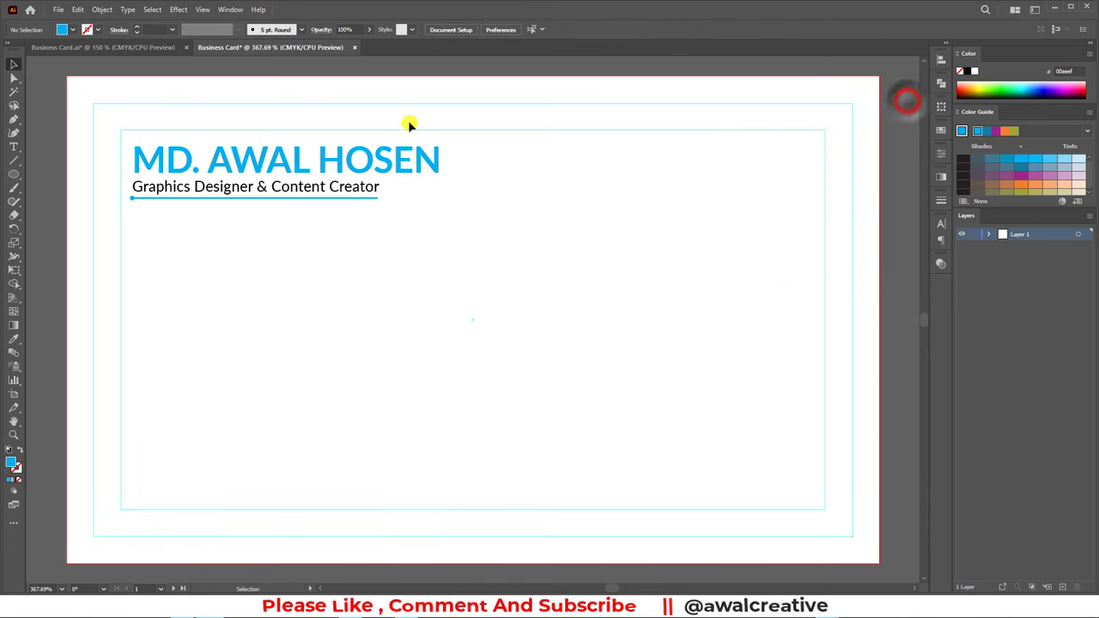
pyautogui.moveTo(206, 262); pyautogui.dragTo(228, 135)
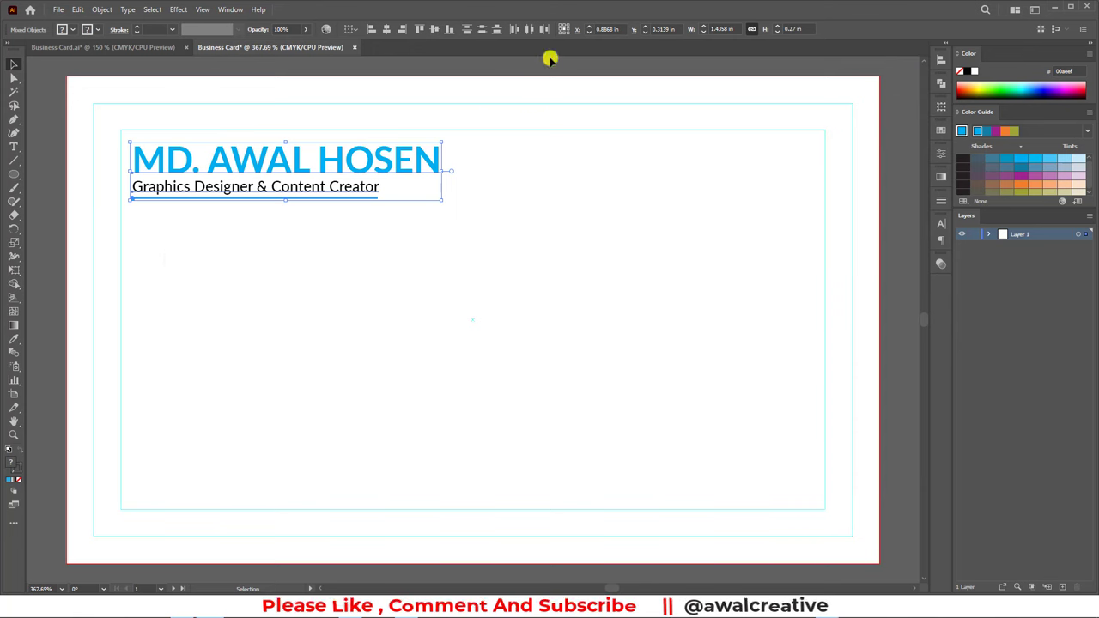
pyautogui.click(370, 28)
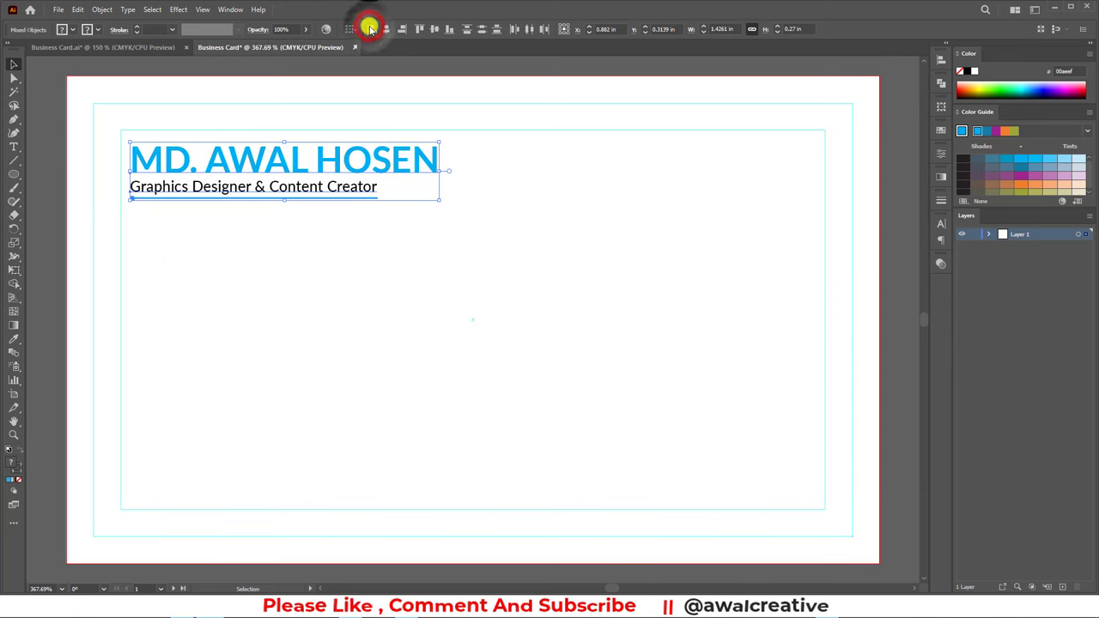
pyautogui.click(263, 271)
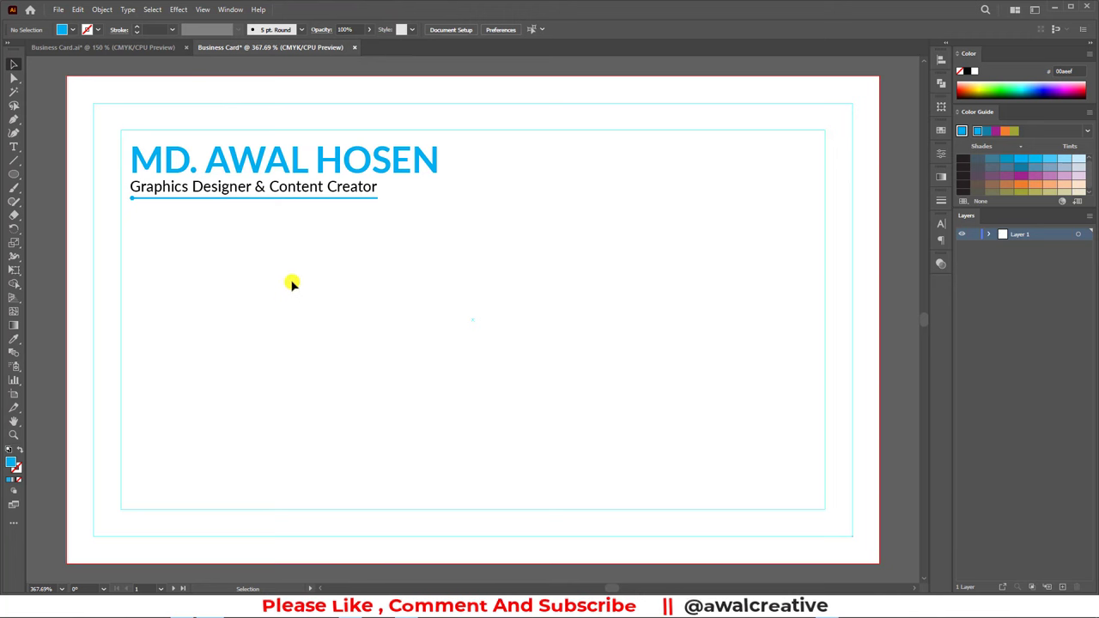
pyautogui.moveTo(305, 311)
pyautogui.mouseDown()
pyautogui.moveTo(331, 307)
pyautogui.moveTo(311, 303)
pyautogui.mouseUp()
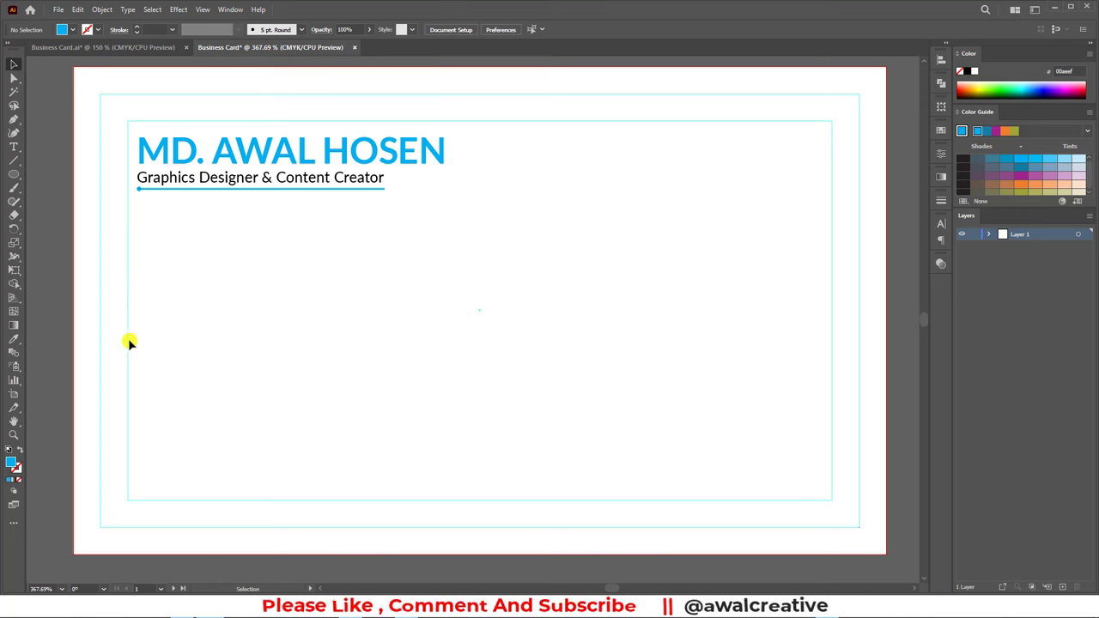
pyautogui.moveTo(19, 180); pyautogui.dragTo(53, 179)
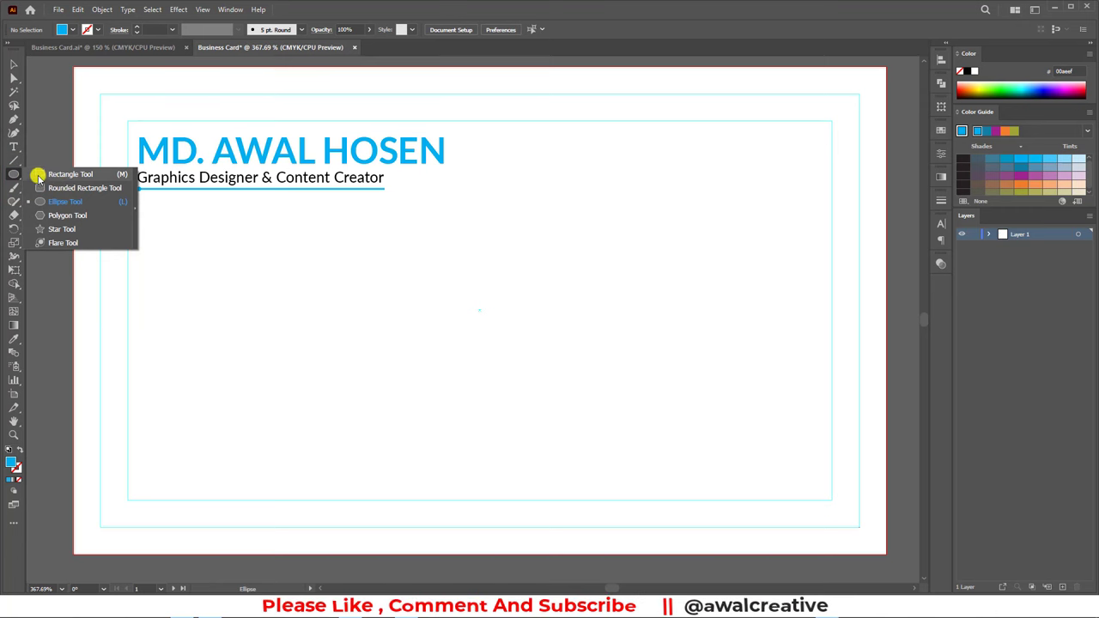
# Create a 0.1987 × 0.1987 in square and round its corners to 0.041 in
pyautogui.click(327, 276)
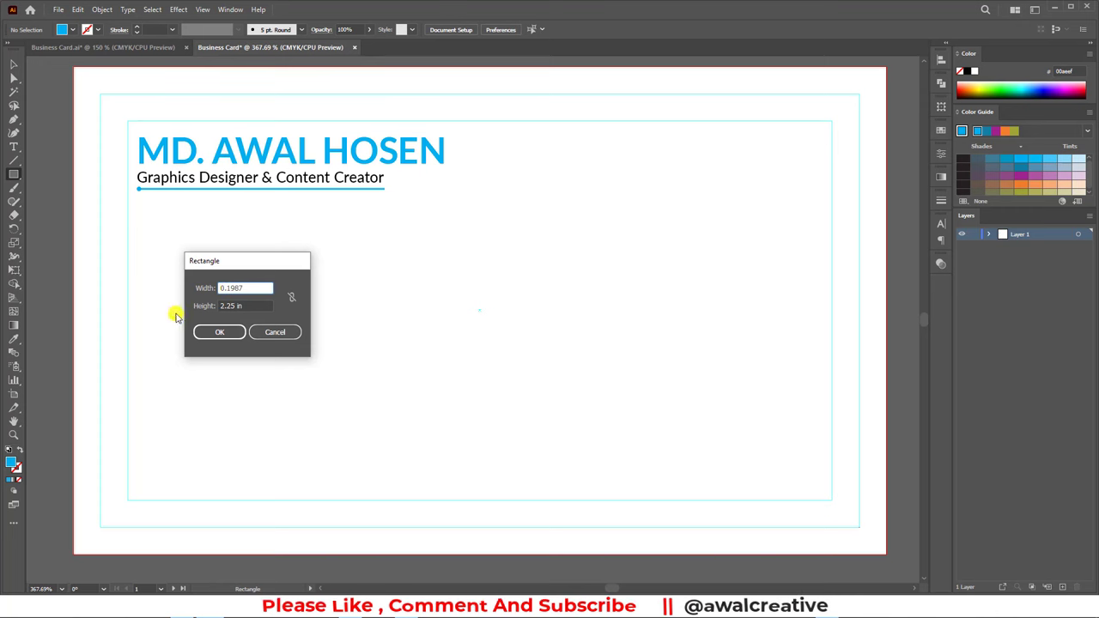
pyautogui.moveTo(255, 286); pyautogui.dragTo(183, 284)
pyautogui.hotkey('ctrl', 'c')
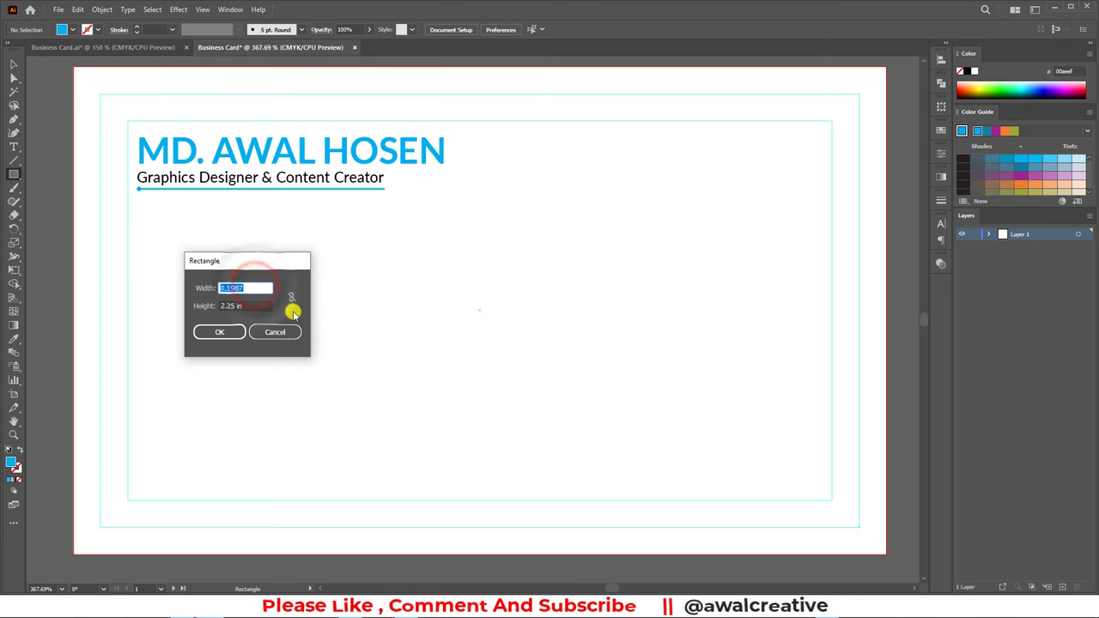
pyautogui.doubleClick(254, 308)
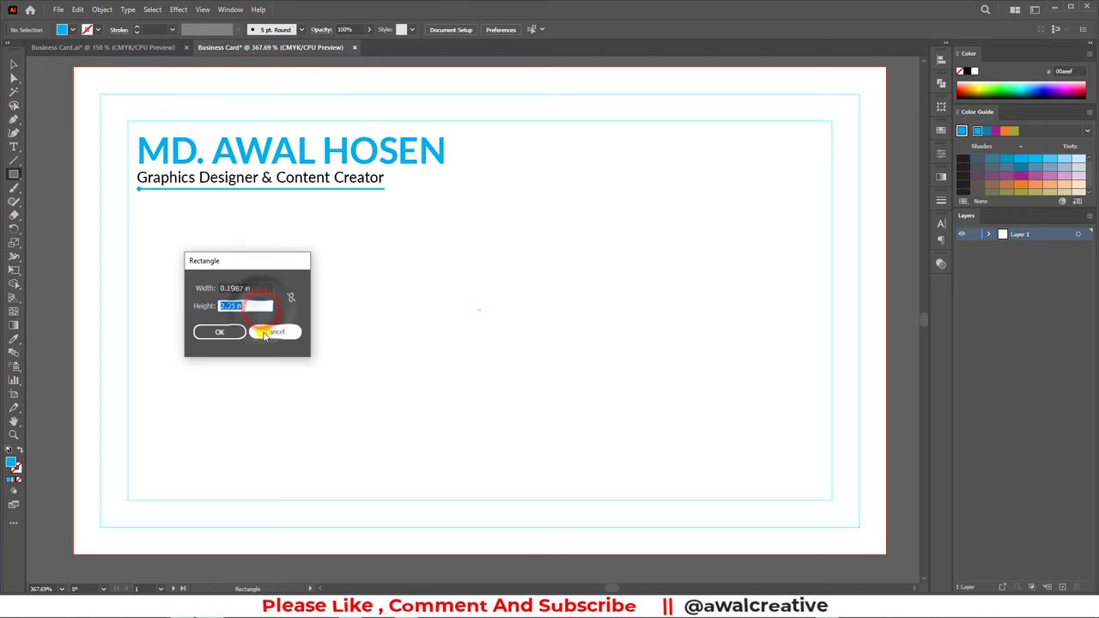
pyautogui.hotkey('ctrl', 'v')
pyautogui.click(224, 331)
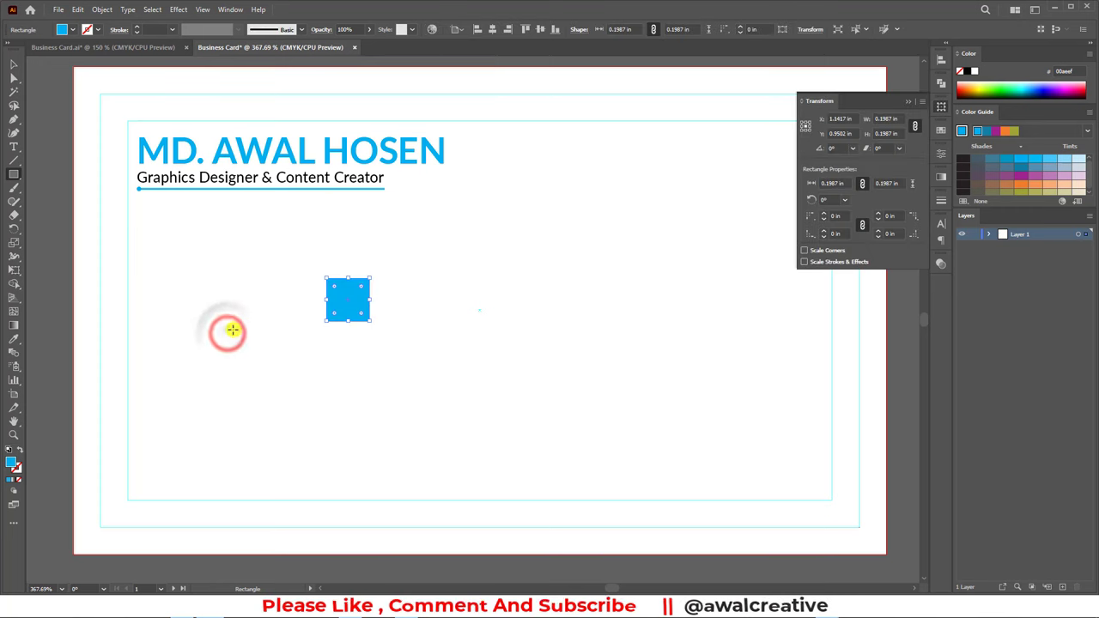
pyautogui.click(13, 64)
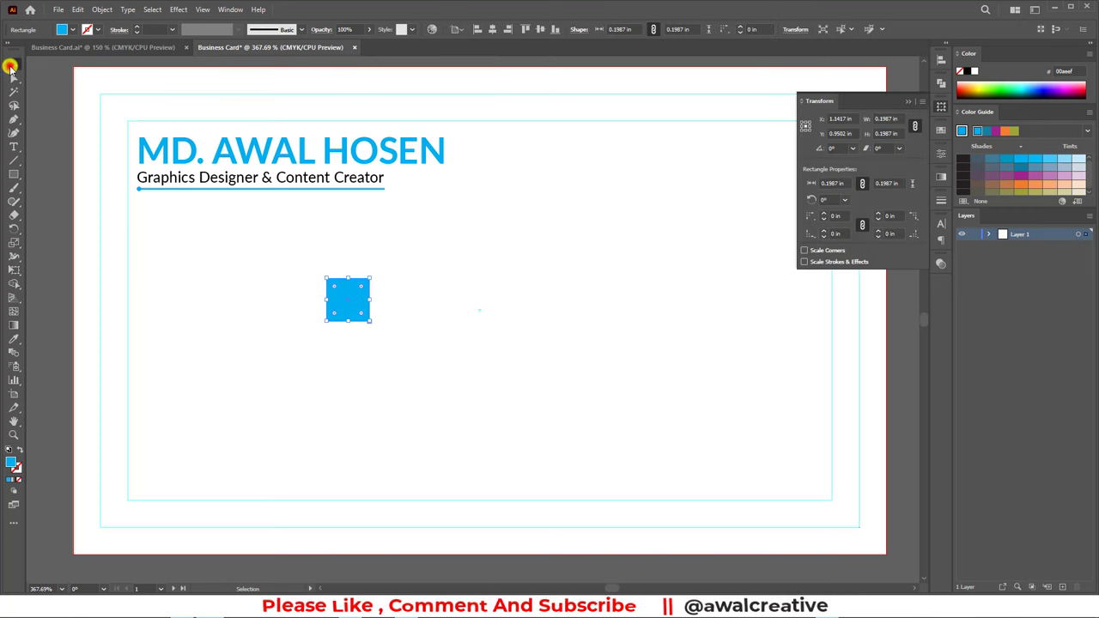
pyautogui.doubleClick(841, 215)
pyautogui.write('.041')
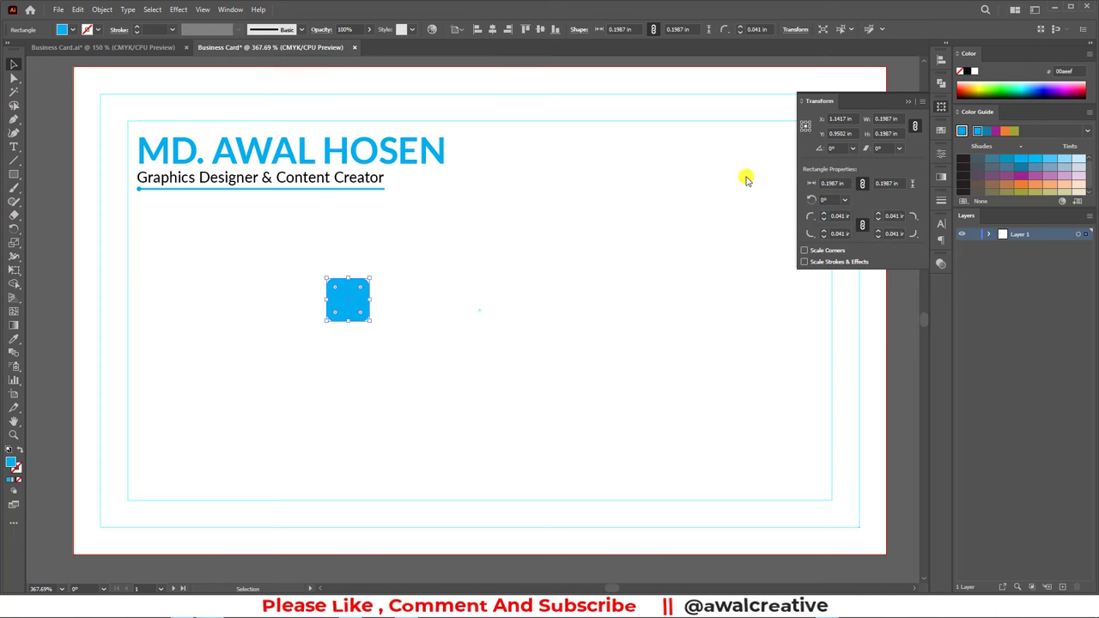
pyautogui.click(494, 293)
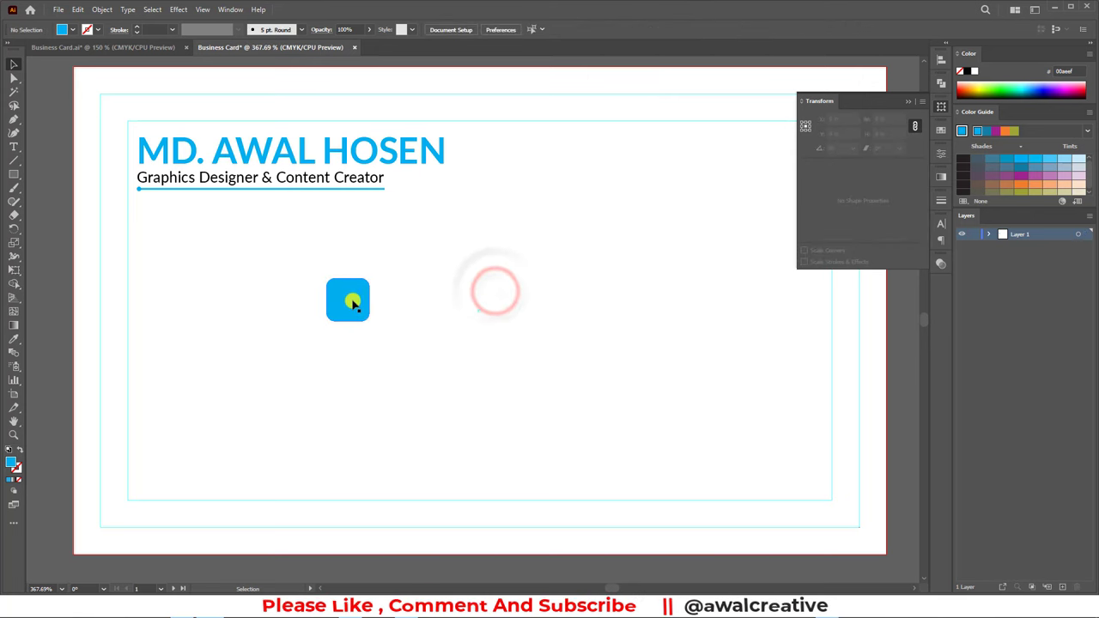
# Move the square to the left margin and repeat it into a column of four evenly spaced squares
pyautogui.moveTo(357, 302)
pyautogui.mouseDown()
pyautogui.moveTo(170, 261)
pyautogui.moveTo(177, 300)
pyautogui.moveTo(273, 297)
pyautogui.moveTo(256, 276)
pyautogui.mouseUp()
pyautogui.click(166, 251)
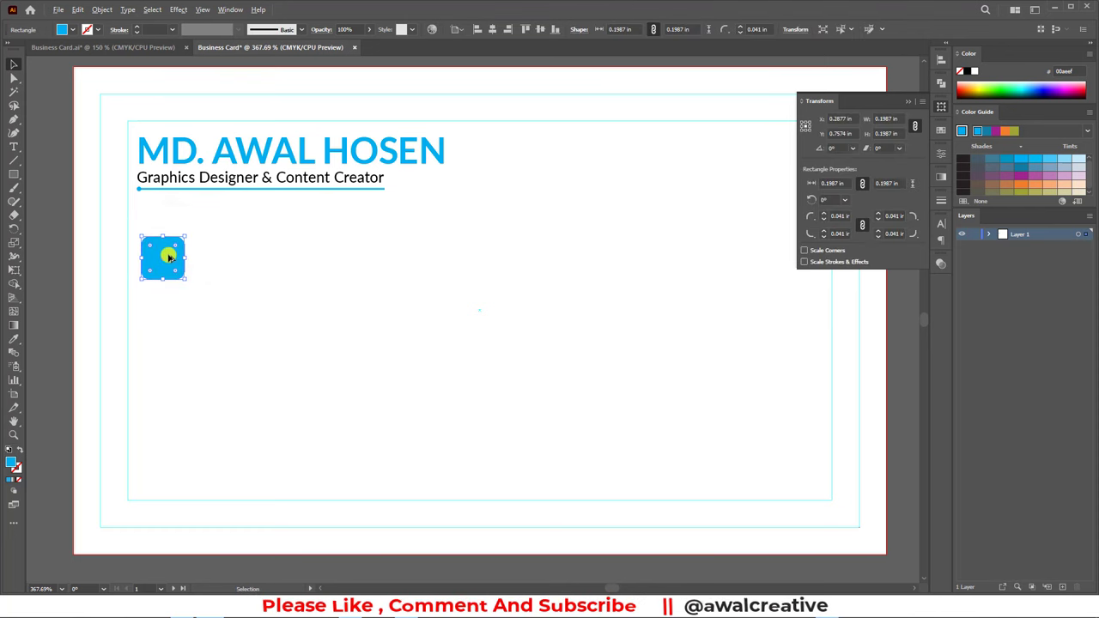
pyautogui.moveTo(172, 260); pyautogui.dragTo(172, 316)
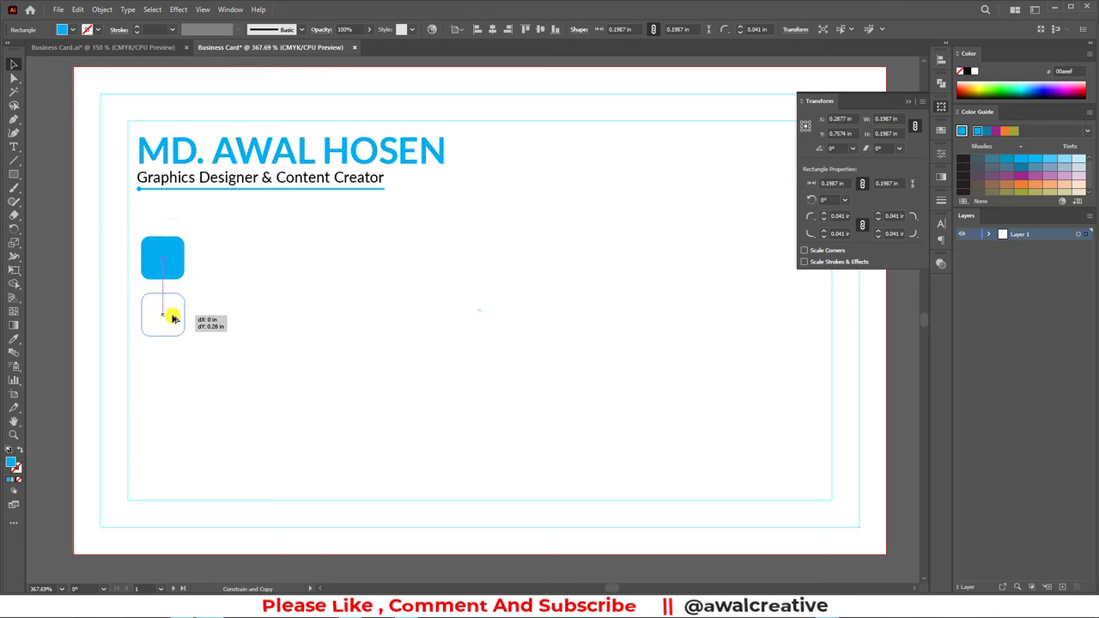
pyautogui.hotkey('ctrl', 'd')
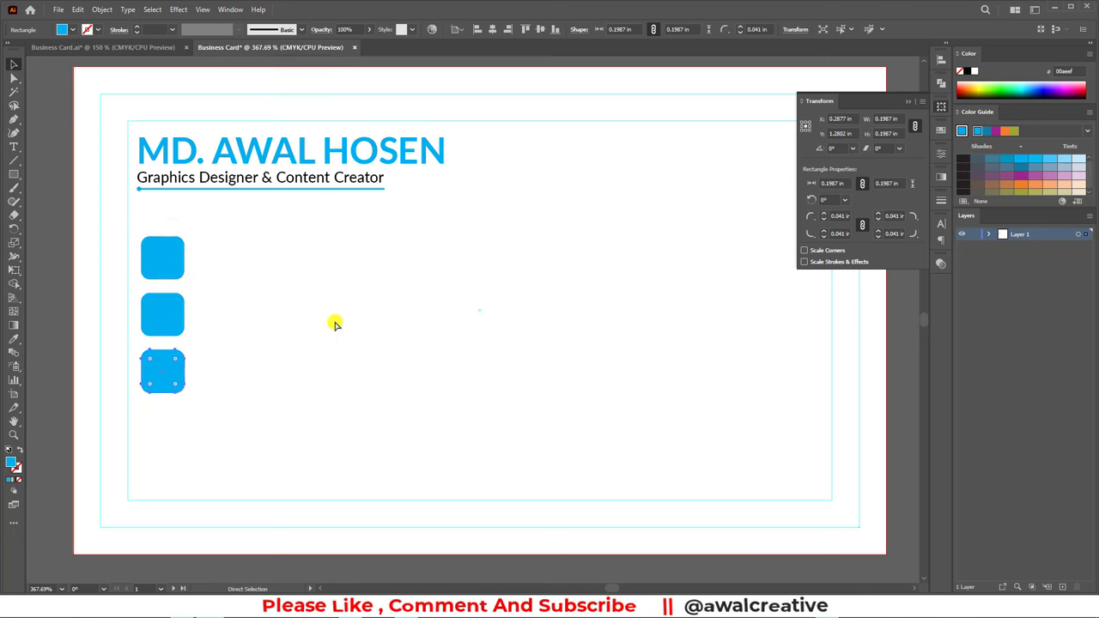
pyautogui.hotkey('ctrl', 'd')
pyautogui.click(281, 386)
pyautogui.moveTo(206, 235)
pyautogui.mouseDown()
pyautogui.moveTo(162, 422)
pyautogui.moveTo(172, 448)
pyautogui.mouseUp()
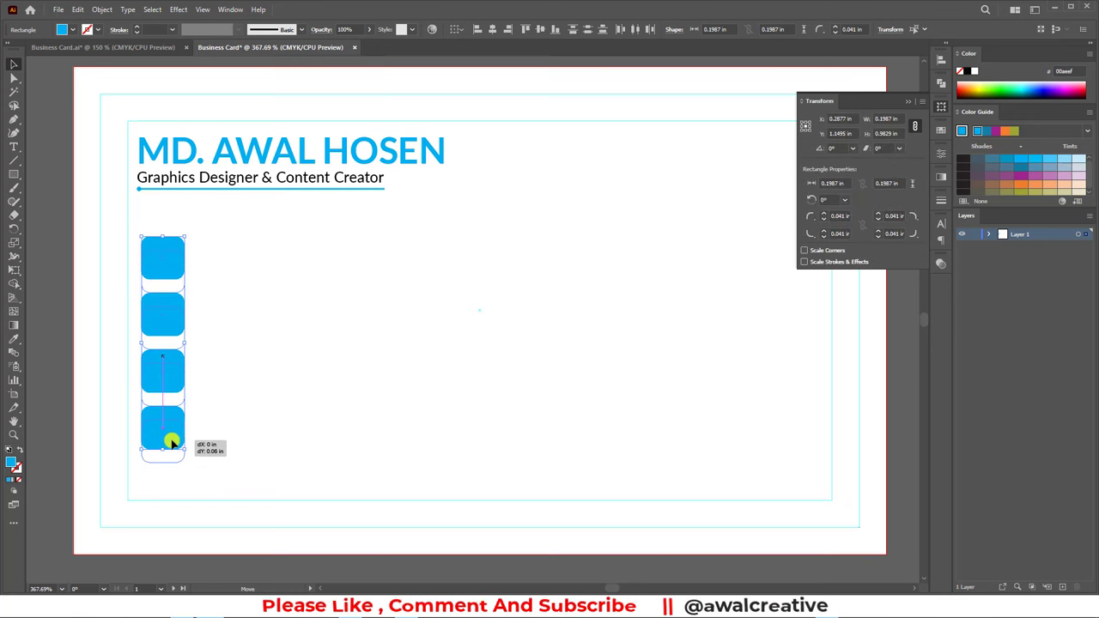
pyautogui.moveTo(172, 448); pyautogui.dragTo(173, 450)
pyautogui.click(265, 346)
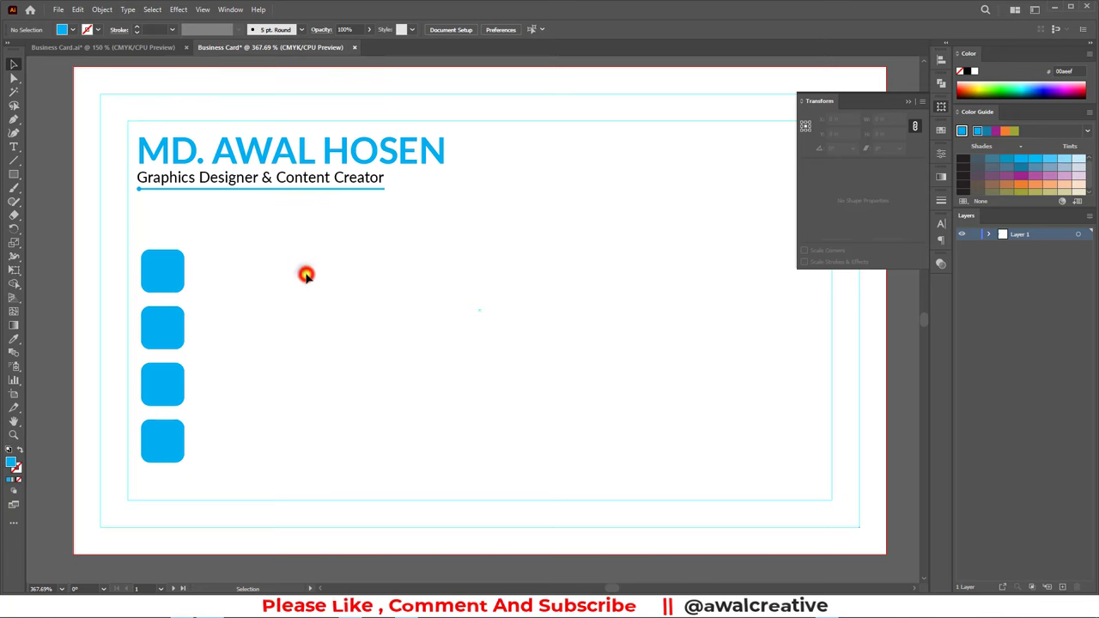
# Drag the 010-world-wide-web, AC Page, 008-pin, 006-phone-call-1 and 004-email-1 images into Illustrator
pyautogui.hotkey('alt', 'Tab')
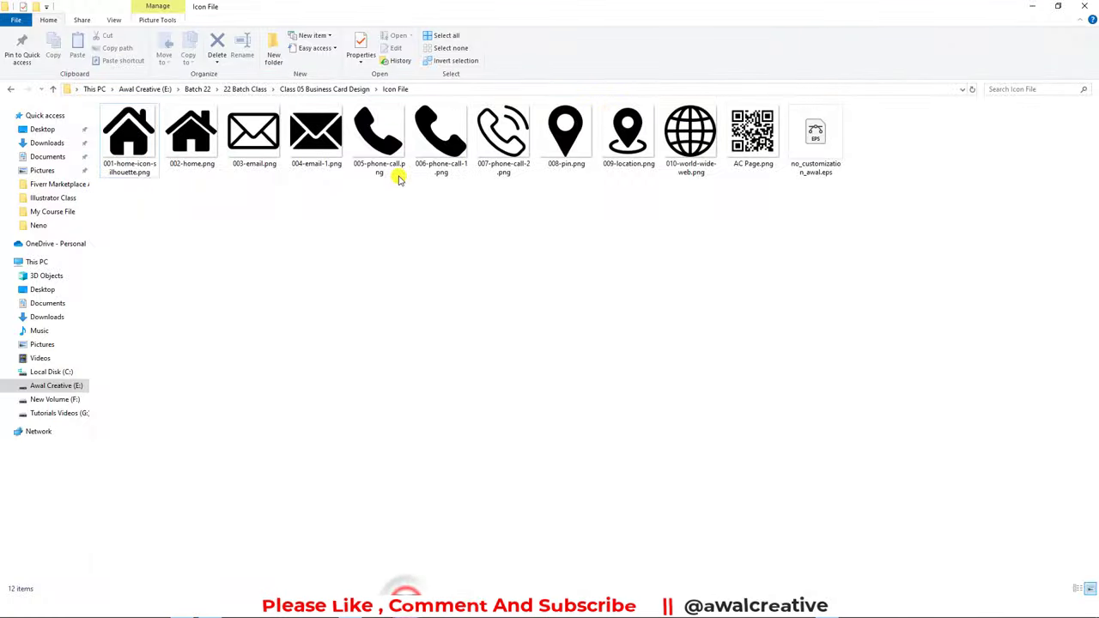
pyautogui.click(319, 137)
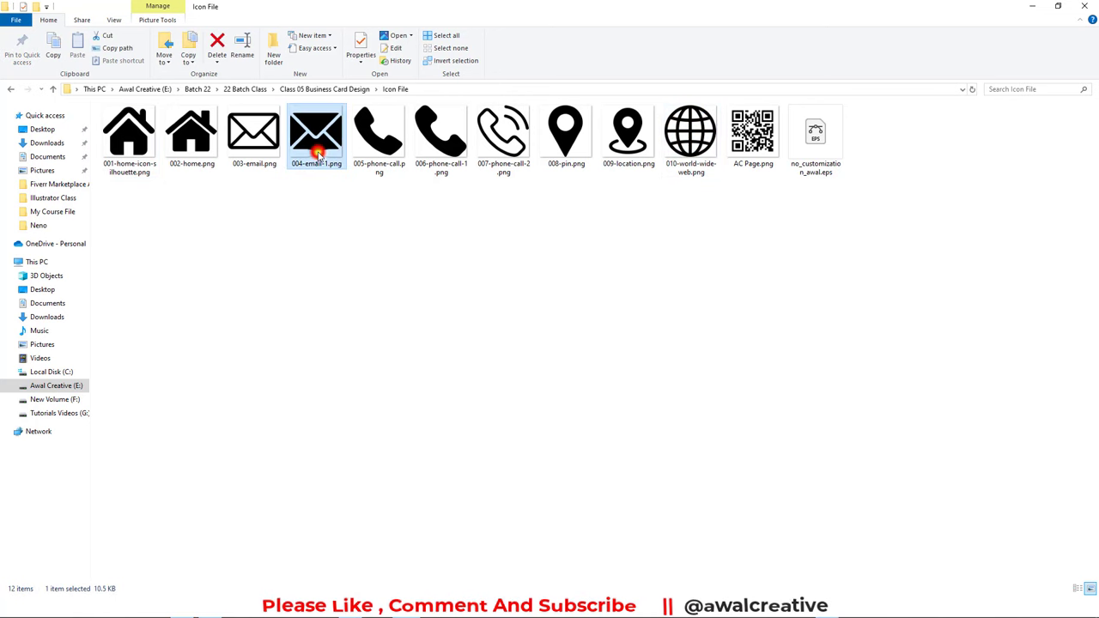
pyautogui.click(553, 362)
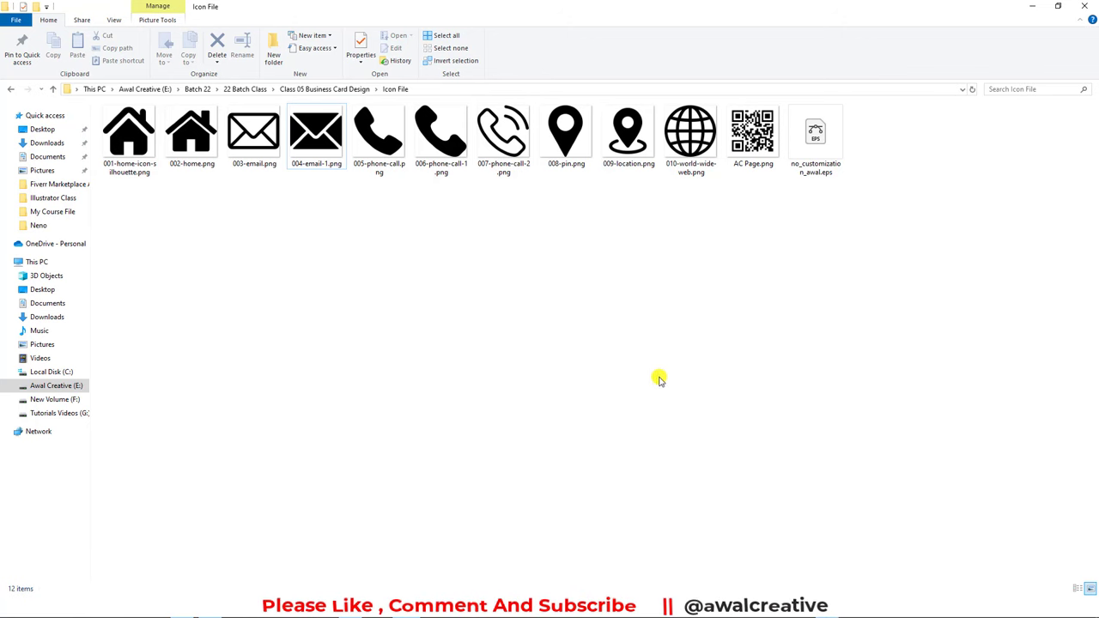
pyautogui.moveTo(687, 136); pyautogui.dragTo(752, 133)
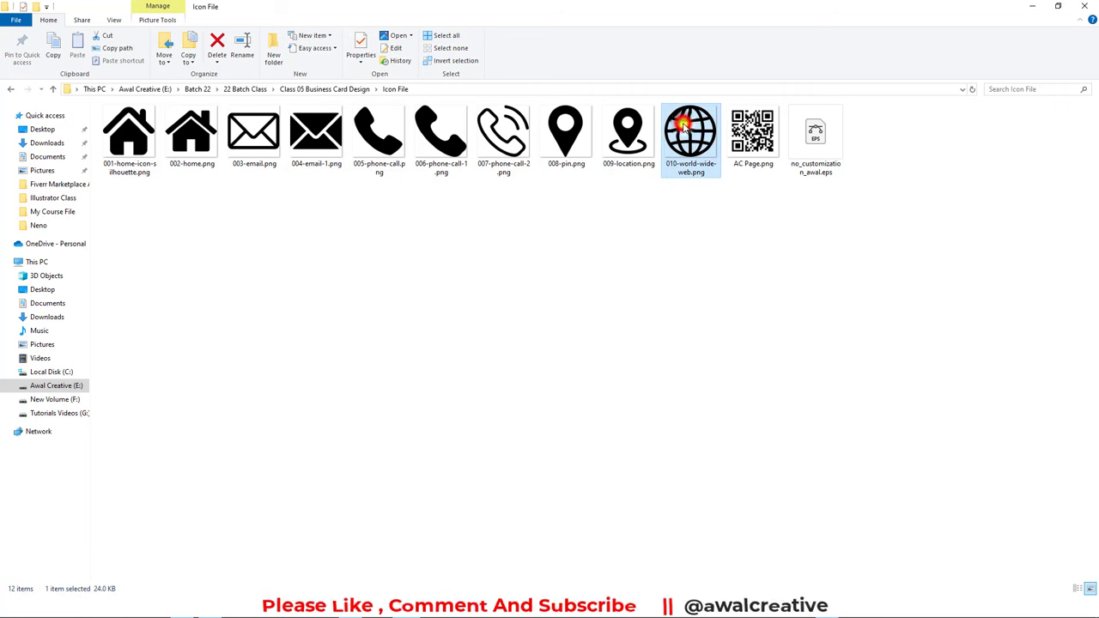
pyautogui.keyDown('ctrl'); pyautogui.click(752, 133); pyautogui.keyUp('ctrl')
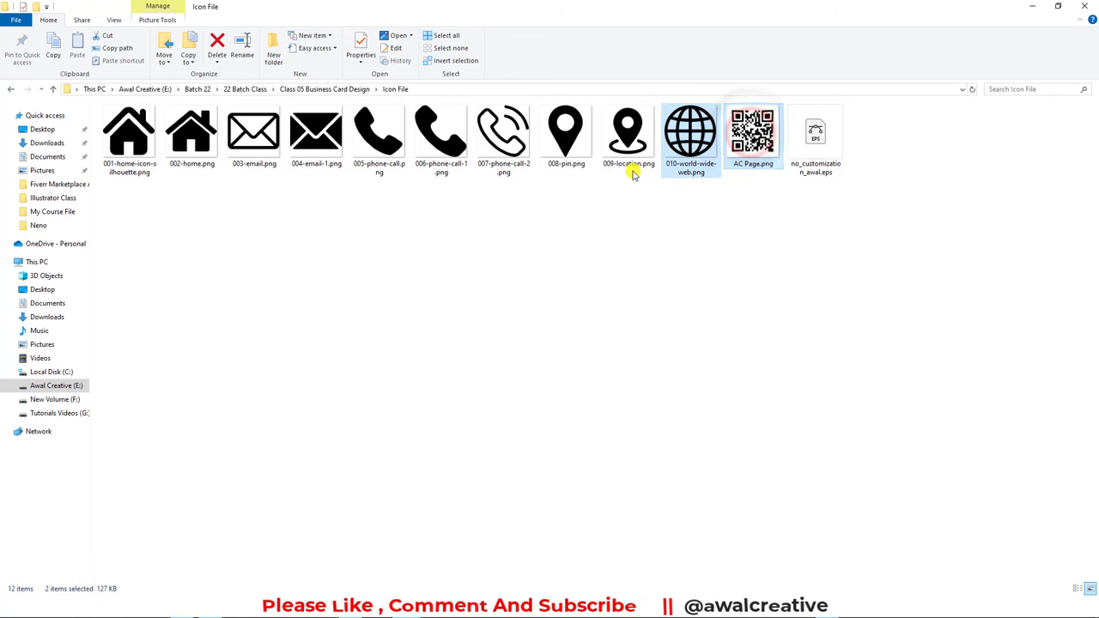
pyautogui.keyDown('ctrl'); pyautogui.click(566, 137); pyautogui.keyUp('ctrl')
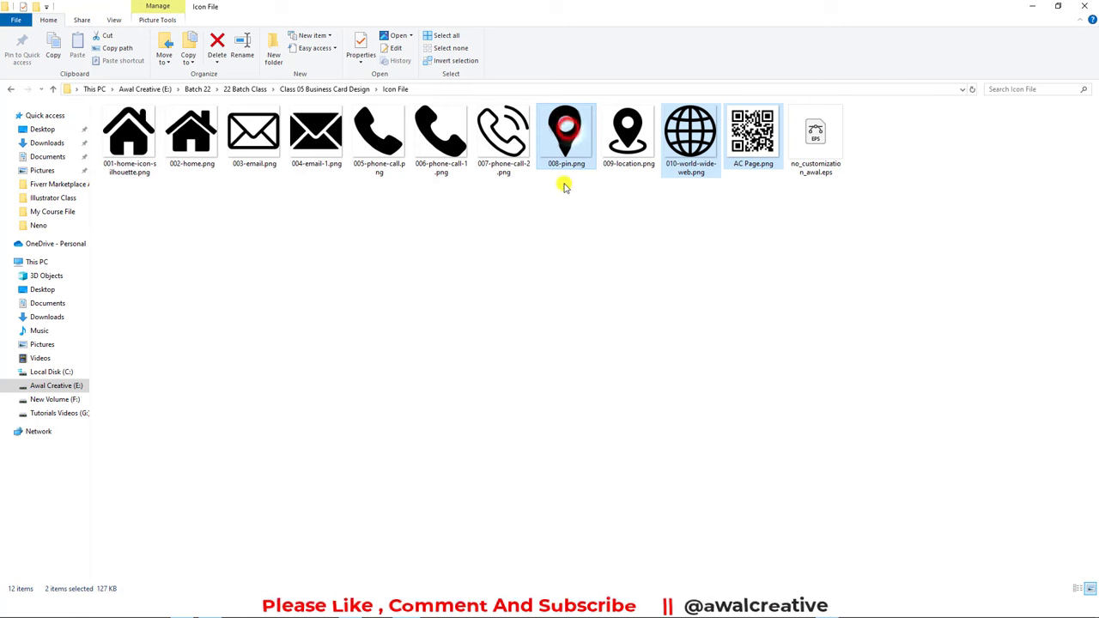
pyautogui.keyDown('ctrl'); pyautogui.click(440, 133); pyautogui.keyUp('ctrl')
pyautogui.keyDown('ctrl'); pyautogui.click(316, 133); pyautogui.keyUp('ctrl')
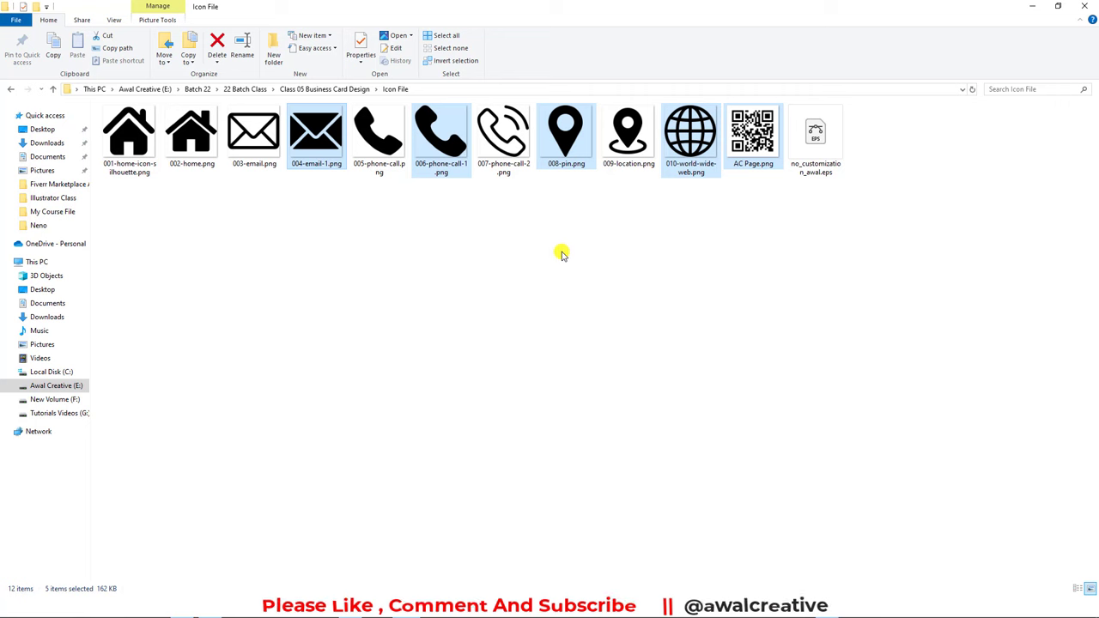
pyautogui.moveTo(578, 143)
pyautogui.mouseDown()
pyautogui.moveTo(218, 529)
pyautogui.moveTo(580, 306)
pyautogui.moveTo(518, 366)
pyautogui.mouseUp()
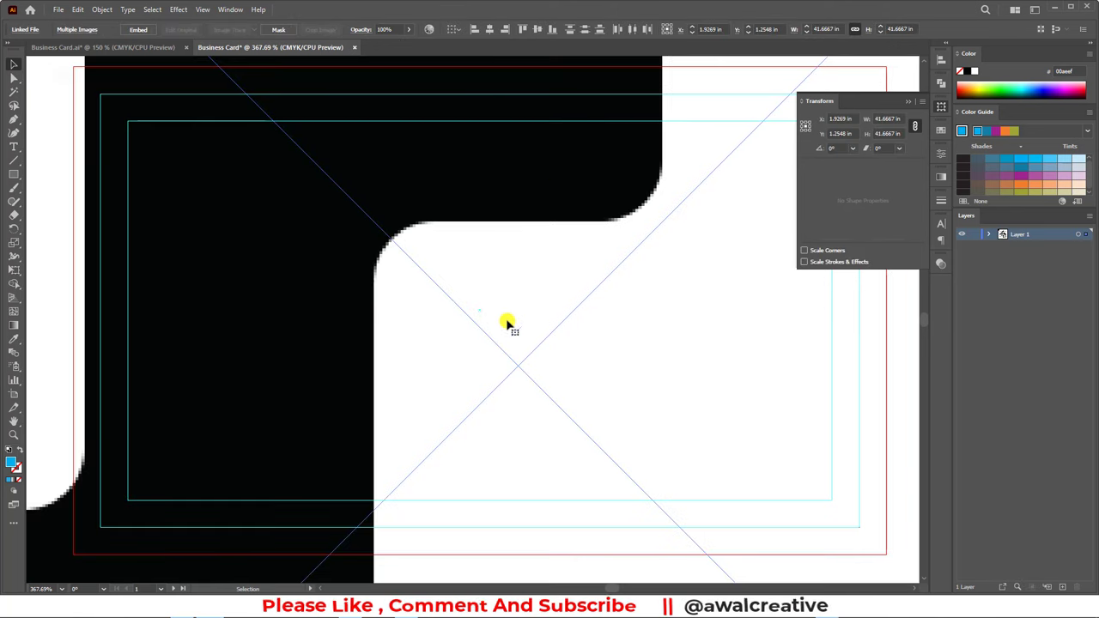
# Delete the placed QR code image and fit the card artboard in the window
pyautogui.keyDown('alt'); pyautogui.click(591, 322); pyautogui.keyUp('alt')
pyautogui.keyDown('alt'); pyautogui.click(590, 323); pyautogui.keyUp('alt')
pyautogui.keyDown('alt'); pyautogui.click(590, 322); pyautogui.keyUp('alt')
pyautogui.keyDown('alt'); pyautogui.click(591, 323); pyautogui.keyUp('alt')
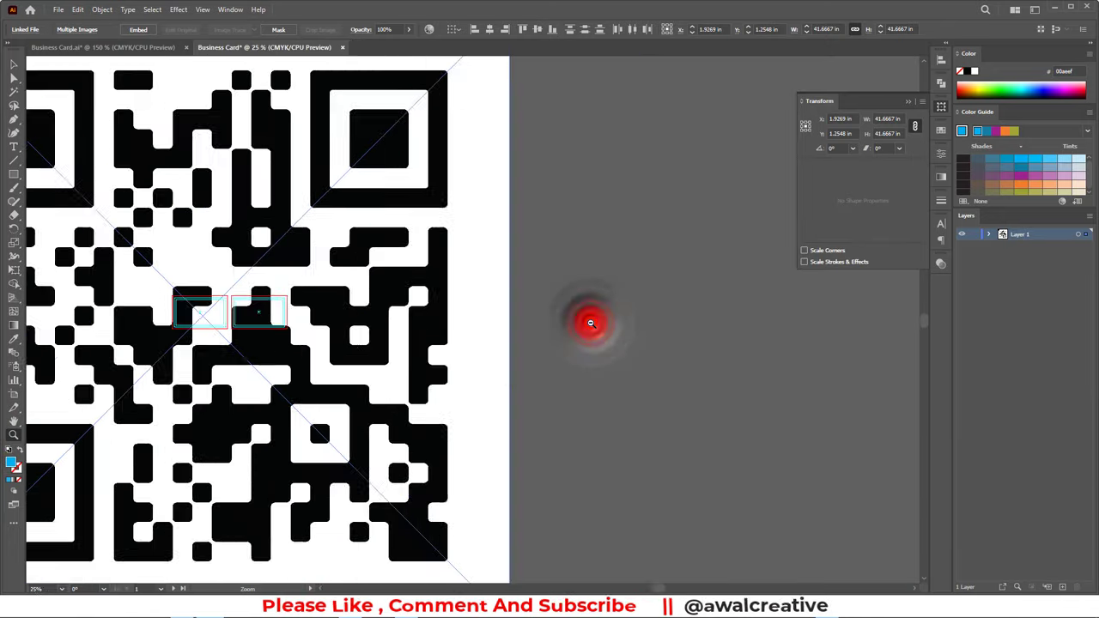
pyautogui.keyDown('alt'); pyautogui.click(591, 323); pyautogui.keyUp('alt')
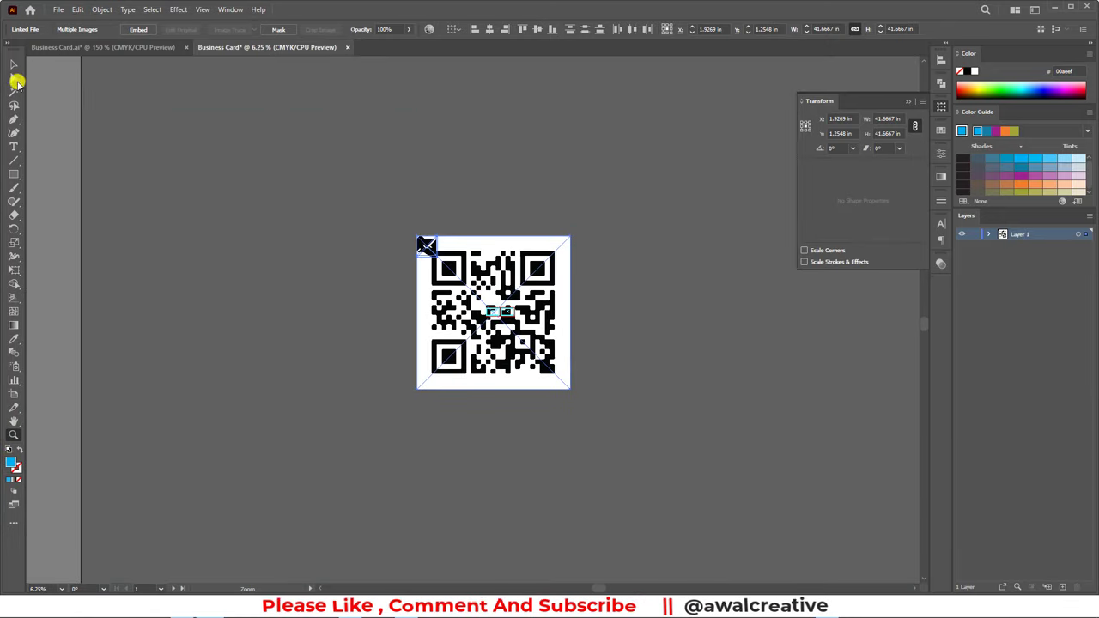
pyautogui.click(478, 186)
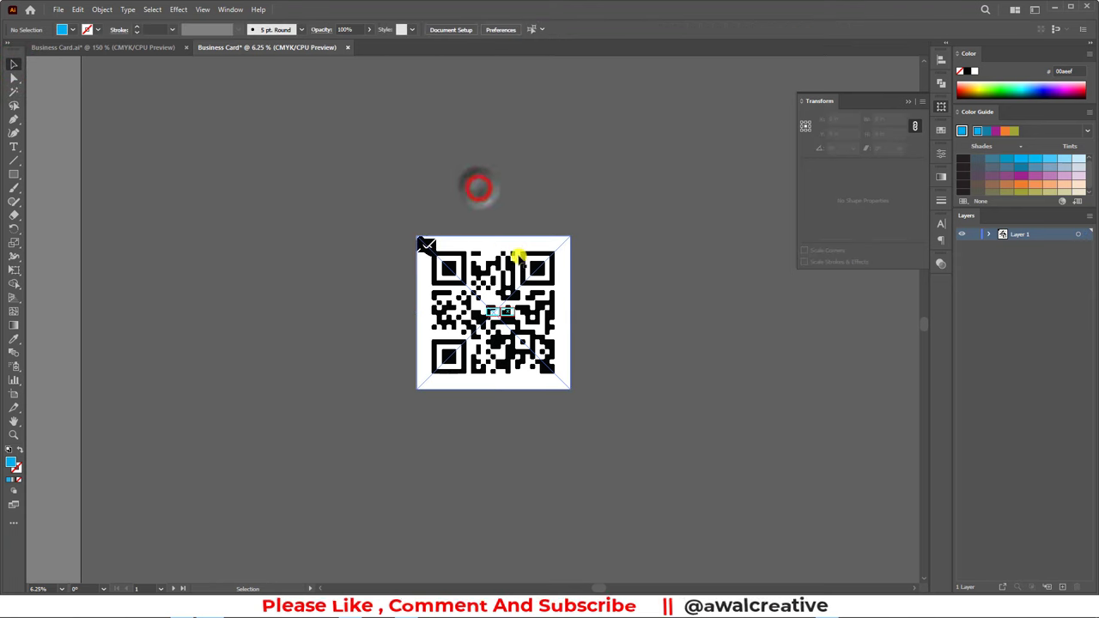
pyautogui.click(512, 247)
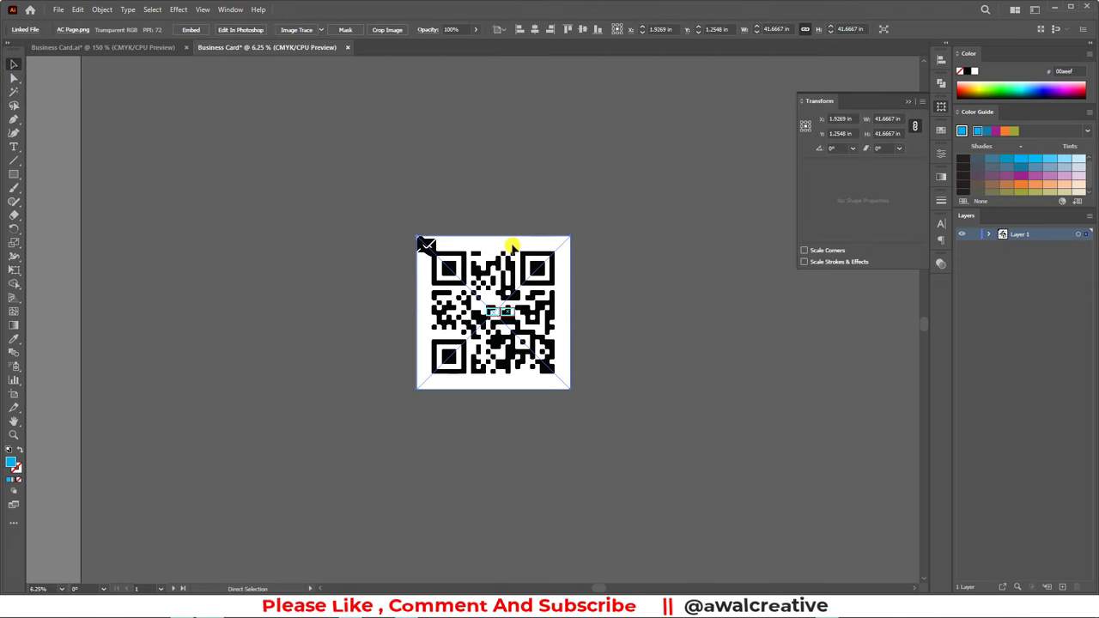
pyautogui.press('Delete')
pyautogui.hotkey('ctrl', '0')
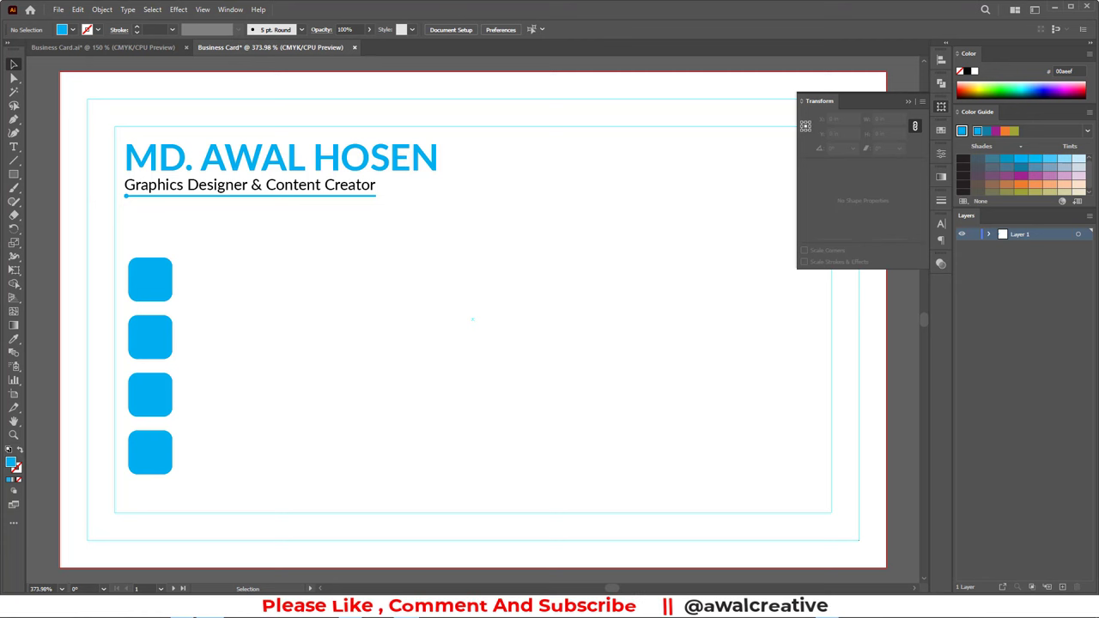
# Drag only the envelope, phone, pin and globe icon files into Illustrator
pyautogui.hotkey('alt', 'Tab')
pyautogui.press('Left')
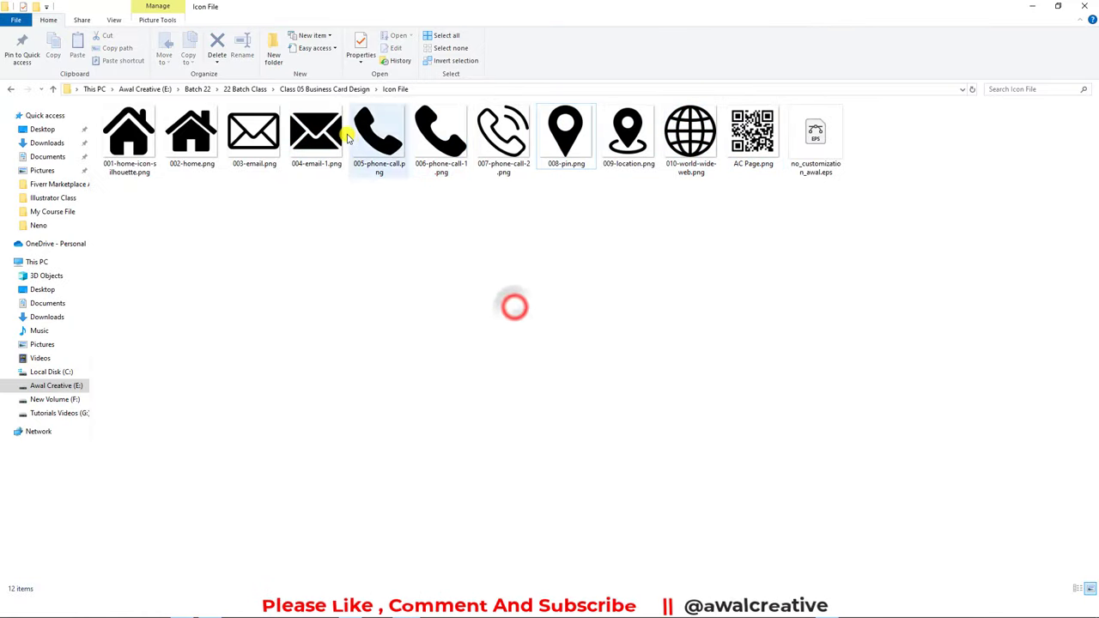
pyautogui.press('Left')
pyautogui.keyDown('ctrl'); pyautogui.click(453, 143); pyautogui.keyUp('ctrl')
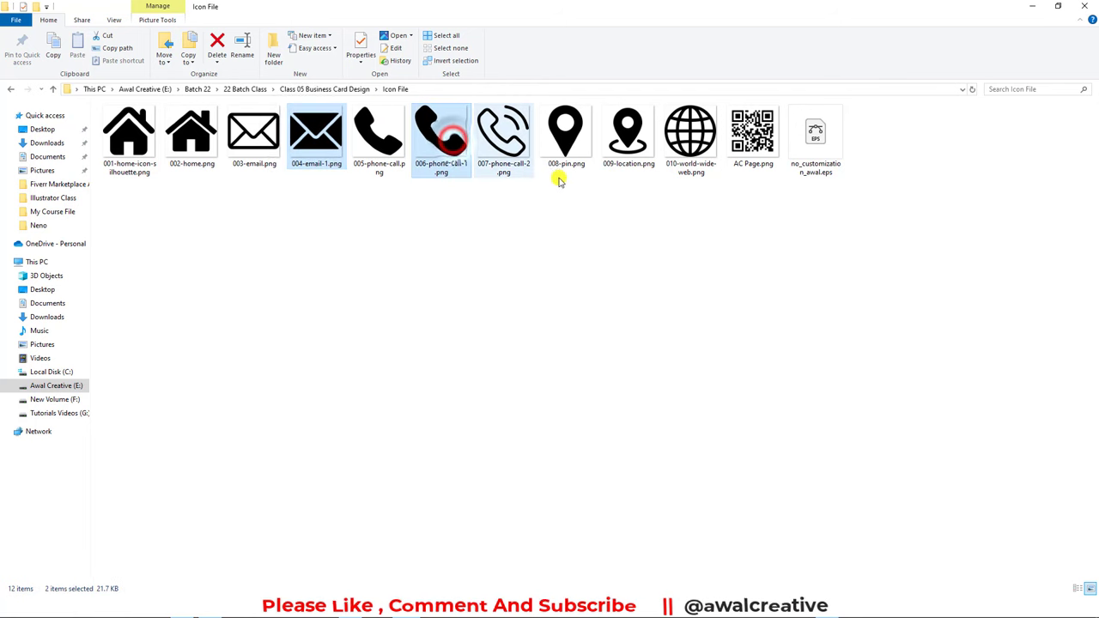
pyautogui.keyDown('ctrl'); pyautogui.click(562, 133); pyautogui.keyUp('ctrl')
pyautogui.keyDown('ctrl'); pyautogui.click(696, 137); pyautogui.keyUp('ctrl')
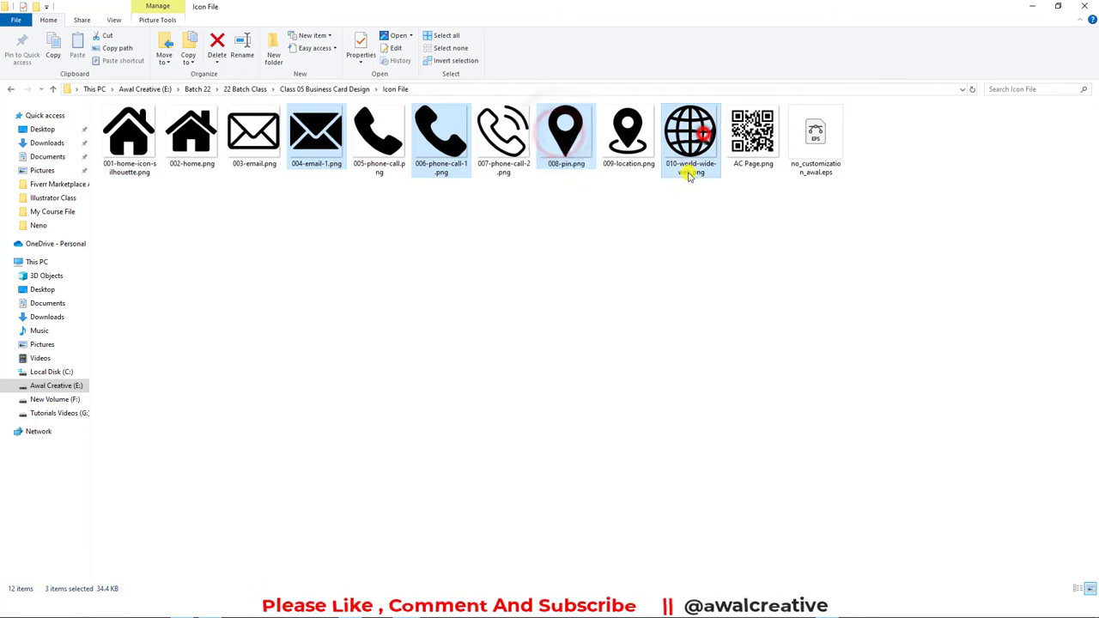
pyautogui.moveTo(695, 137)
pyautogui.mouseDown()
pyautogui.moveTo(210, 601)
pyautogui.moveTo(426, 375)
pyautogui.mouseUp()
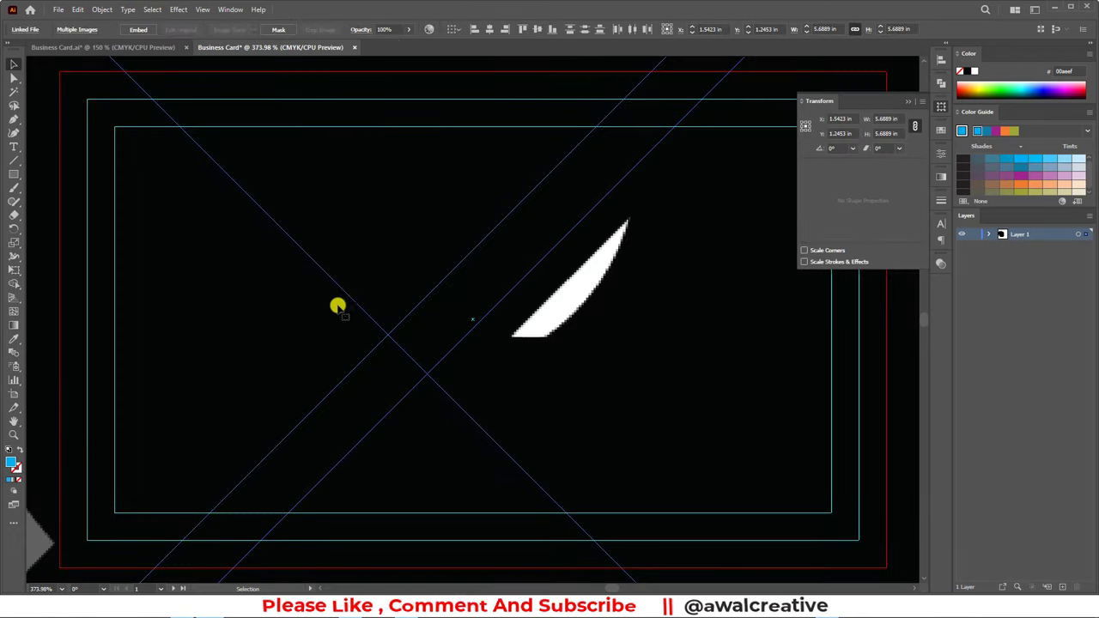
# Scale the placed icon images down to roughly 0.35 in each
pyautogui.moveTo(443, 145); pyautogui.dragTo(434, 495)
pyautogui.moveTo(456, 235); pyautogui.dragTo(451, 280)
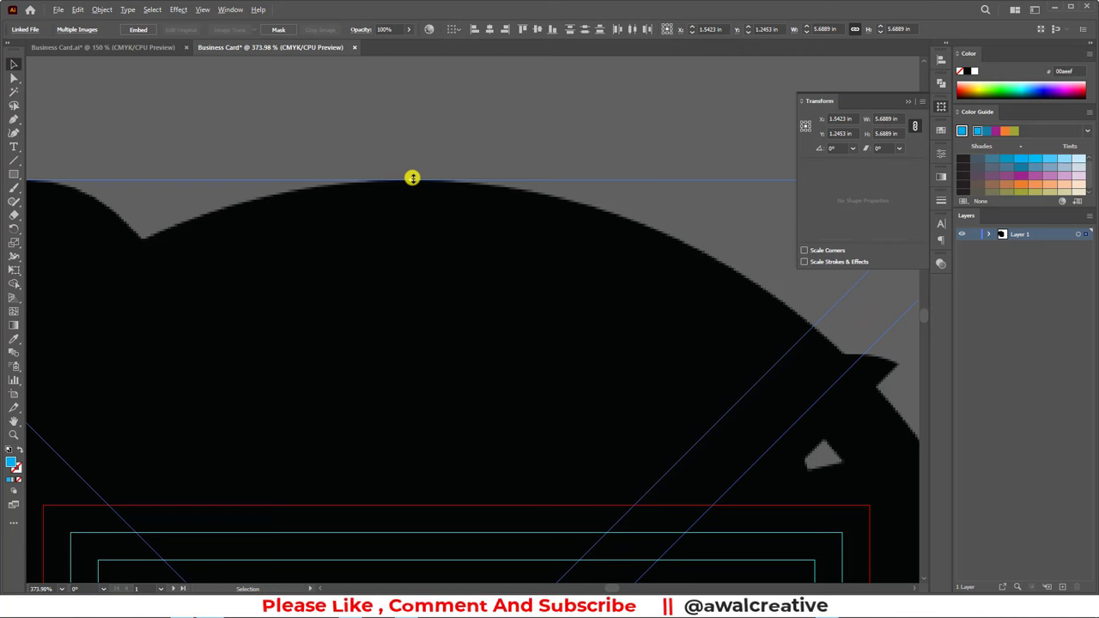
pyautogui.moveTo(412, 178); pyautogui.dragTo(376, 572)
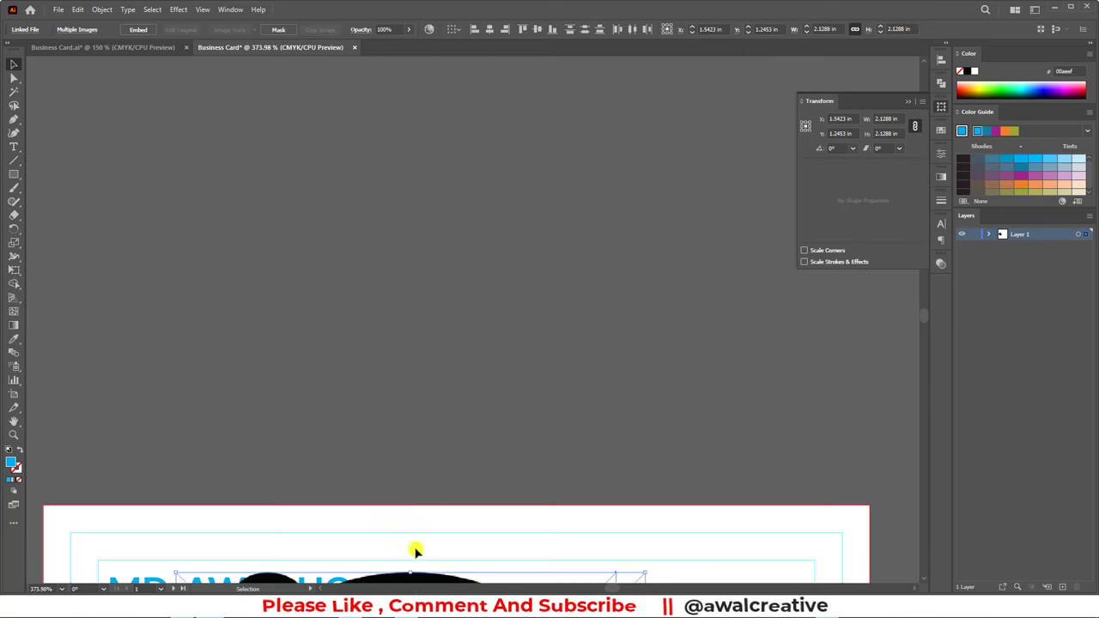
pyautogui.scroll(-5, 414, 551)
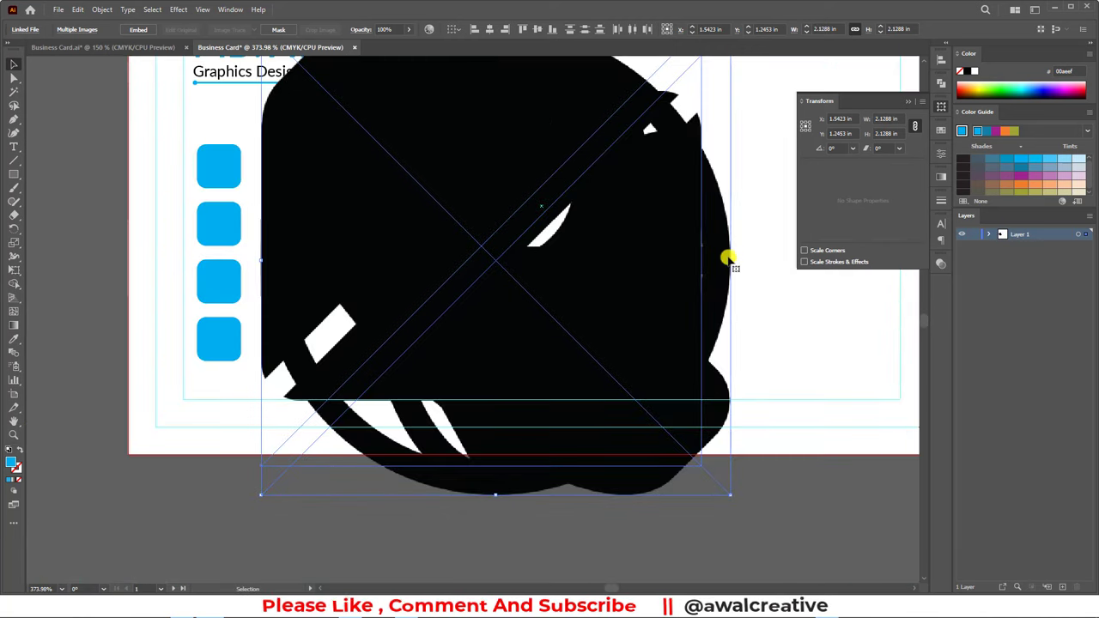
pyautogui.moveTo(728, 259); pyautogui.dragTo(537, 299)
# Spread the phone, globe, pin and envelope icons apart across the card front
pyautogui.click(658, 249)
pyautogui.moveTo(485, 256)
pyautogui.mouseDown()
pyautogui.moveTo(640, 230)
pyautogui.moveTo(385, 206)
pyautogui.mouseUp()
pyautogui.moveTo(506, 272); pyautogui.dragTo(455, 367)
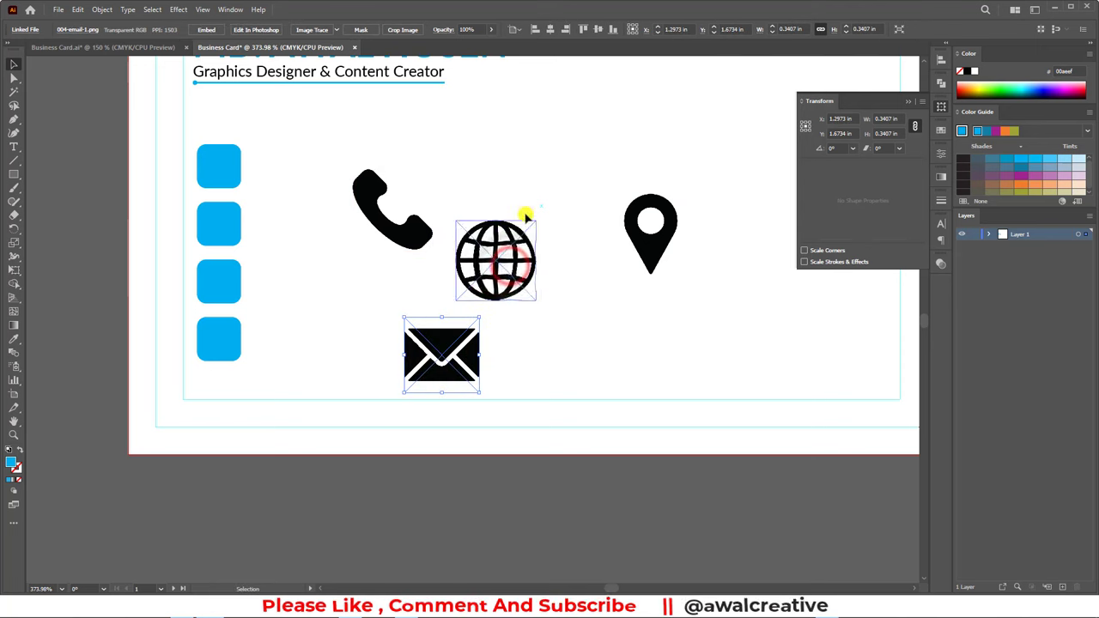
pyautogui.moveTo(472, 274); pyautogui.dragTo(498, 234)
pyautogui.scroll(1, 581, 346)
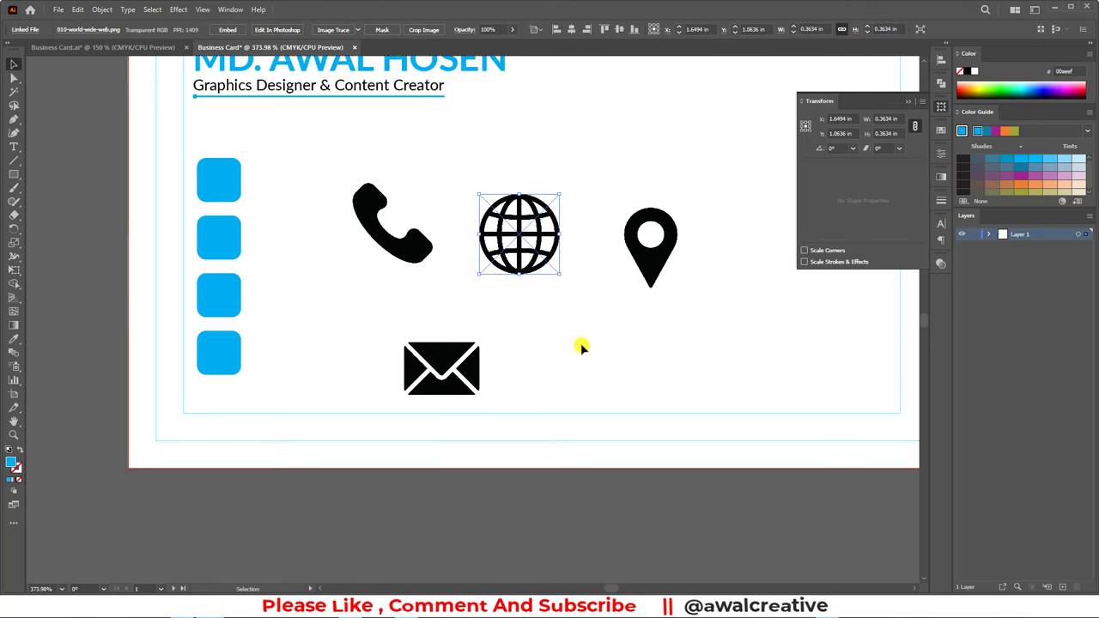
pyautogui.scroll(1, 580, 344)
pyautogui.scroll(1, 601, 326)
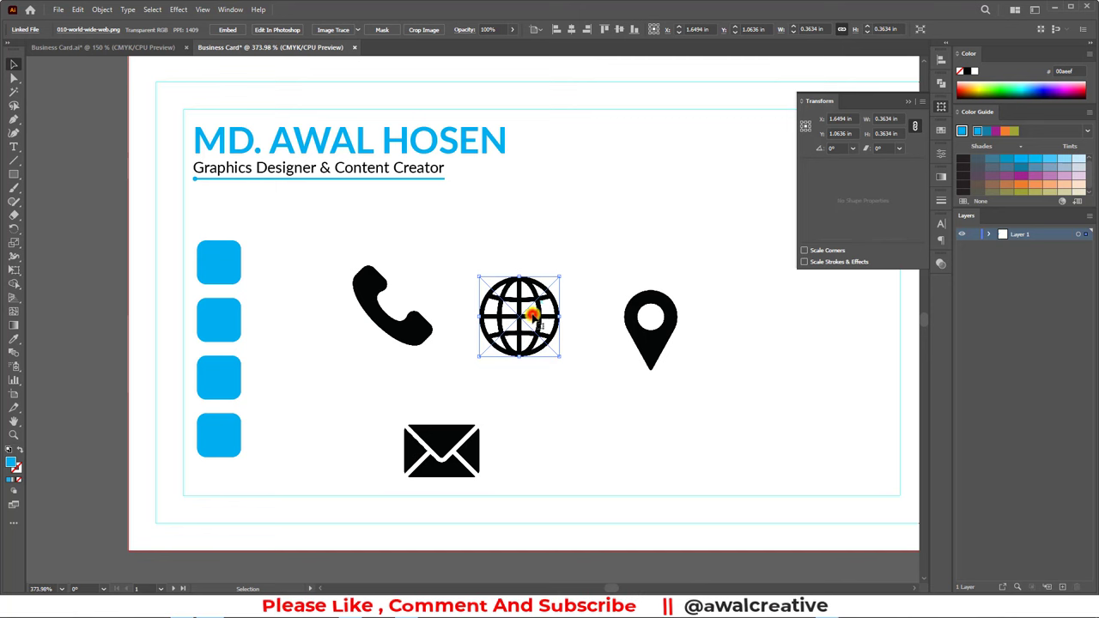
# Trace the globe and location pin images with Sketched Art and expand them into paths
pyautogui.click(358, 29)
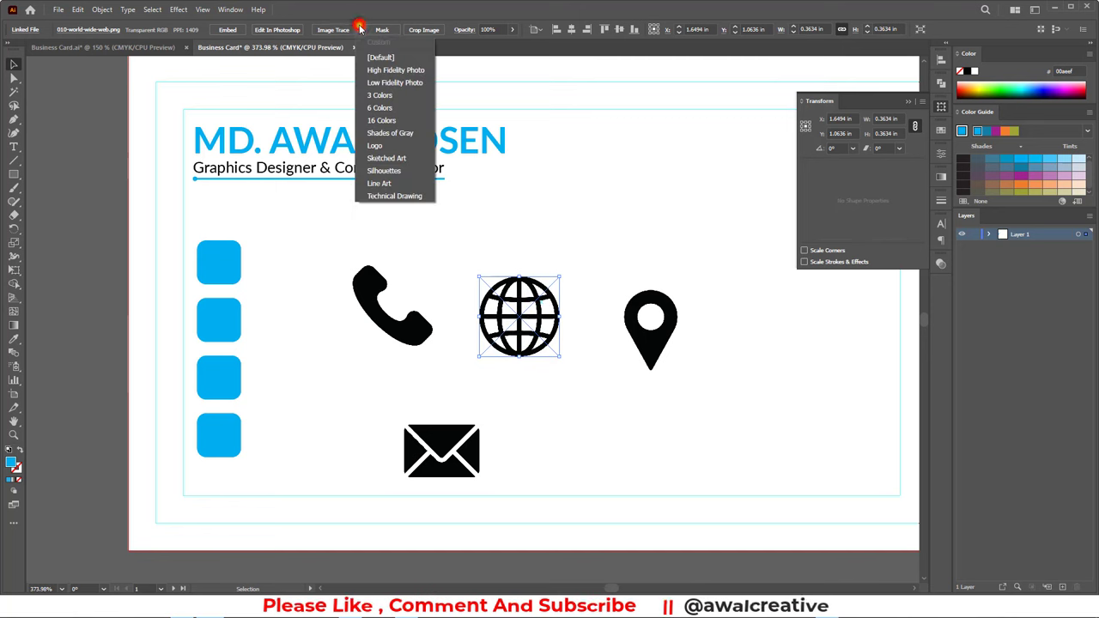
pyautogui.click(403, 159)
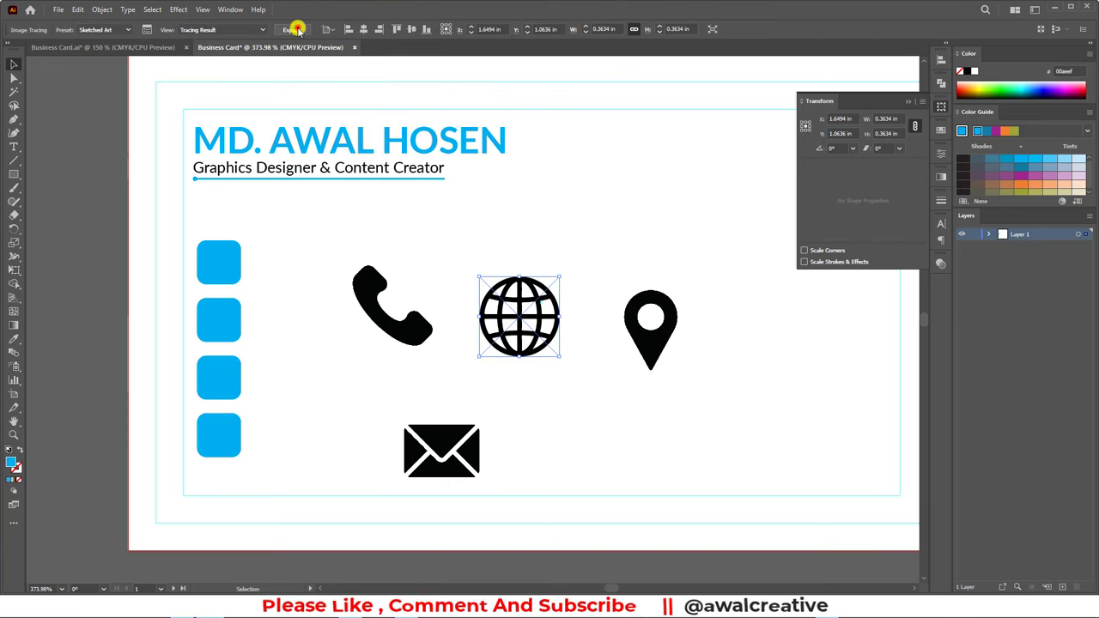
pyautogui.click(296, 29)
pyautogui.click(648, 319)
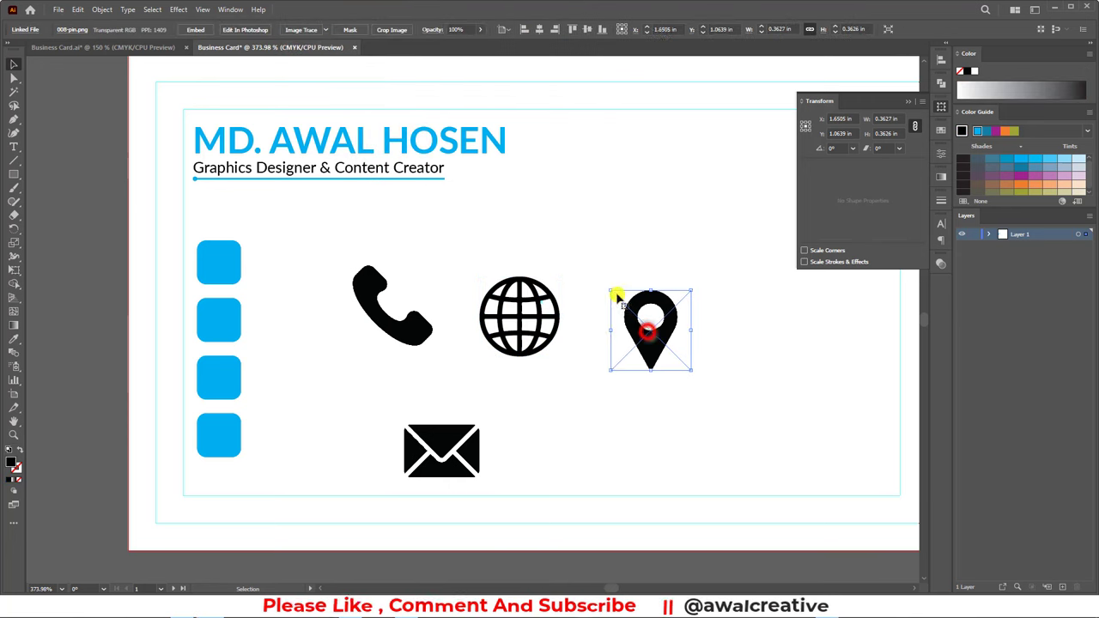
pyautogui.click(325, 29)
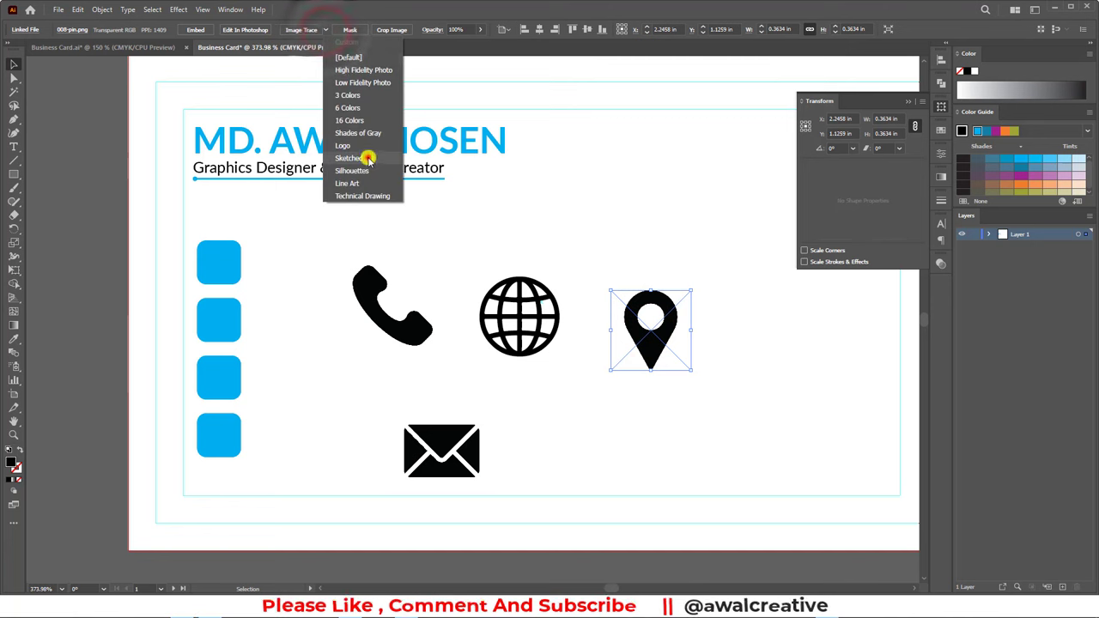
pyautogui.click(367, 159)
pyautogui.click(292, 29)
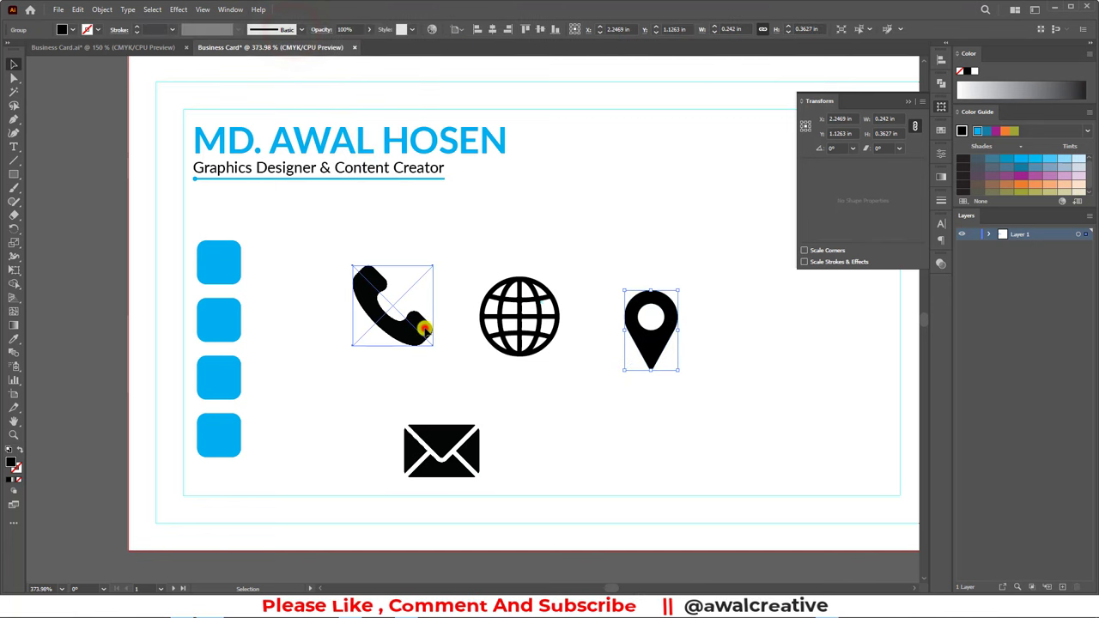
# Trace the phone and envelope images with Sketched Art and expand them into paths
pyautogui.click(423, 329)
pyautogui.click(347, 29)
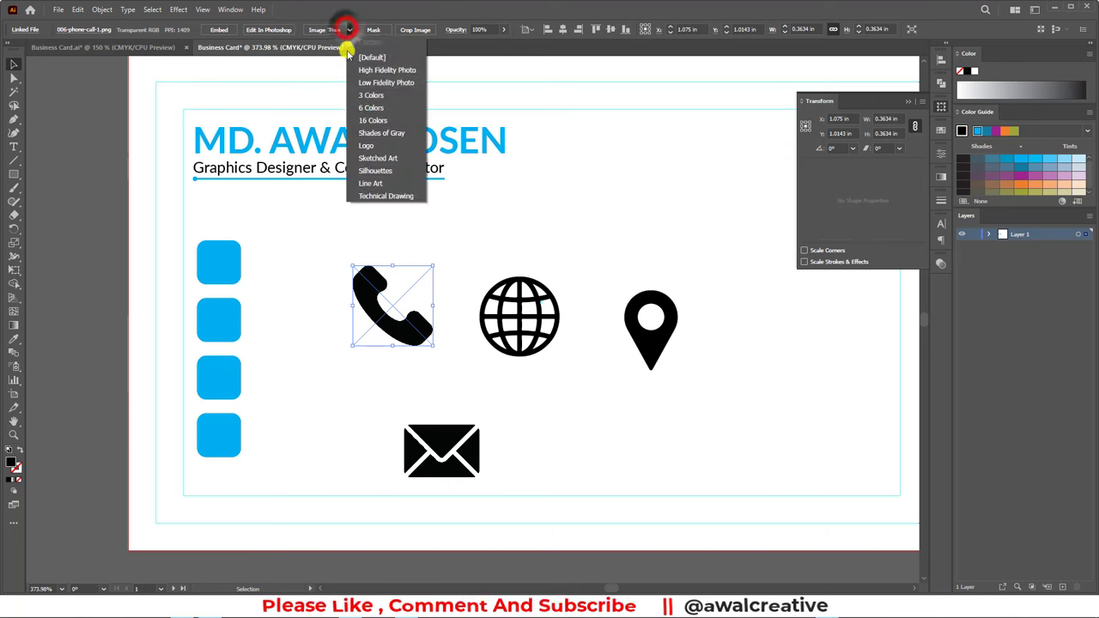
pyautogui.click(378, 157)
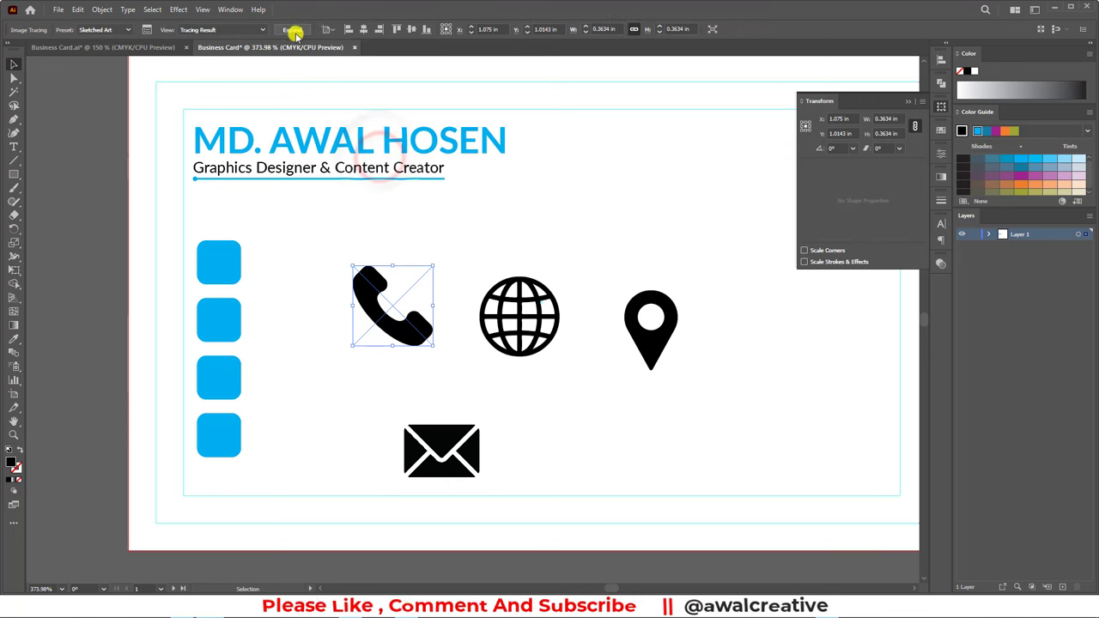
pyautogui.click(292, 29)
pyautogui.click(470, 438)
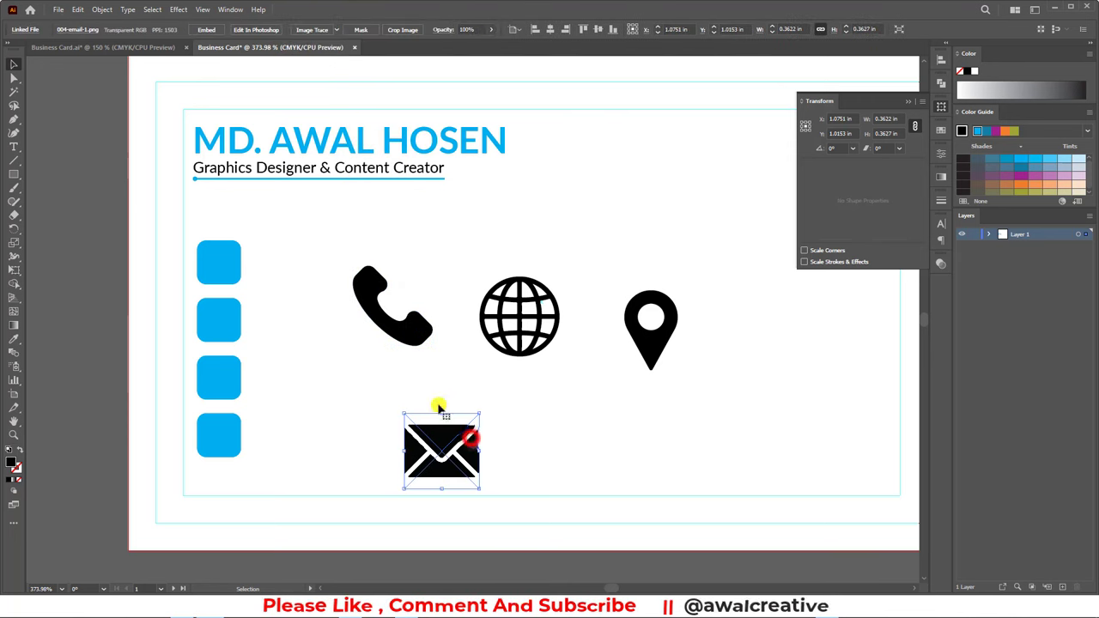
pyautogui.click(339, 29)
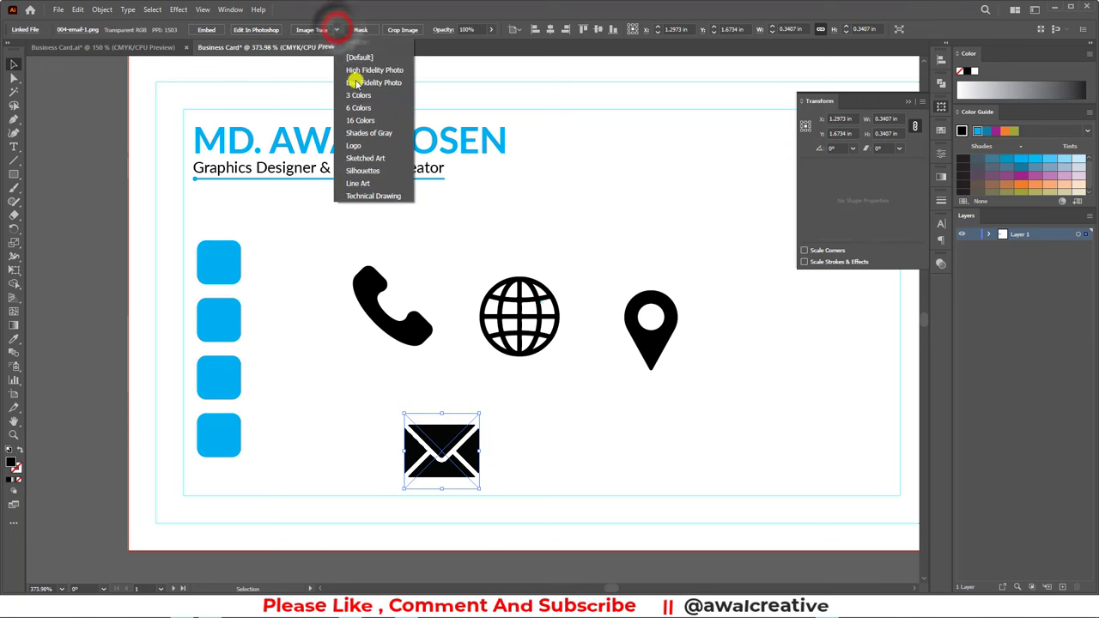
pyautogui.click(386, 152)
pyautogui.click(296, 30)
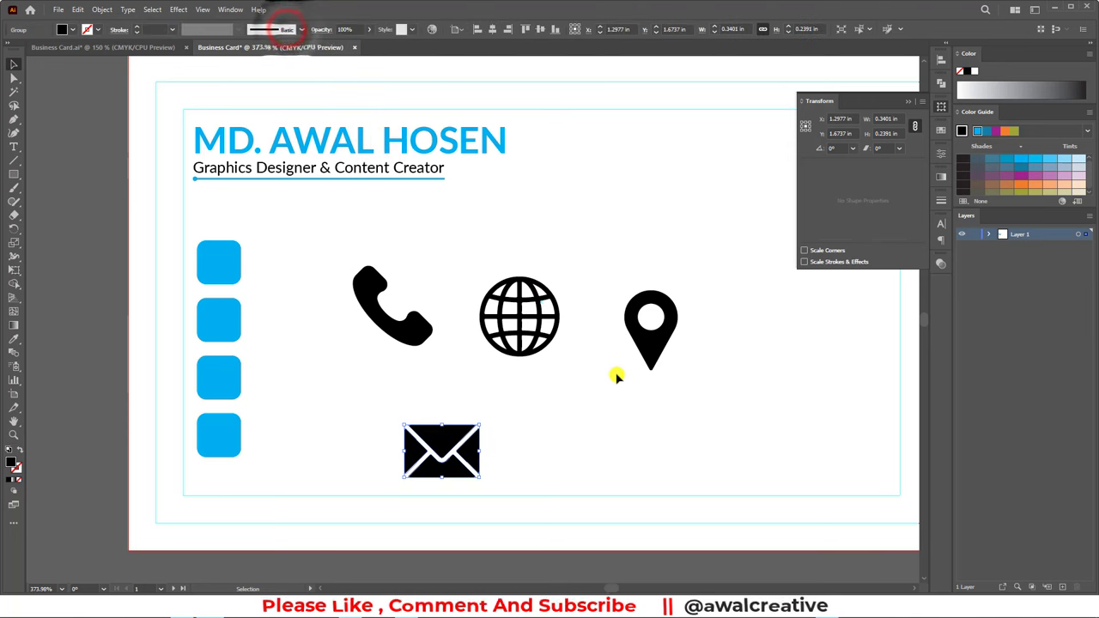
pyautogui.click(570, 425)
# Shrink the phone icon to about 0.116 in, place it on the top blue square, and fill it white
pyautogui.moveTo(324, 239); pyautogui.dragTo(448, 356)
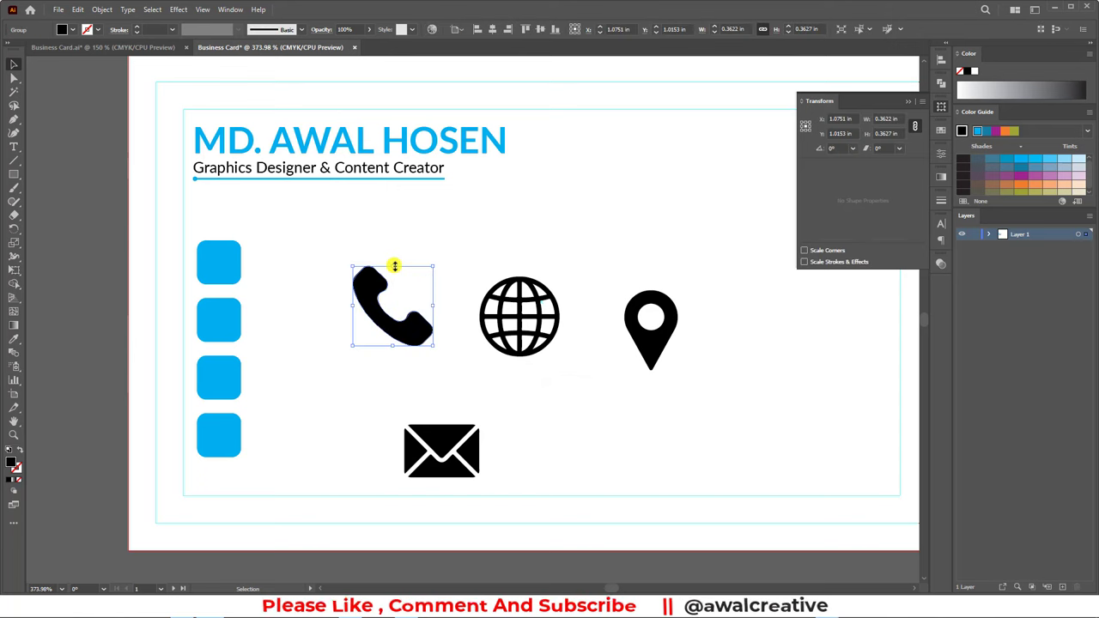
pyautogui.moveTo(394, 266); pyautogui.dragTo(398, 310)
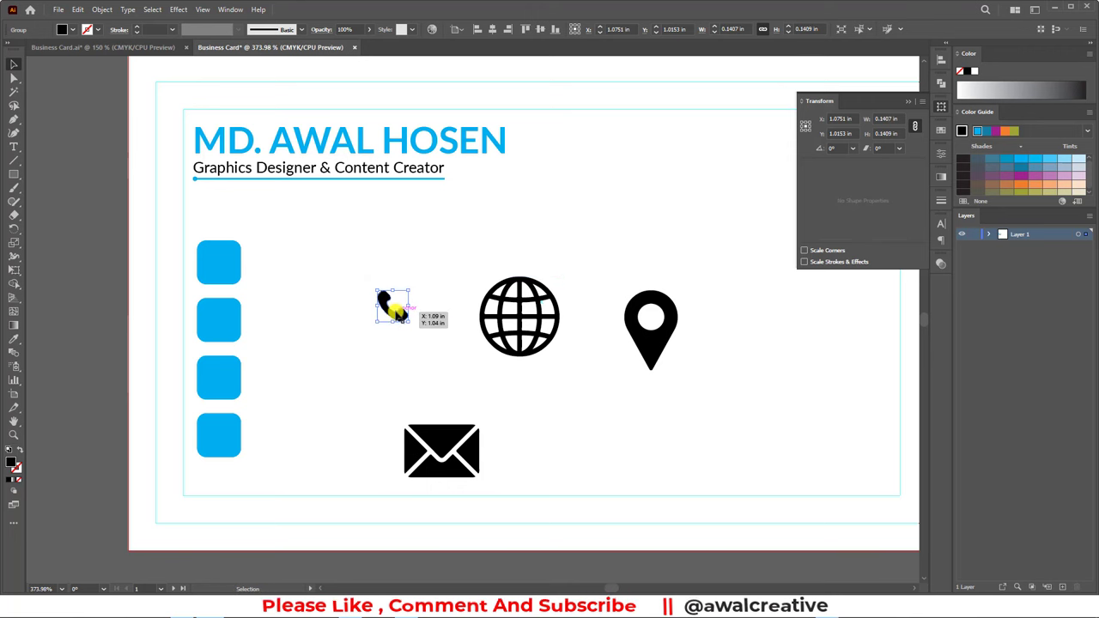
pyautogui.moveTo(379, 314); pyautogui.dragTo(225, 266)
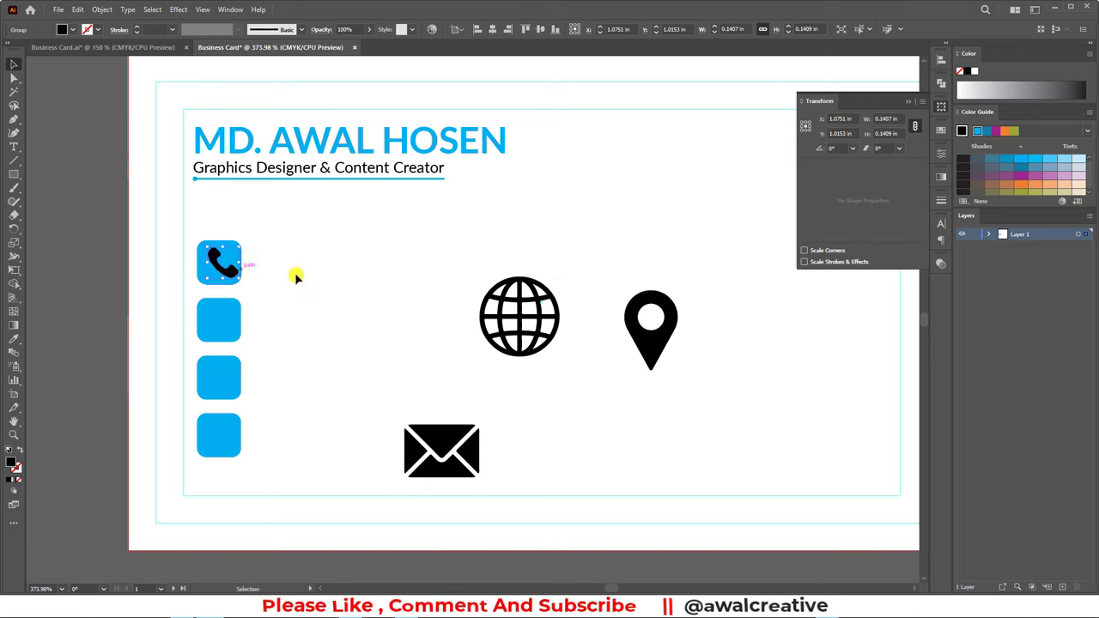
pyautogui.click(77, 32)
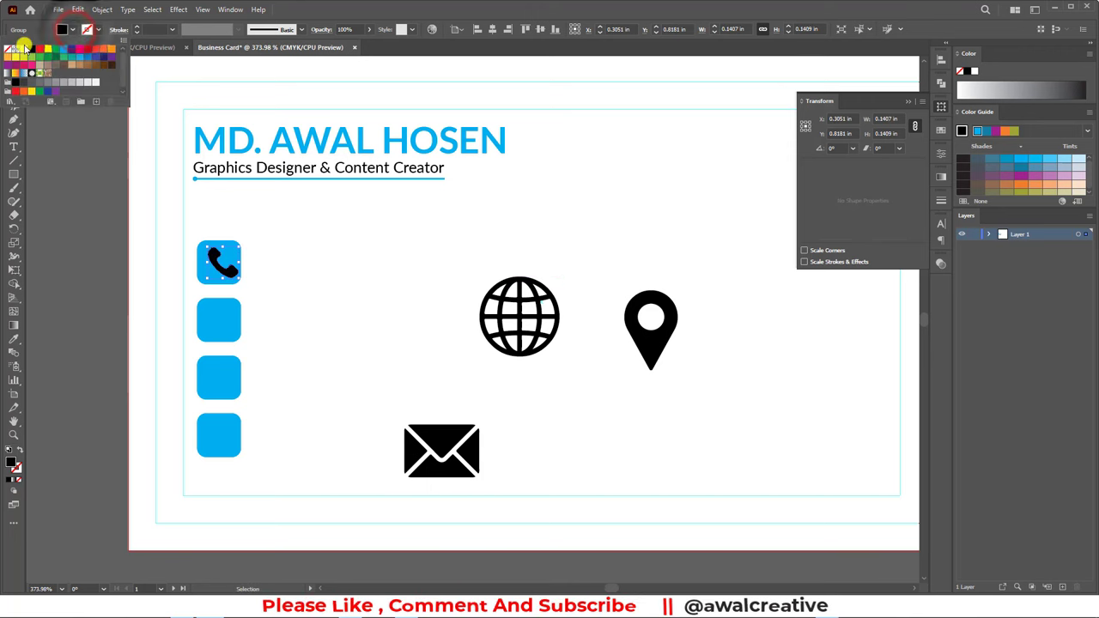
pyautogui.click(19, 52)
pyautogui.click(353, 255)
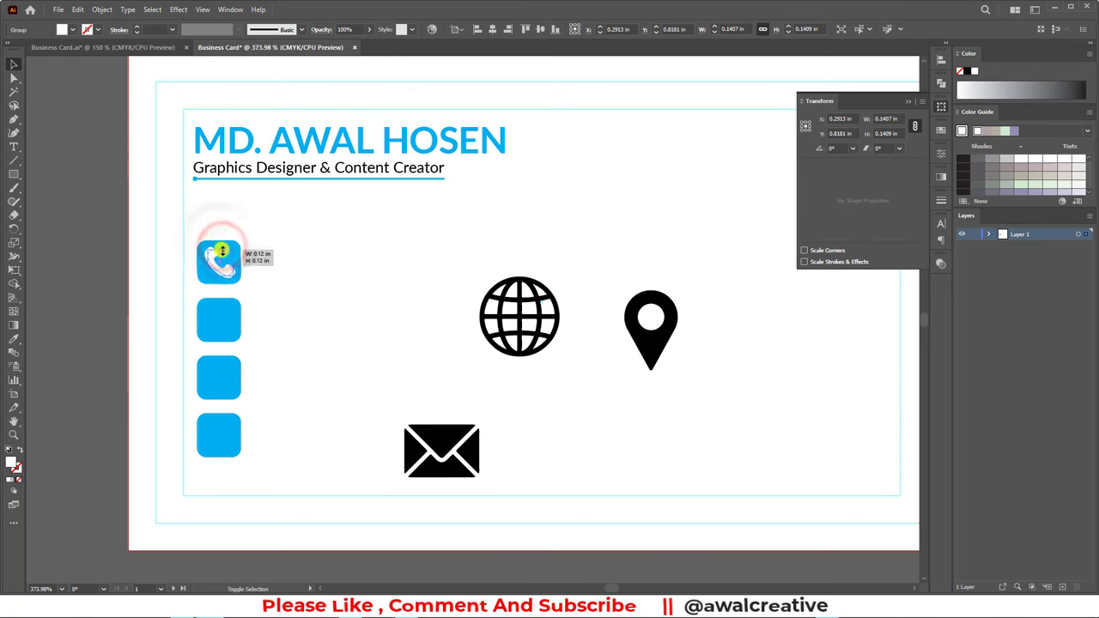
pyautogui.click(347, 252)
pyautogui.click(218, 261)
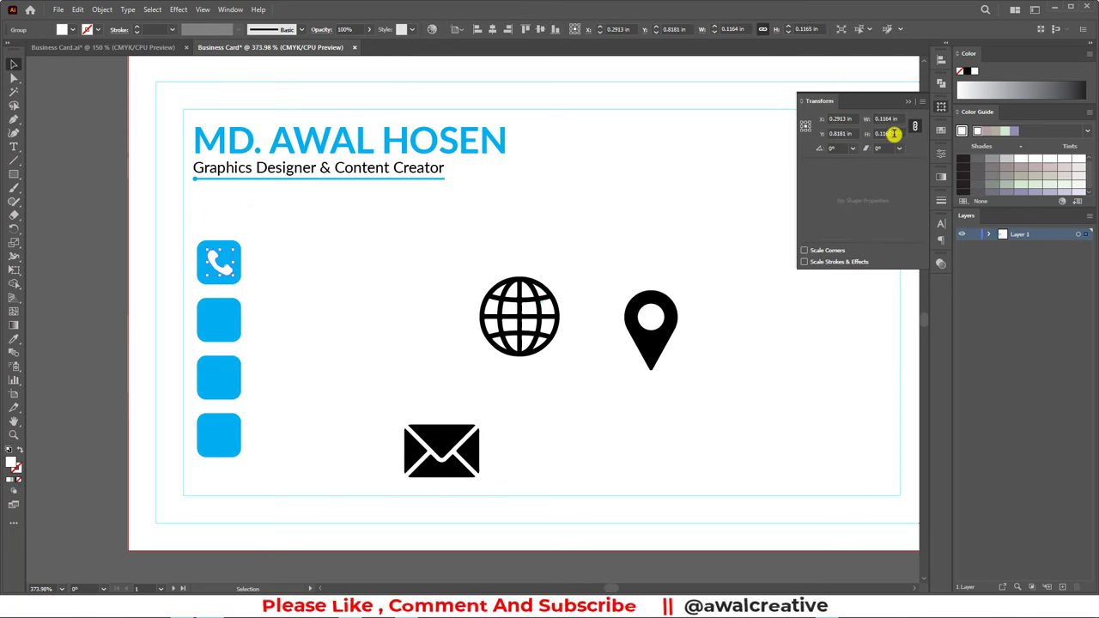
pyautogui.doubleClick(892, 133)
# Shrink the globe and pin (0.1165 in height) and place them in the bottom and third squares
pyautogui.moveTo(466, 246); pyautogui.dragTo(505, 287)
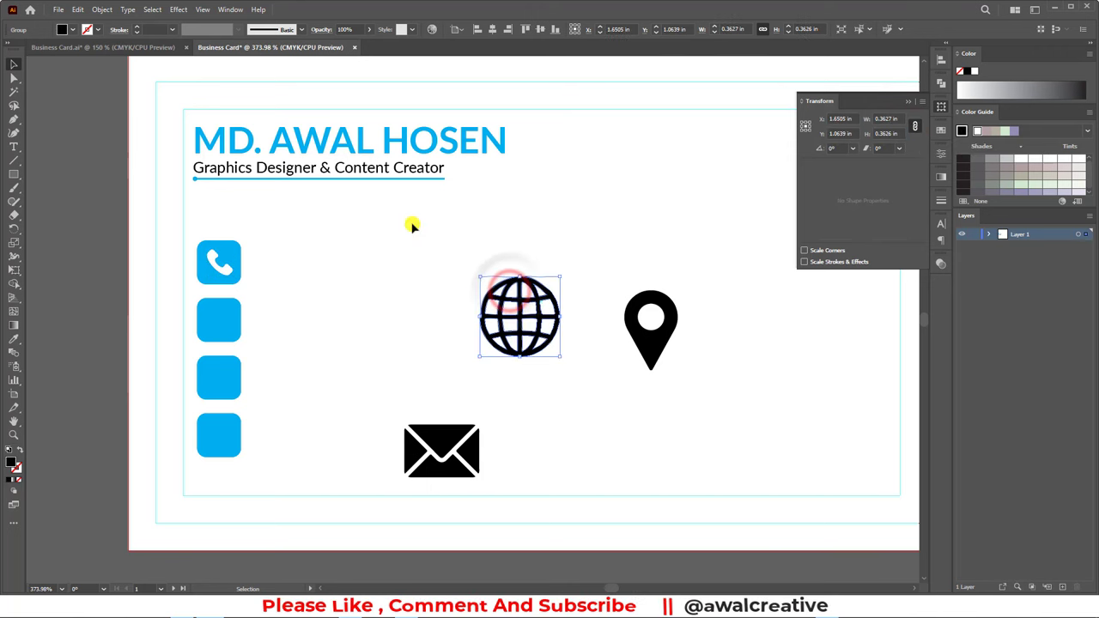
pyautogui.doubleClick(881, 132)
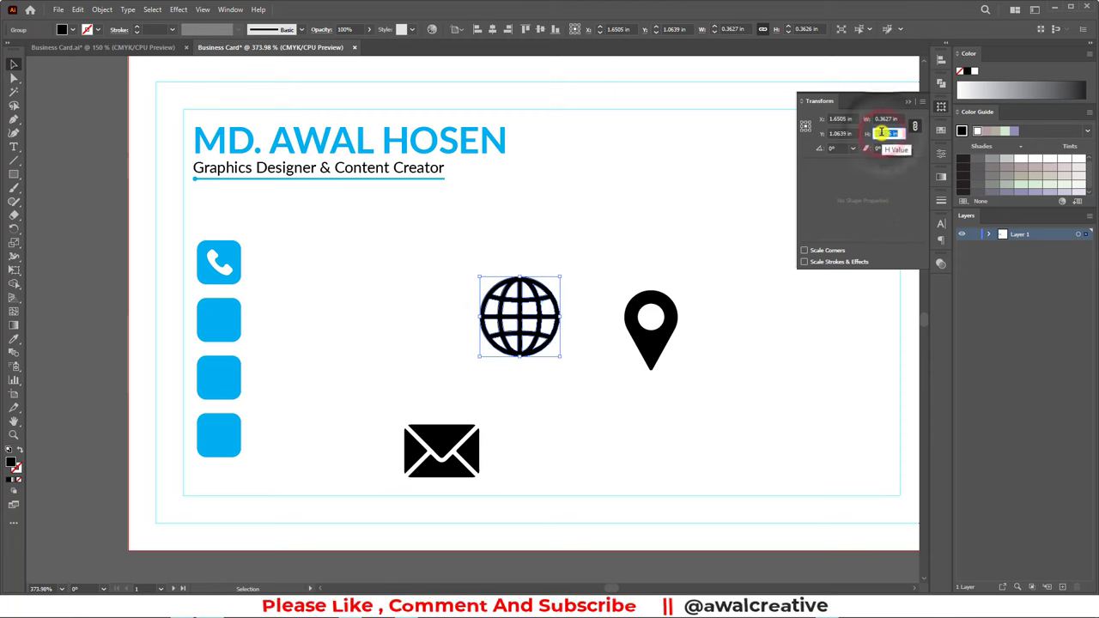
pyautogui.press('Return')
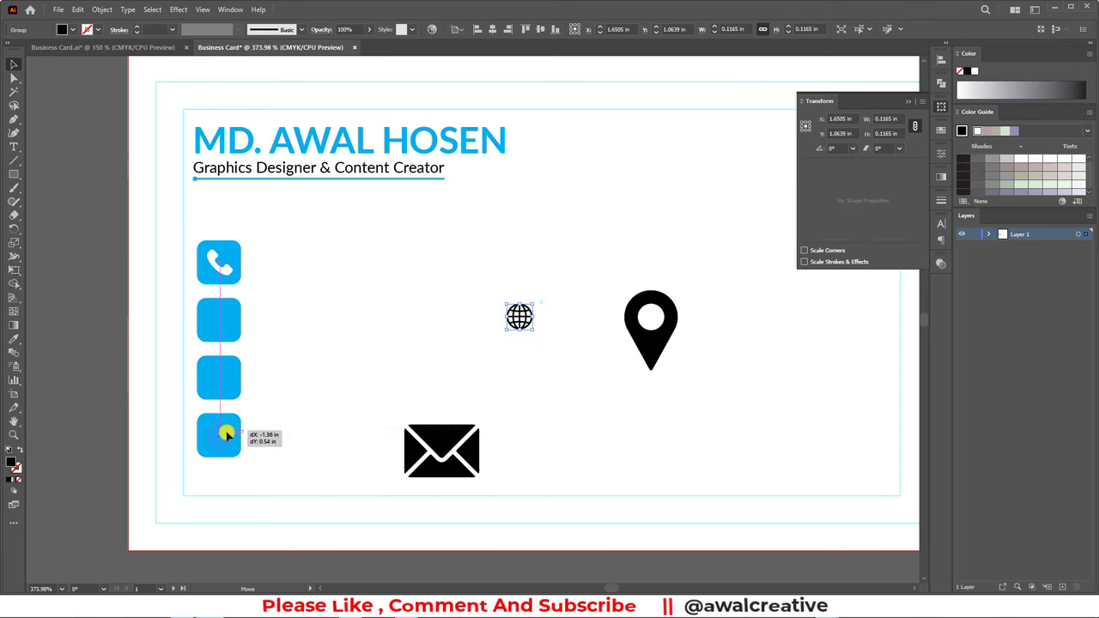
pyautogui.moveTo(519, 317); pyautogui.dragTo(220, 436)
pyautogui.click(650, 344)
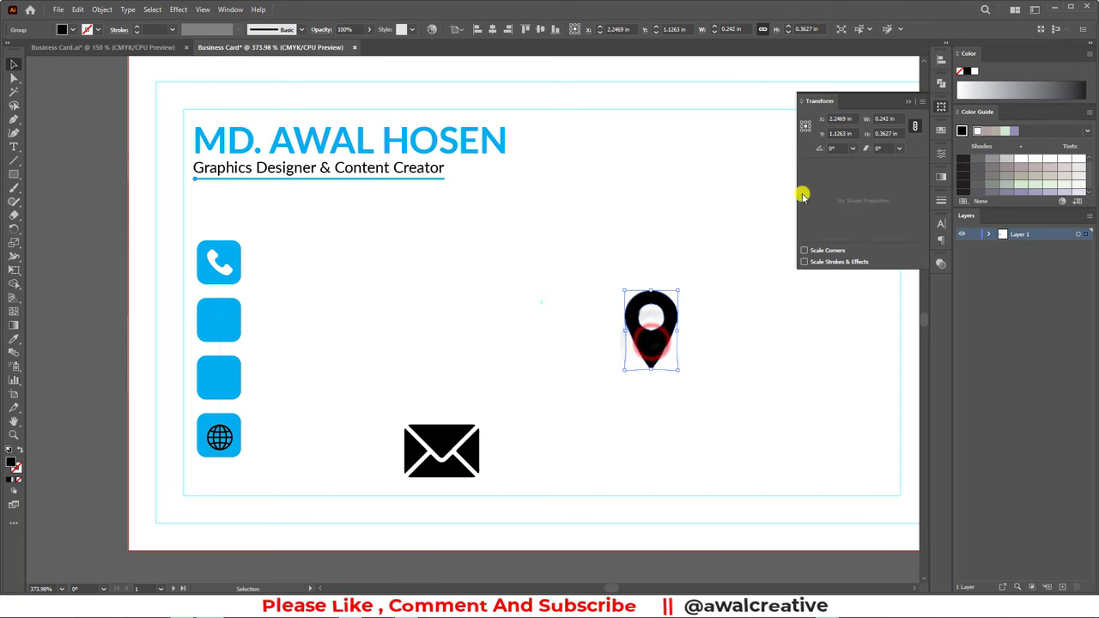
pyautogui.write('0.1165 in')
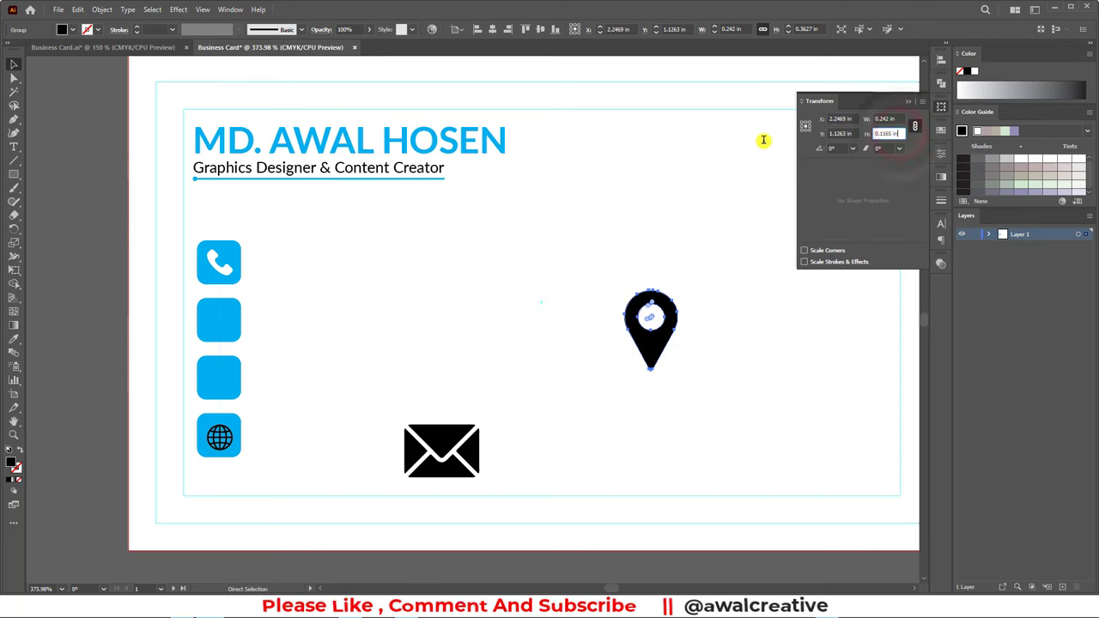
pyautogui.press('Return')
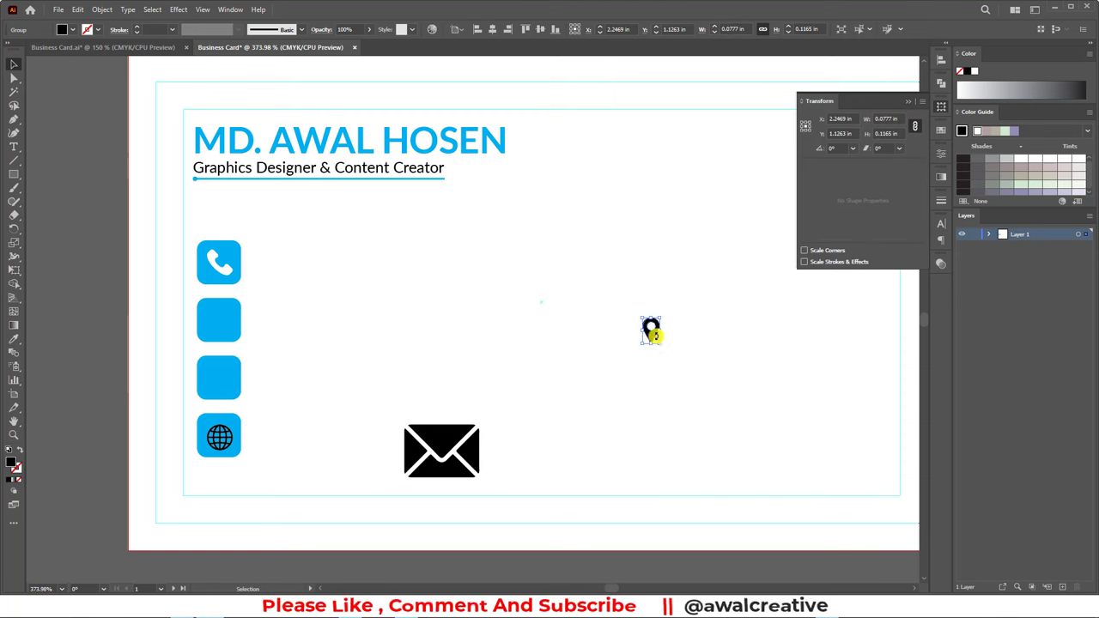
pyautogui.moveTo(649, 334); pyautogui.dragTo(218, 386)
# Resize the envelope to 0.1777 × 0.125 in and place it in the second blue square
pyautogui.moveTo(509, 465); pyautogui.dragTo(510, 466)
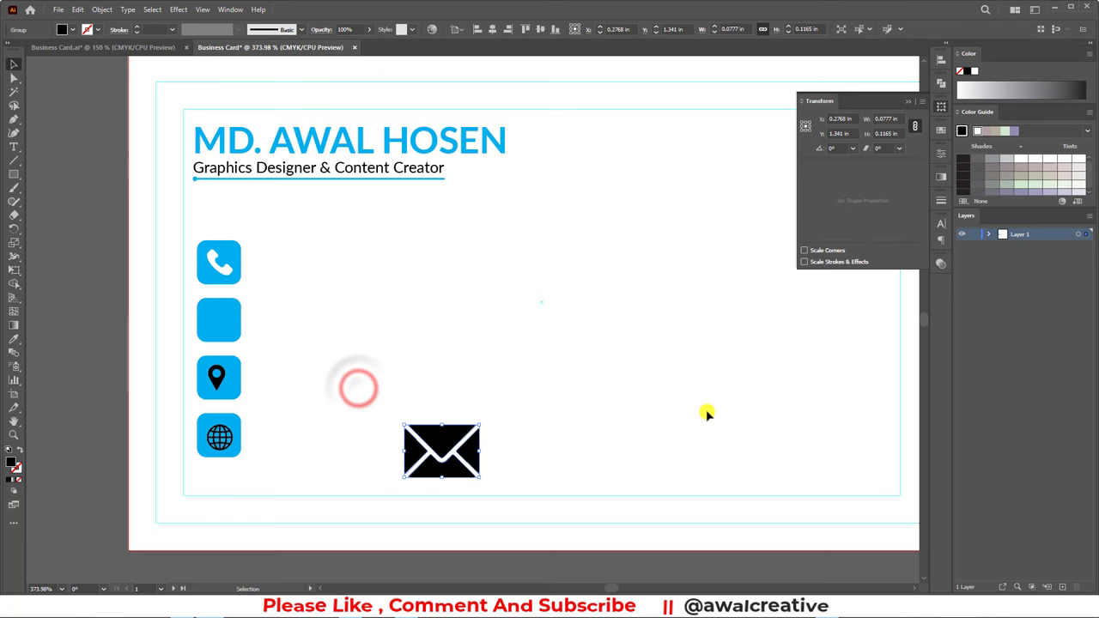
pyautogui.click(882, 133)
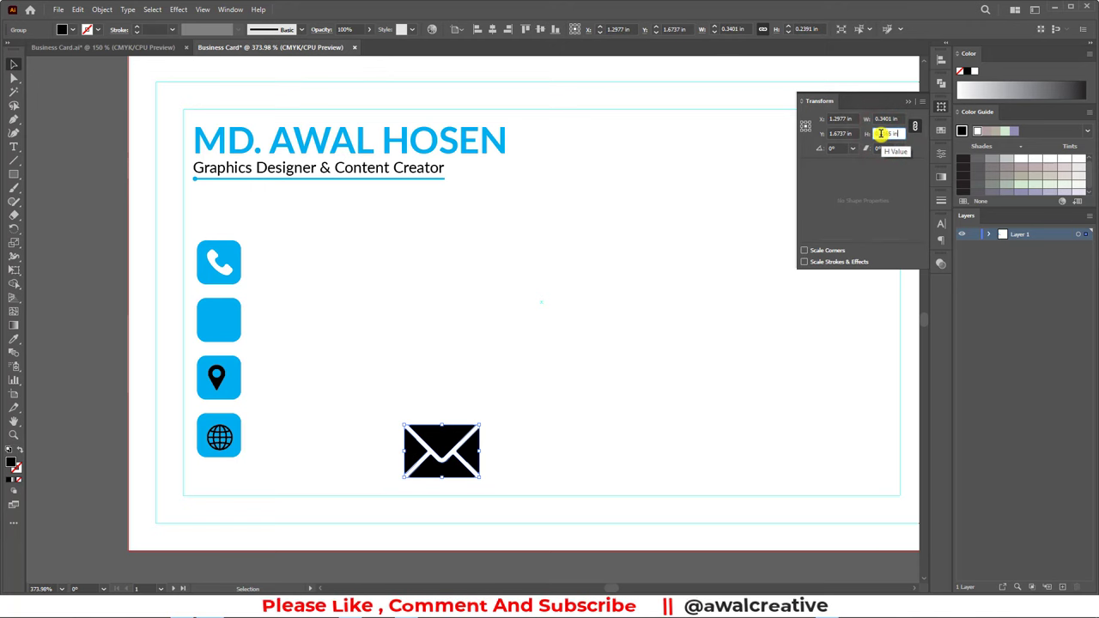
pyautogui.press('Return')
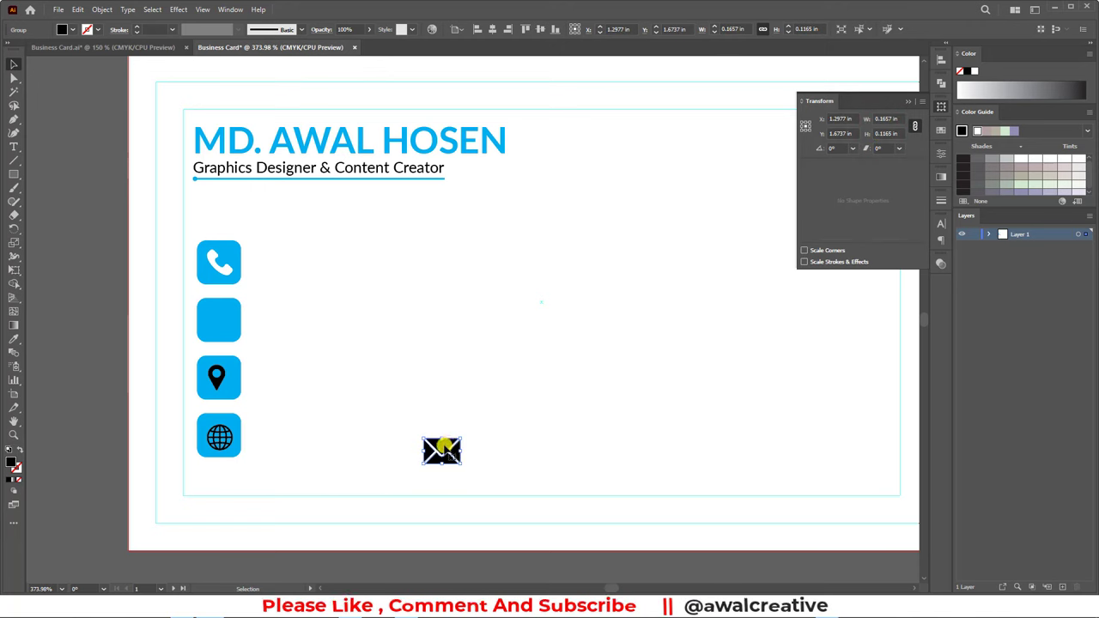
pyautogui.moveTo(442, 448); pyautogui.dragTo(220, 316)
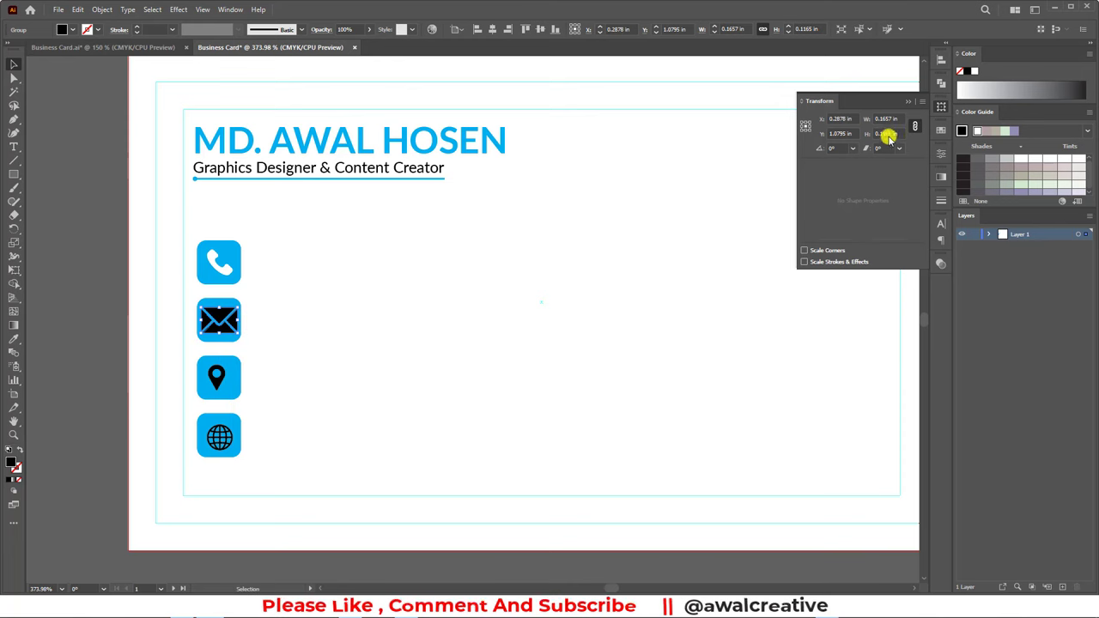
pyautogui.write('0')
pyautogui.press('Return')
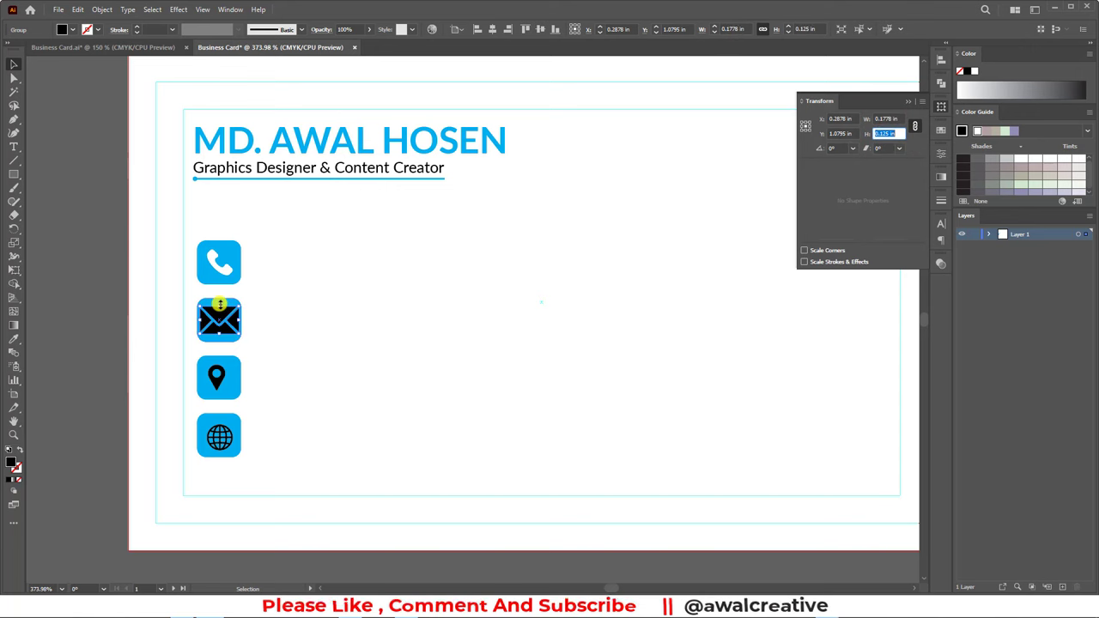
pyautogui.moveTo(220, 305); pyautogui.dragTo(220, 307)
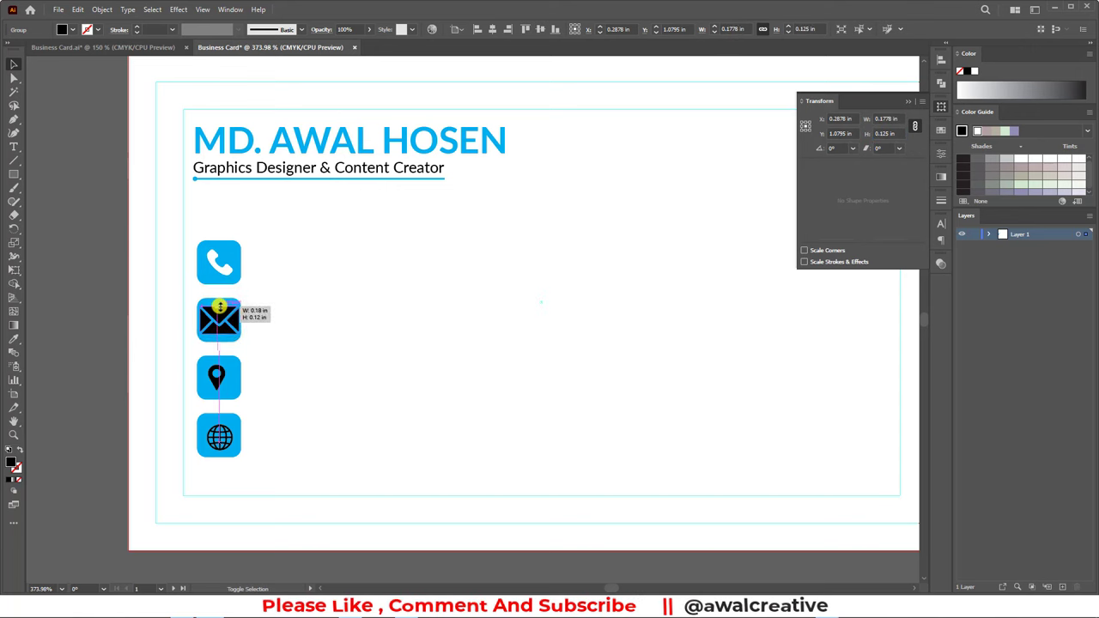
pyautogui.click(326, 286)
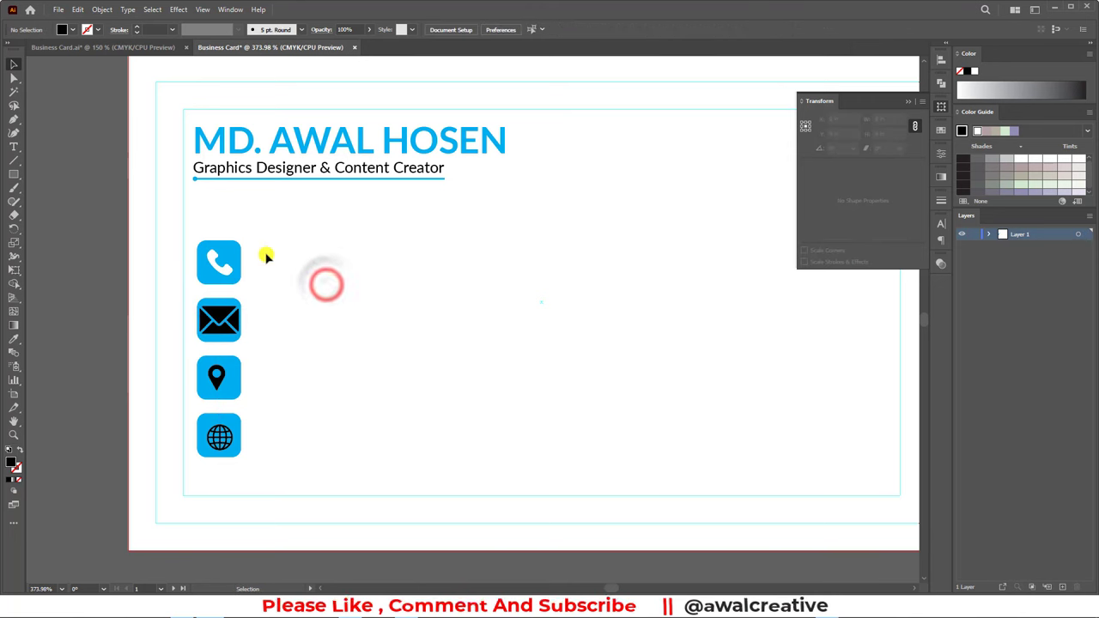
pyautogui.click(218, 315)
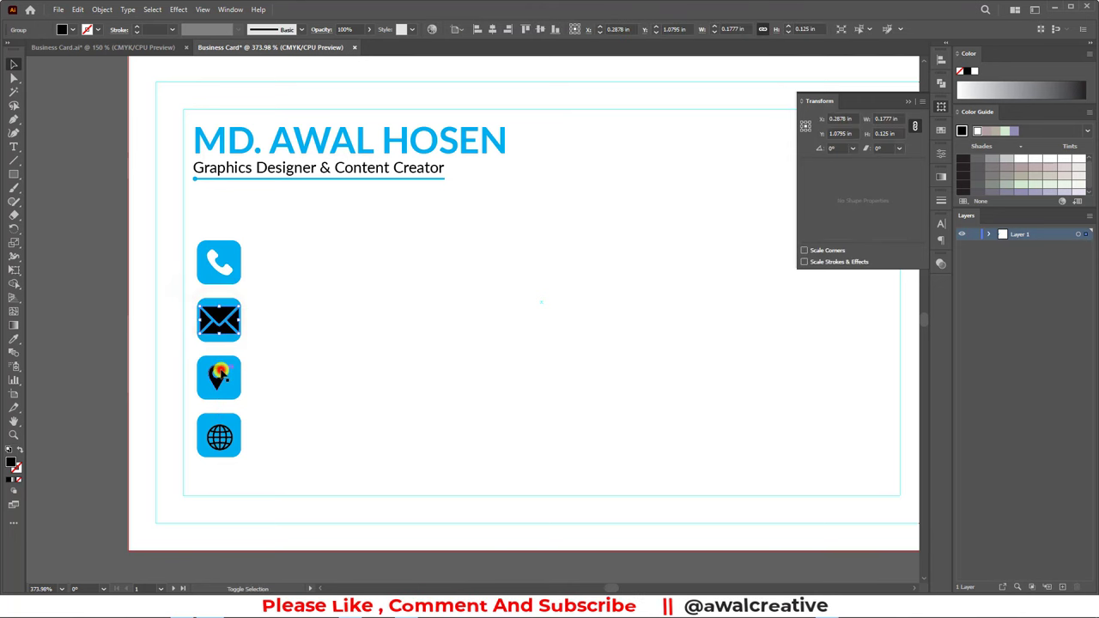
# Fill the envelope, location pin and globe icons white
pyautogui.keyDown('shift'); pyautogui.click(219, 375); pyautogui.keyUp('shift')
pyautogui.keyDown('shift'); pyautogui.click(219, 436); pyautogui.keyUp('shift')
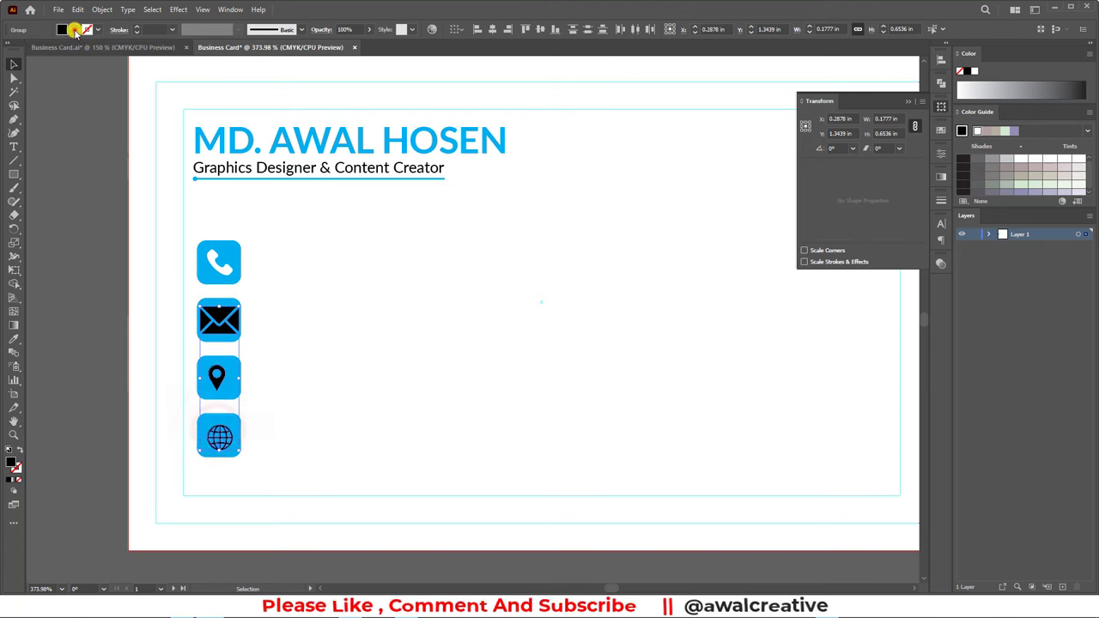
pyautogui.click(72, 29)
pyautogui.click(27, 51)
pyautogui.click(423, 357)
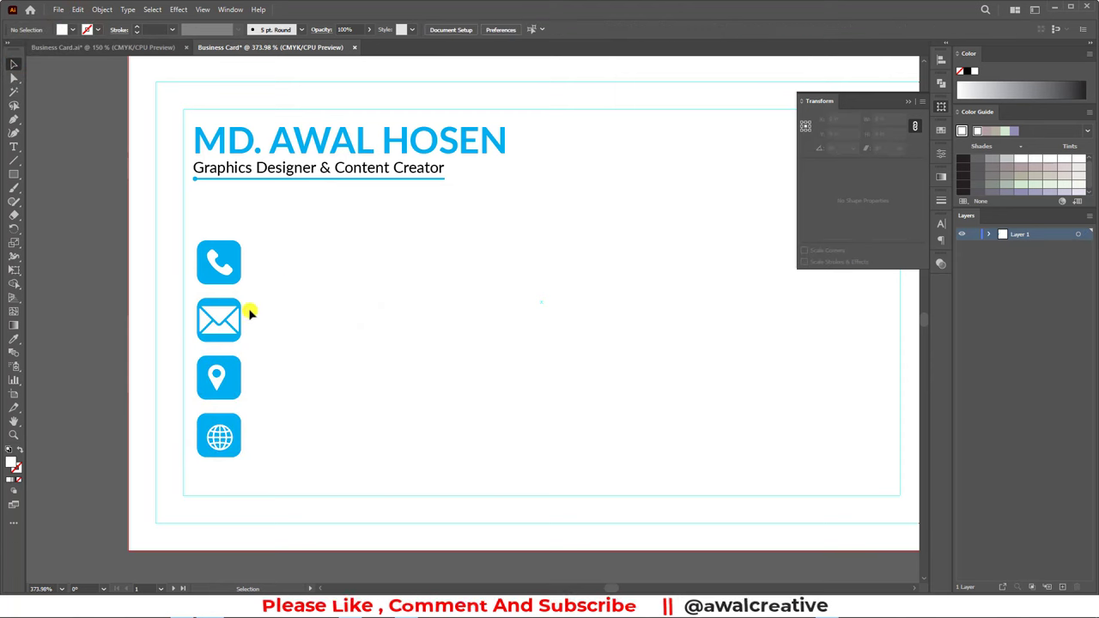
# Zoom in and shrink the envelope to about 0.15 × 0.11 in, then fit the card in view
pyautogui.click(12, 436)
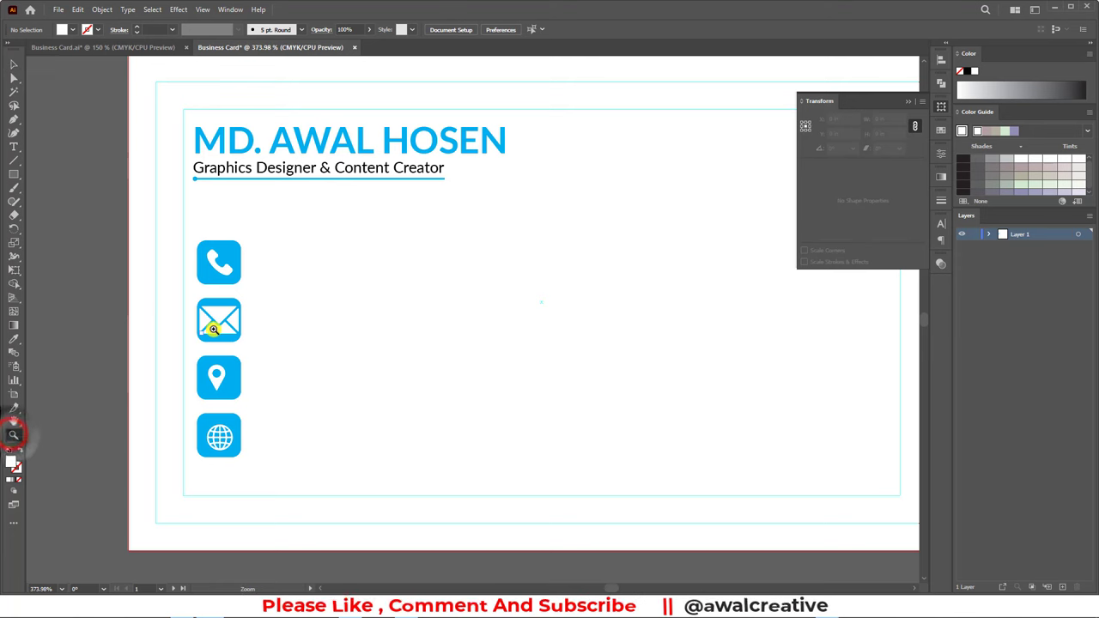
pyautogui.click(216, 324)
pyautogui.click(520, 308)
pyautogui.click(427, 323)
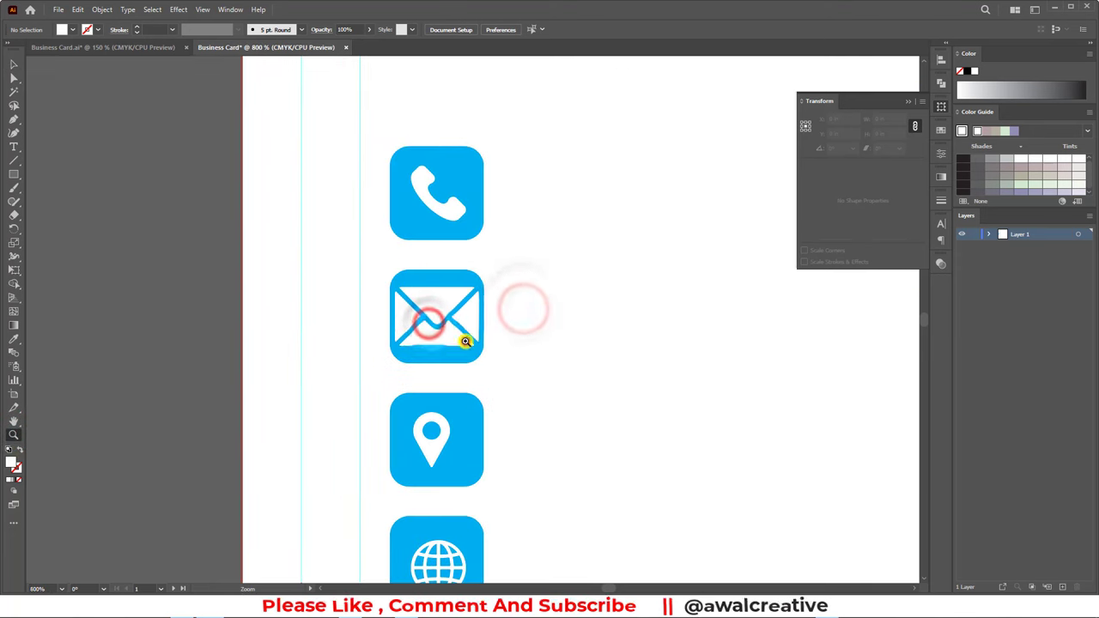
pyautogui.click(467, 334)
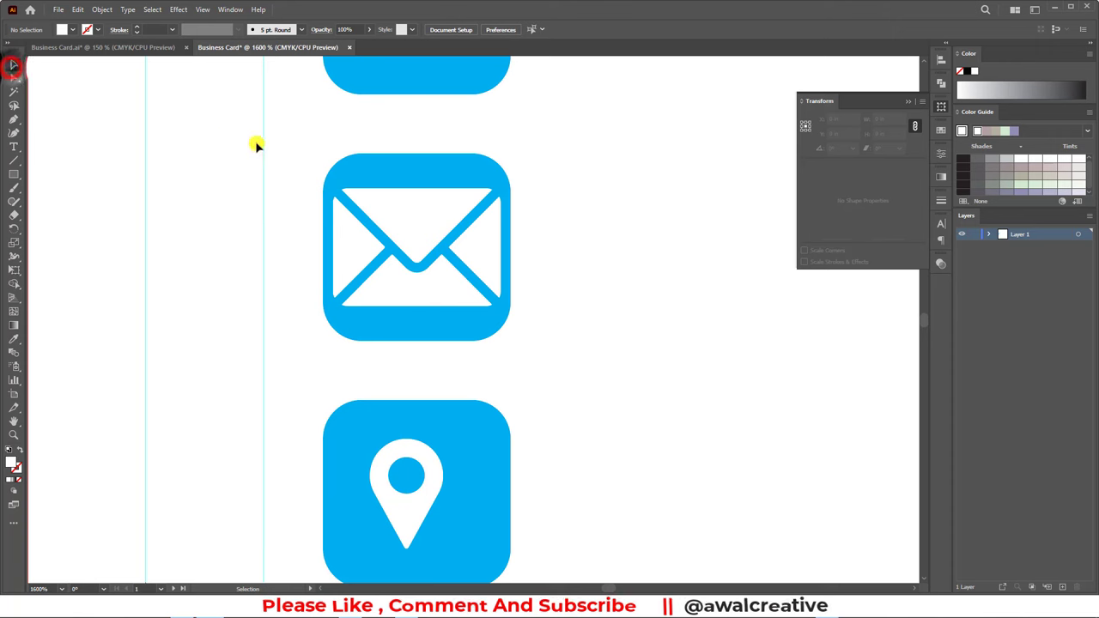
pyautogui.click(429, 212)
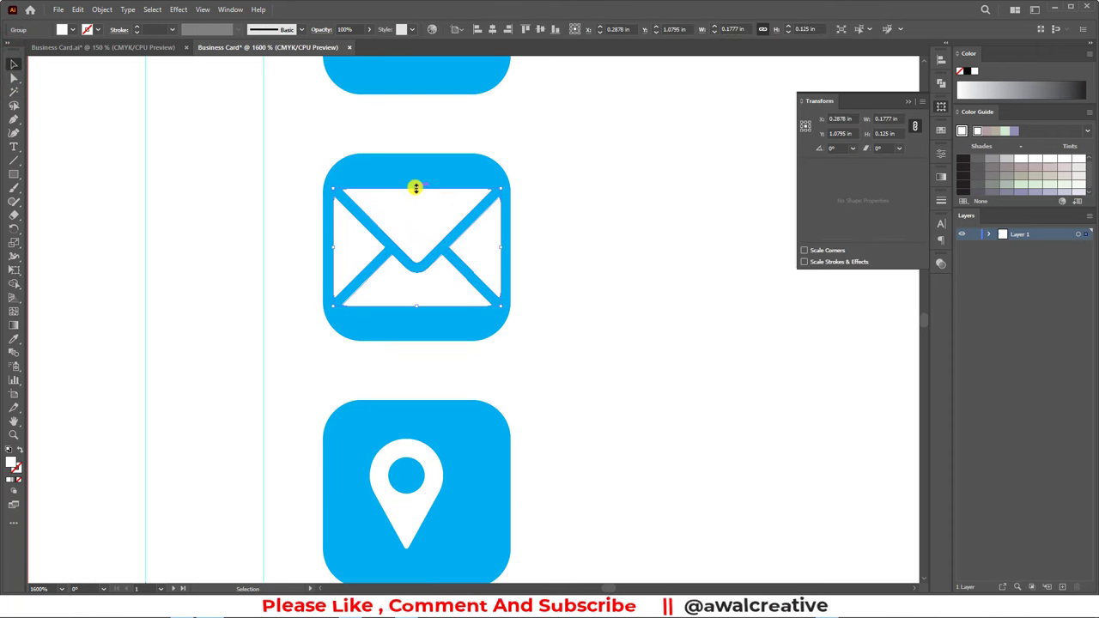
pyautogui.moveTo(415, 188); pyautogui.dragTo(417, 200)
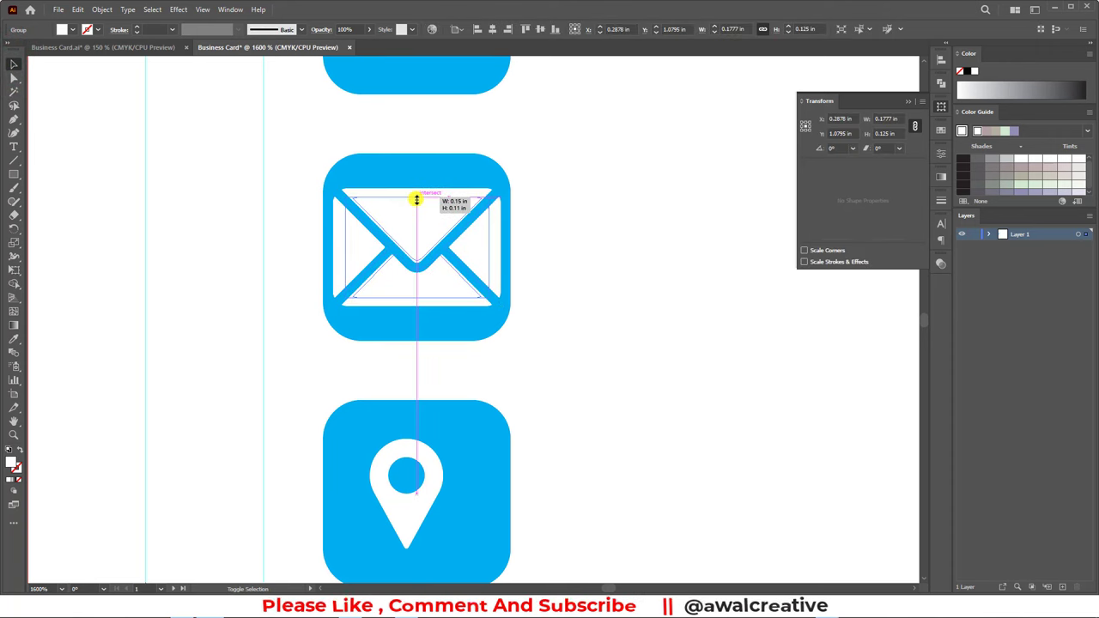
pyautogui.click(581, 197)
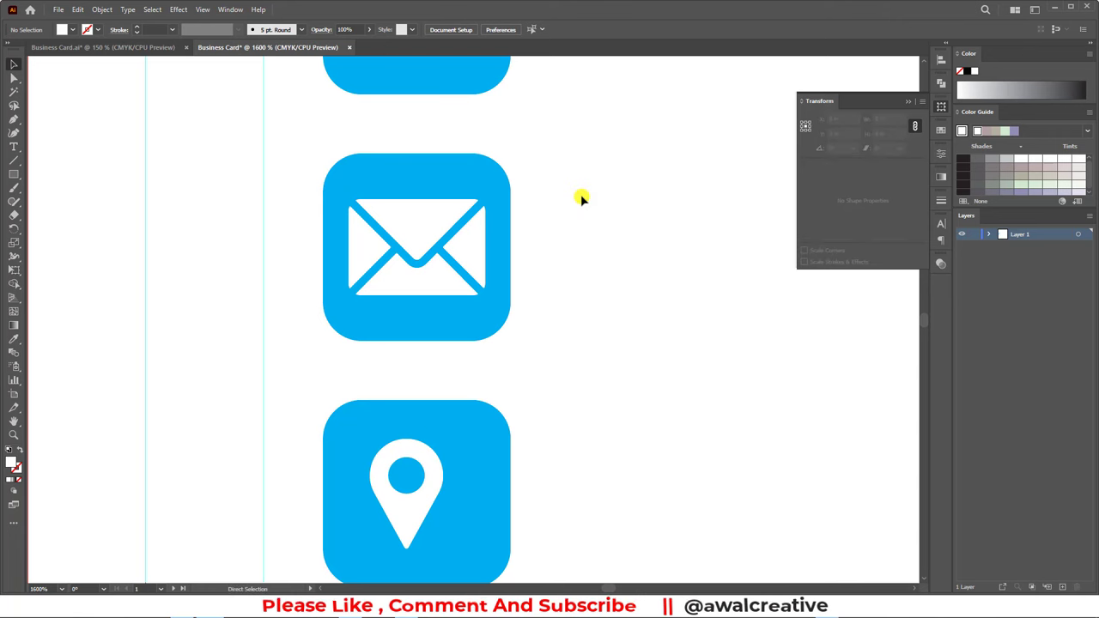
pyautogui.hotkey('ctrl', '0')
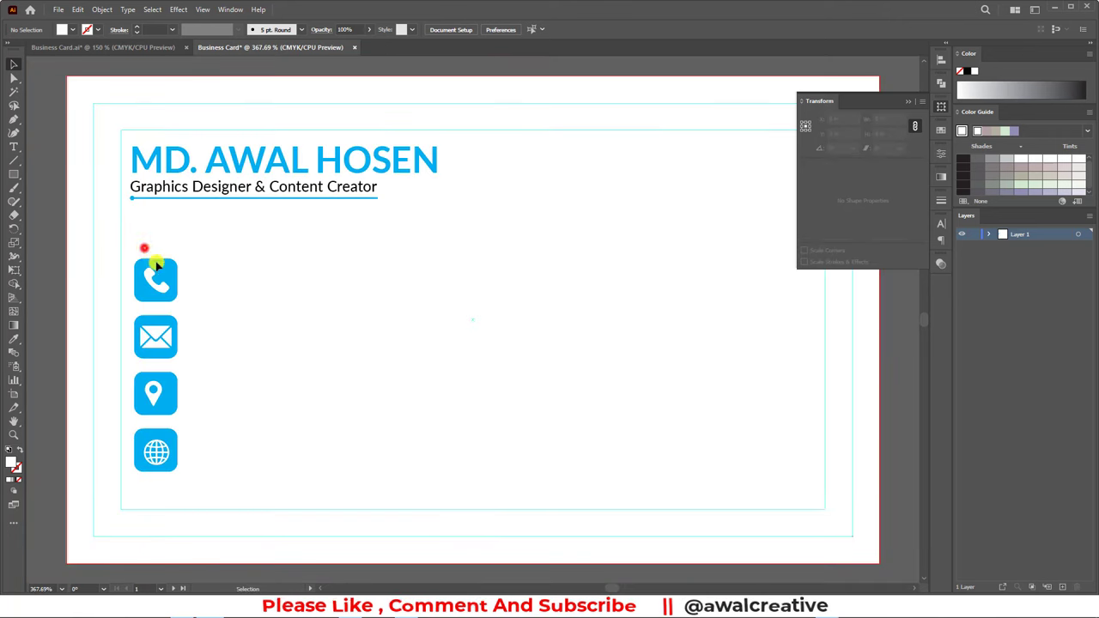
# Centre the phone, envelope, pin and globe icons on their blue tiles using Align
pyautogui.moveTo(158, 267); pyautogui.dragTo(193, 300)
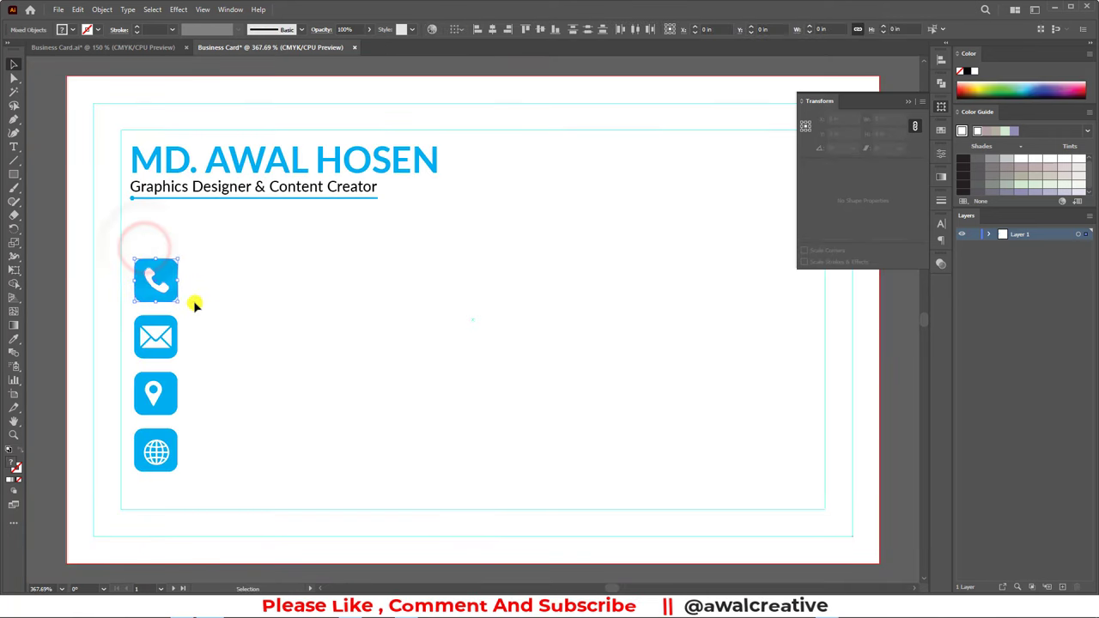
pyautogui.click(495, 32)
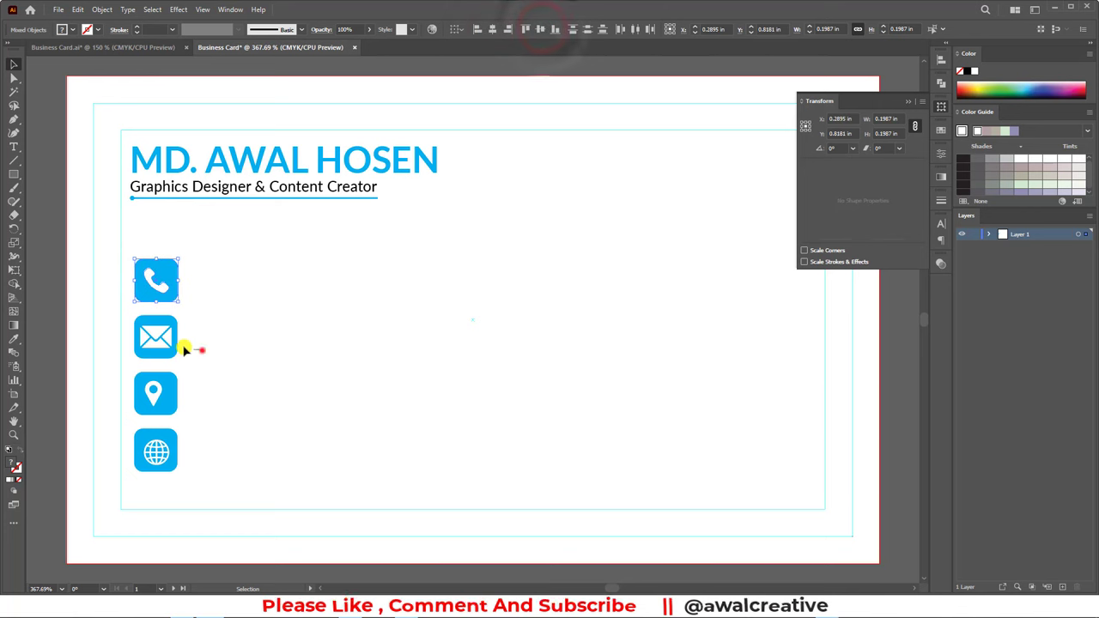
pyautogui.moveTo(202, 348); pyautogui.dragTo(121, 326)
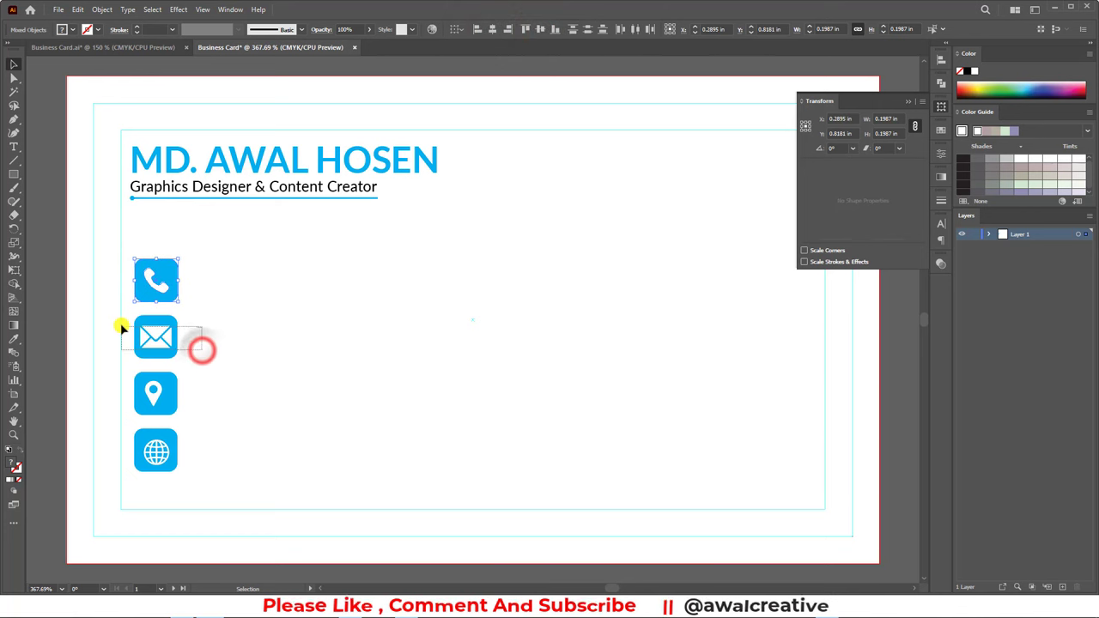
pyautogui.click(496, 31)
pyautogui.moveTo(194, 415); pyautogui.dragTo(182, 347)
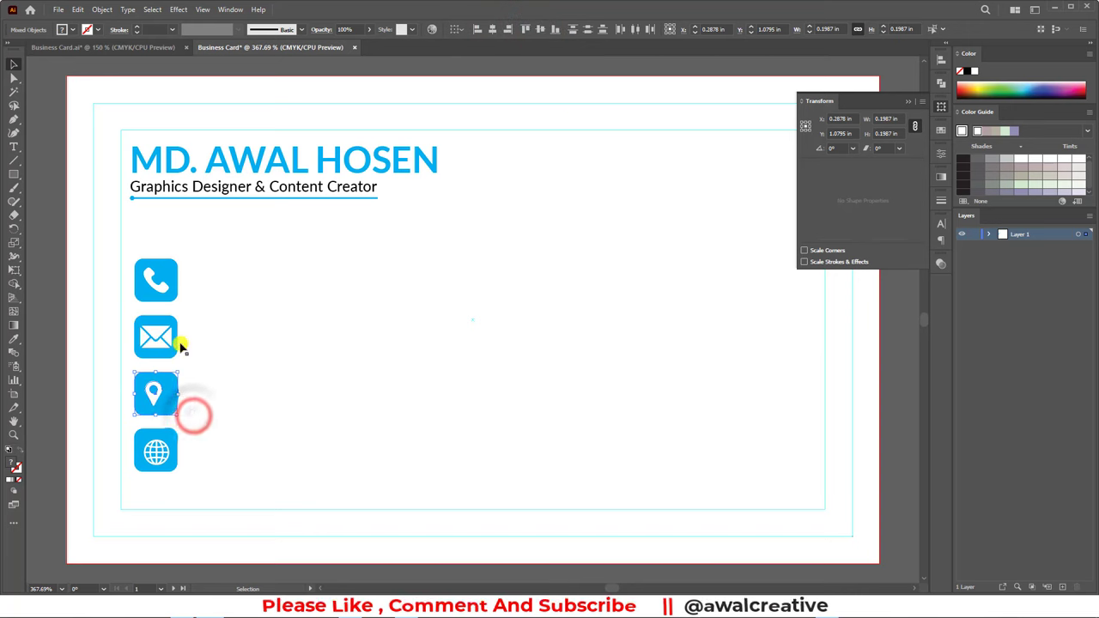
pyautogui.click(498, 29)
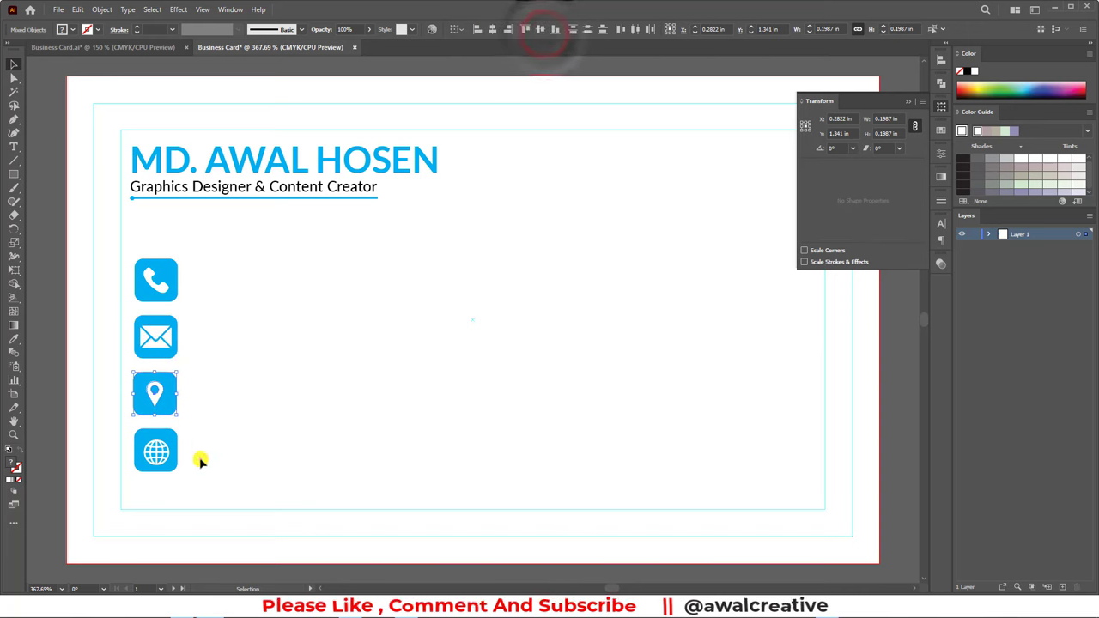
pyautogui.moveTo(196, 465); pyautogui.dragTo(136, 453)
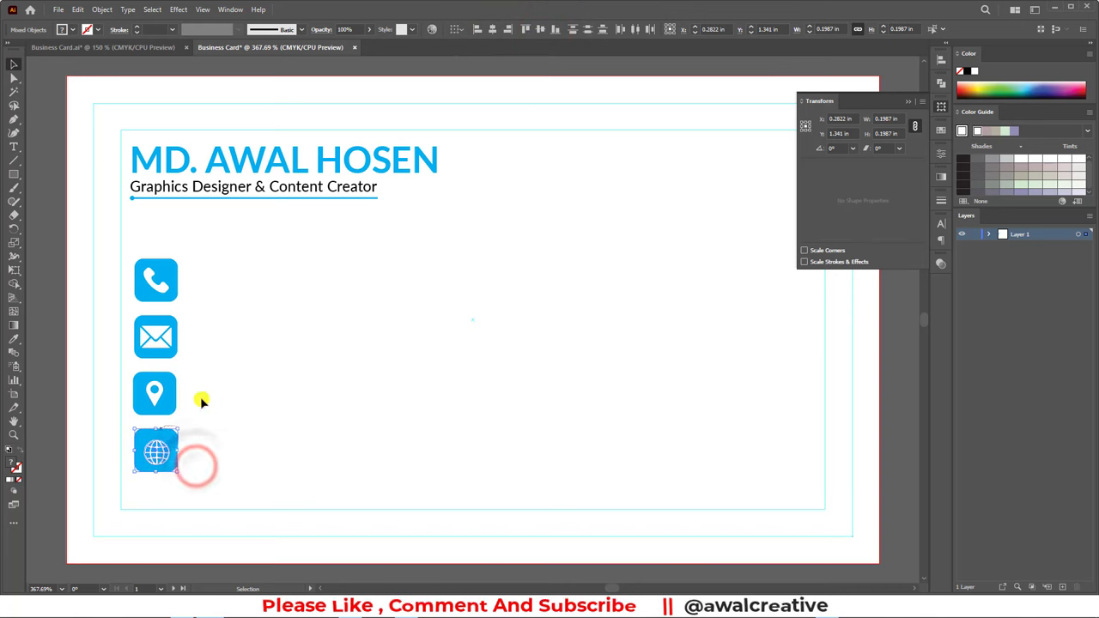
pyautogui.click(486, 30)
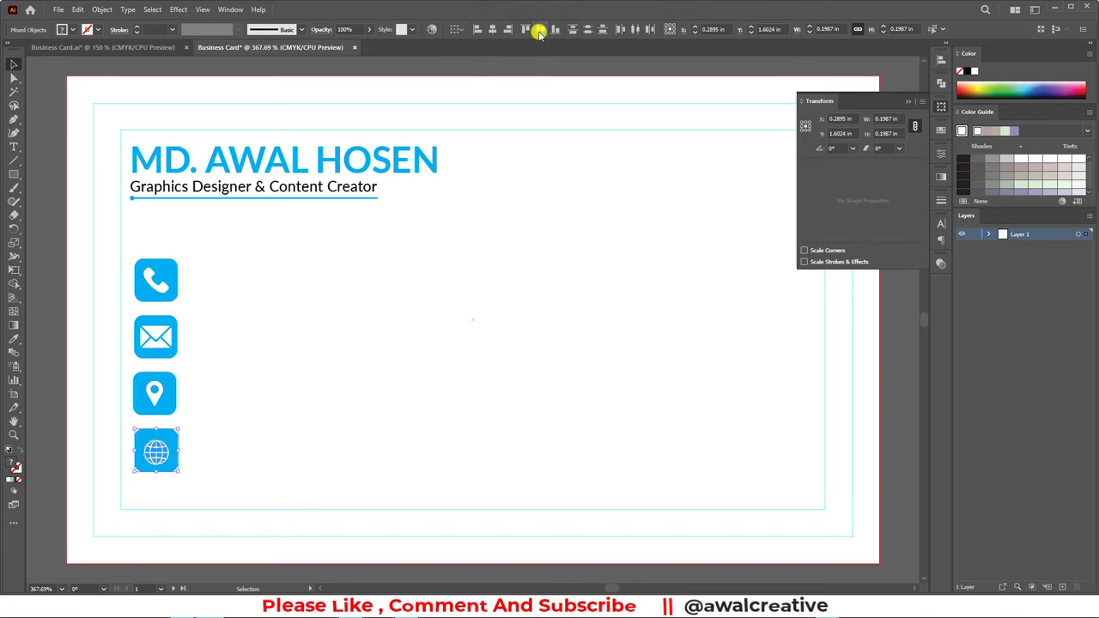
pyautogui.click(220, 307)
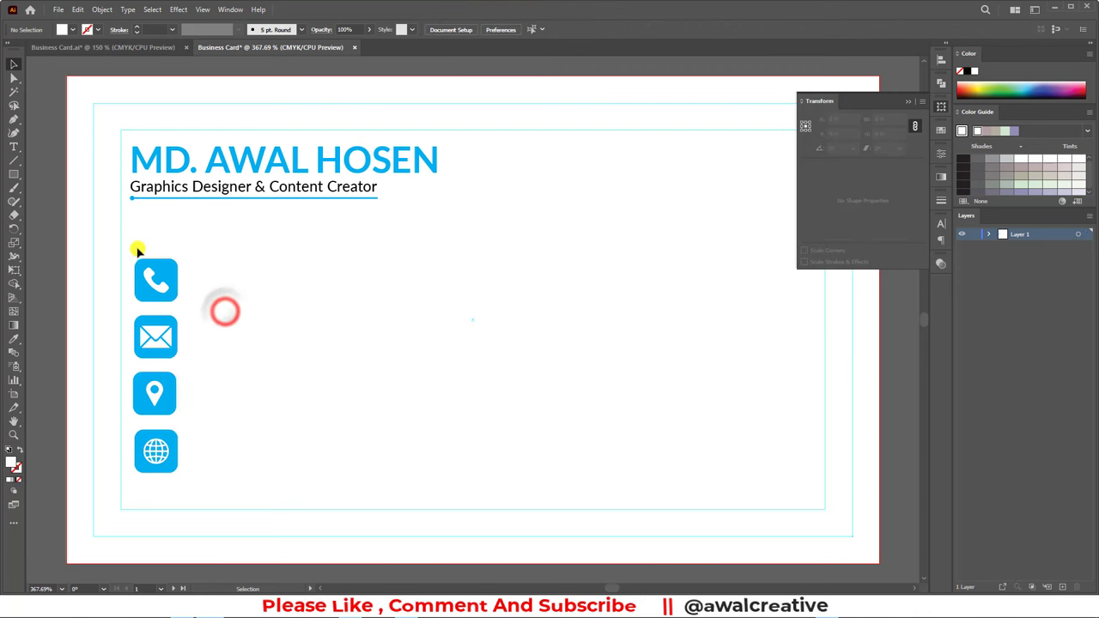
# Check each icon group's parts with the Direct Selection tool, then deselect
pyautogui.moveTo(137, 249); pyautogui.dragTo(204, 300)
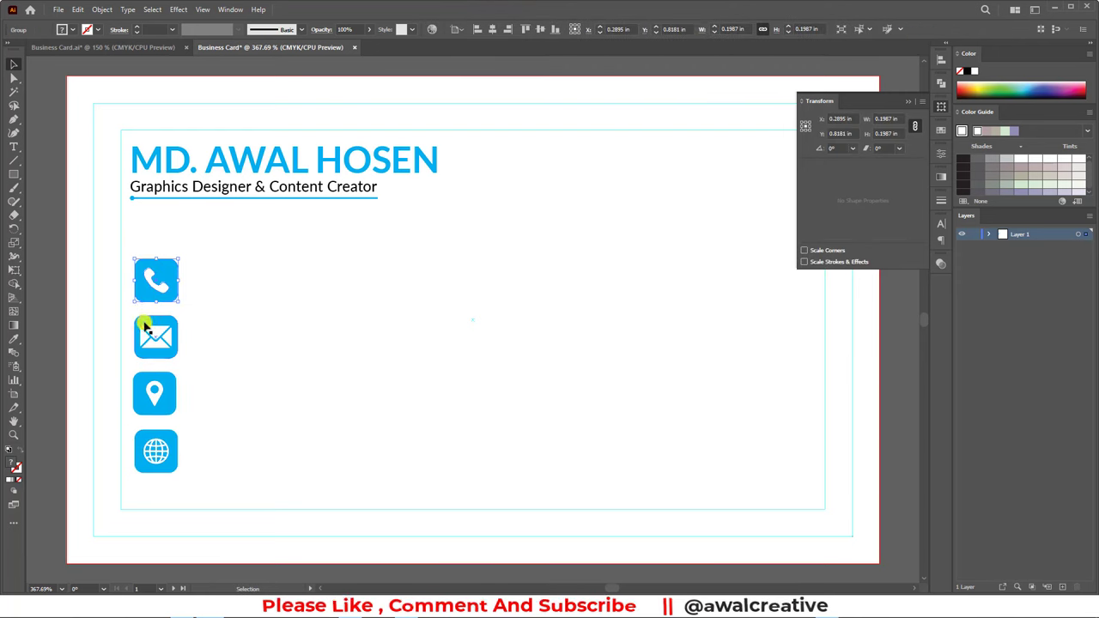
pyautogui.press('a')
pyautogui.moveTo(128, 309); pyautogui.dragTo(219, 362)
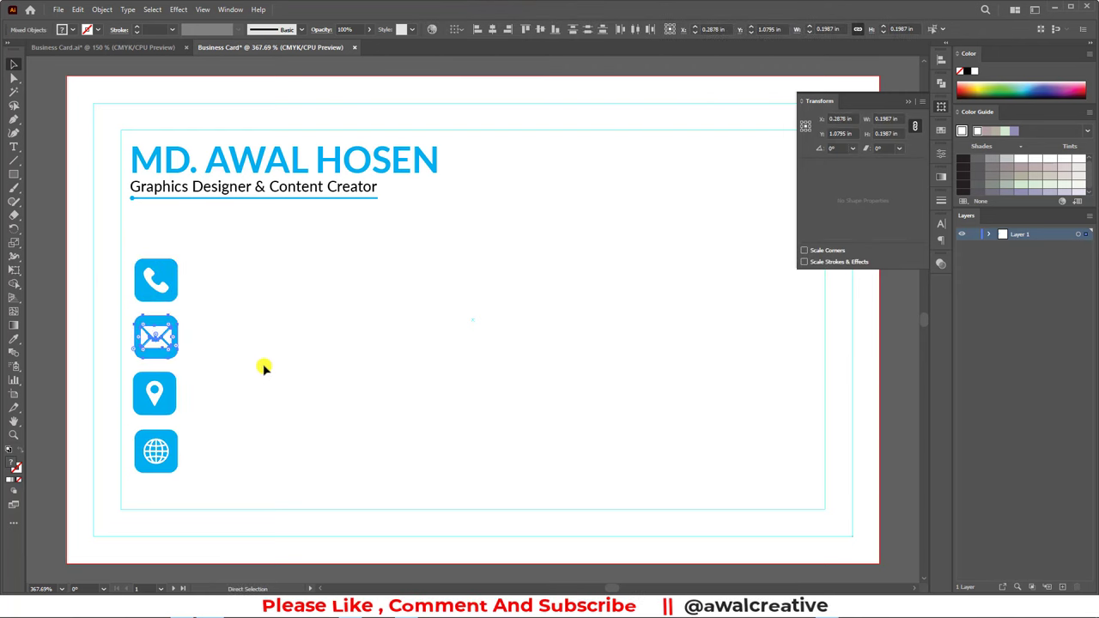
pyautogui.moveTo(123, 369); pyautogui.dragTo(208, 417)
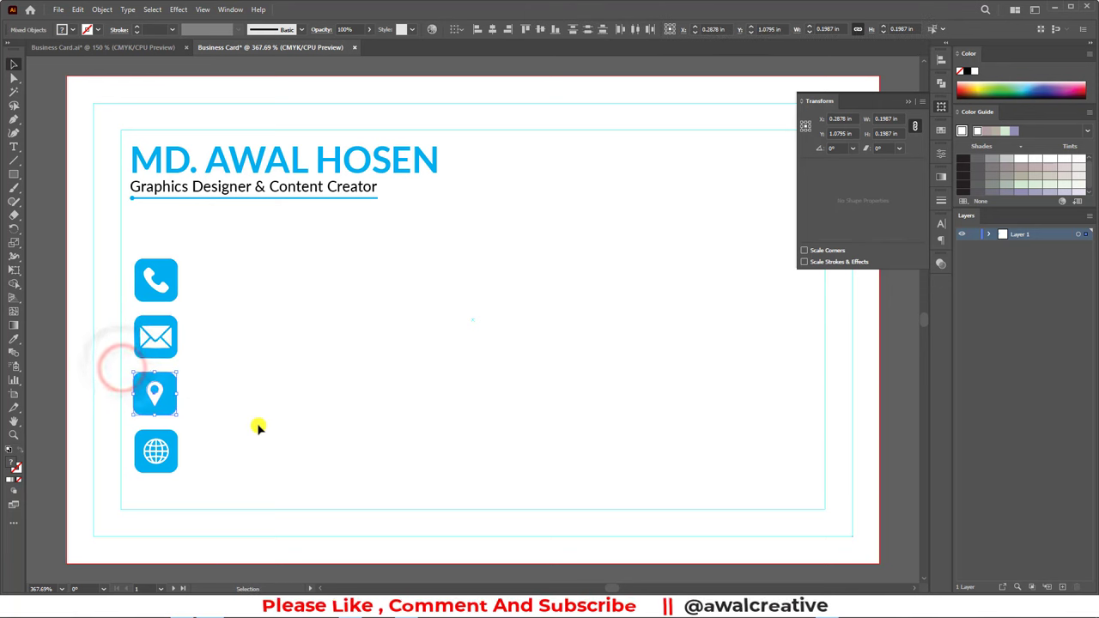
pyautogui.moveTo(126, 430); pyautogui.dragTo(216, 483)
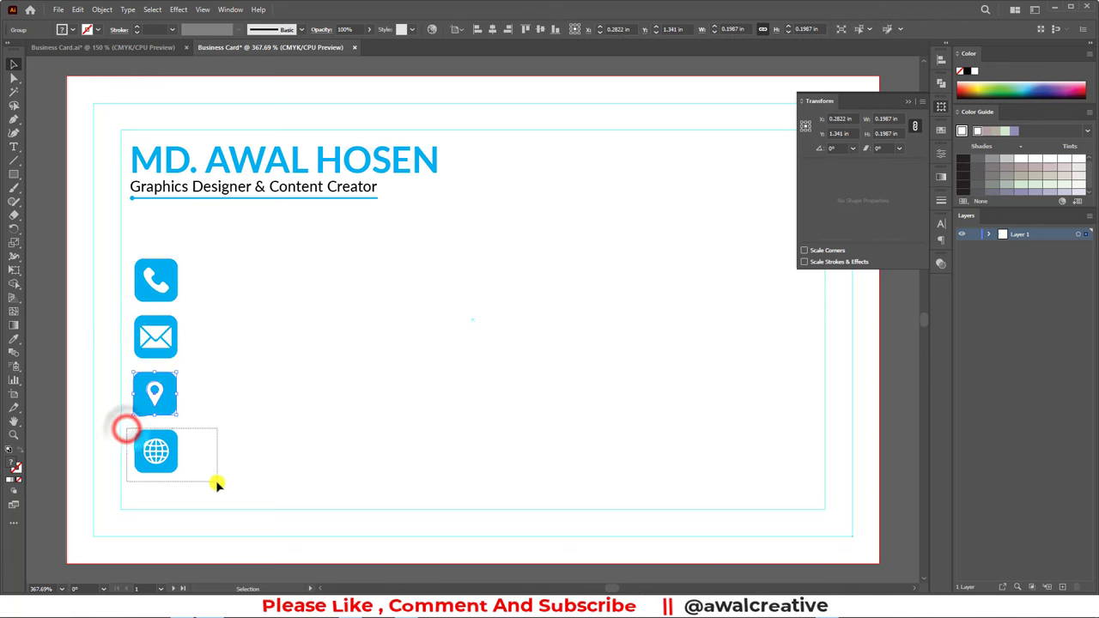
pyautogui.click(237, 341)
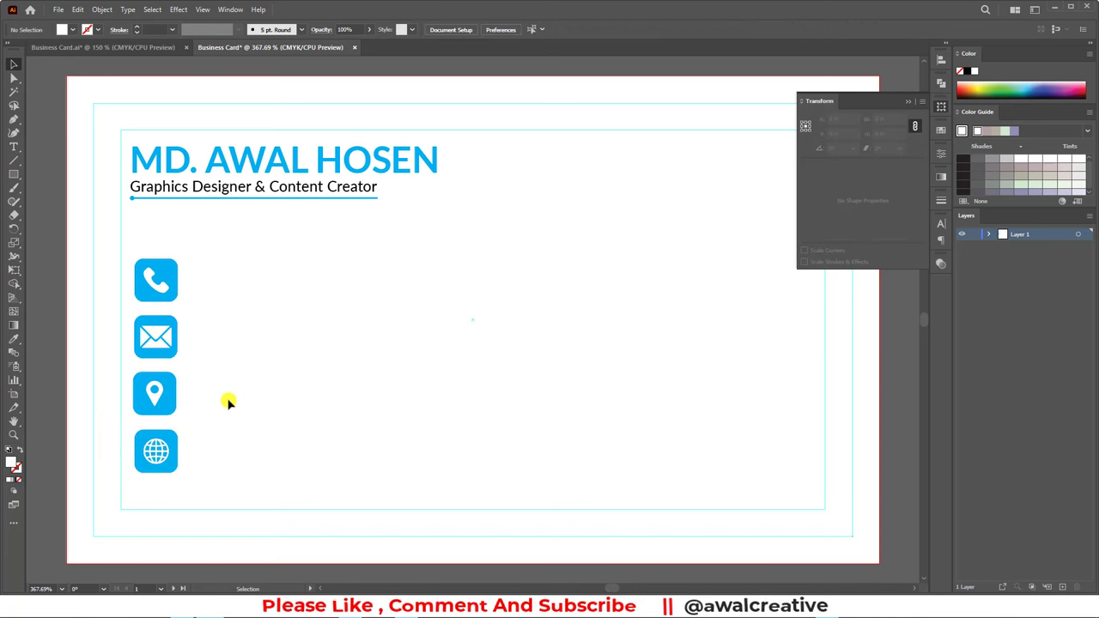
# Type the cardholder's phone number as a text line beside the phone icon
pyautogui.moveTo(14, 146); pyautogui.dragTo(99, 148)
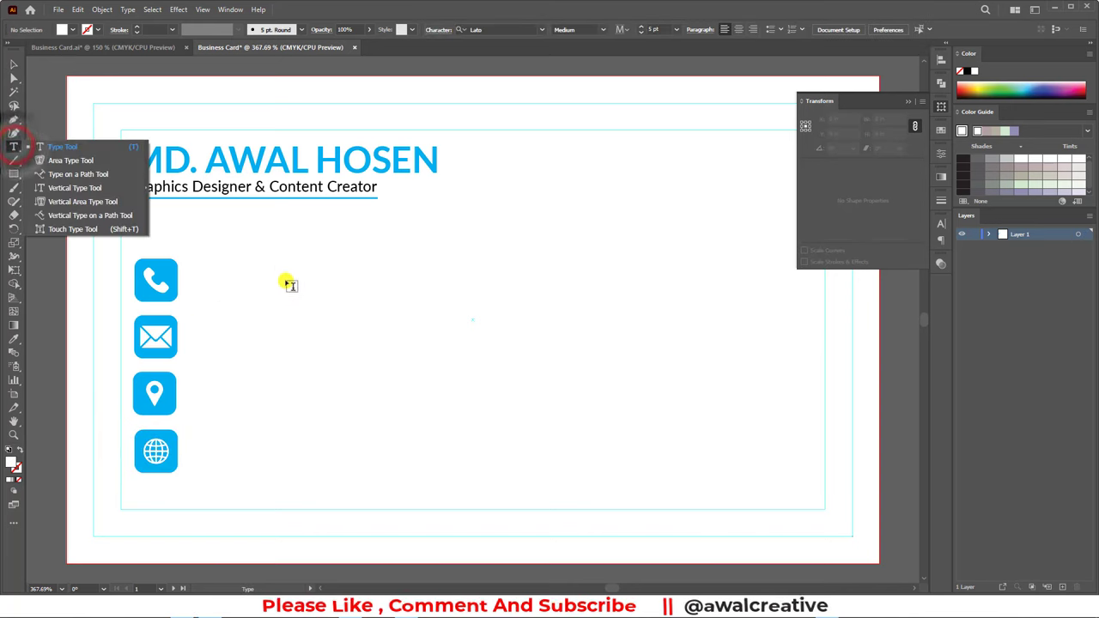
pyautogui.click(201, 277)
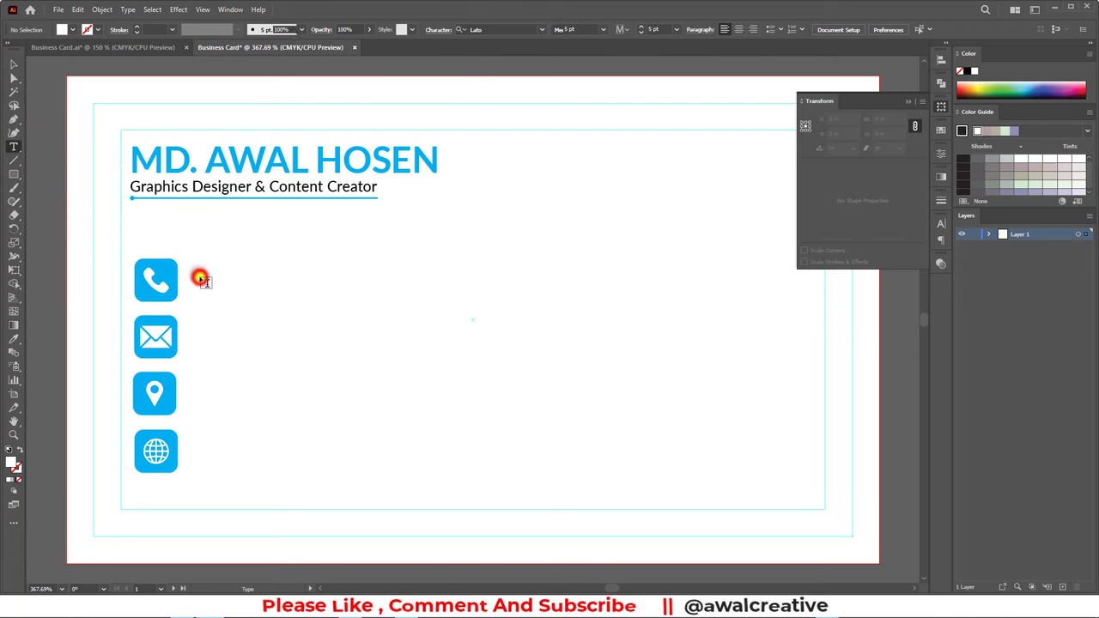
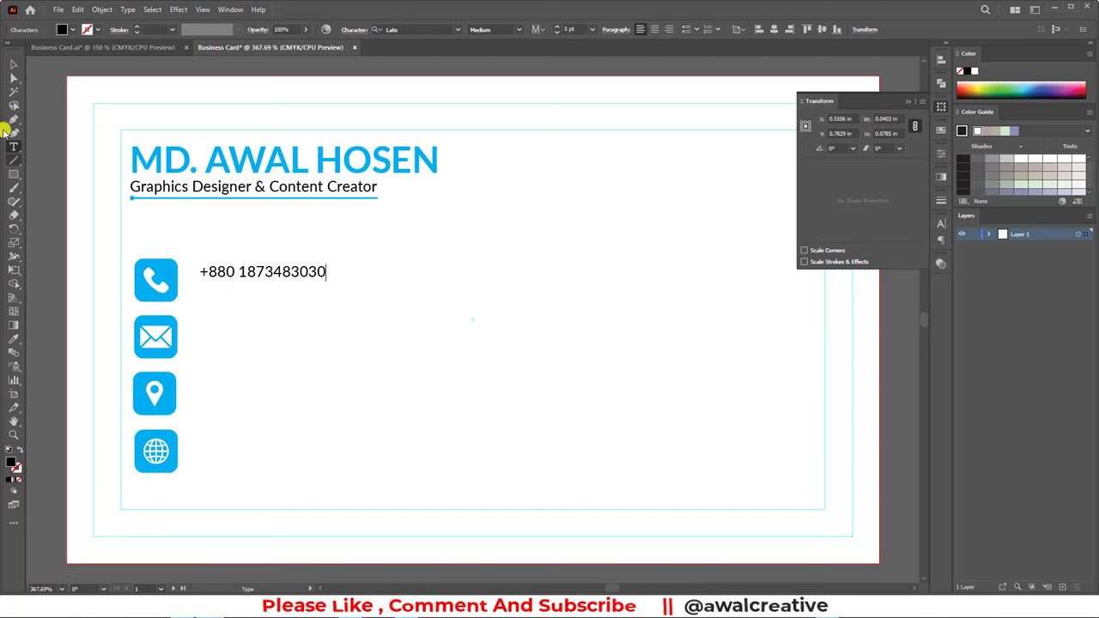
pyautogui.click(12, 62)
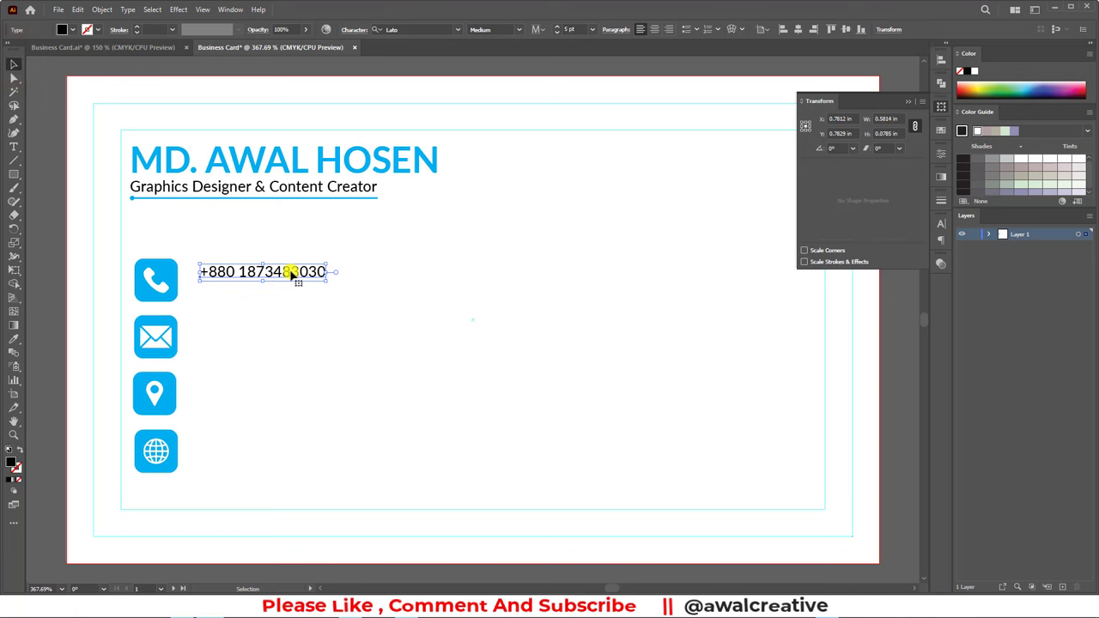
# Set the phone number text to 7 pt in the Character panel
pyautogui.click(940, 222)
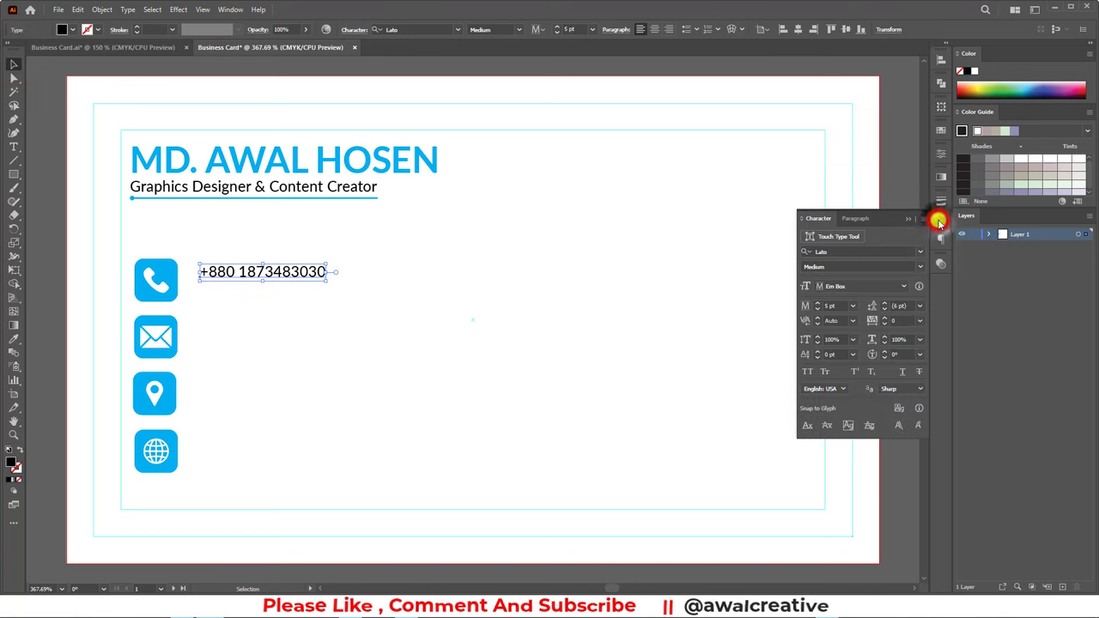
pyautogui.click(838, 306)
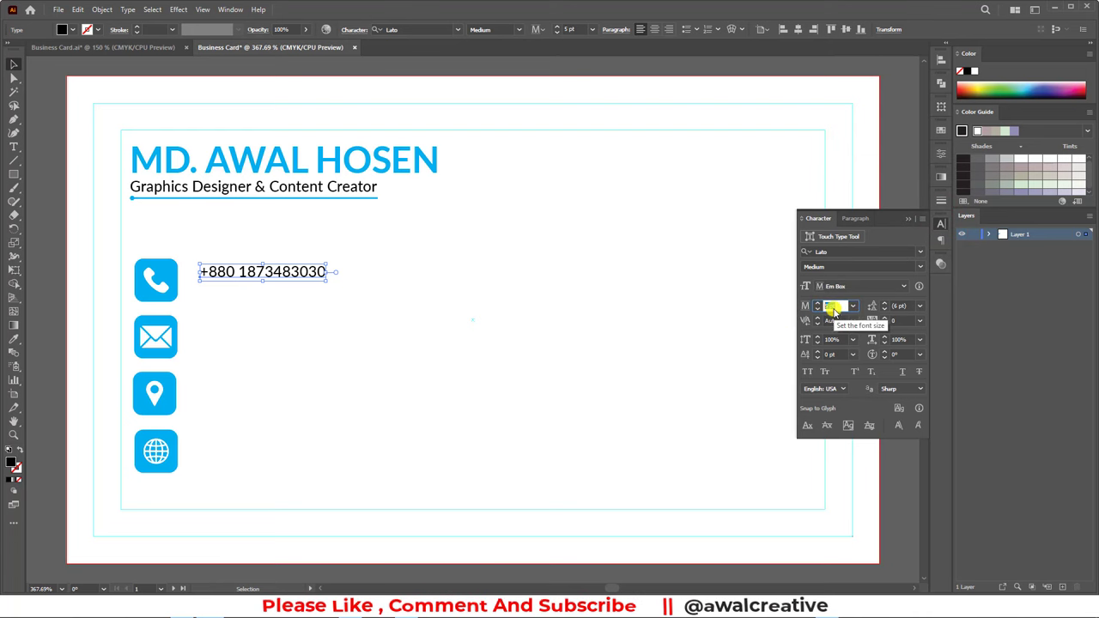
pyautogui.scroll(2, 833, 309)
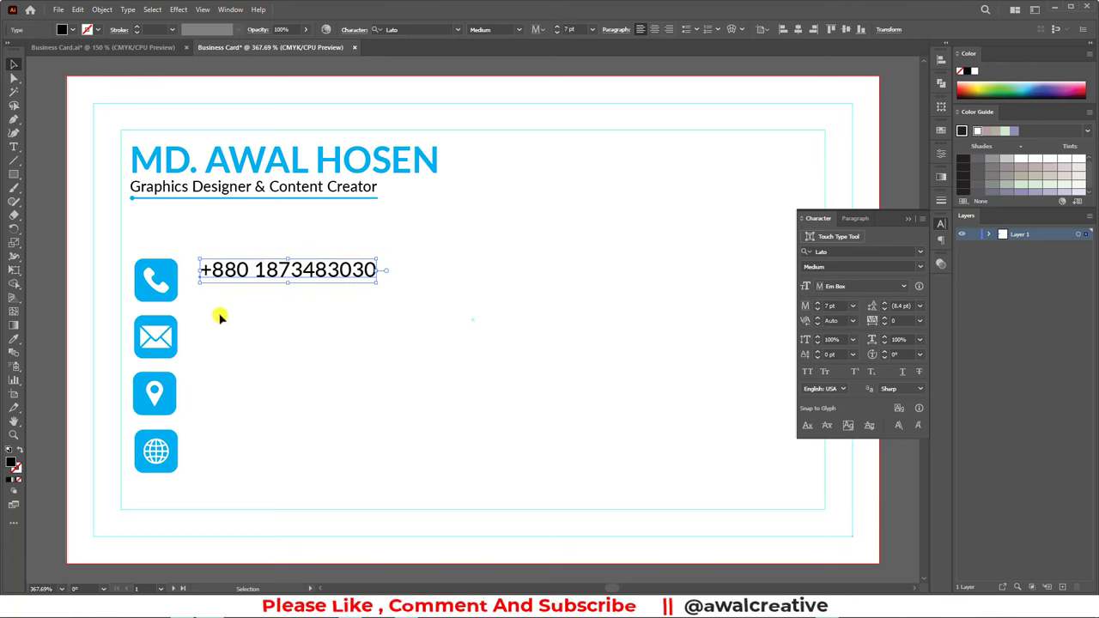
# Replace the spaces in the phone number with hyphens between digit groups
pyautogui.doubleClick(300, 269)
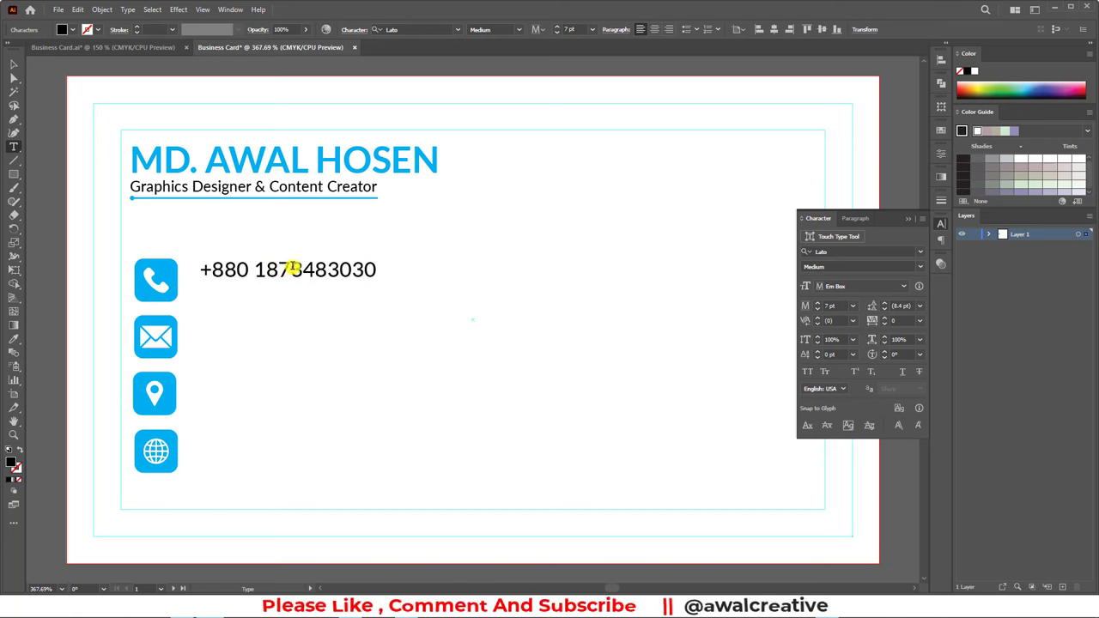
pyautogui.write('4')
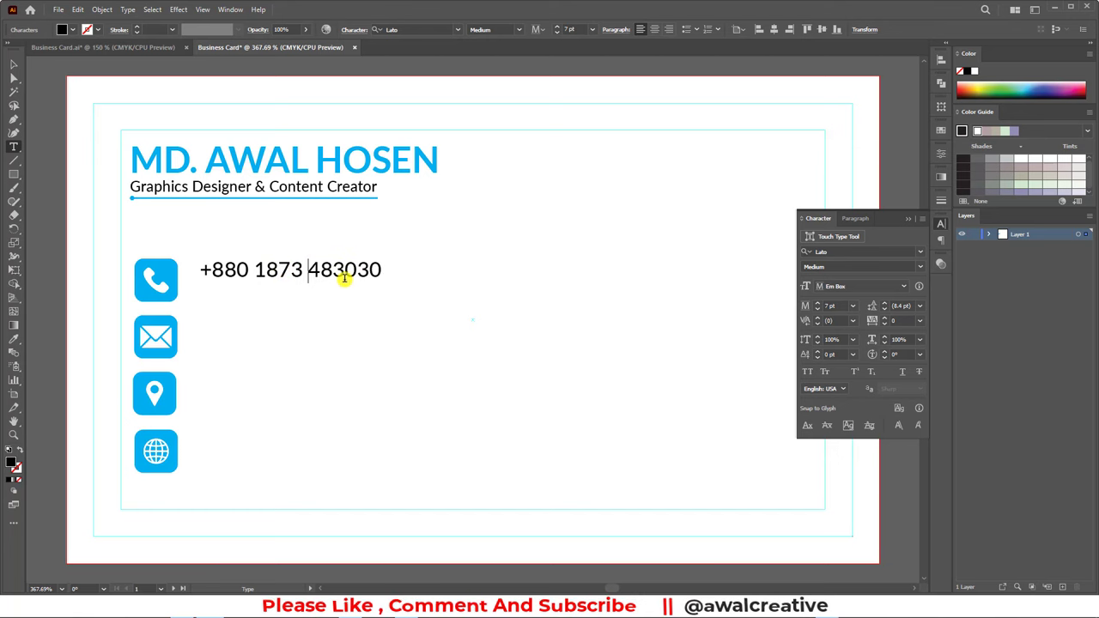
pyautogui.press('BackSpace')
pyautogui.write('-')
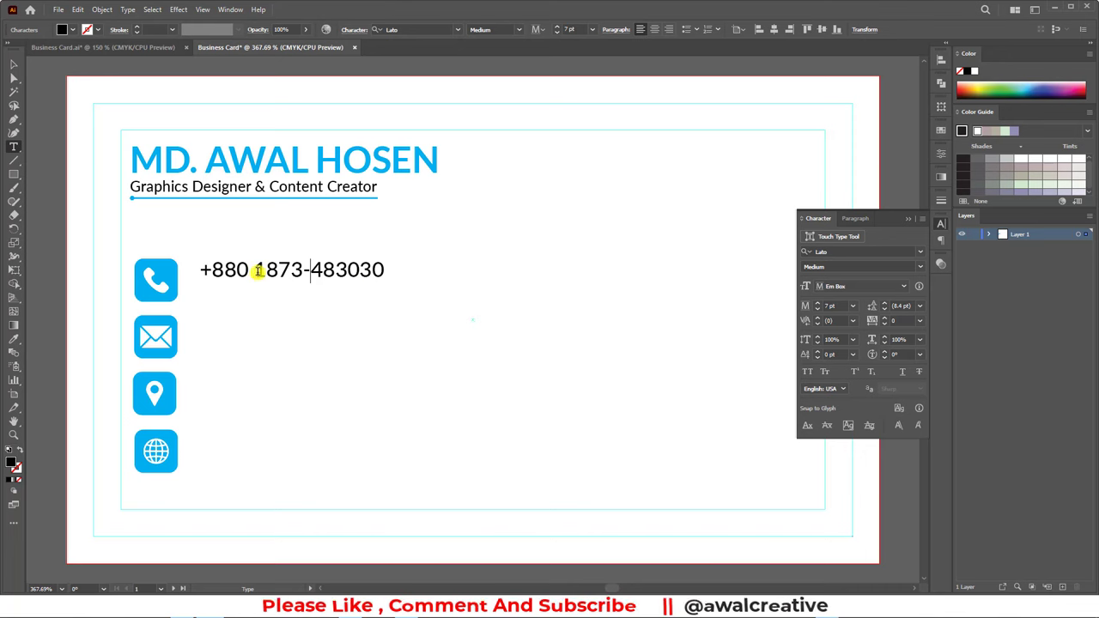
pyautogui.press('BackSpace')
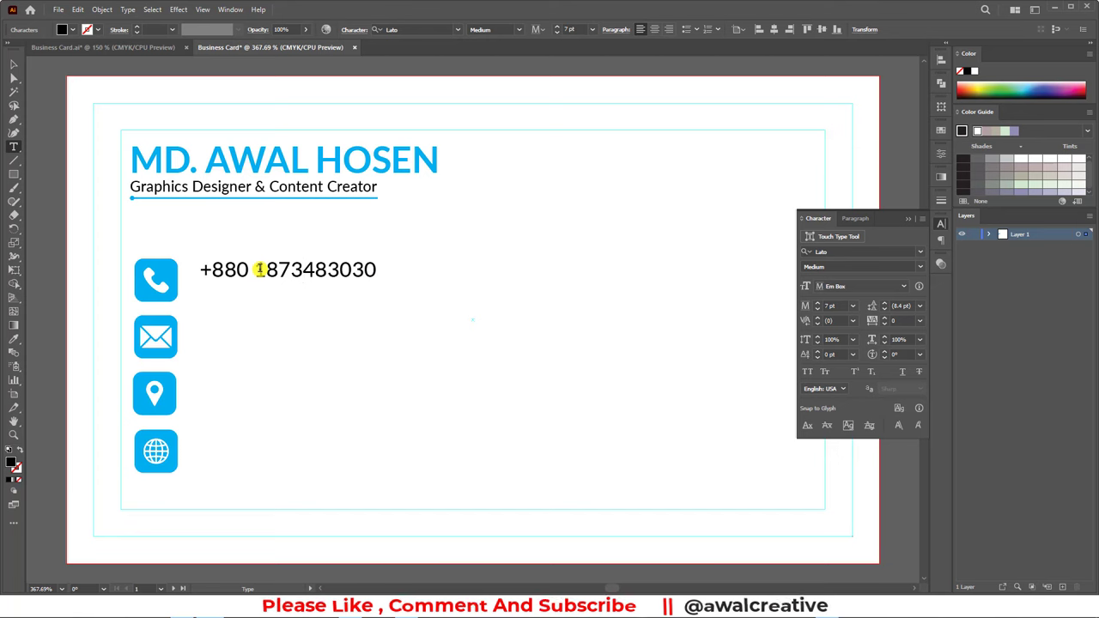
pyautogui.write('-7348')
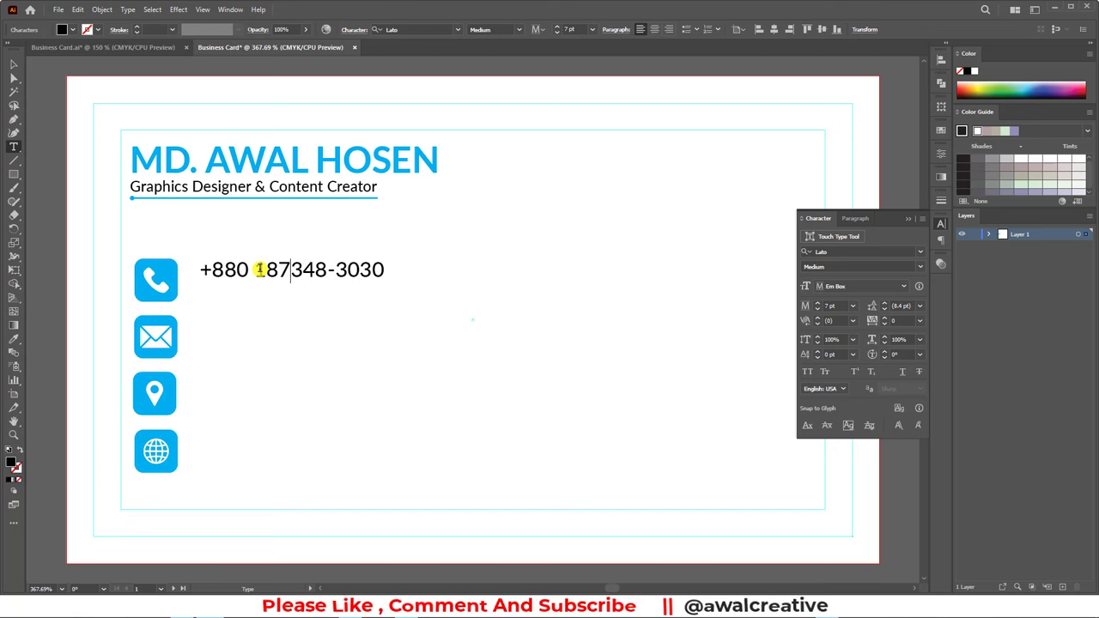
pyautogui.write('-')
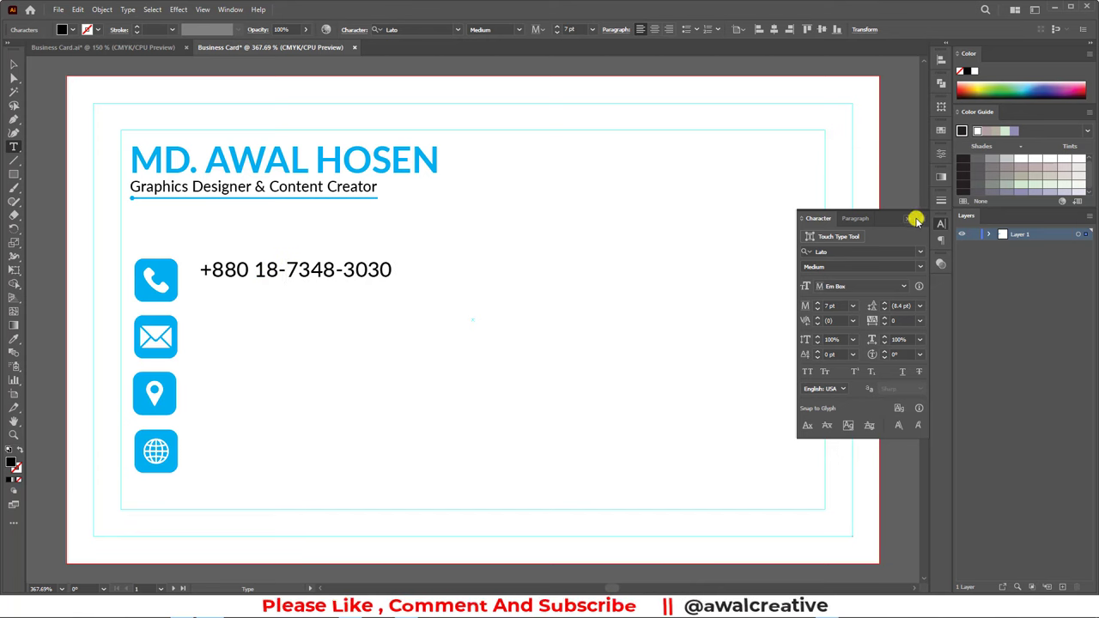
pyautogui.click(907, 219)
pyautogui.press('Escape')
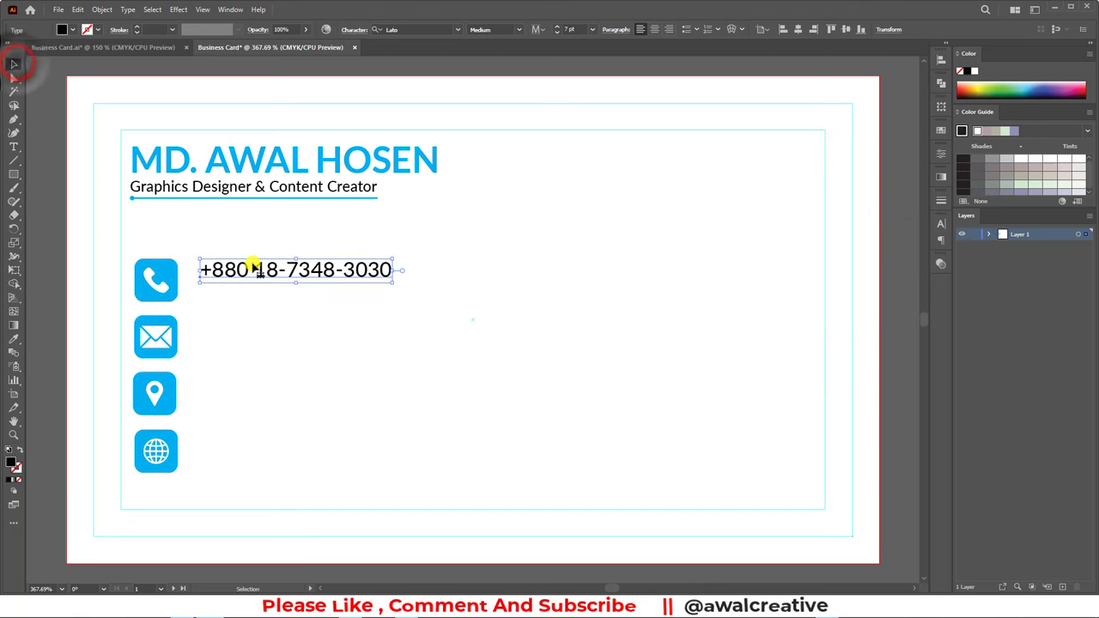
# Copy the phone line beside all four icons and start retyping the envelope row's copy
pyautogui.moveTo(245, 272)
pyautogui.mouseDown()
pyautogui.moveTo(234, 279)
pyautogui.moveTo(241, 342)
pyautogui.mouseUp()
pyautogui.hotkey('ctrl', 'd')
pyautogui.hotkey('ctrl', 'd')
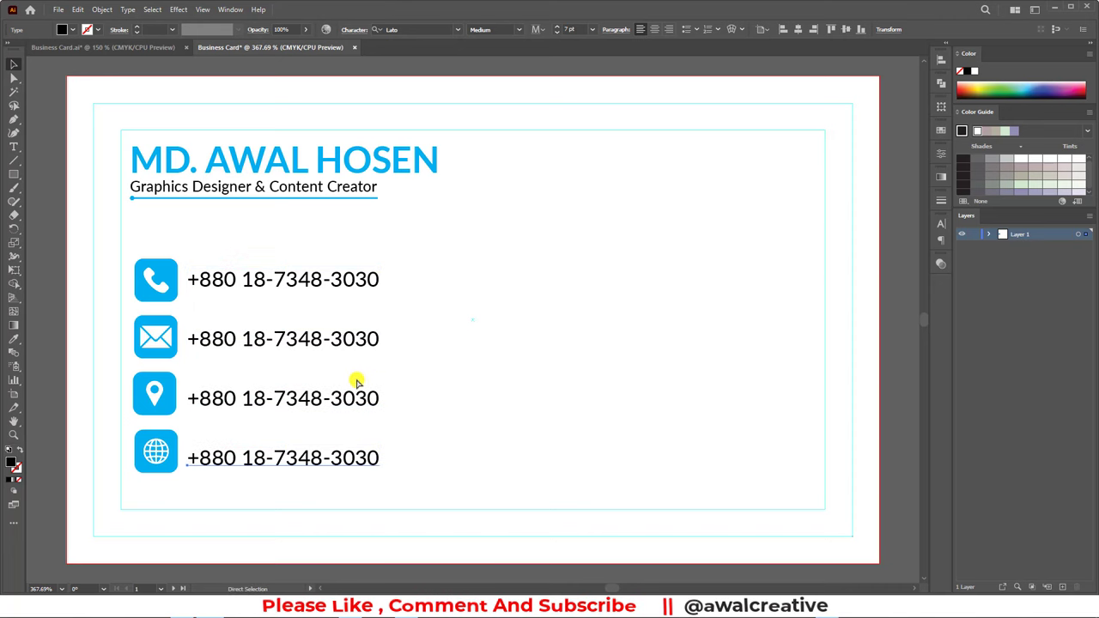
pyautogui.click(14, 146)
pyautogui.click(214, 338)
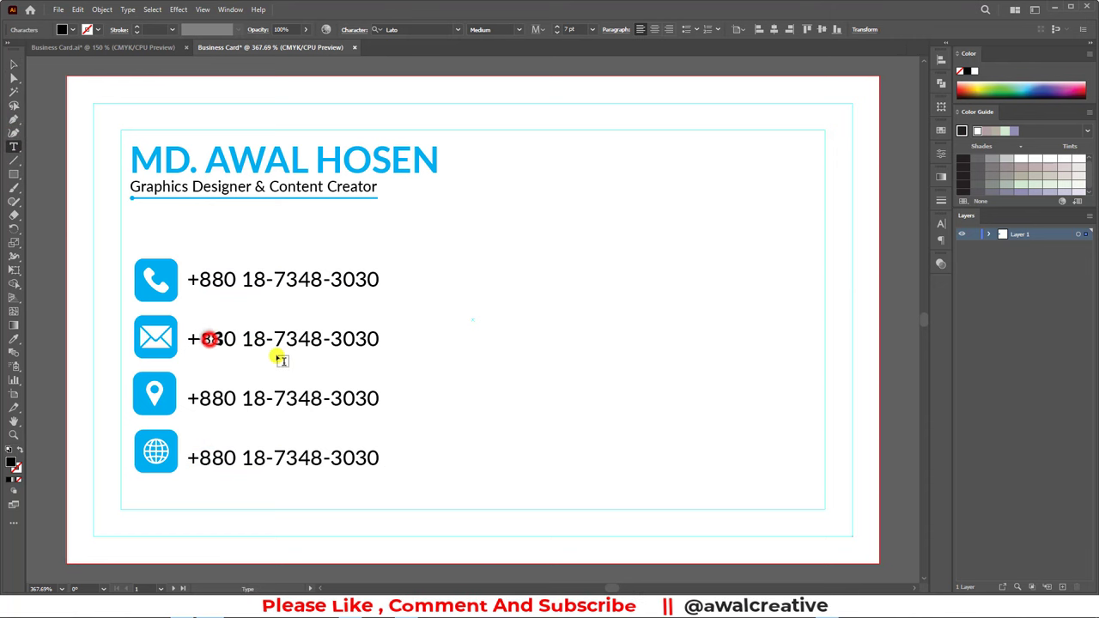
pyautogui.hotkey('ctrl', 'a')
pyautogui.write('a')
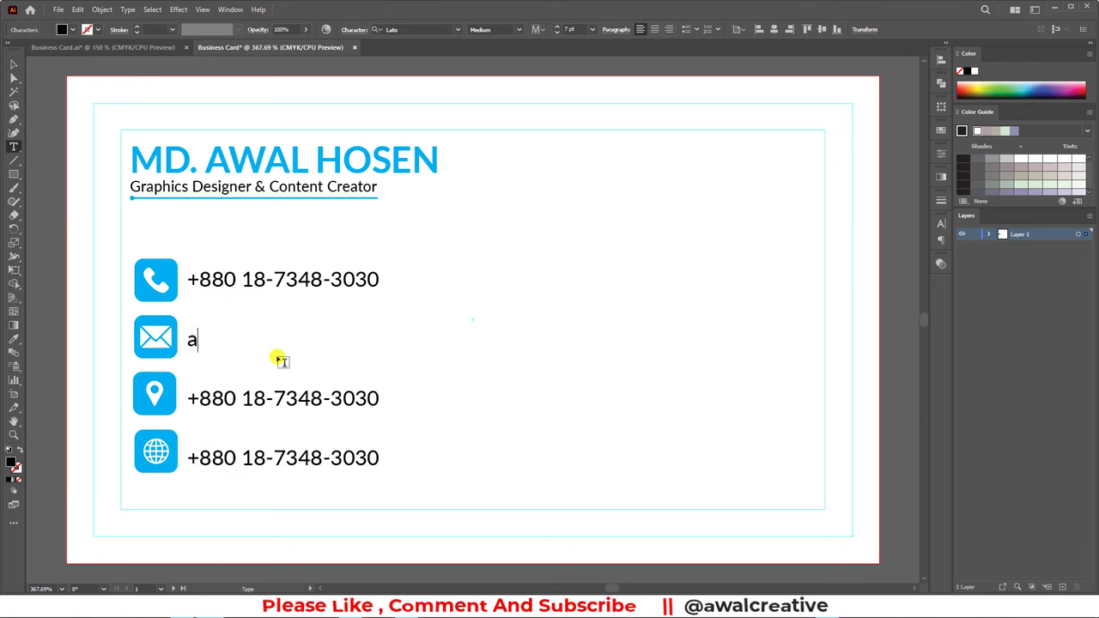
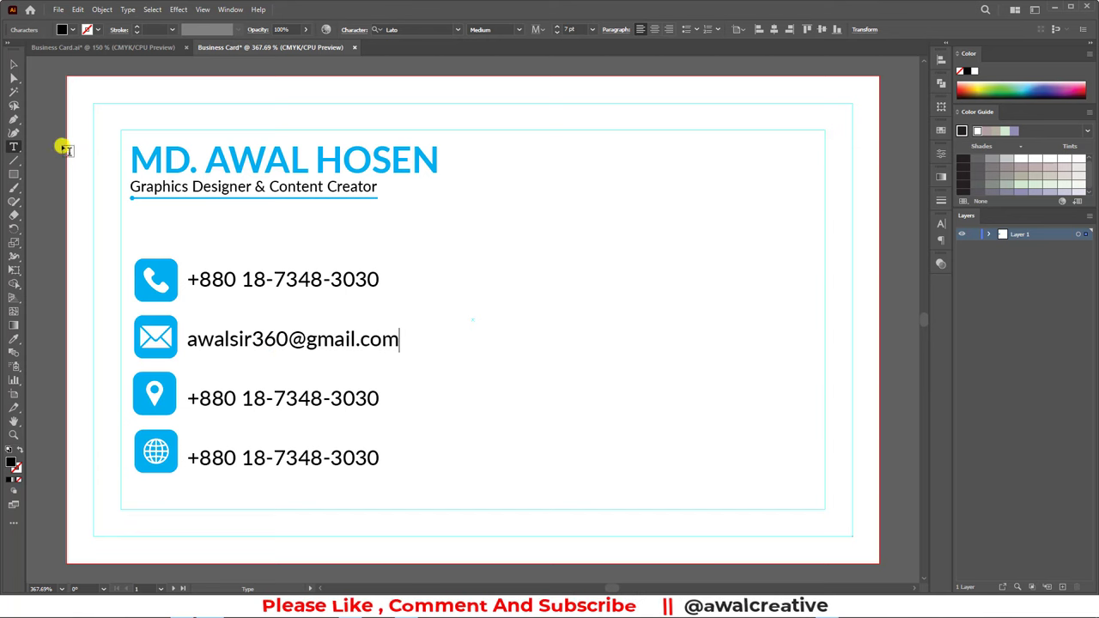
# Replace the location and web lines' placeholder numbers with a street address and a website URL
pyautogui.click(14, 64)
pyautogui.click(221, 399)
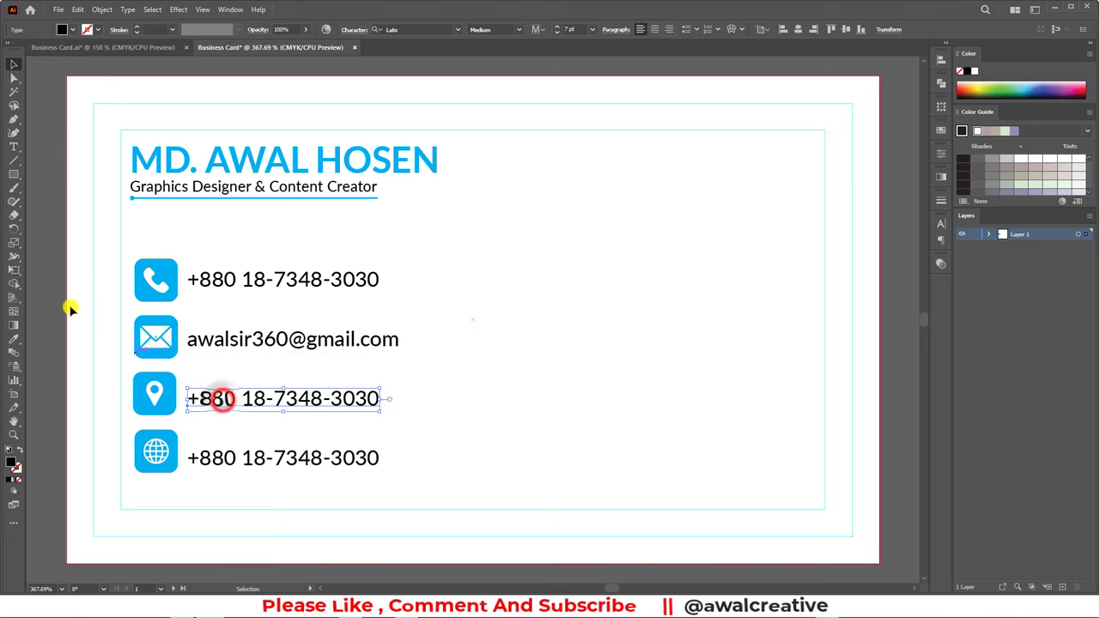
pyautogui.click(14, 149)
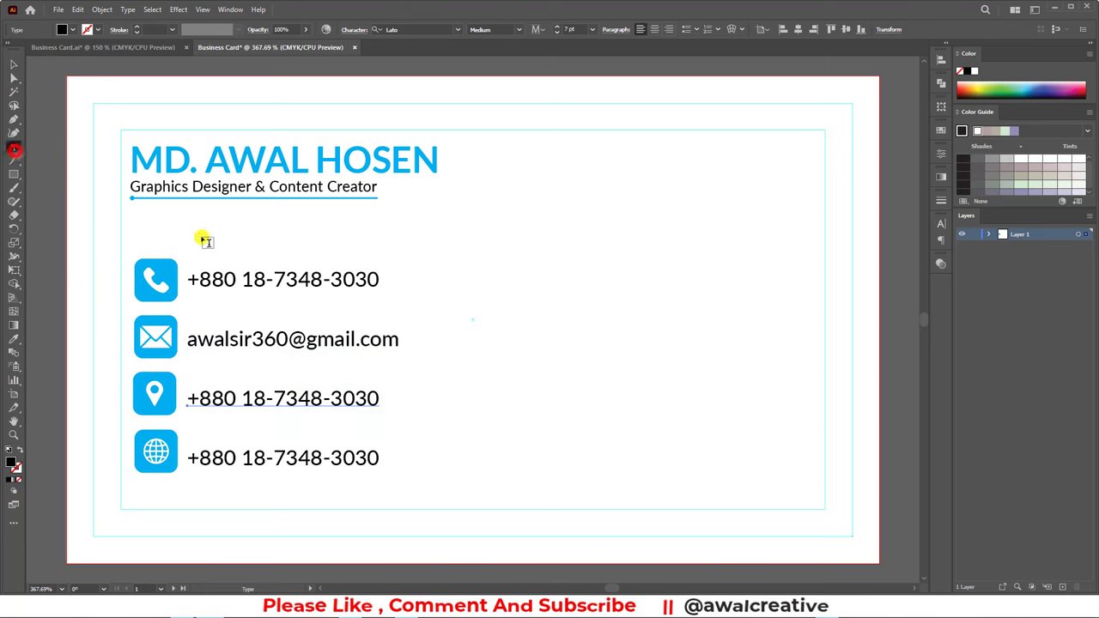
pyautogui.click(216, 397)
pyautogui.hotkey('ctrl', 'a')
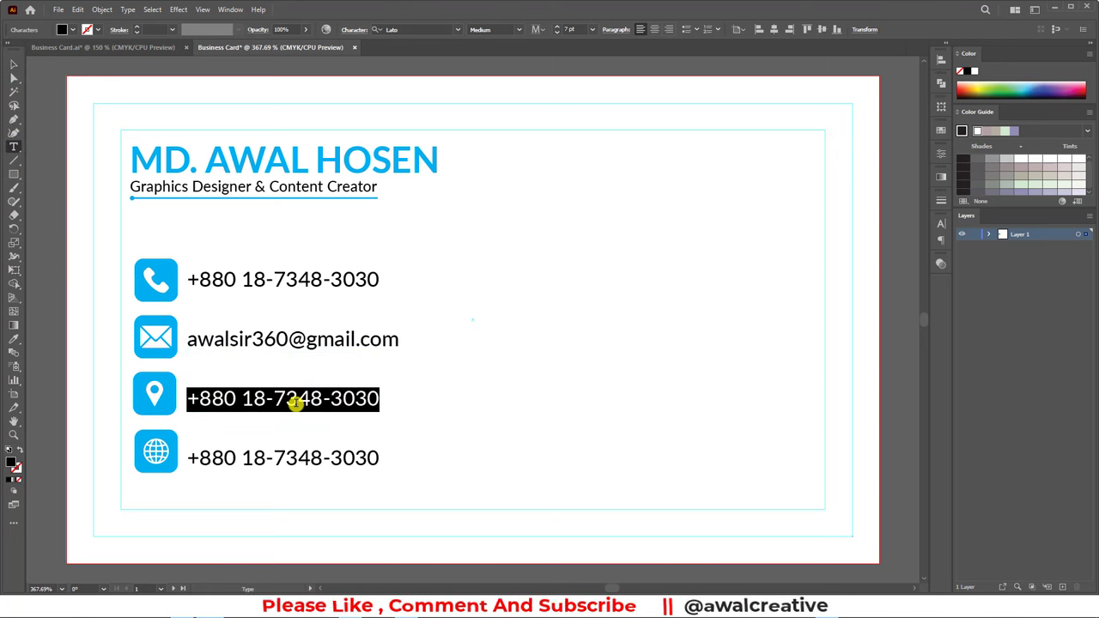
pyautogui.write('Dinajpur Sadar, DIN')
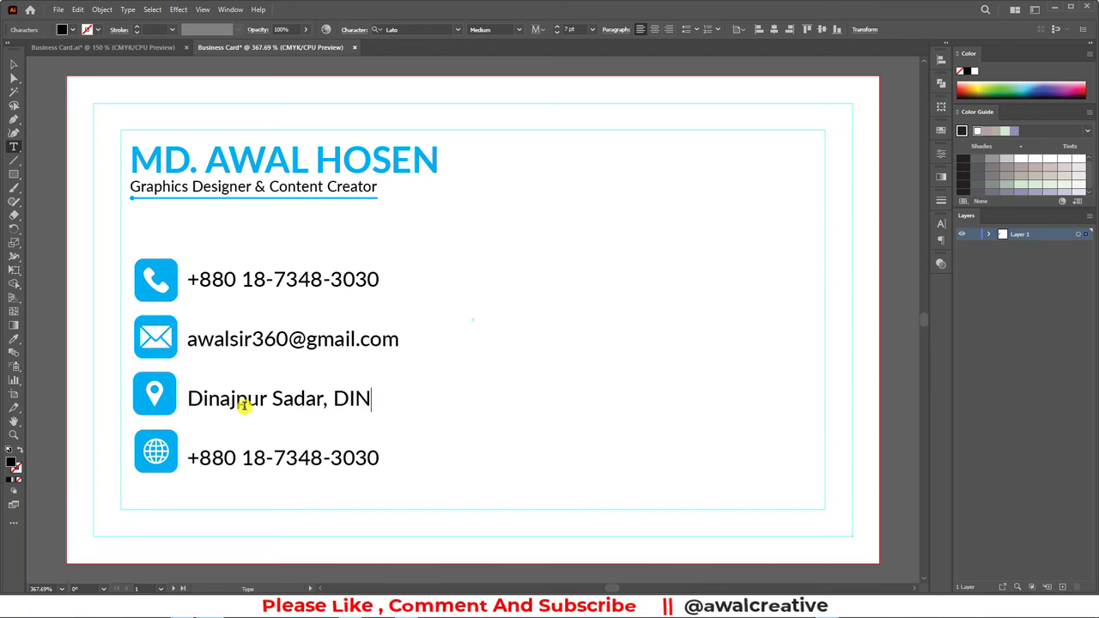
pyautogui.tripleClick(255, 459)
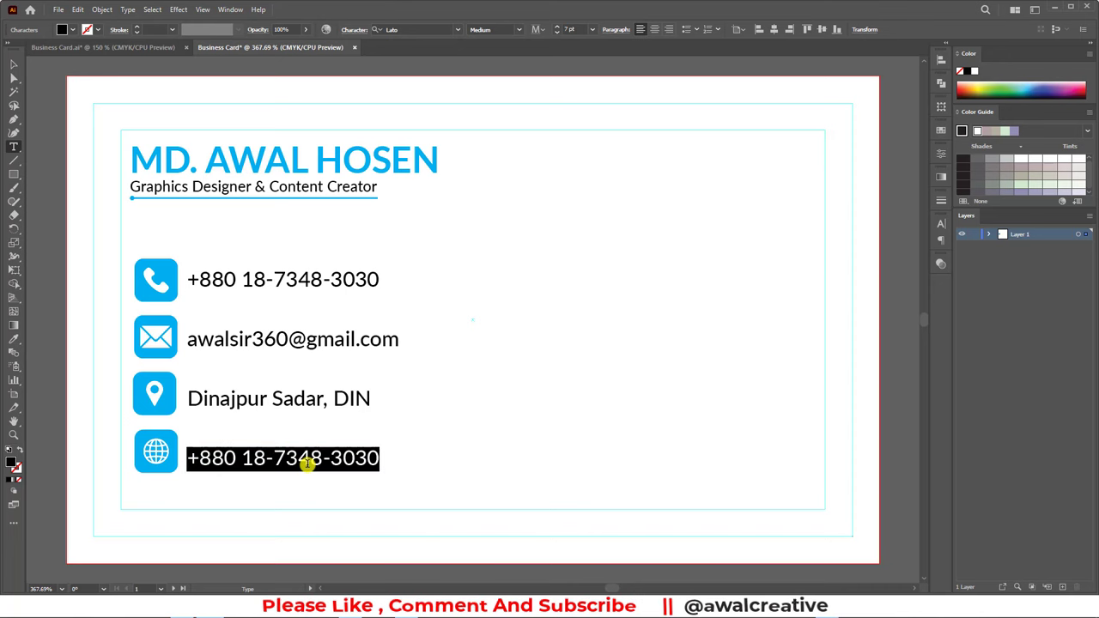
pyautogui.write('www.awaltech.com')
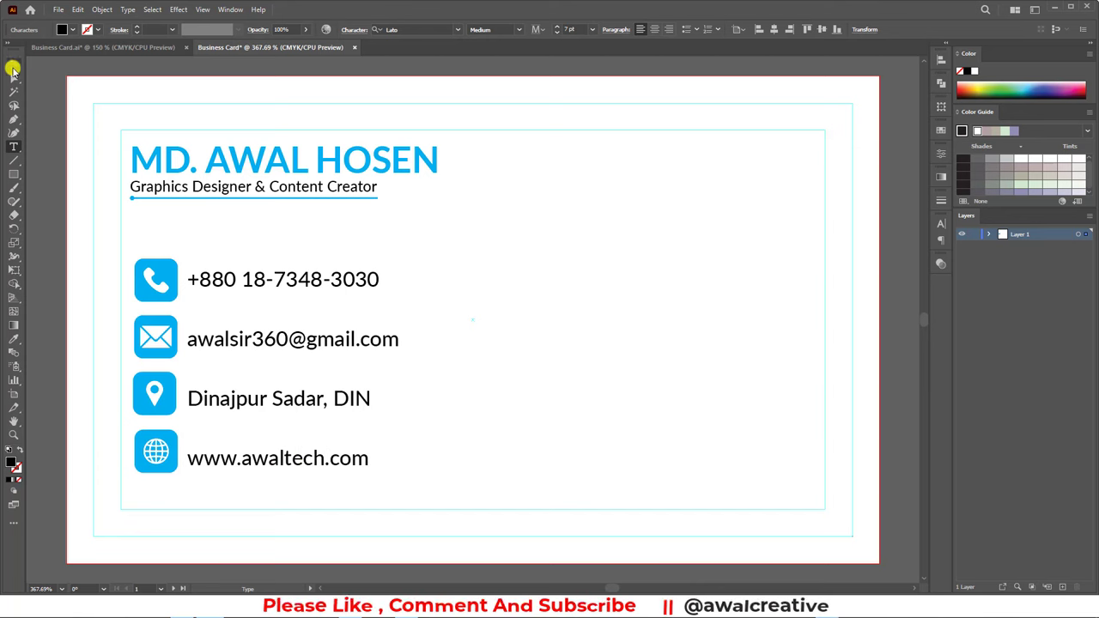
# Left-align the paragraph text of all four contact lines using the Paragraph panel
pyautogui.click(13, 64)
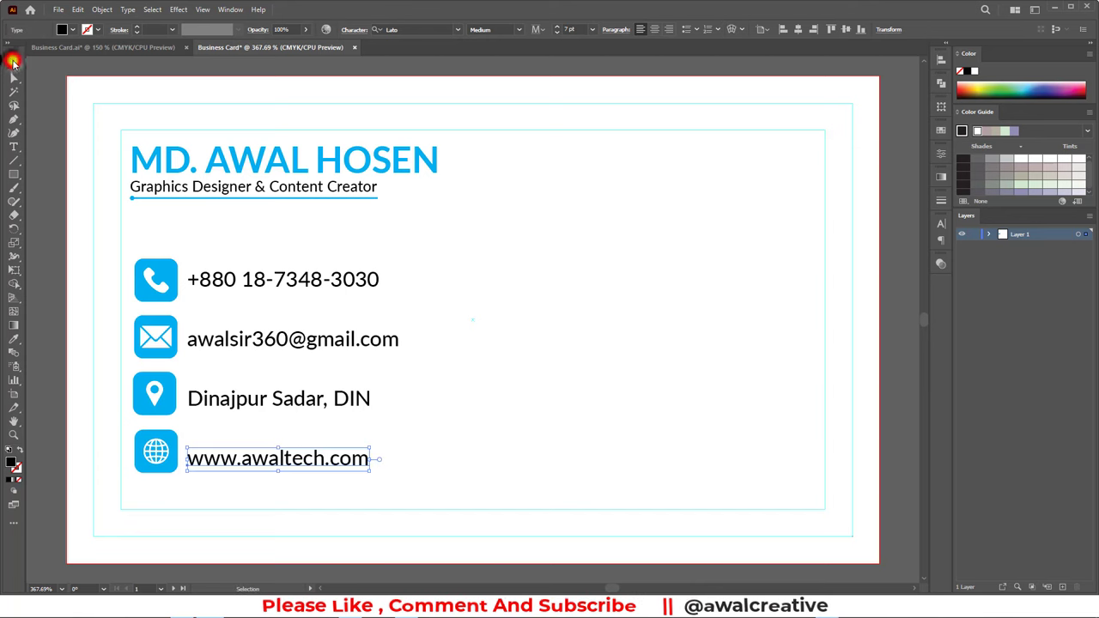
pyautogui.moveTo(418, 248); pyautogui.dragTo(326, 479)
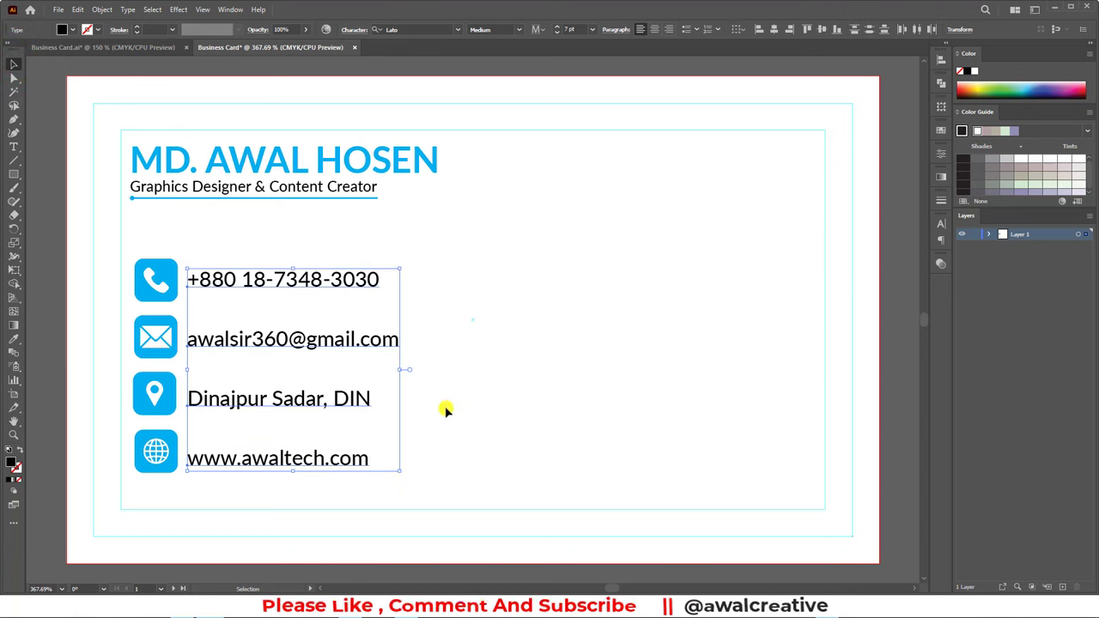
pyautogui.click(230, 9)
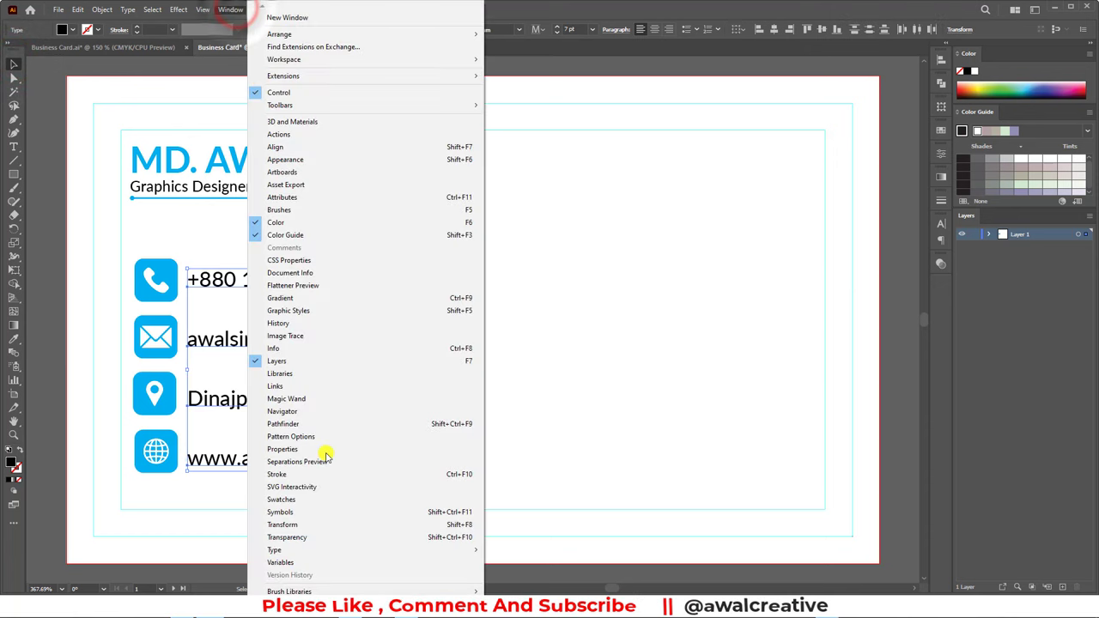
pyautogui.moveTo(283, 550)
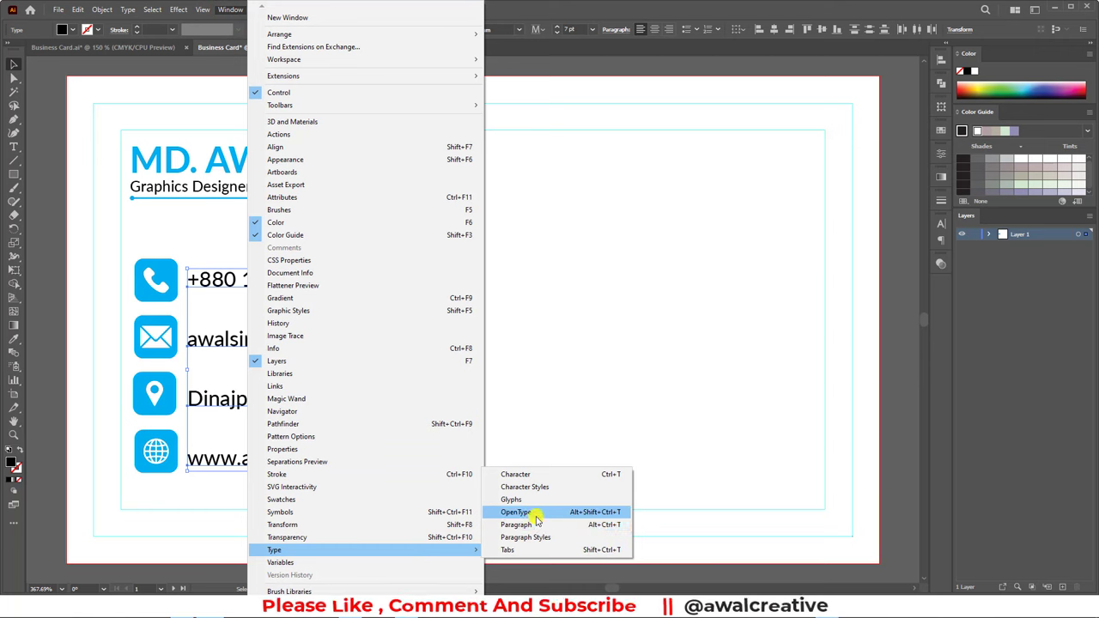
pyautogui.click(545, 525)
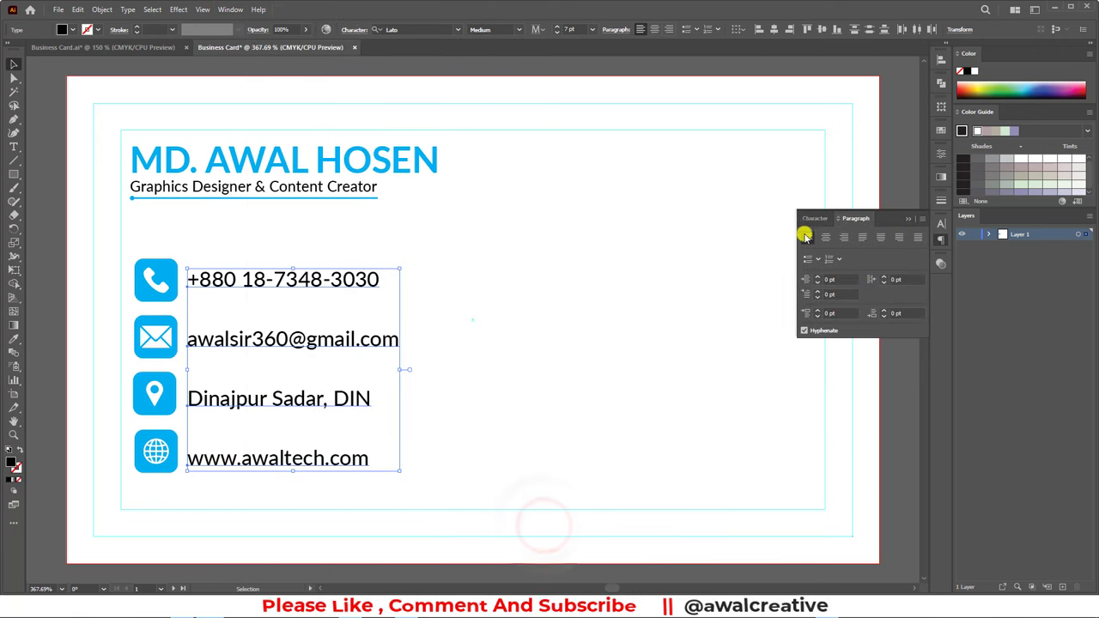
pyautogui.click(806, 237)
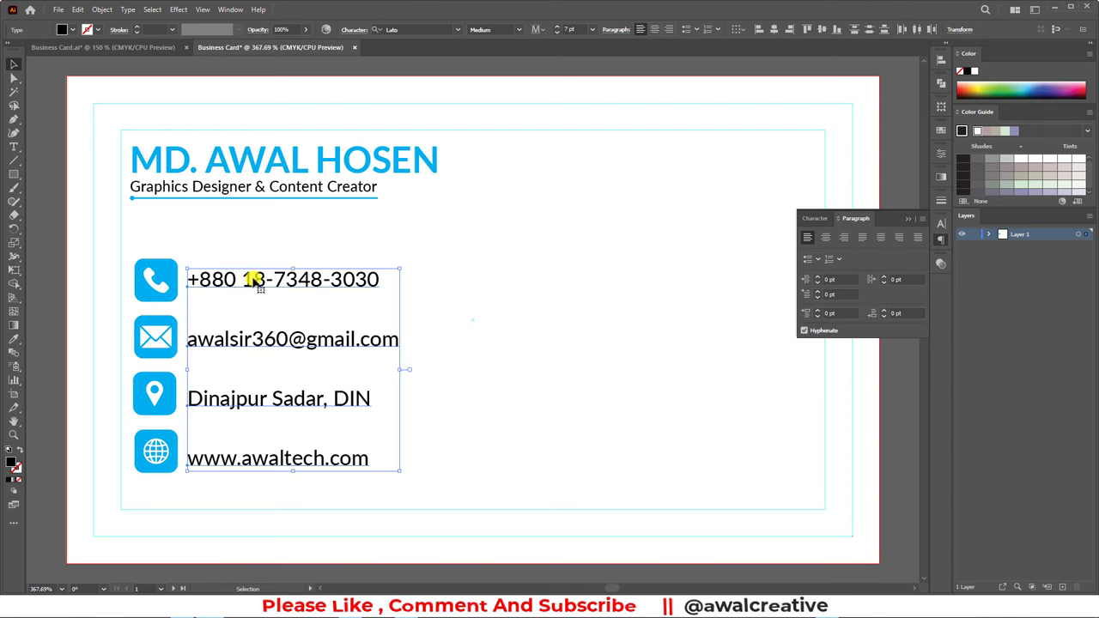
pyautogui.click(908, 218)
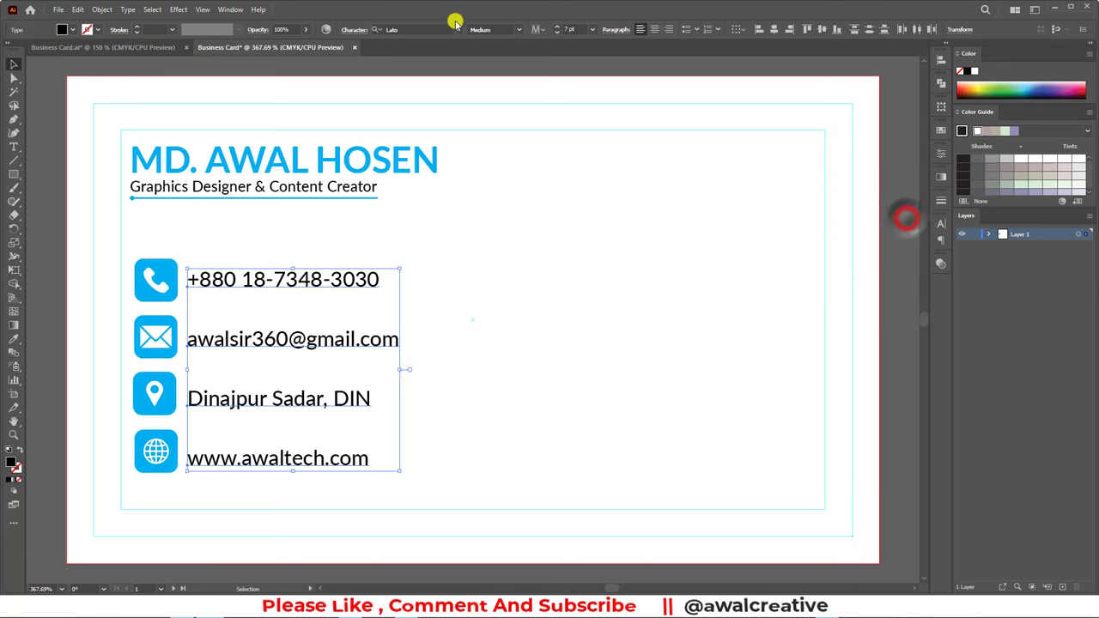
pyautogui.click(13, 68)
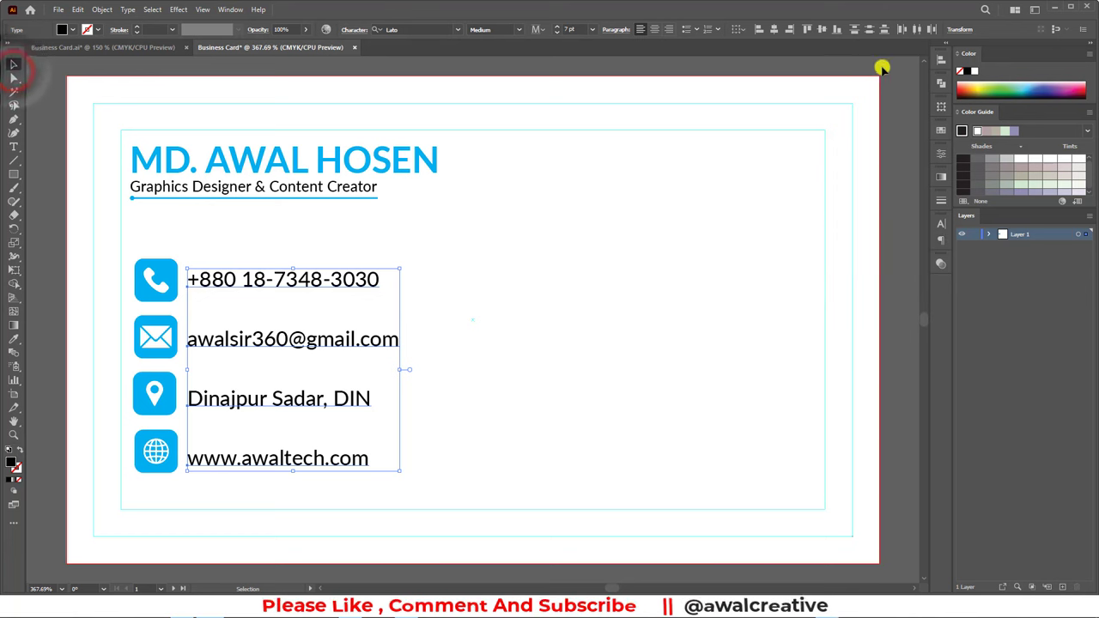
pyautogui.click(941, 59)
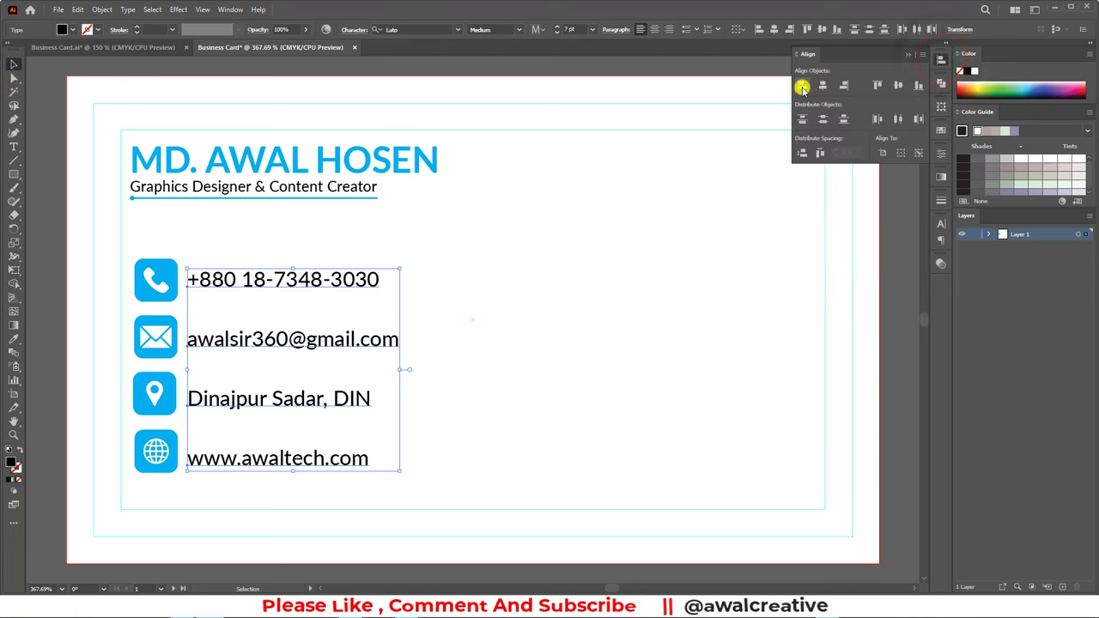
# Left-align the contact lines and vertically centre the phone number with its icon
pyautogui.click(803, 85)
pyautogui.click(203, 241)
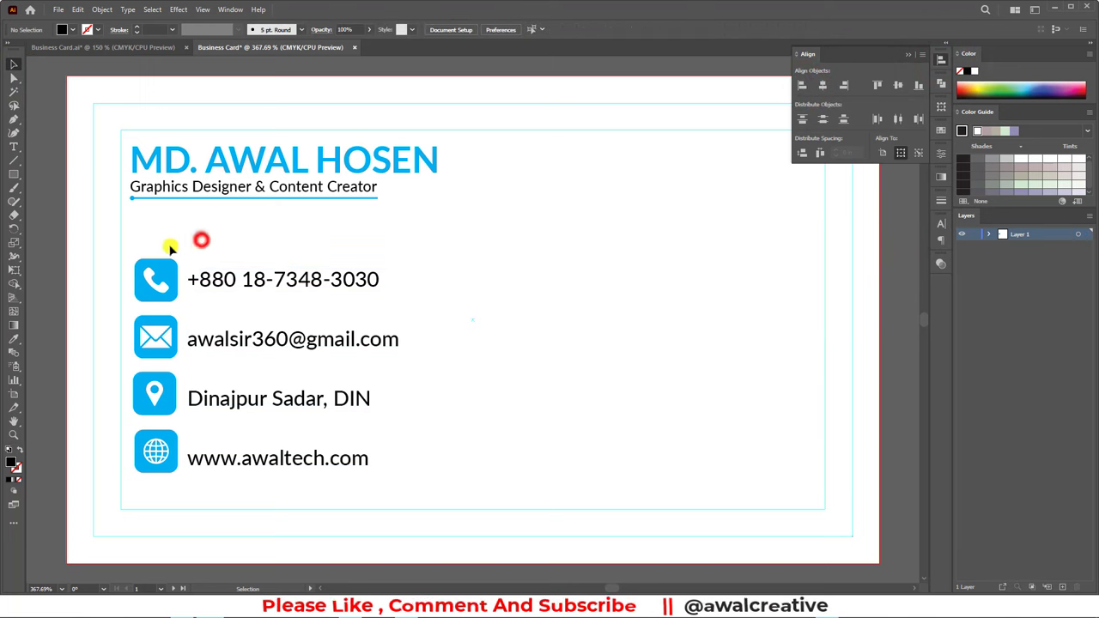
pyautogui.moveTo(140, 237); pyautogui.dragTo(265, 299)
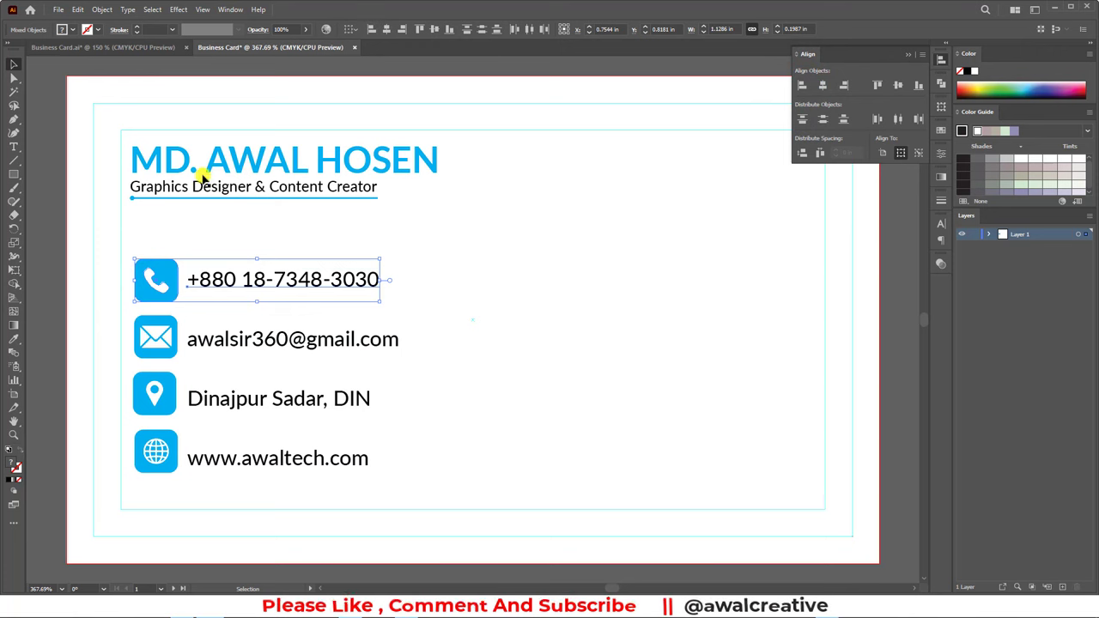
pyautogui.click(172, 230)
pyautogui.moveTo(127, 228); pyautogui.dragTo(257, 309)
pyautogui.click(434, 28)
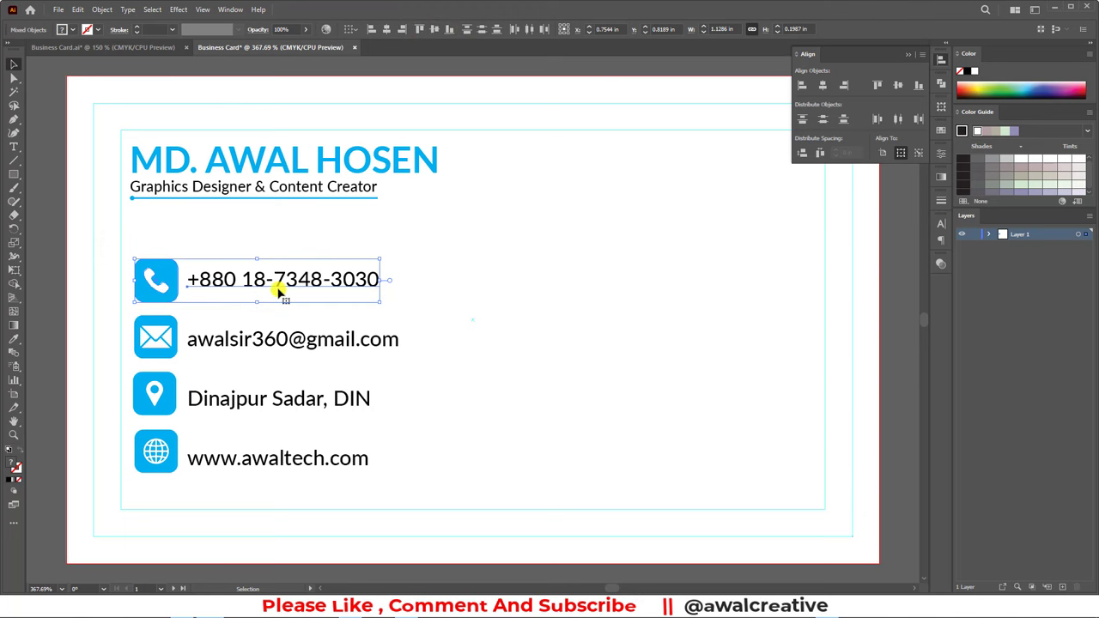
pyautogui.press('a')
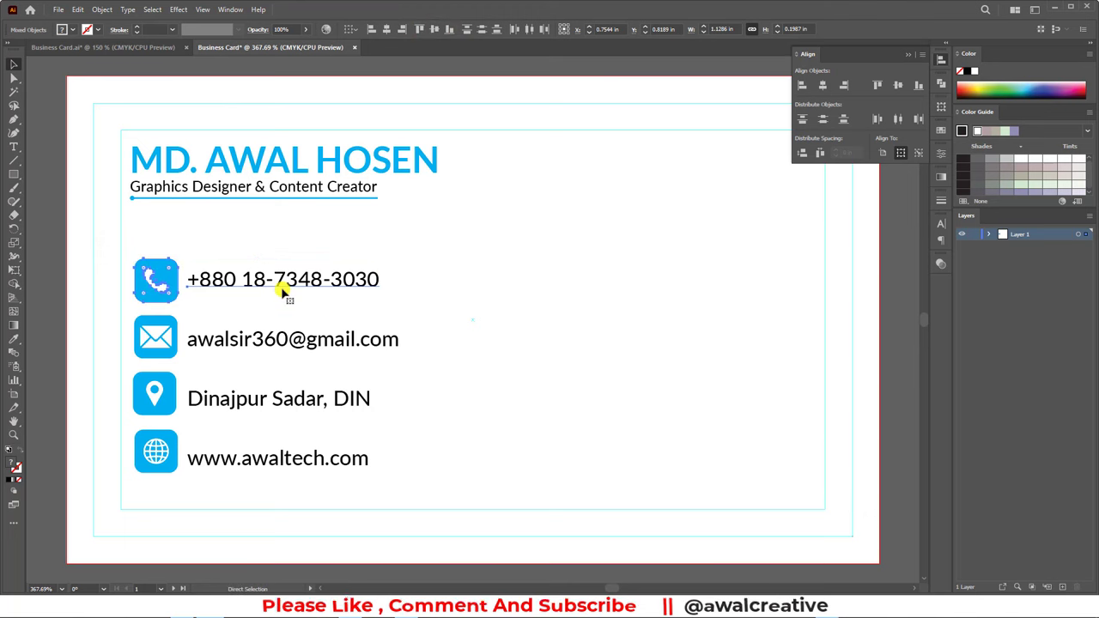
pyautogui.press('v')
# Vertically centre the email and location text with their icons and group the location row
pyautogui.moveTo(126, 312); pyautogui.dragTo(237, 360)
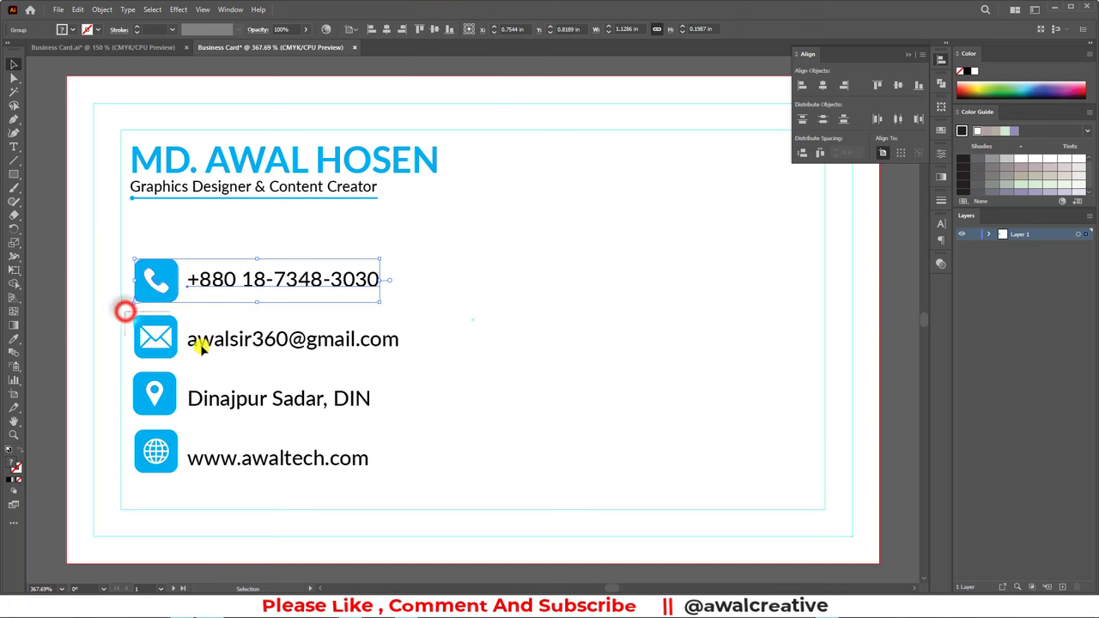
pyautogui.click(436, 30)
pyautogui.press('a')
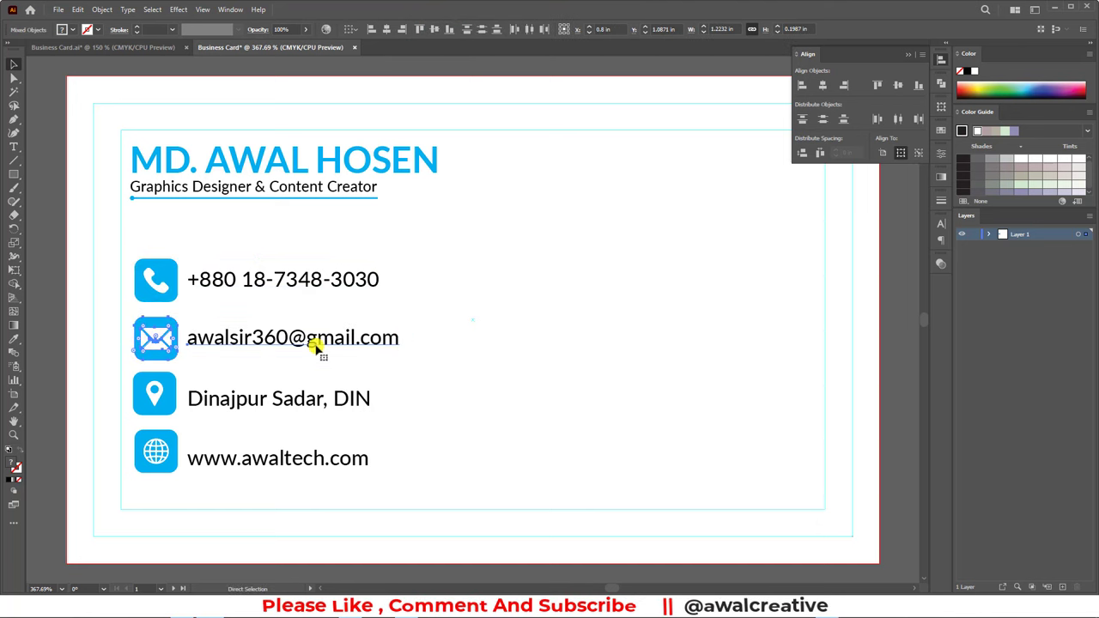
pyautogui.press('v')
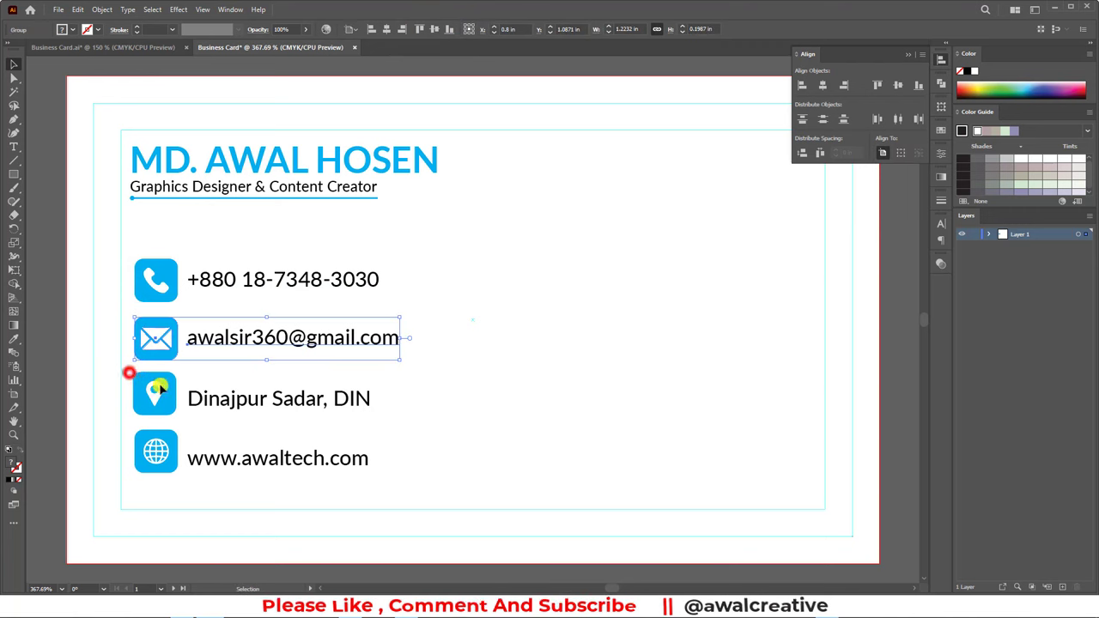
pyautogui.moveTo(160, 388); pyautogui.dragTo(209, 417)
pyautogui.click(437, 29)
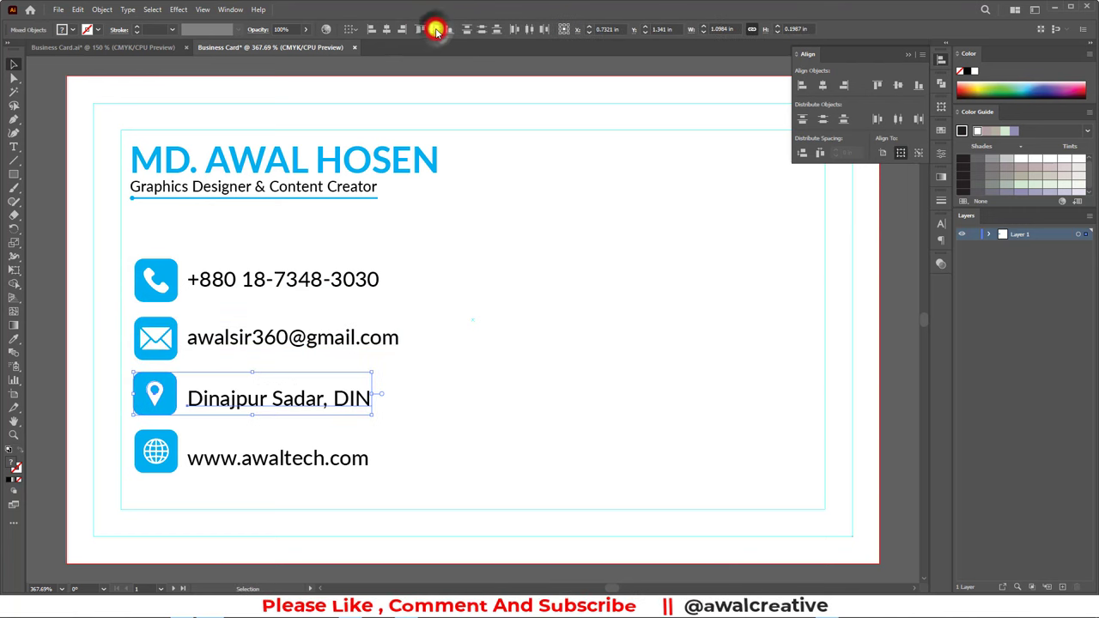
pyautogui.hotkey('ctrl', 'g')
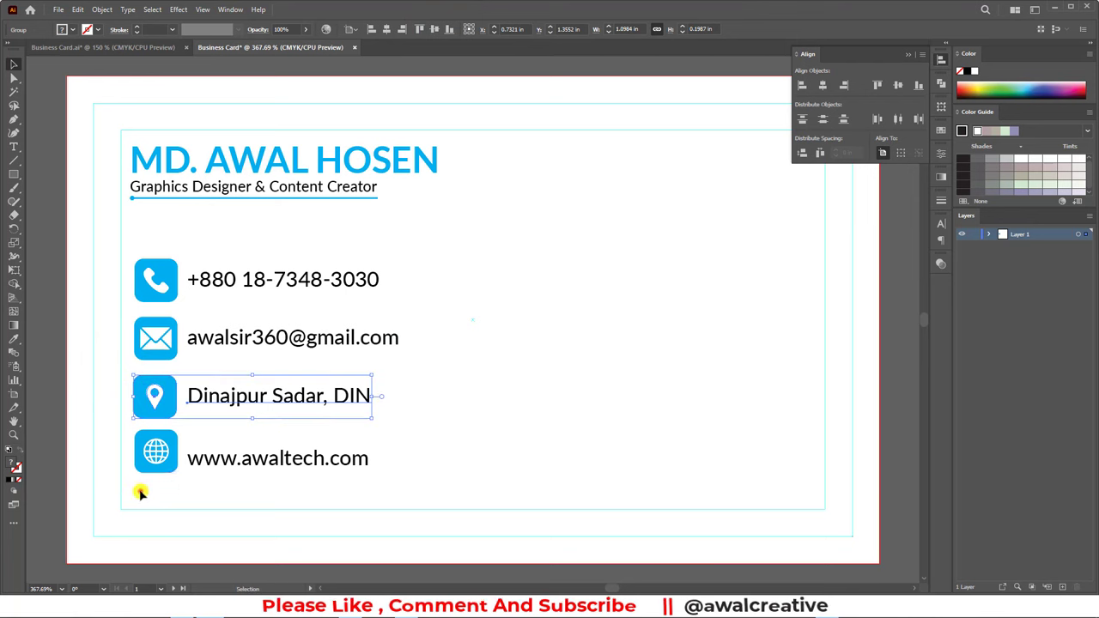
# Centre and group the web row, then left-align and evenly space all four contact rows
pyautogui.moveTo(140, 494); pyautogui.dragTo(295, 436)
pyautogui.click(439, 29)
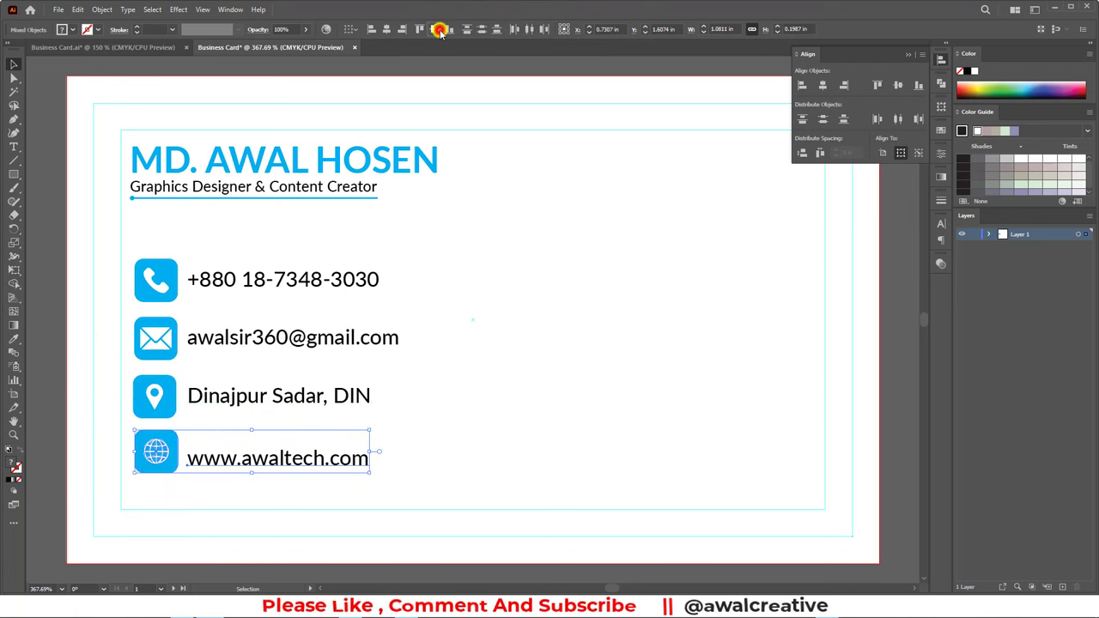
pyautogui.hotkey('ctrl', 'g')
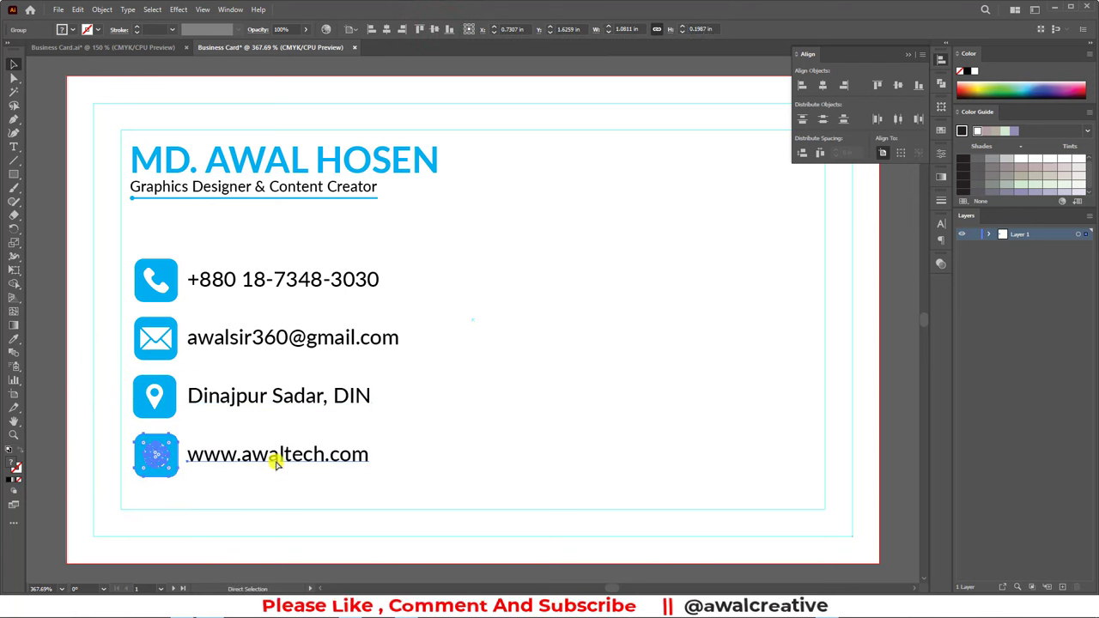
pyautogui.press('v')
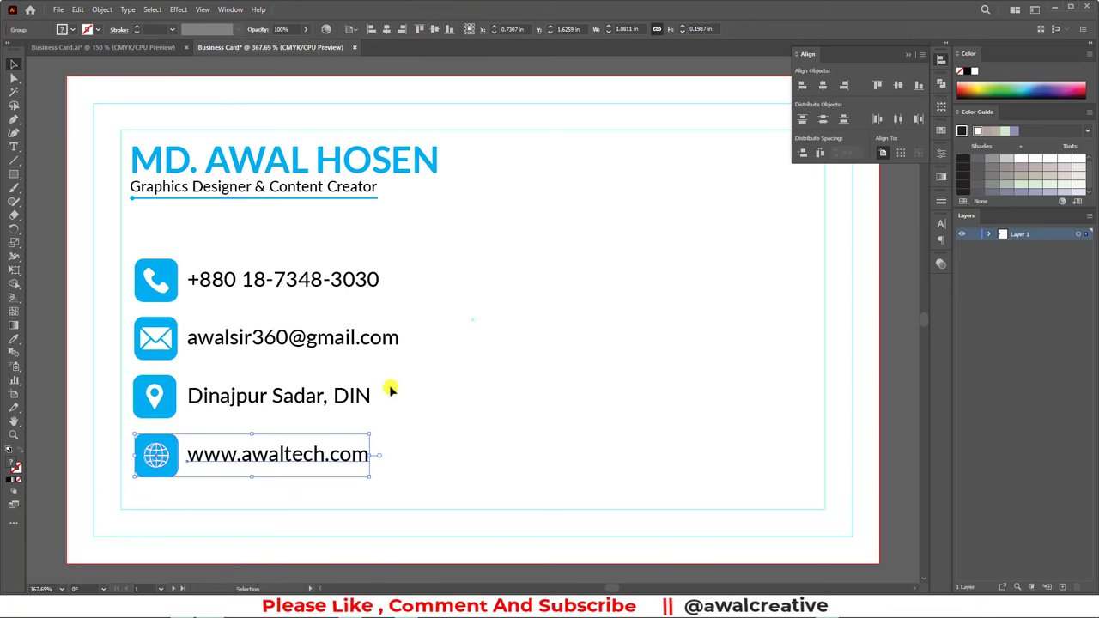
pyautogui.moveTo(138, 236); pyautogui.dragTo(380, 518)
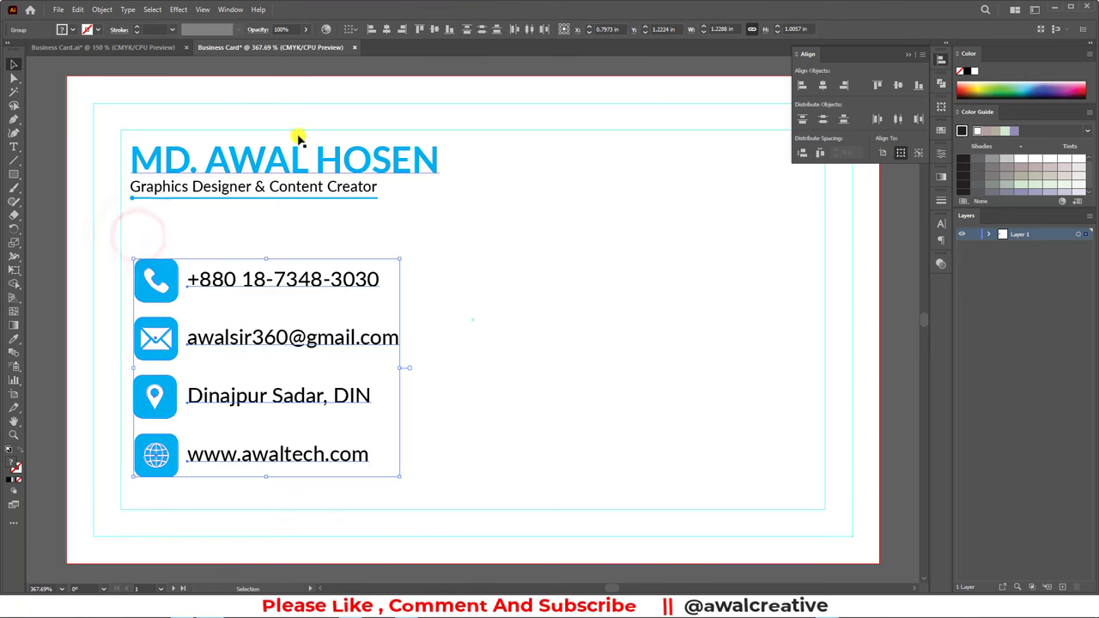
pyautogui.click(371, 29)
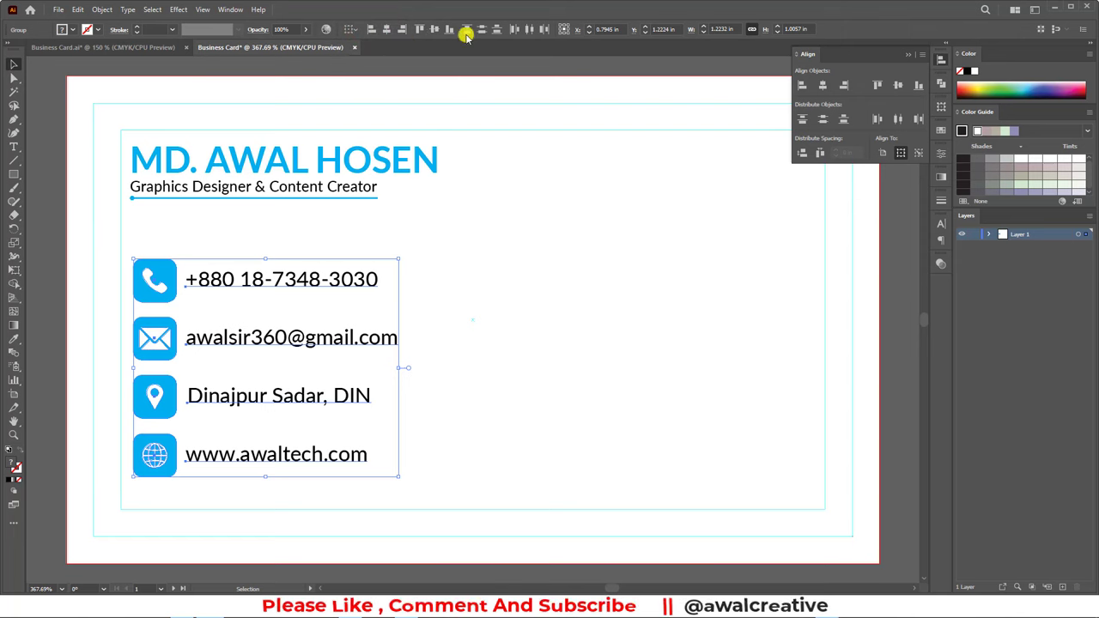
pyautogui.click(799, 153)
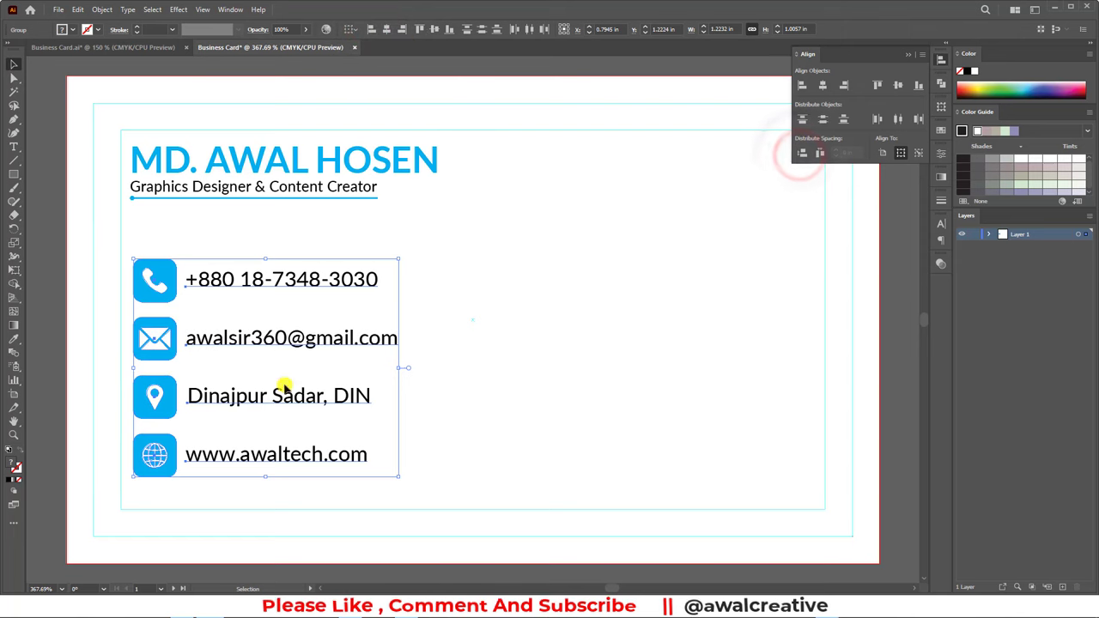
pyautogui.click(596, 339)
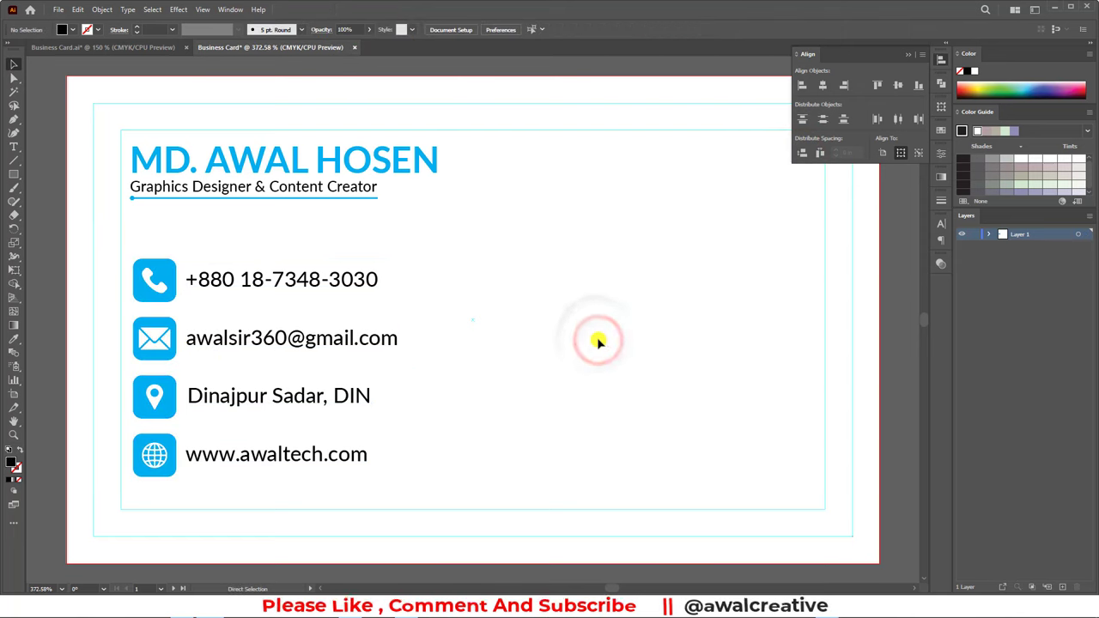
pyautogui.hotkey('ctrl', '0')
# Zoom out to both card sides and create a 0.5884 × 0.5884 in square
pyautogui.click(13, 434)
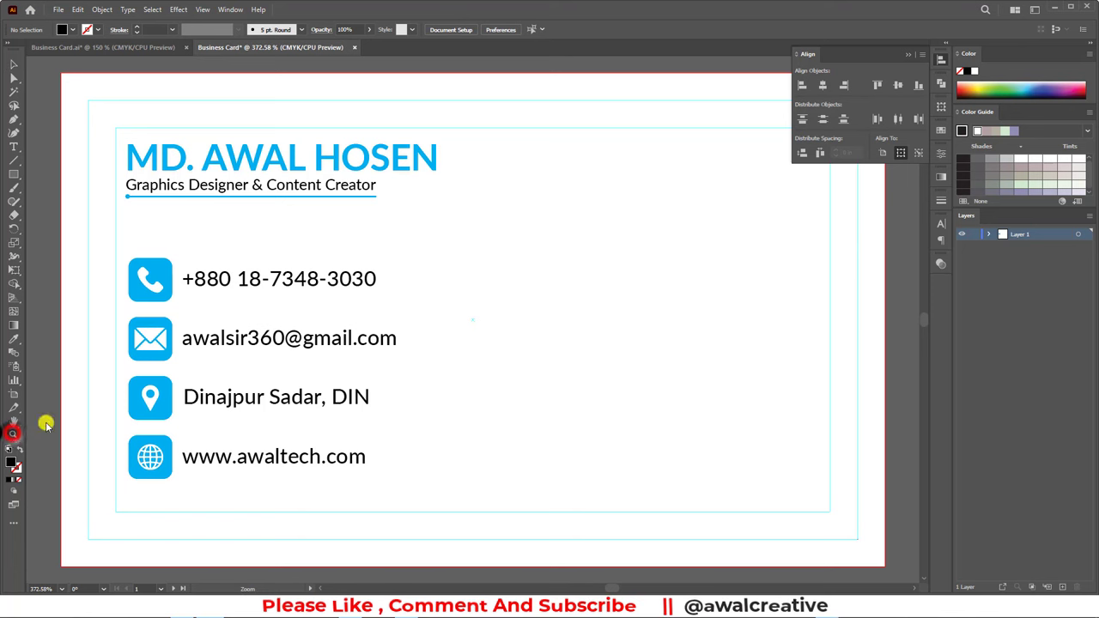
pyautogui.keyDown('alt'); pyautogui.click(458, 329); pyautogui.keyUp('alt')
pyautogui.keyDown('alt'); pyautogui.click(559, 322); pyautogui.keyUp('alt')
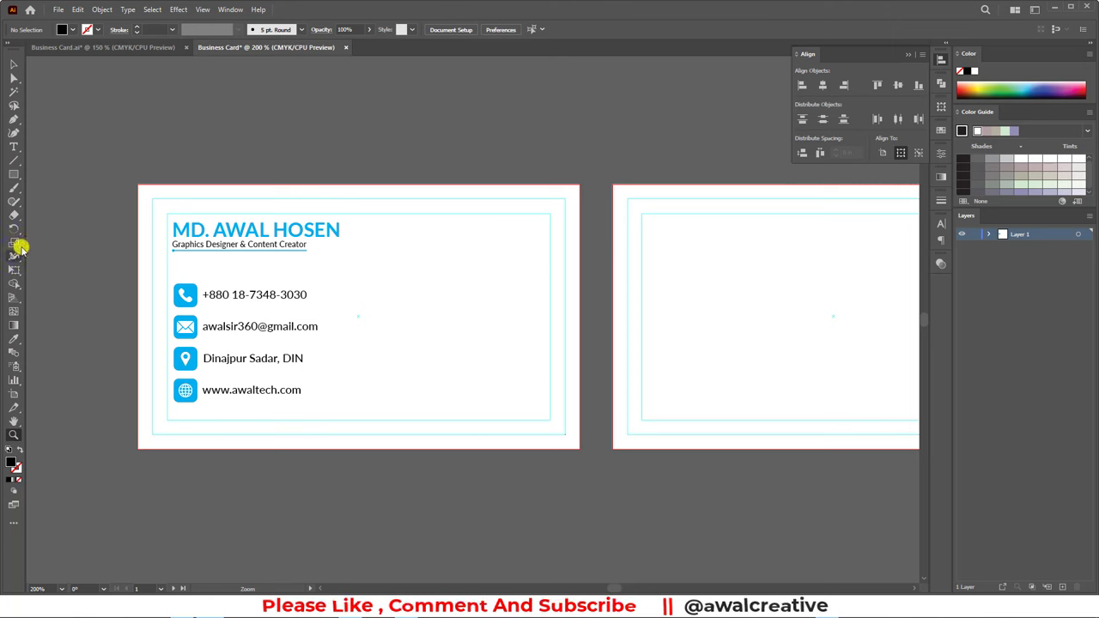
pyautogui.moveTo(16, 179); pyautogui.dragTo(58, 172)
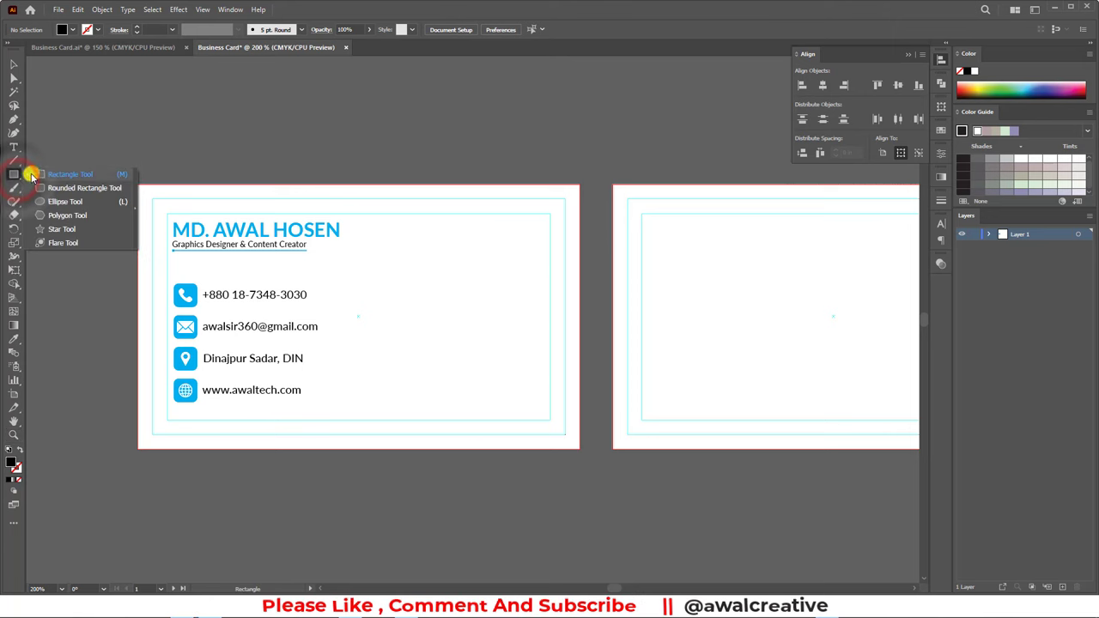
pyautogui.click(438, 344)
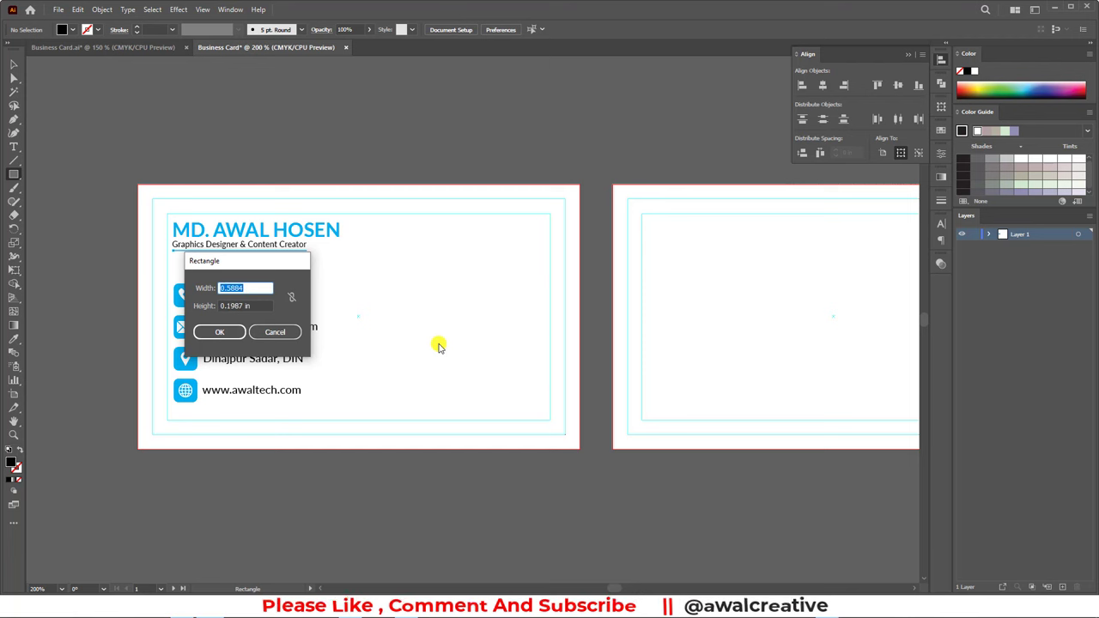
pyautogui.doubleClick(236, 306)
pyautogui.write('0.5884')
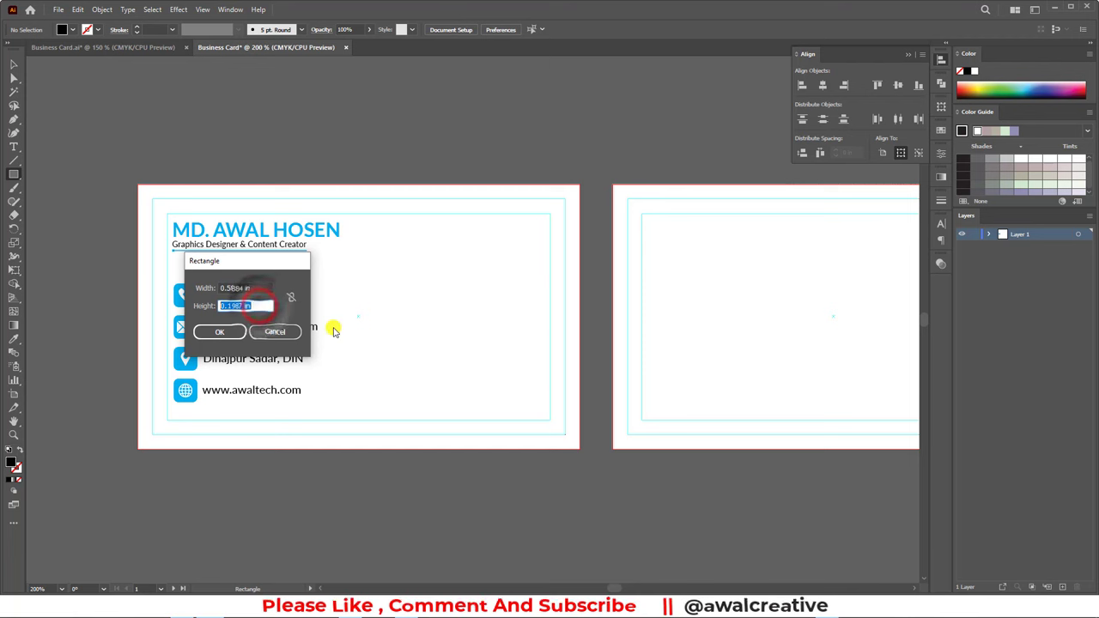
pyautogui.click(225, 332)
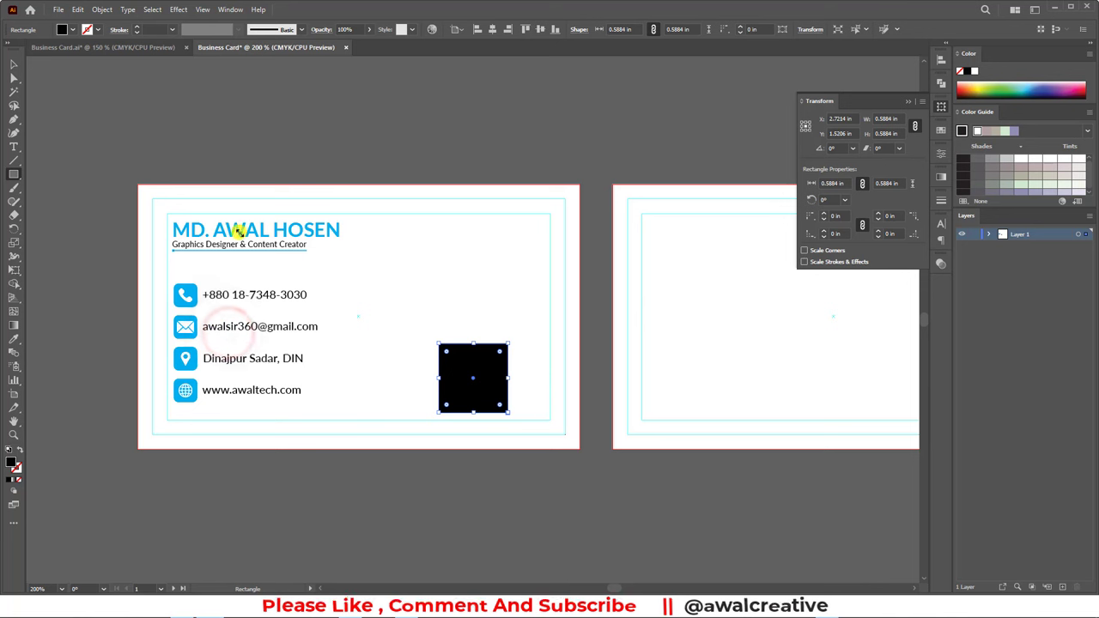
pyautogui.click(13, 63)
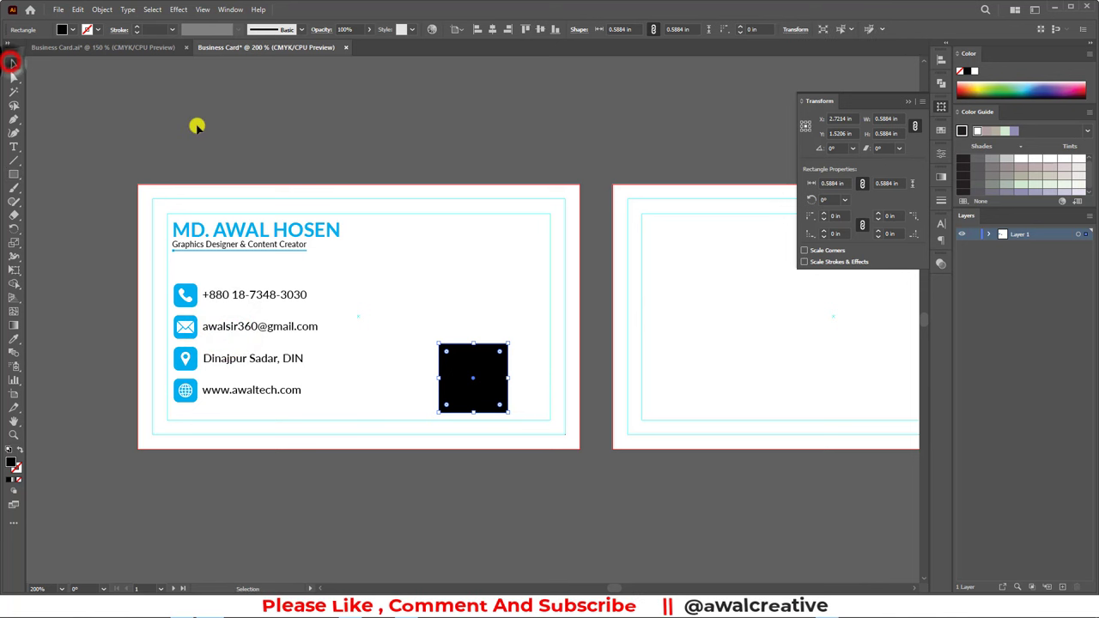
# Fill the square with the contact icons' blue and move it to the card's lower right
pyautogui.click(15, 334)
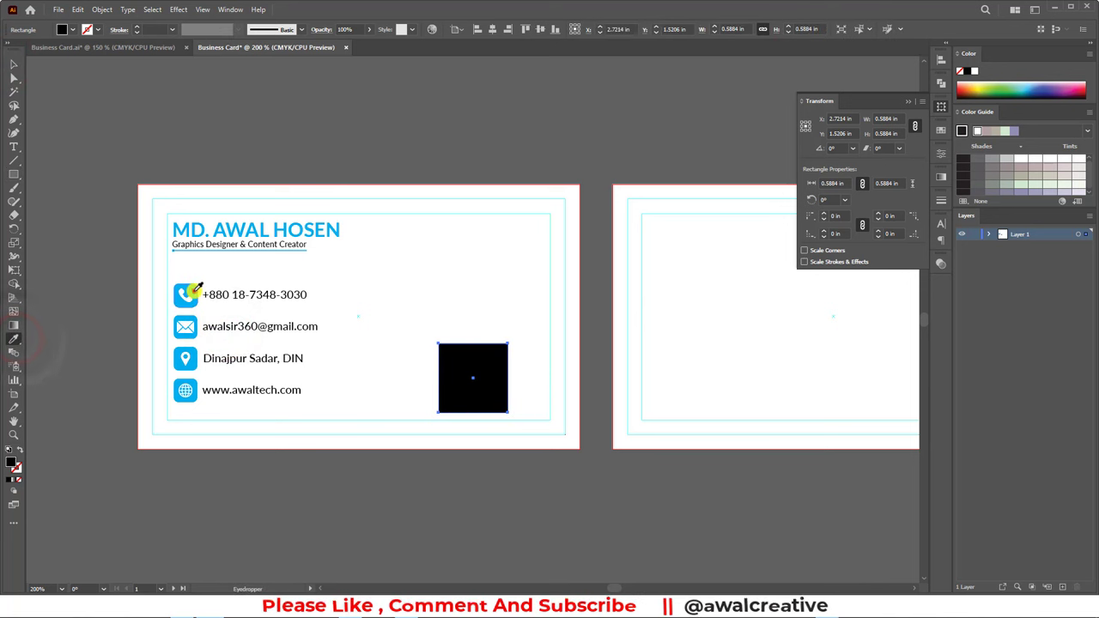
pyautogui.click(189, 289)
pyautogui.click(12, 63)
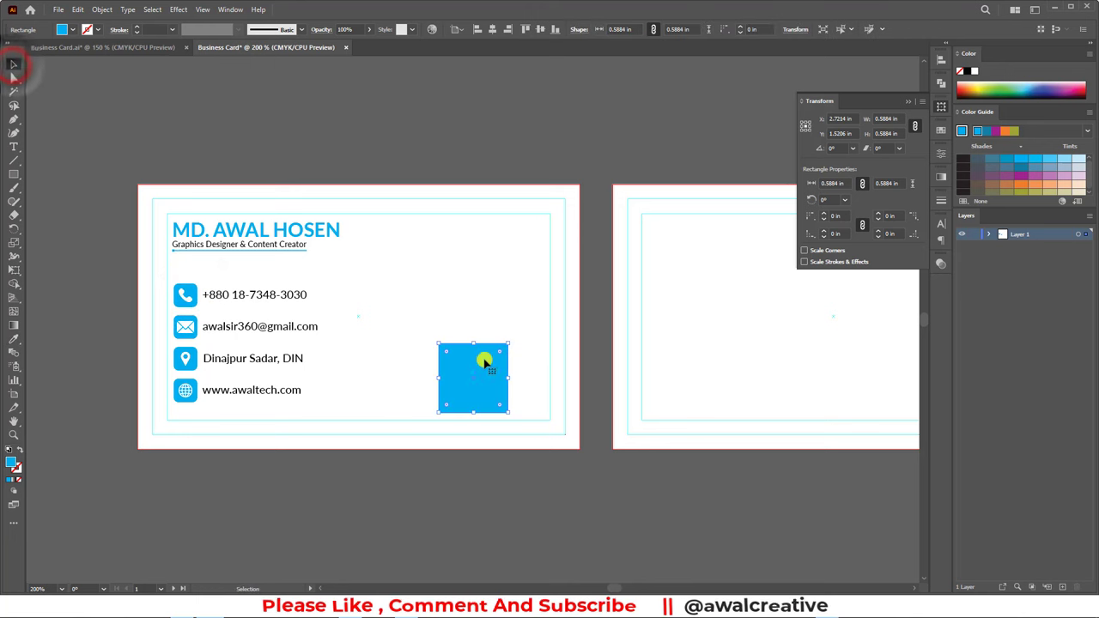
pyautogui.click(475, 379)
pyautogui.moveTo(475, 379); pyautogui.dragTo(468, 358)
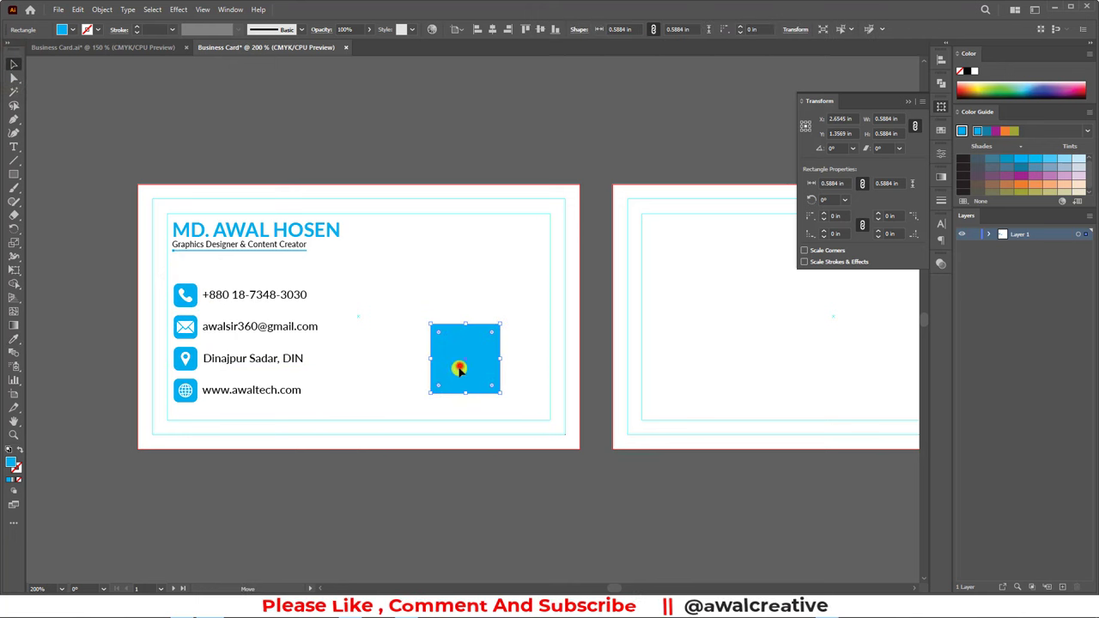
pyautogui.moveTo(457, 369); pyautogui.dragTo(459, 382)
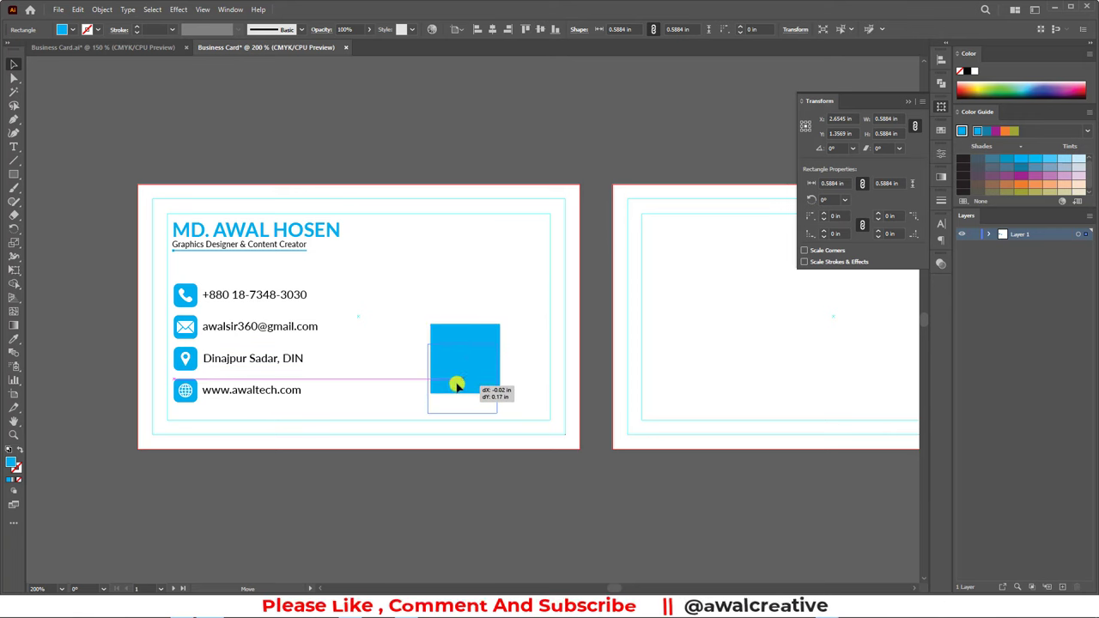
pyautogui.moveTo(457, 382); pyautogui.dragTo(453, 367)
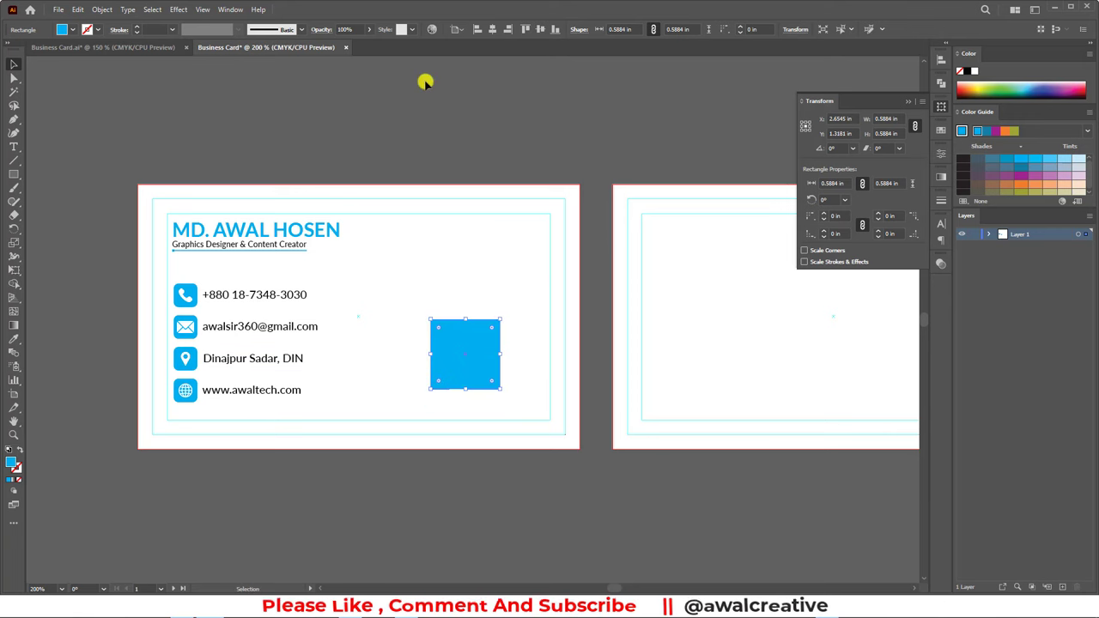
pyautogui.hotkey('ctrl', 'r')
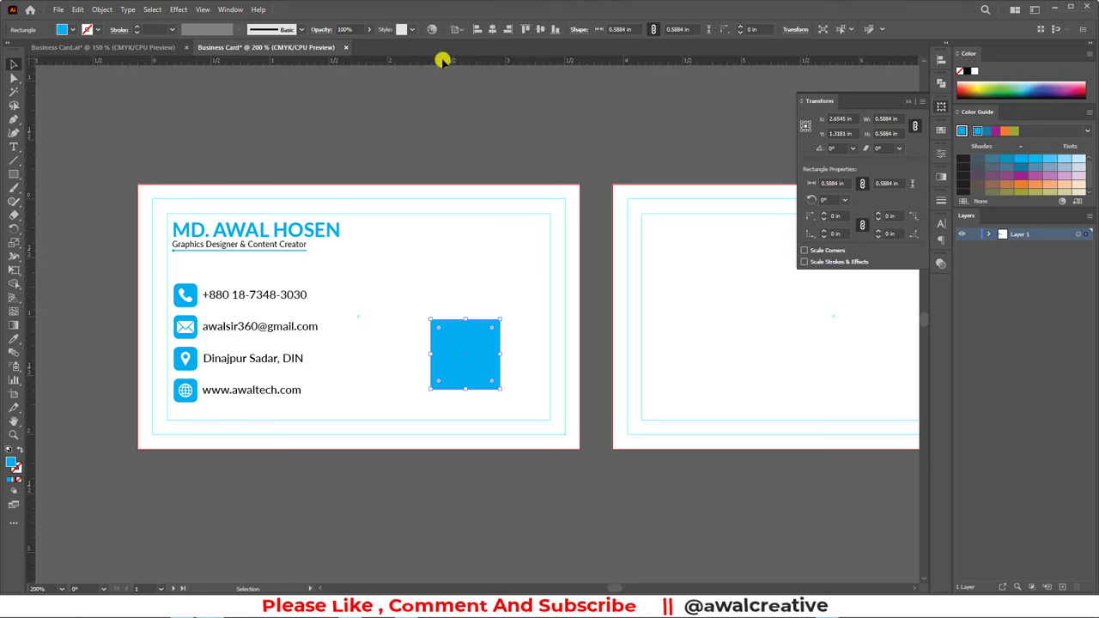
# Align the blue square's bottom with the website row using a temporary guide, then delete the guide
pyautogui.moveTo(441, 59); pyautogui.dragTo(461, 403)
pyautogui.moveTo(473, 346); pyautogui.dragTo(483, 358)
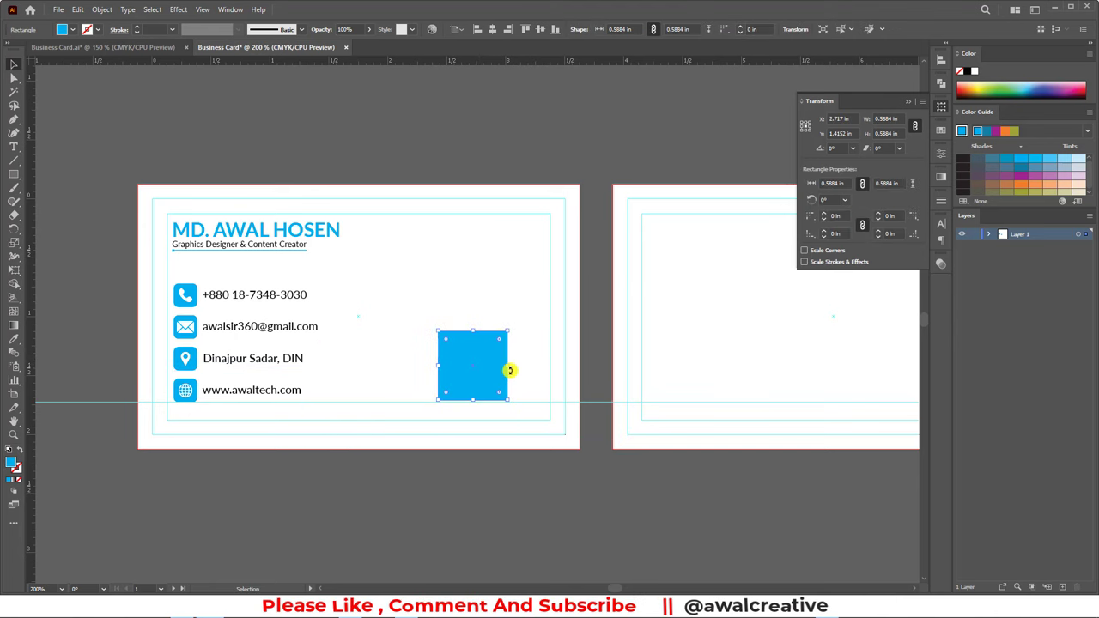
pyautogui.click(70, 403)
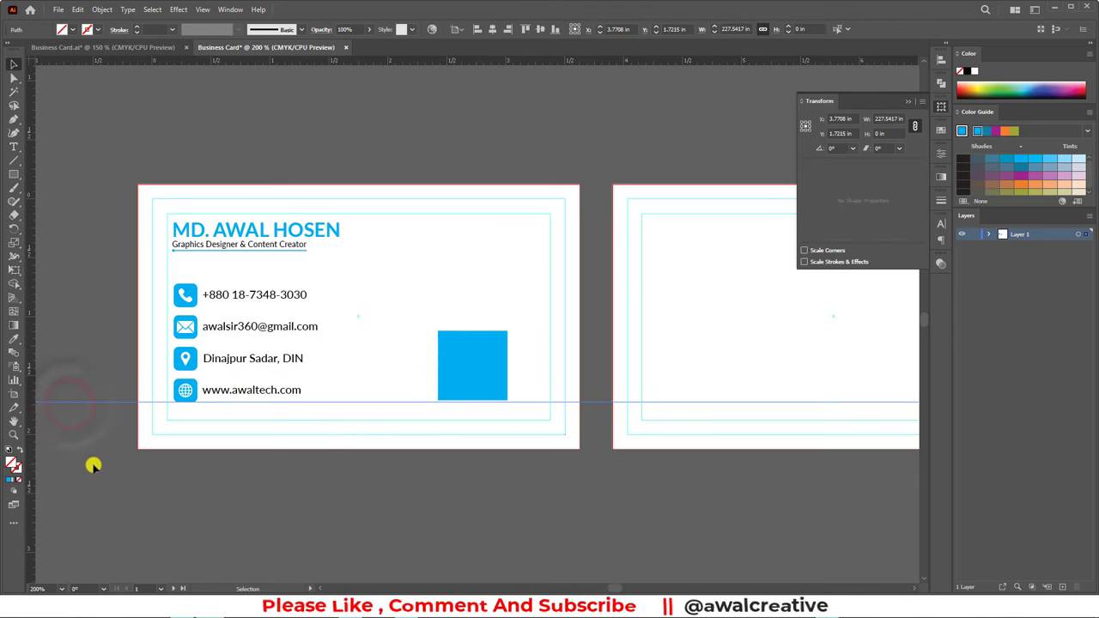
pyautogui.press('Delete')
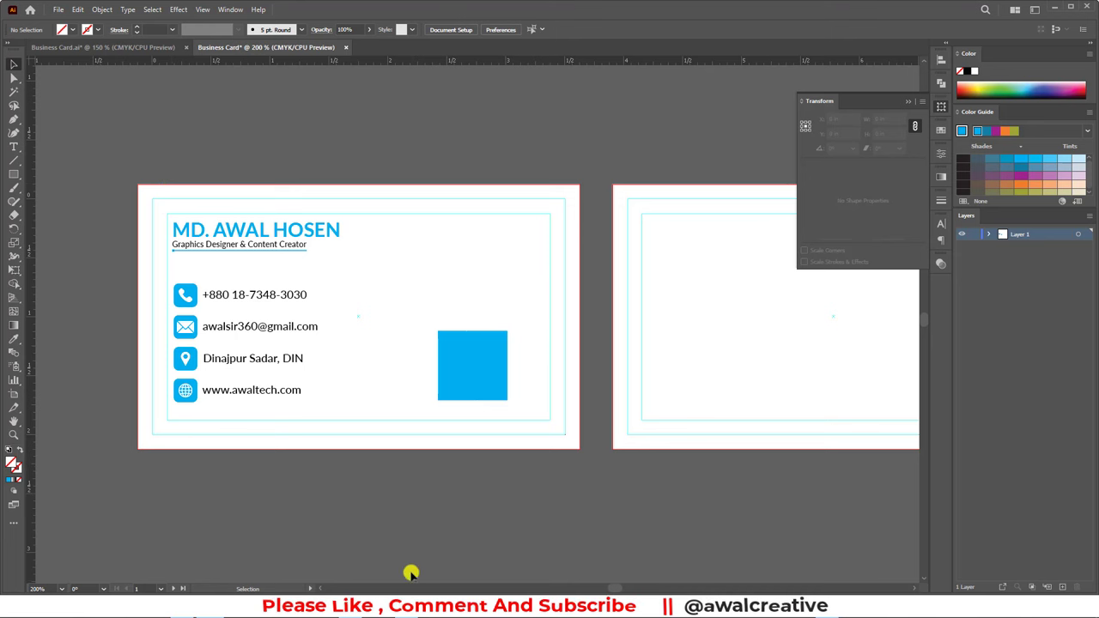
# Drag AC Page.png from the Icon File folder into the card document
pyautogui.click(57, 12)
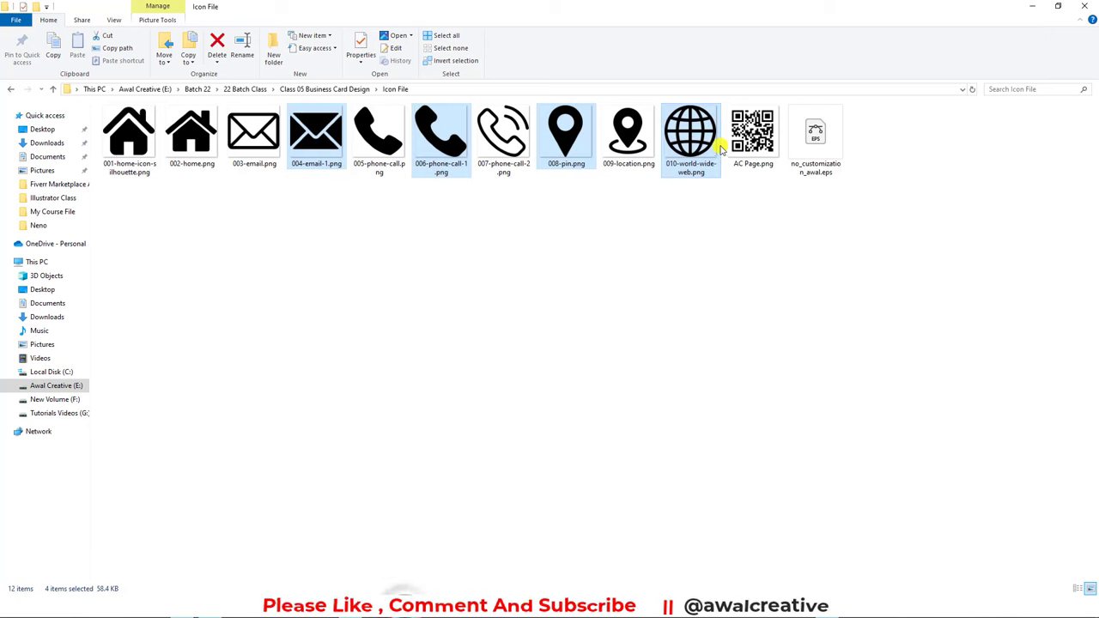
pyautogui.click(755, 152)
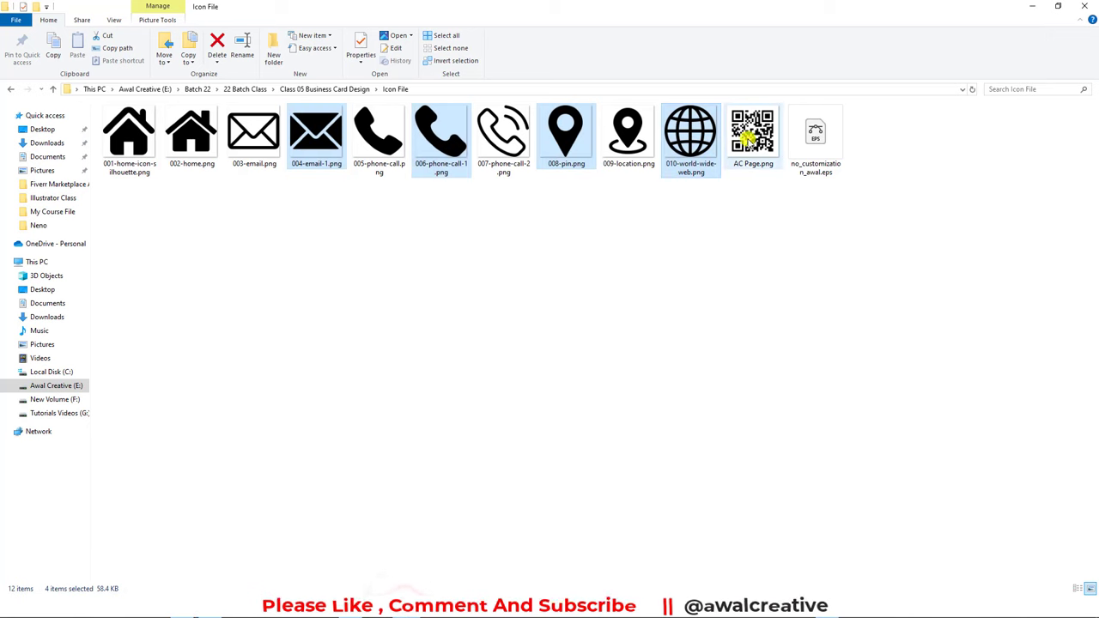
pyautogui.moveTo(756, 152)
pyautogui.mouseDown()
pyautogui.moveTo(213, 565)
pyautogui.moveTo(427, 371)
pyautogui.mouseUp()
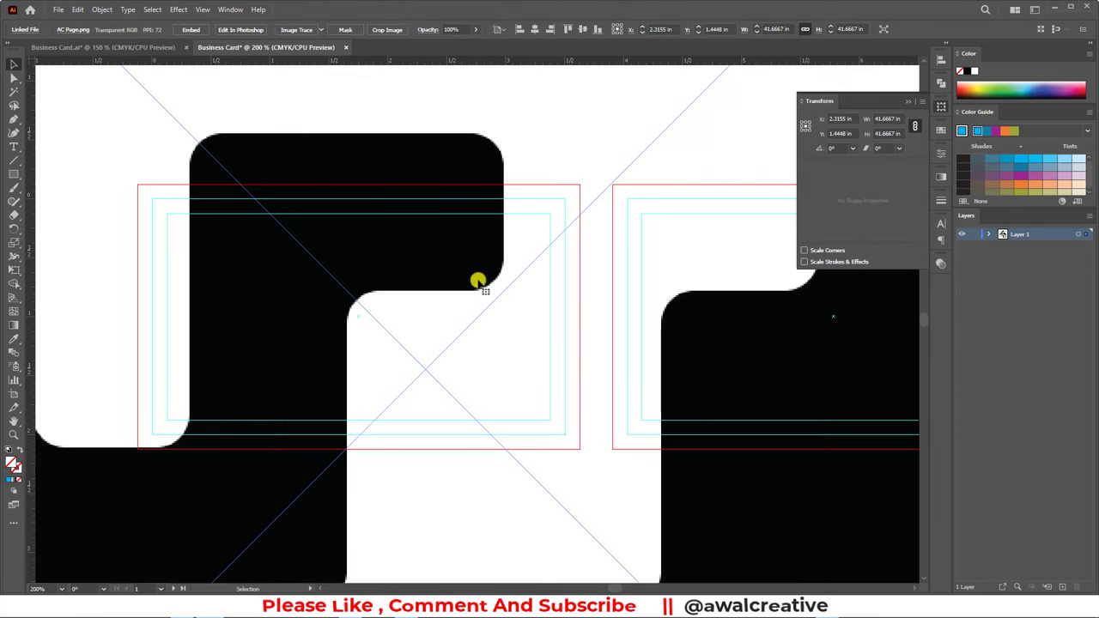
# Shrink the QR code image to about 0.55 in square and move it onto the front card
pyautogui.click(14, 434)
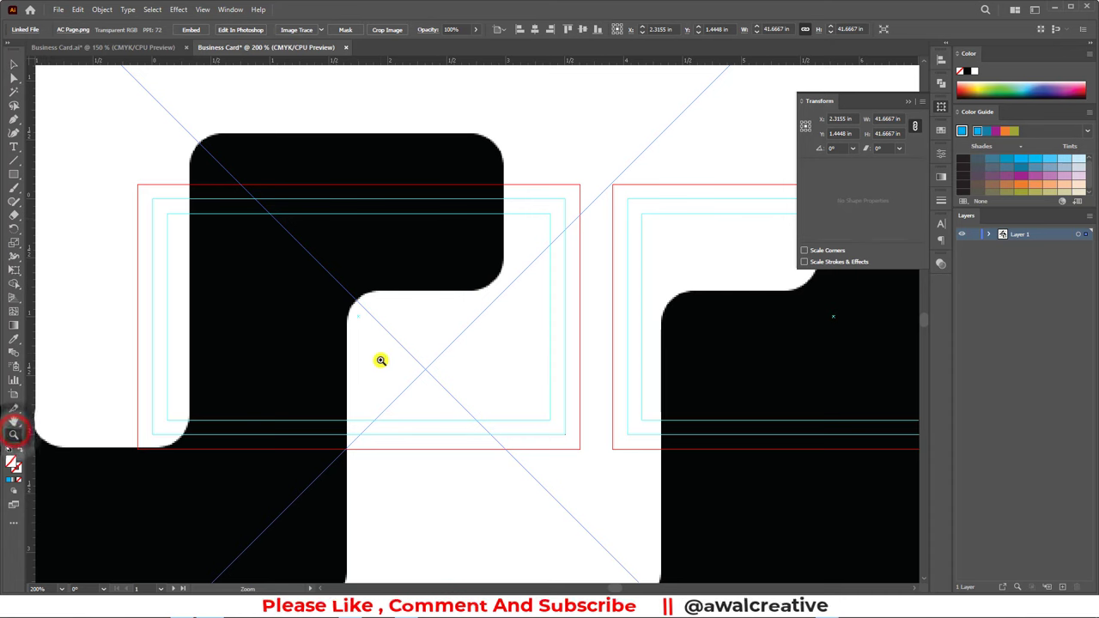
pyautogui.keyDown('alt'); pyautogui.click(380, 354); pyautogui.keyUp('alt')
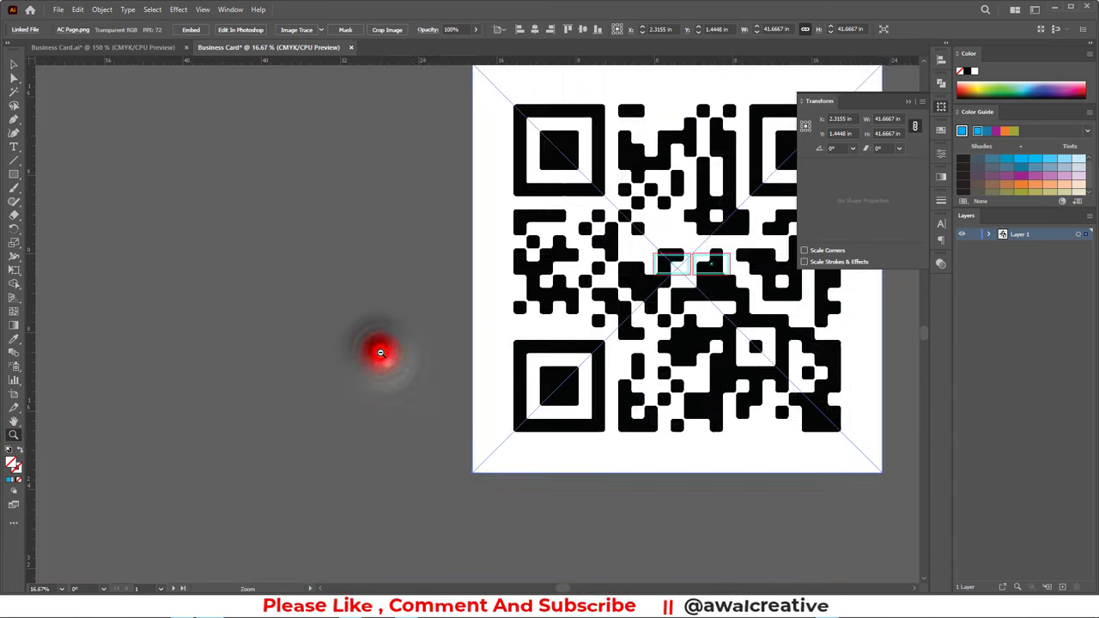
pyautogui.keyDown('alt'); pyautogui.click(380, 353); pyautogui.keyUp('alt')
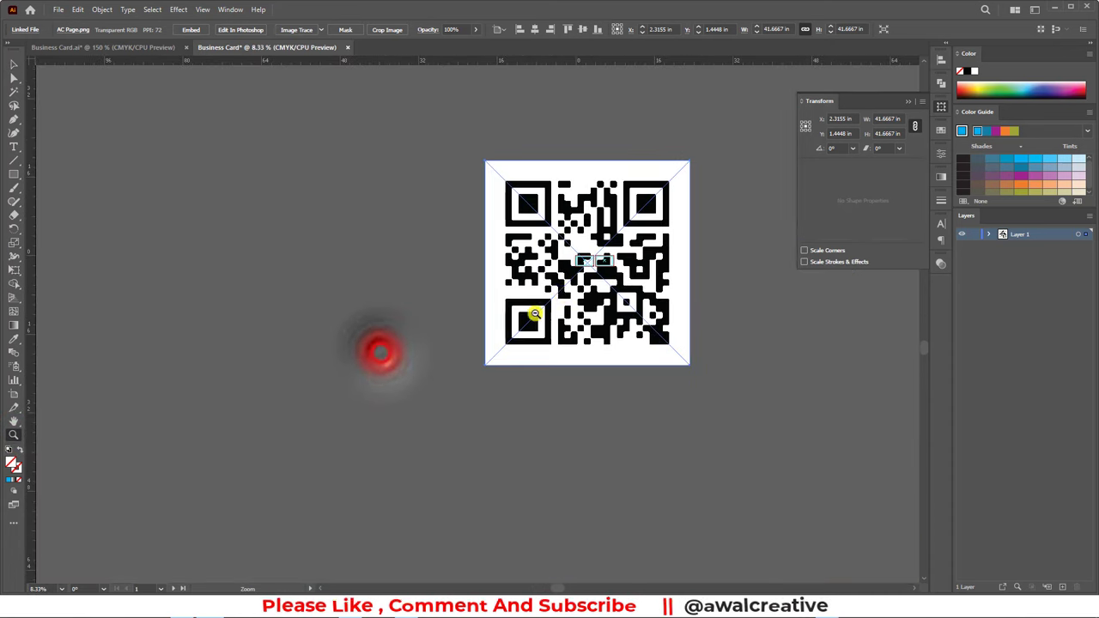
pyautogui.click(13, 64)
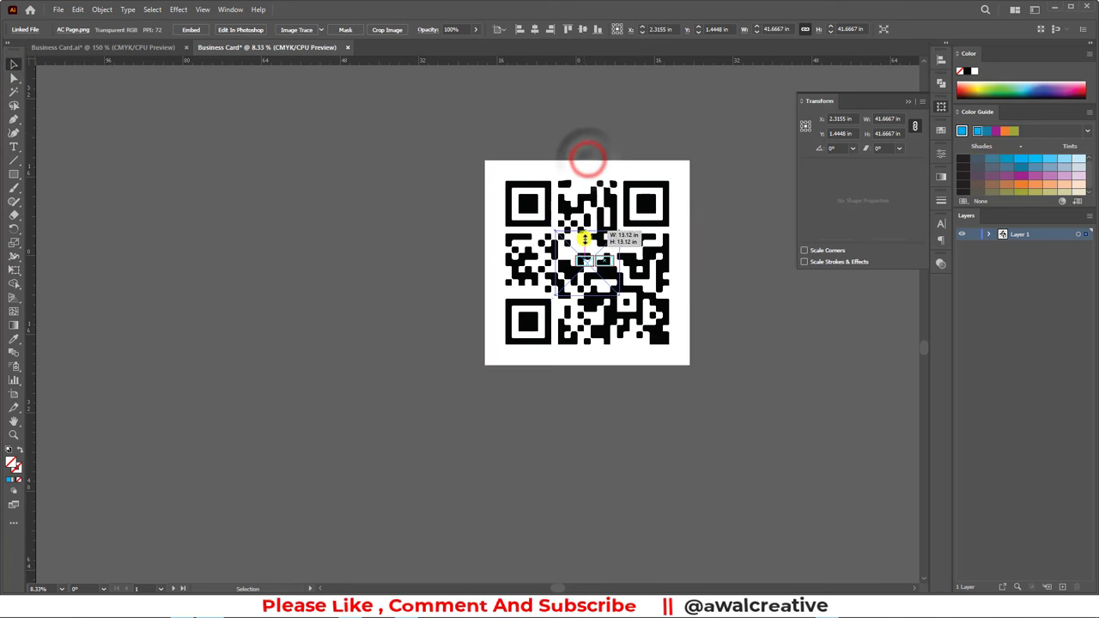
pyautogui.moveTo(587, 159); pyautogui.dragTo(585, 262)
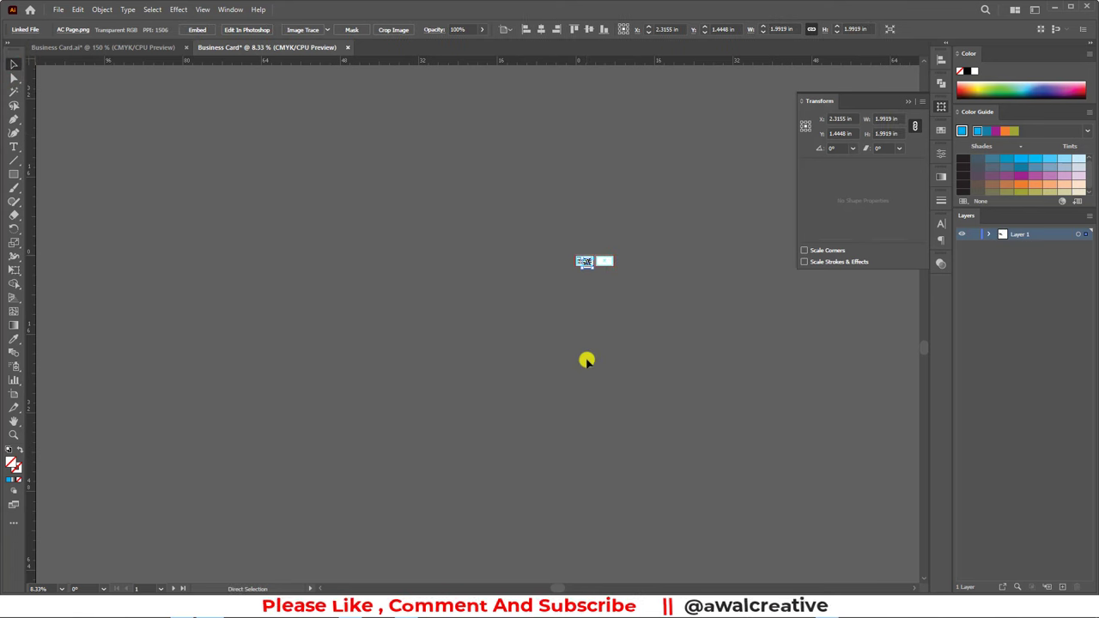
pyautogui.hotkey('ctrl', '0')
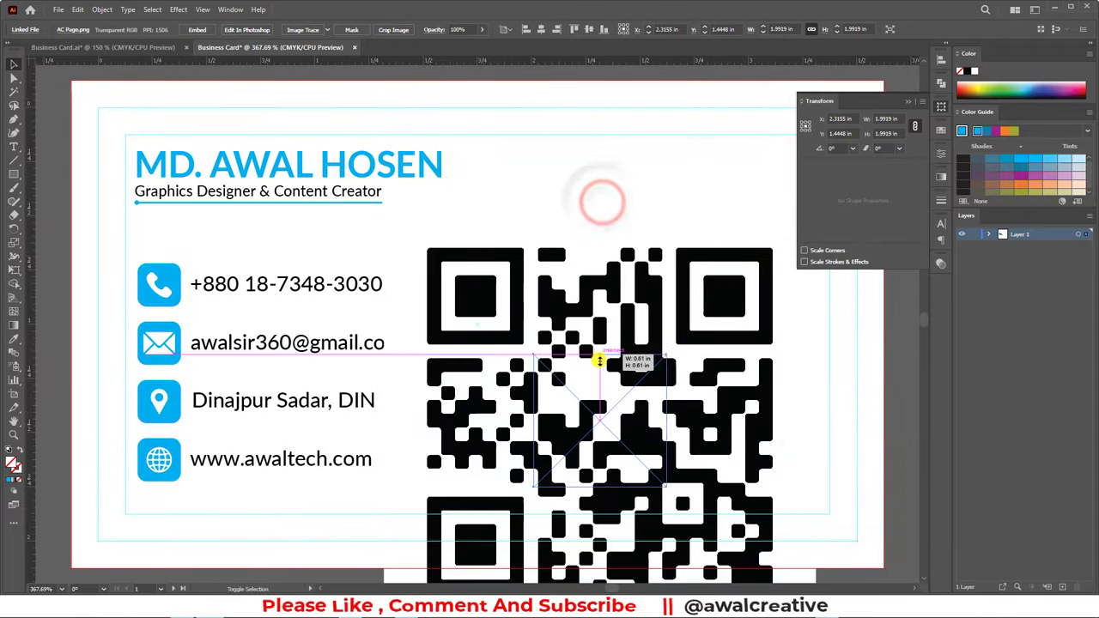
pyautogui.moveTo(603, 203)
pyautogui.mouseDown()
pyautogui.moveTo(601, 362)
pyautogui.moveTo(471, 337)
pyautogui.moveTo(544, 229)
pyautogui.moveTo(543, 245)
pyautogui.mouseUp()
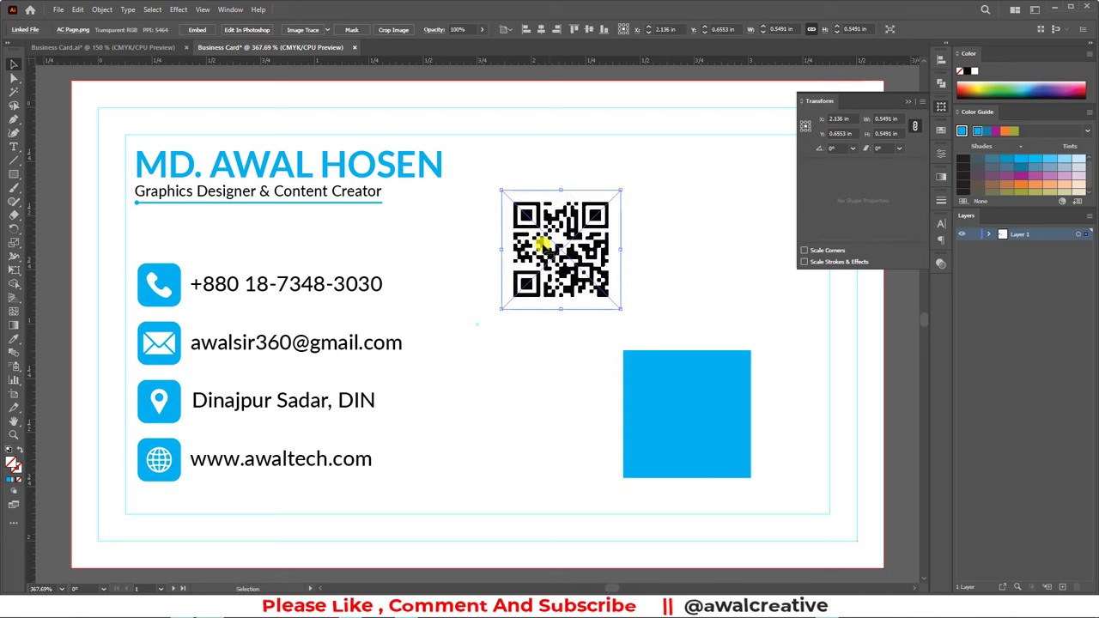
# Trace the QR code in black and white, expand it, and centre it on the blue square
pyautogui.click(331, 30)
pyautogui.click(364, 150)
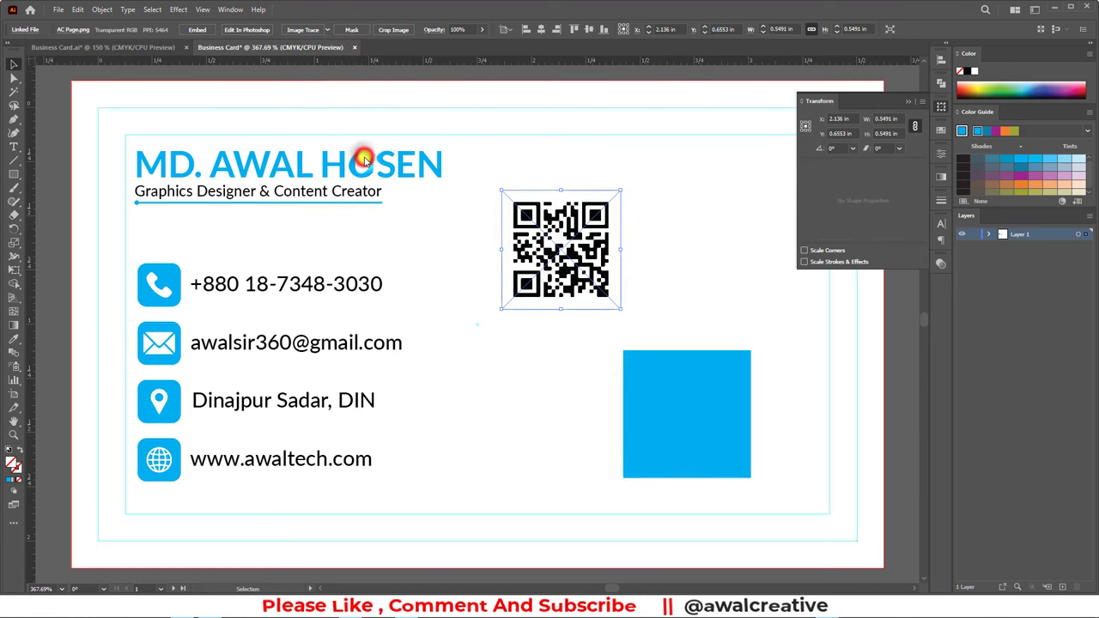
pyautogui.click(608, 319)
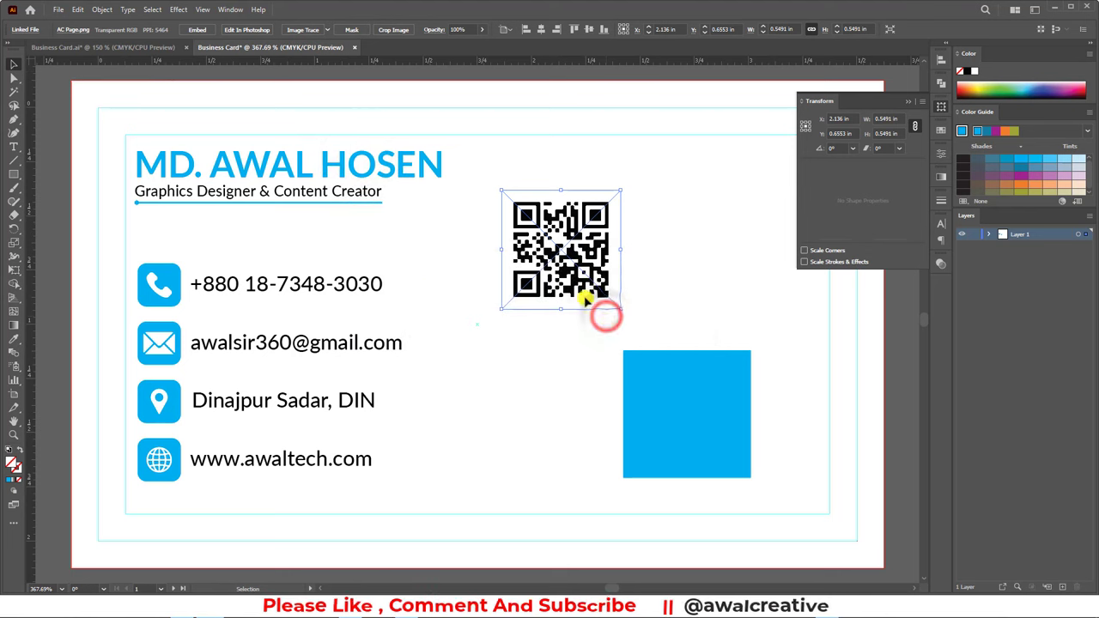
pyautogui.click(294, 30)
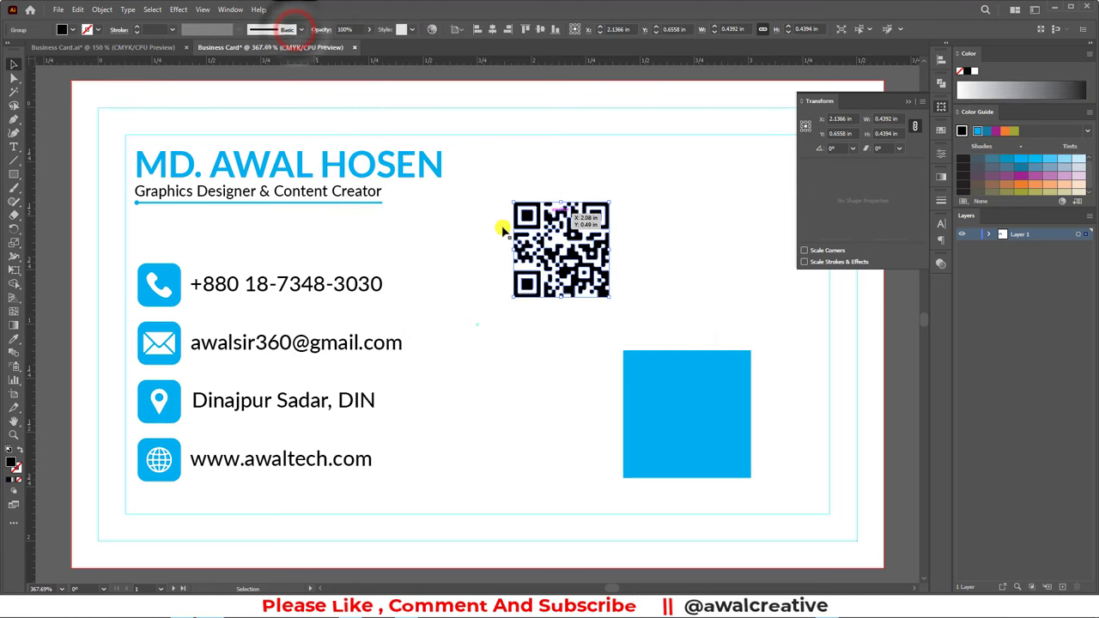
pyautogui.moveTo(527, 217); pyautogui.dragTo(657, 381)
pyautogui.moveTo(587, 314); pyautogui.dragTo(773, 494)
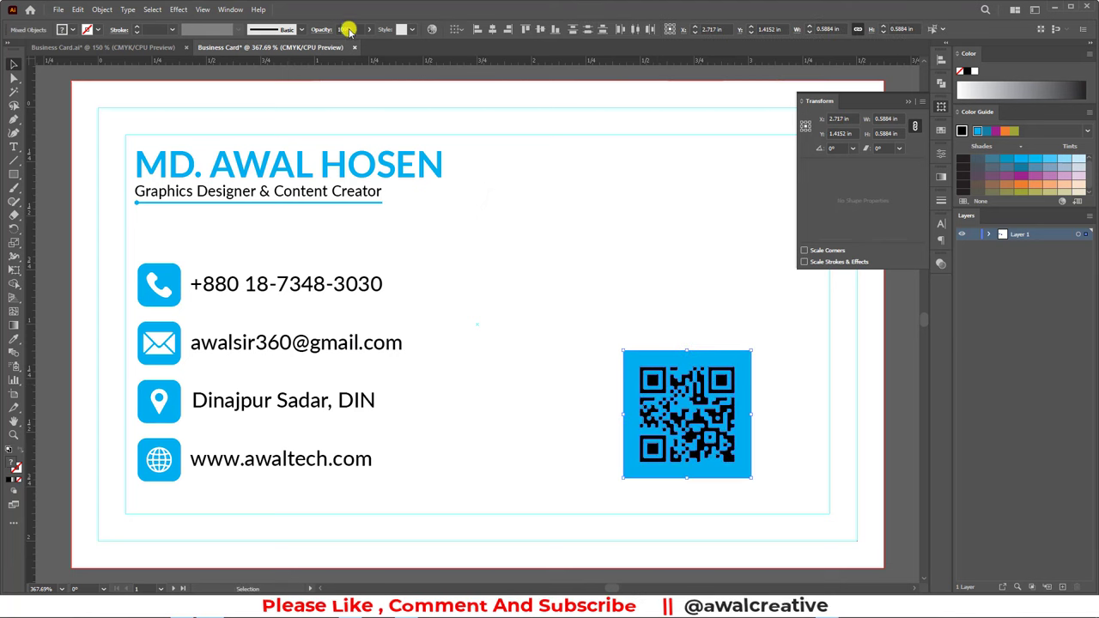
pyautogui.click(539, 29)
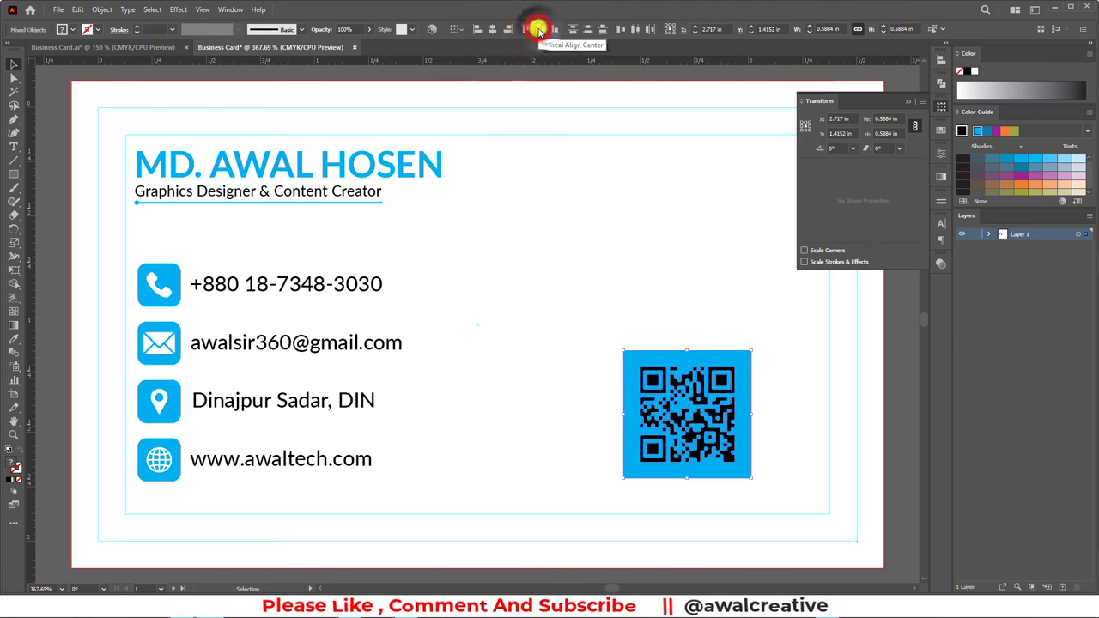
# Fill the QR code with white
pyautogui.click(643, 256)
pyautogui.click(704, 388)
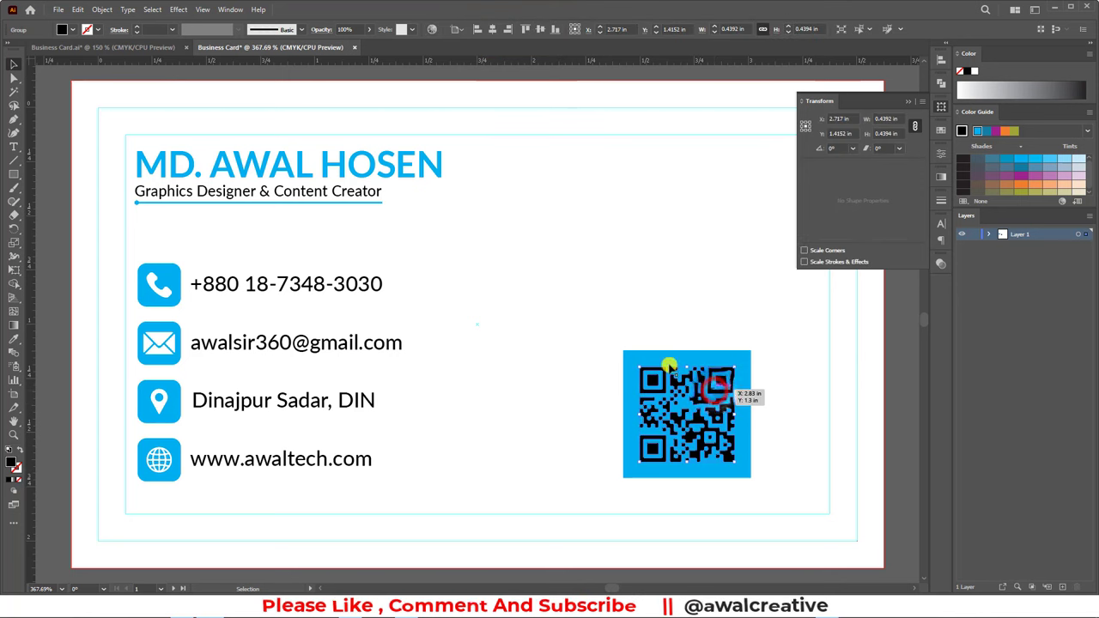
pyautogui.click(74, 29)
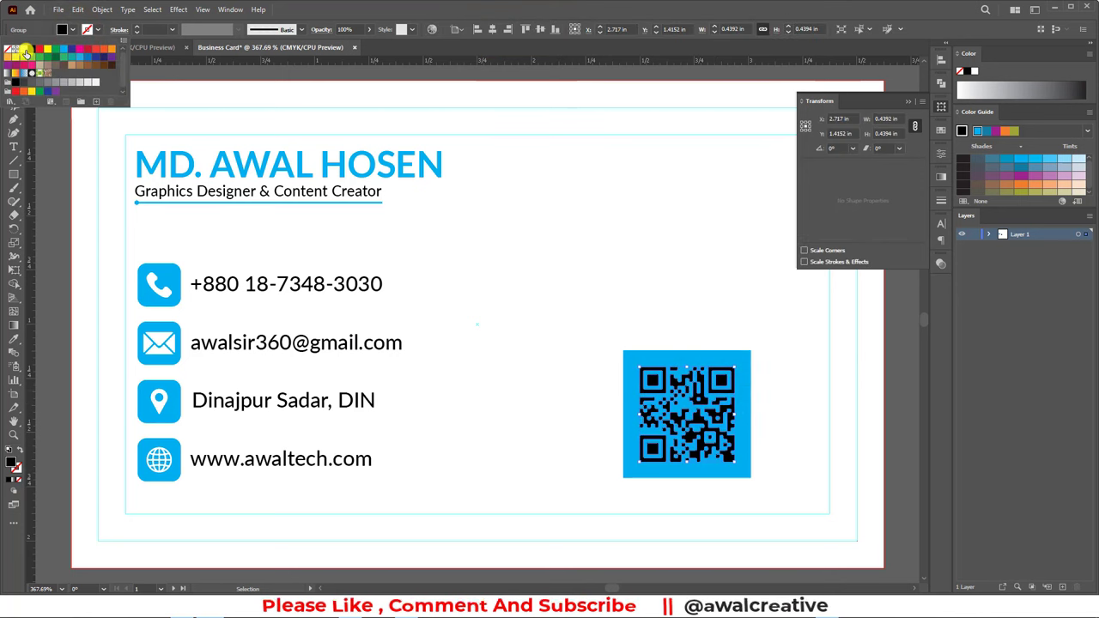
pyautogui.click(26, 49)
pyautogui.click(657, 225)
pyautogui.click(613, 275)
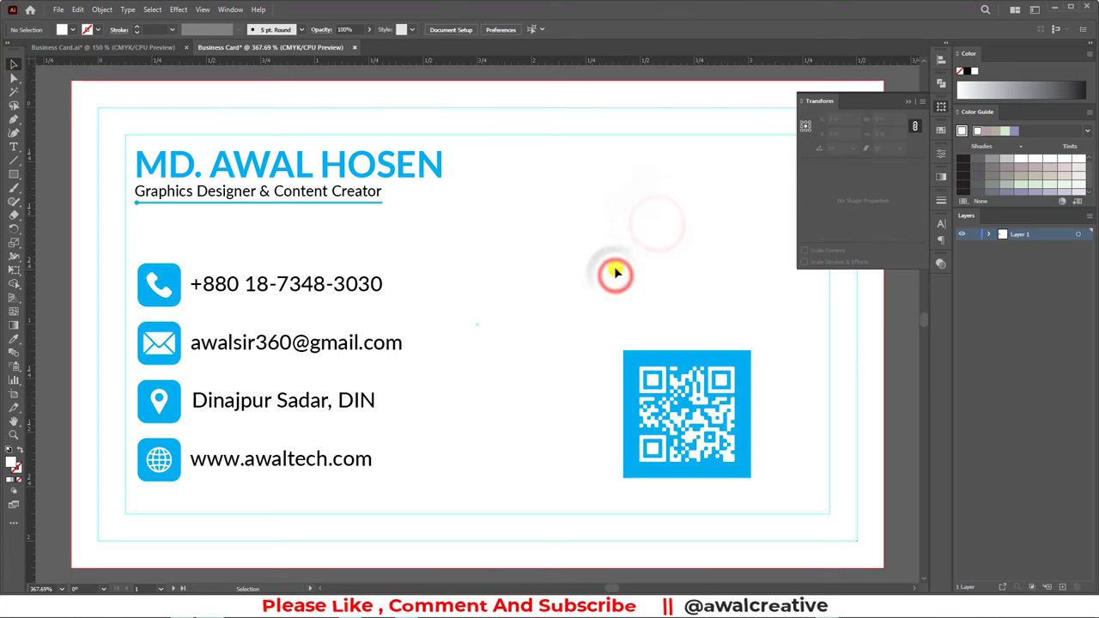
# Round the blue square's corners to 0.059 in with the live corner widget
pyautogui.click(638, 359)
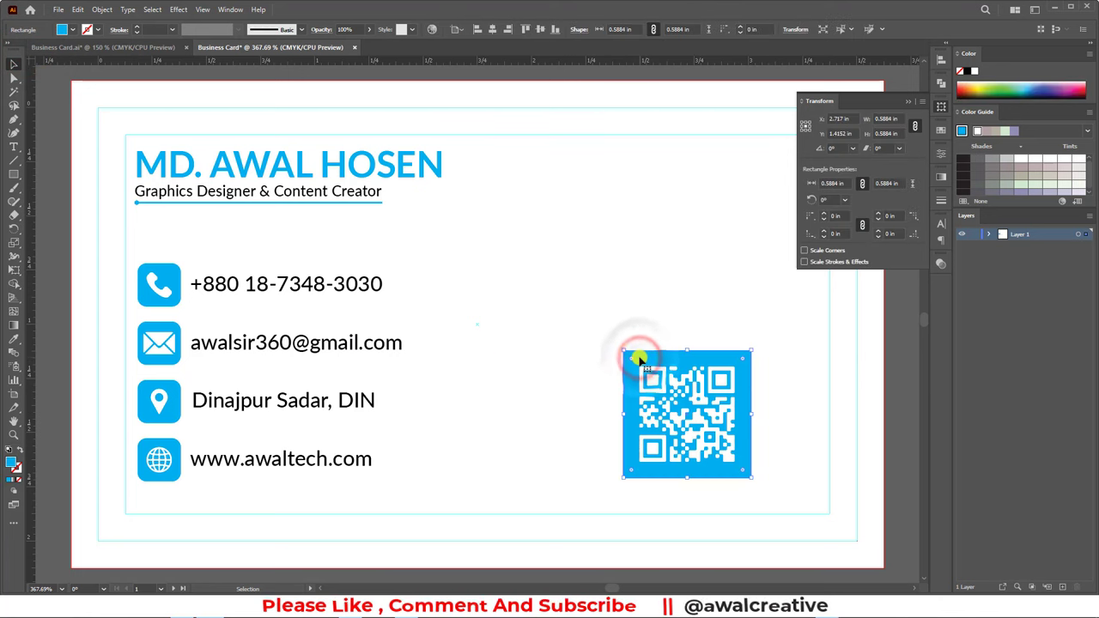
pyautogui.moveTo(630, 361); pyautogui.dragTo(634, 368)
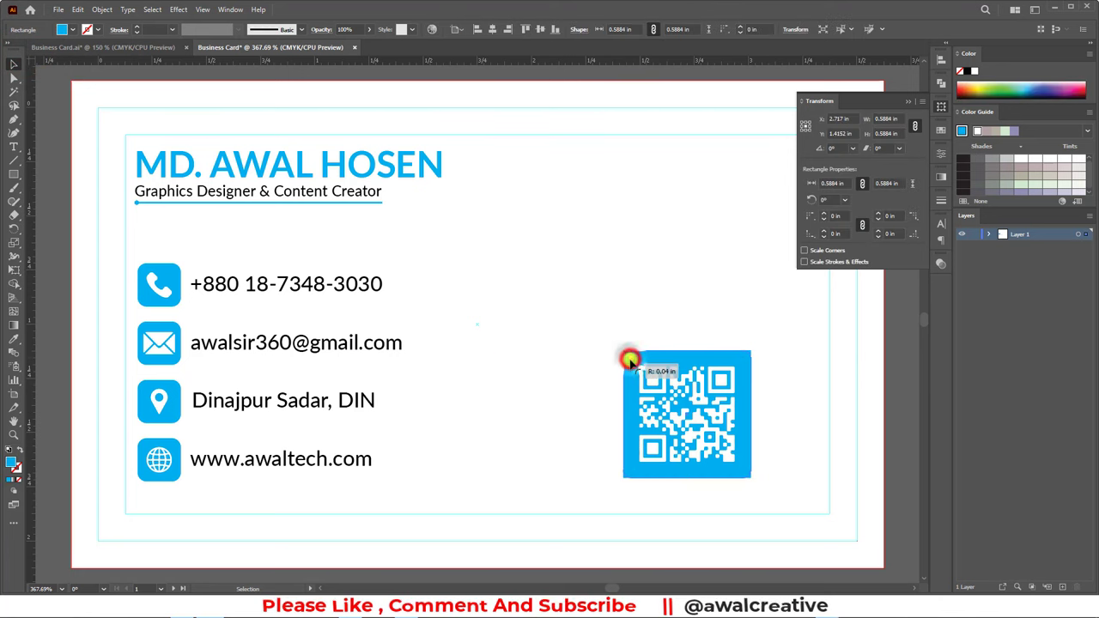
pyautogui.click(616, 264)
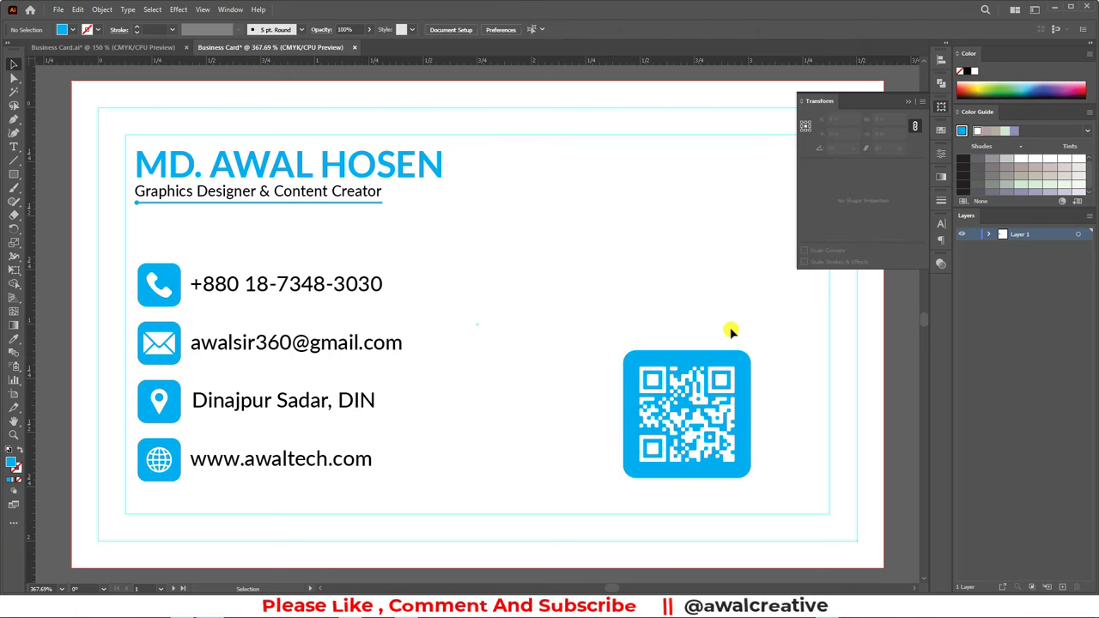
pyautogui.click(903, 104)
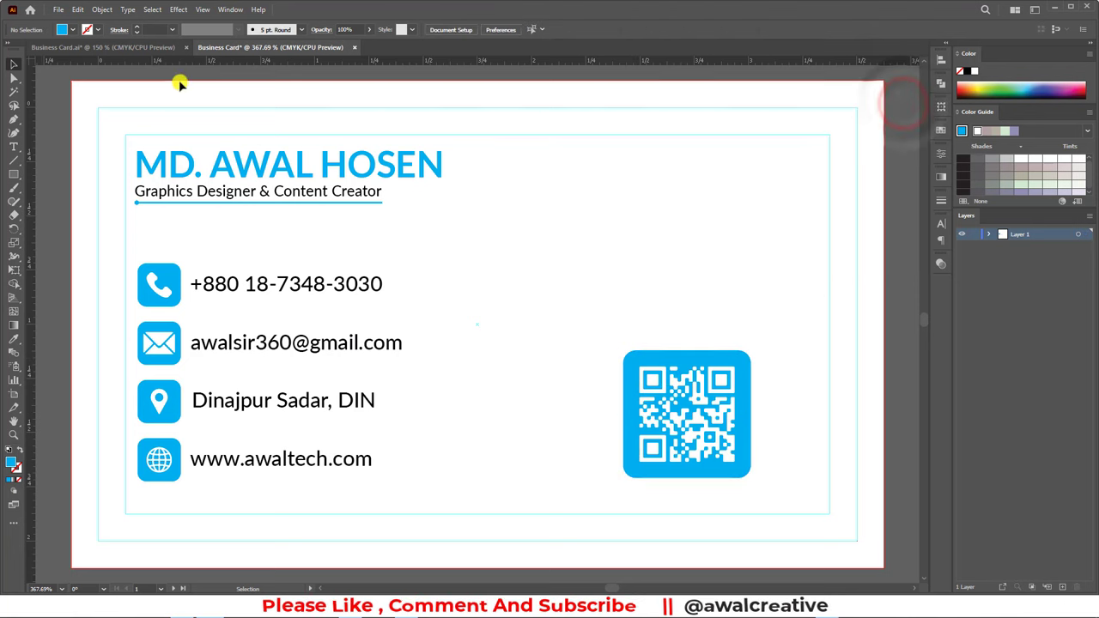
# Select the AC logo and AWAL CREATIVE text in the earlier Business Card.ai design
pyautogui.click(152, 47)
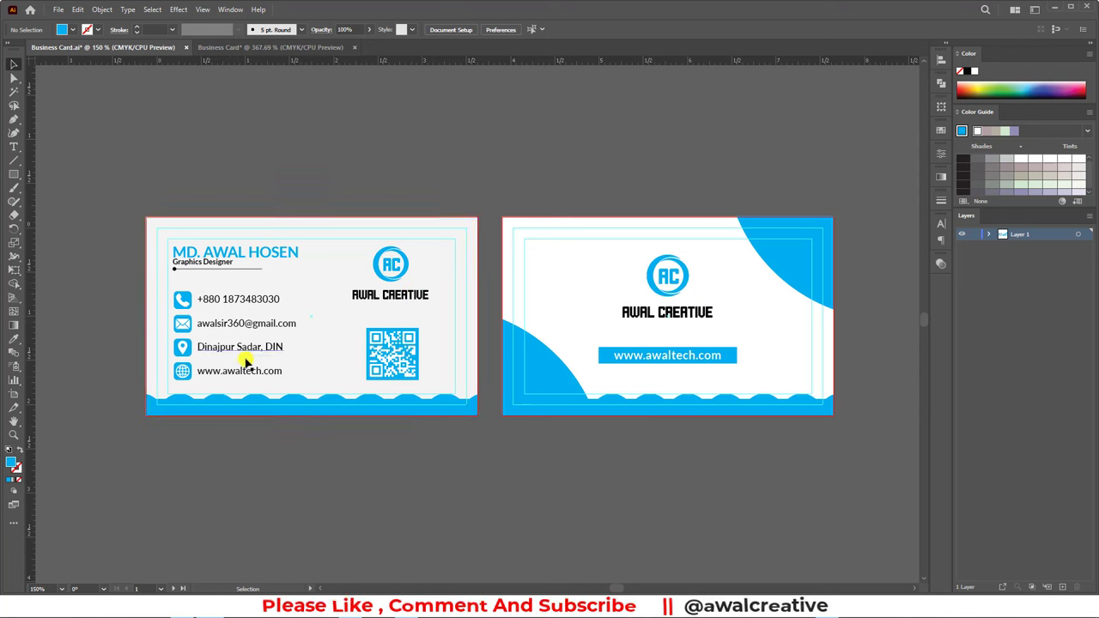
pyautogui.click(376, 264)
pyautogui.keyDown('shift'); pyautogui.click(395, 300); pyautogui.keyUp('shift')
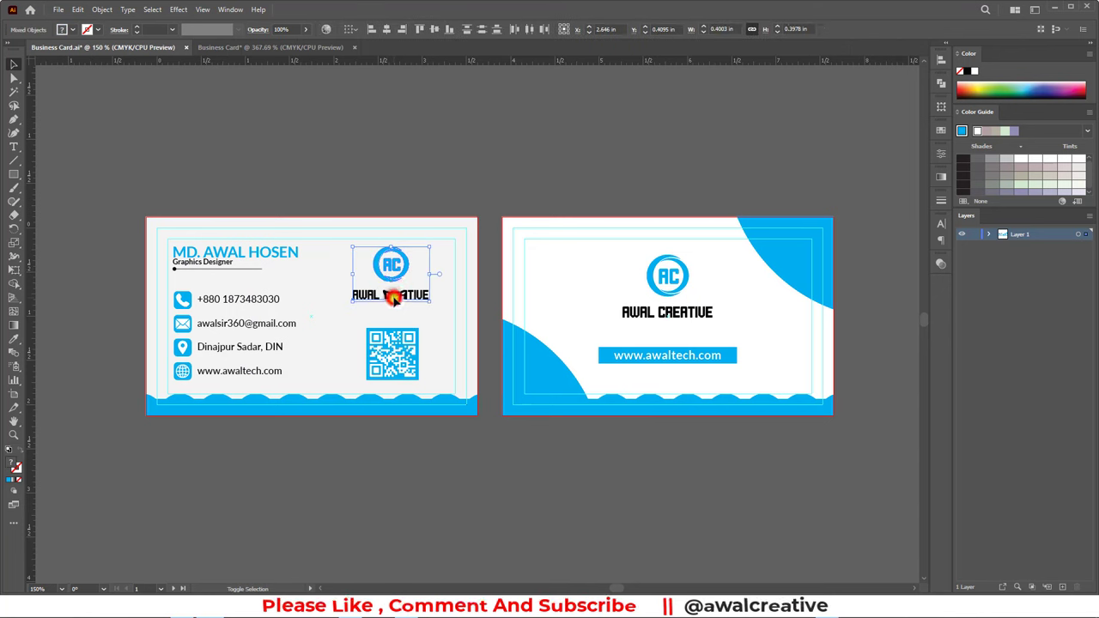
# Open Design File Need.ai from recent files, then return to Business Card.ai
pyautogui.click(58, 9)
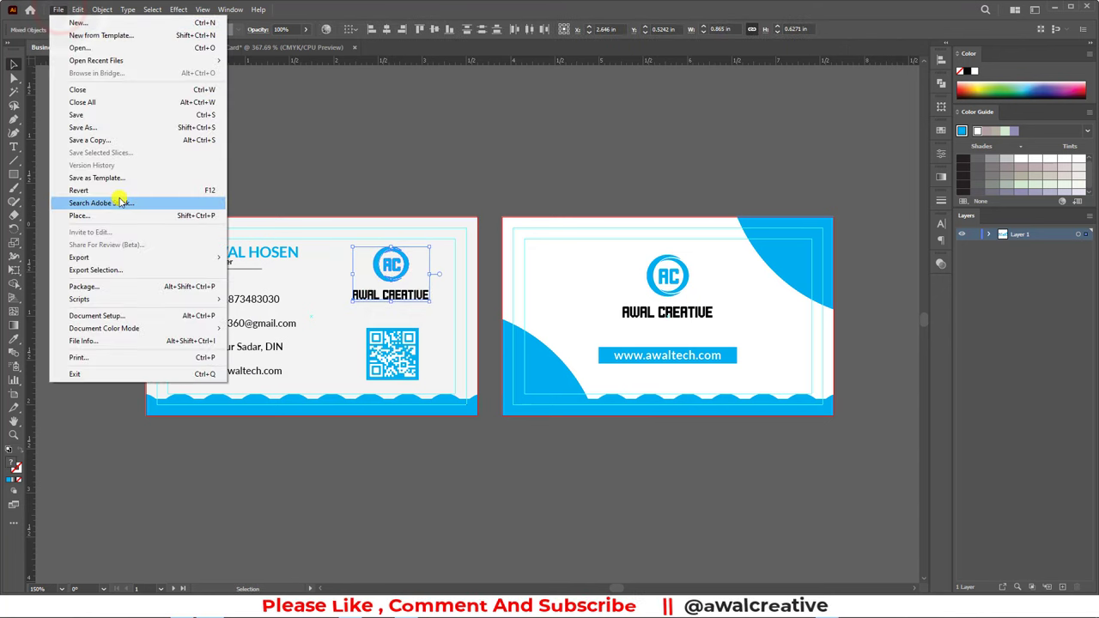
pyautogui.click(113, 60)
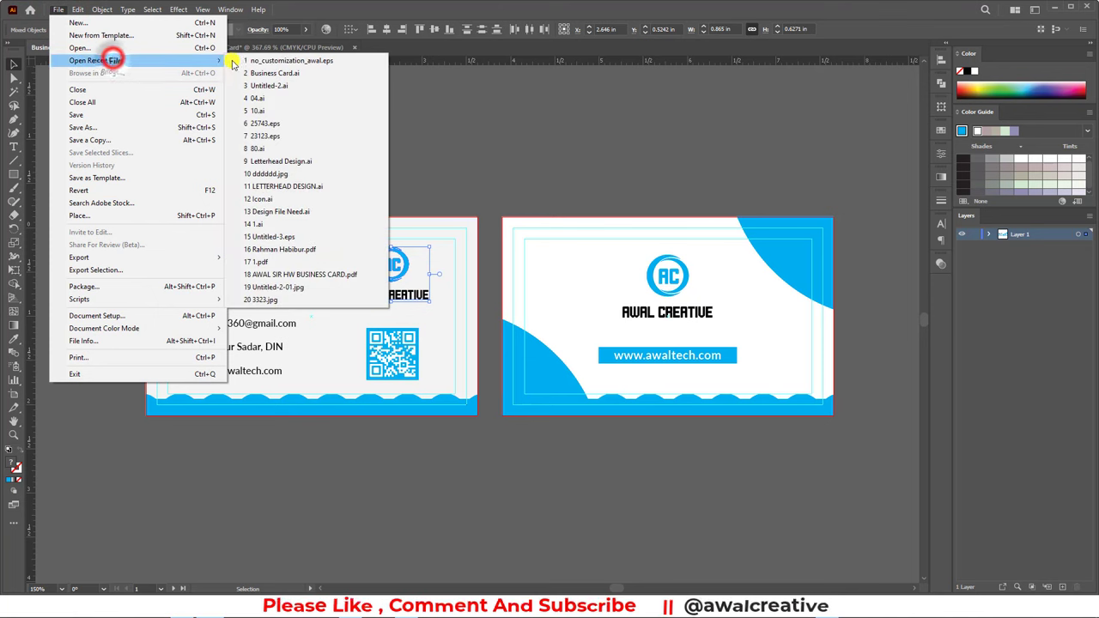
pyautogui.click(312, 212)
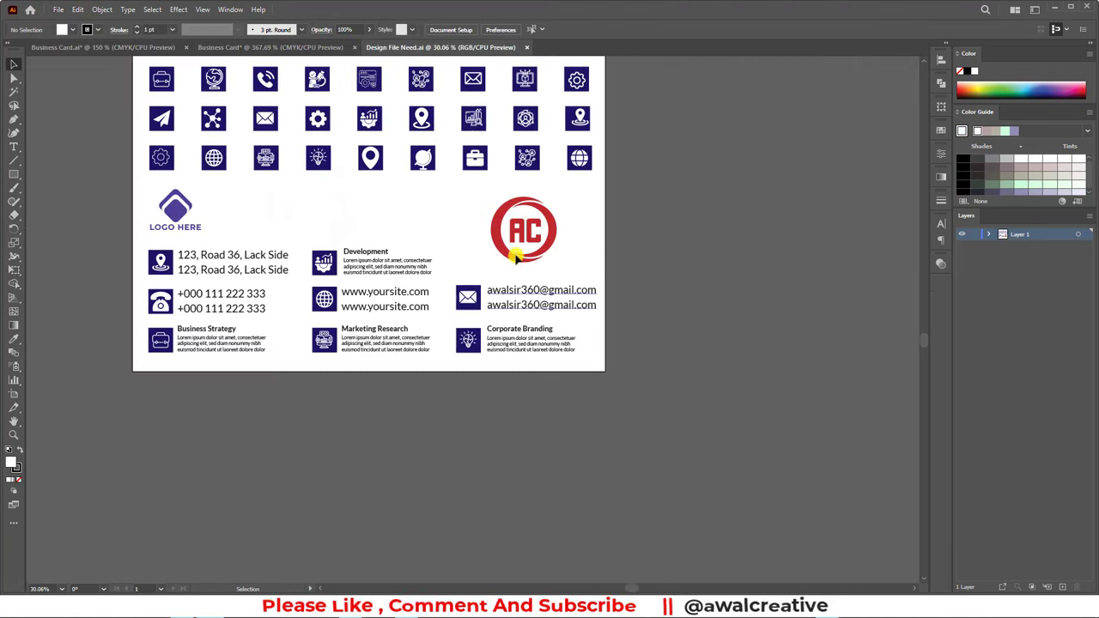
pyautogui.moveTo(478, 204); pyautogui.dragTo(566, 255)
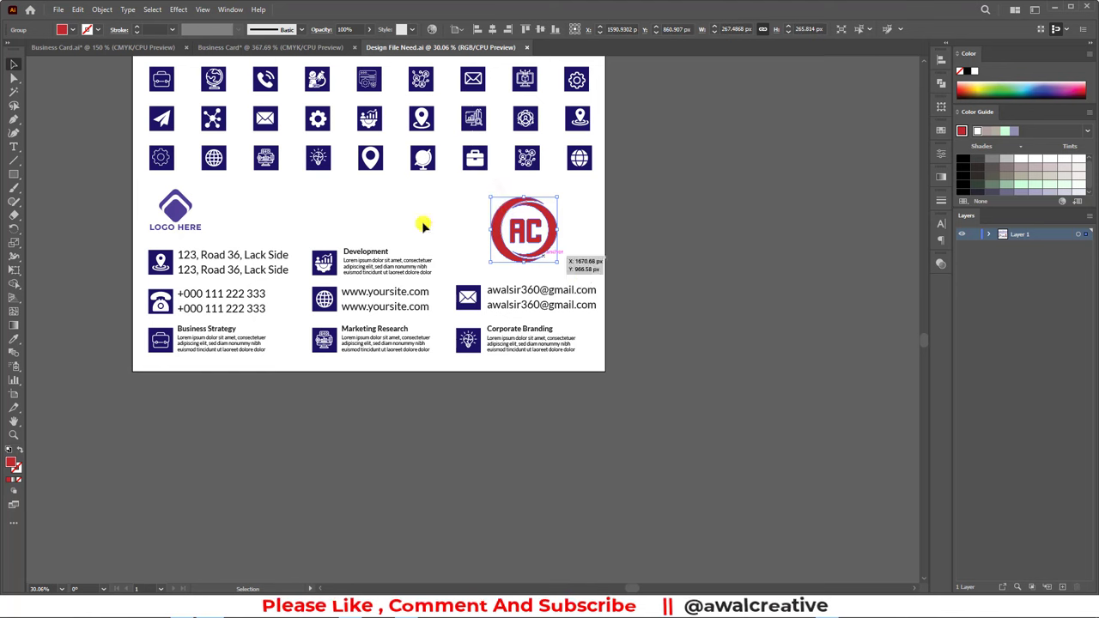
pyautogui.click(122, 48)
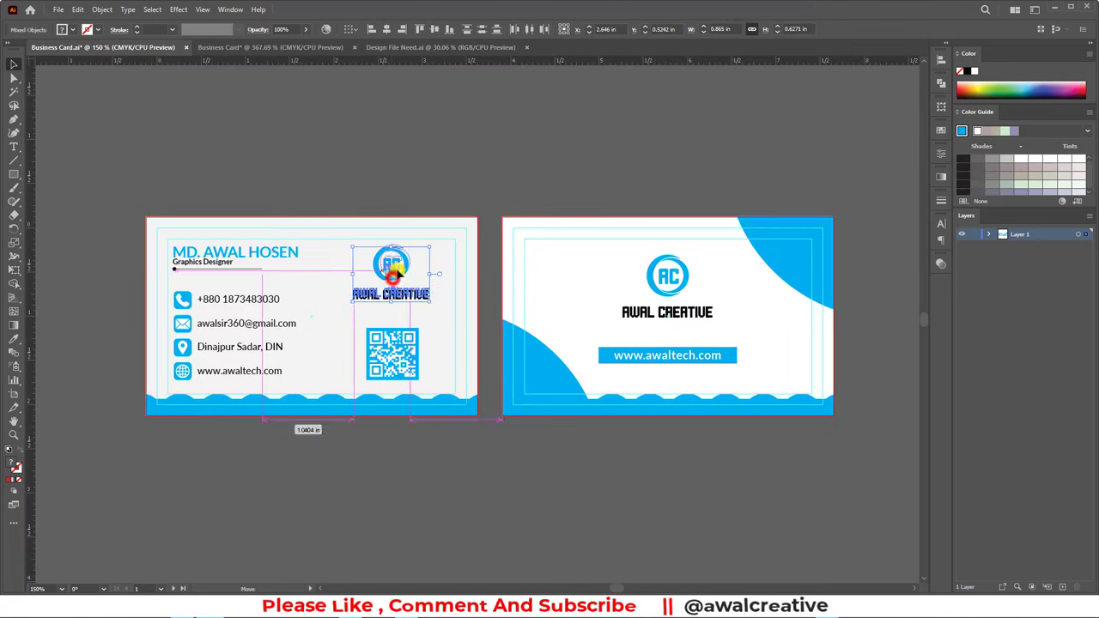
# Drop the AC logo and AWAL CREATIVE wordmark into the new card, just above the QR code
pyautogui.moveTo(393, 276)
pyautogui.mouseDown()
pyautogui.moveTo(325, 51)
pyautogui.moveTo(303, 52)
pyautogui.mouseUp()
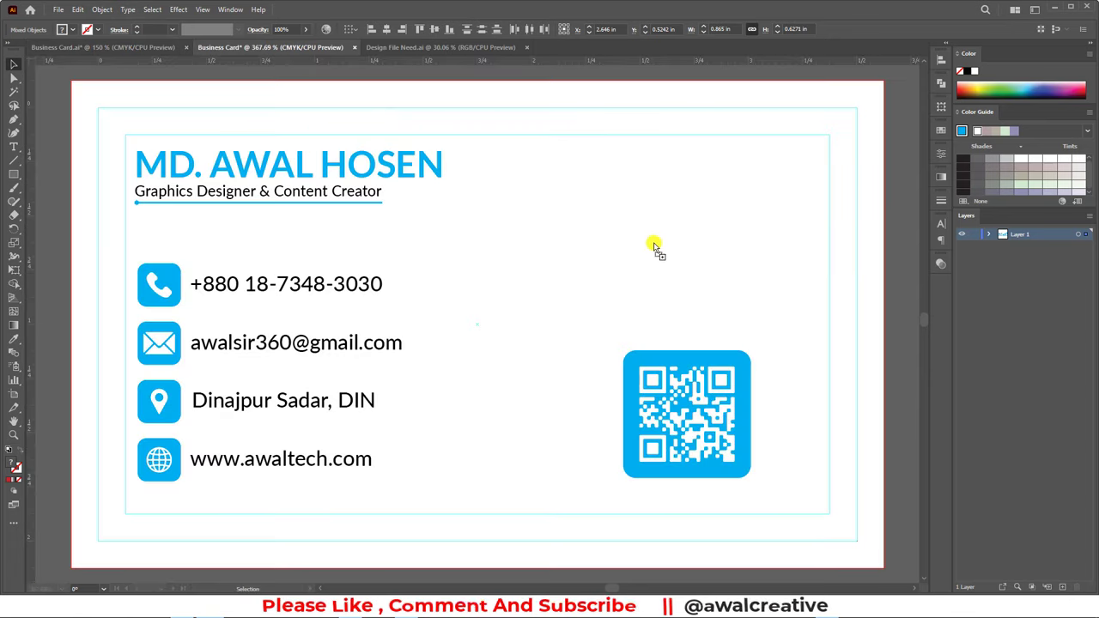
pyautogui.moveTo(655, 247)
pyautogui.mouseDown()
pyautogui.moveTo(606, 233)
pyautogui.moveTo(669, 245)
pyautogui.moveTo(678, 234)
pyautogui.mouseUp()
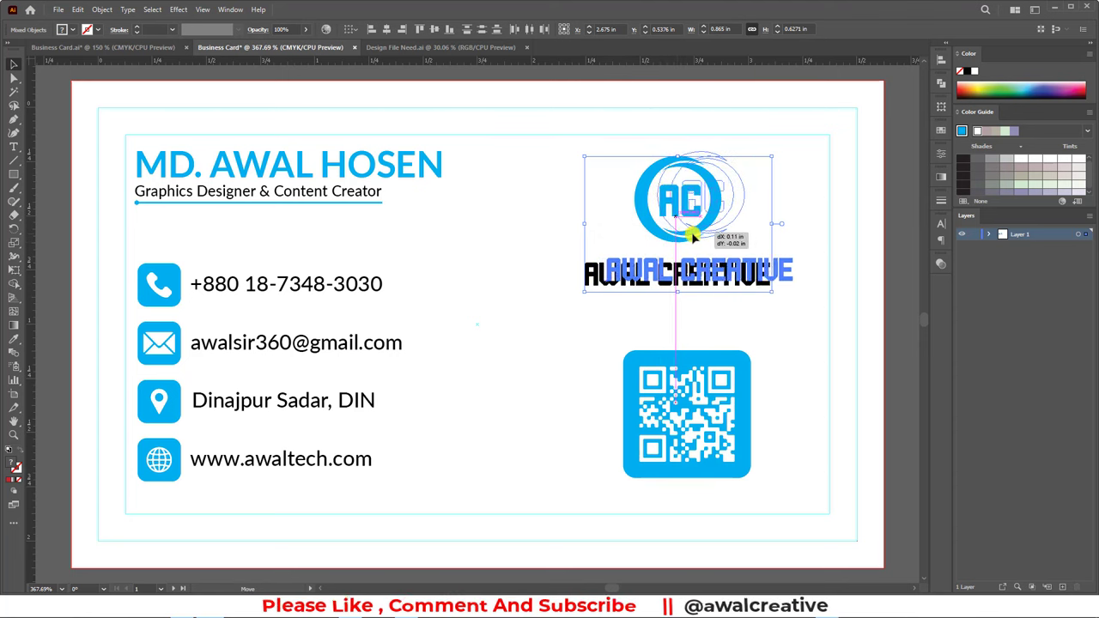
pyautogui.moveTo(678, 234); pyautogui.dragTo(702, 241)
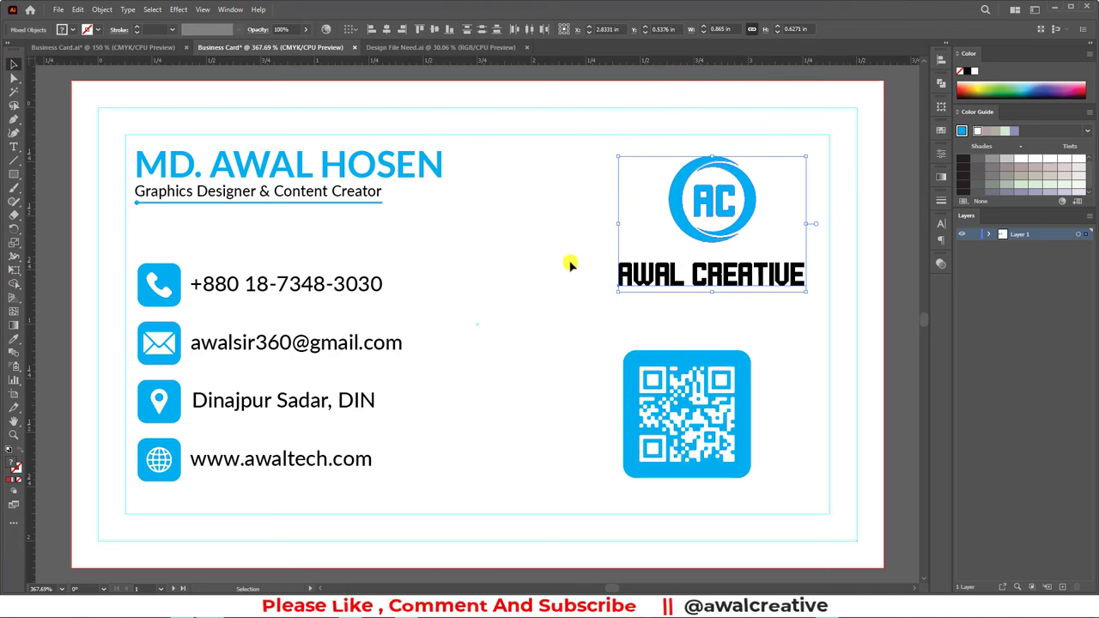
pyautogui.click(535, 284)
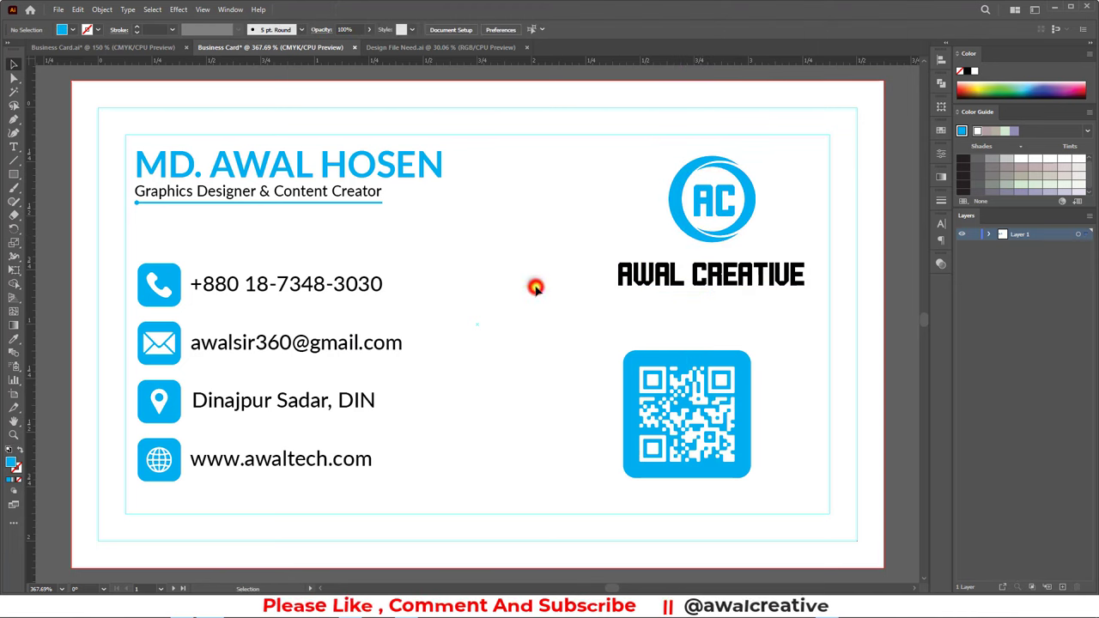
pyautogui.click(18, 433)
# Horizontally centre the AC logo, AWAL CREATIVE text and QR code, nudging them slightly left
pyautogui.keyDown('alt'); pyautogui.click(552, 332); pyautogui.keyUp('alt')
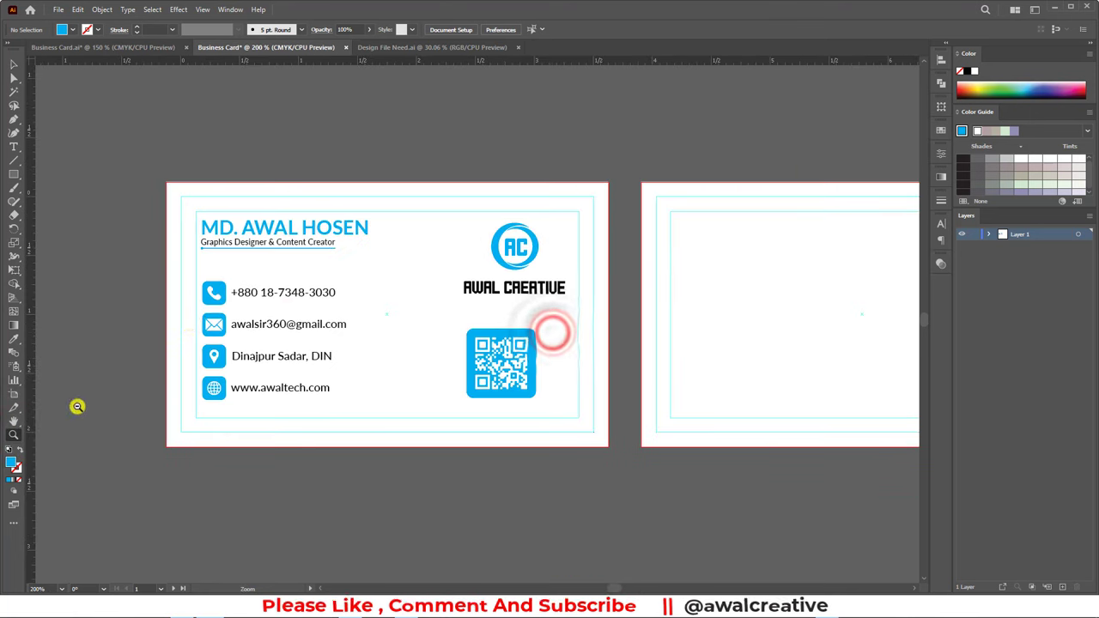
pyautogui.keyDown('alt'); pyautogui.click(407, 330); pyautogui.keyUp('alt')
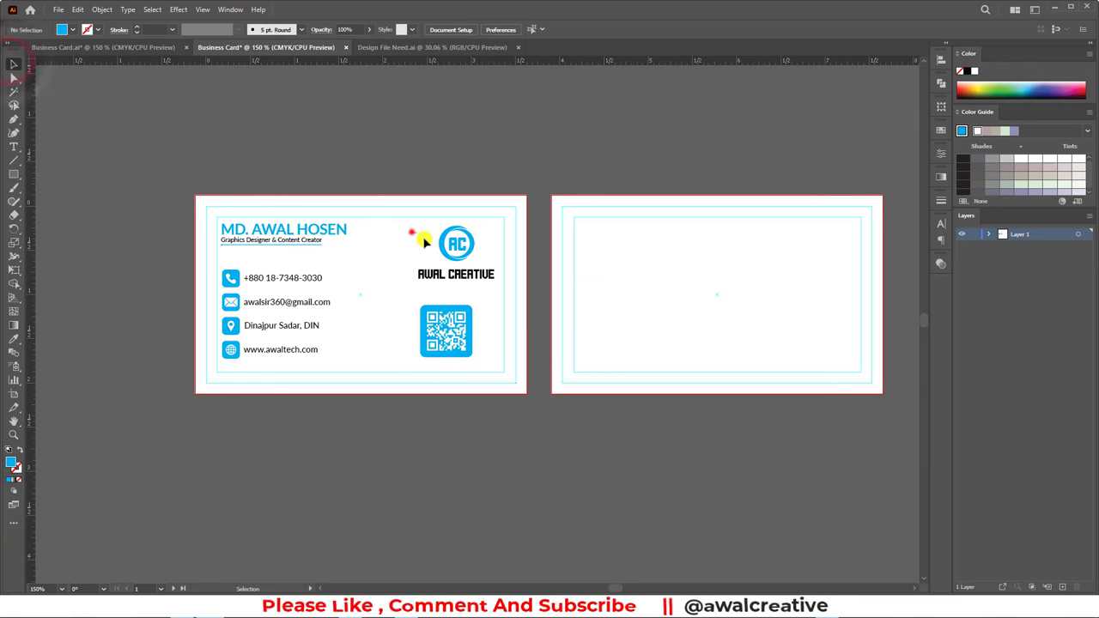
pyautogui.moveTo(411, 223); pyautogui.dragTo(475, 276)
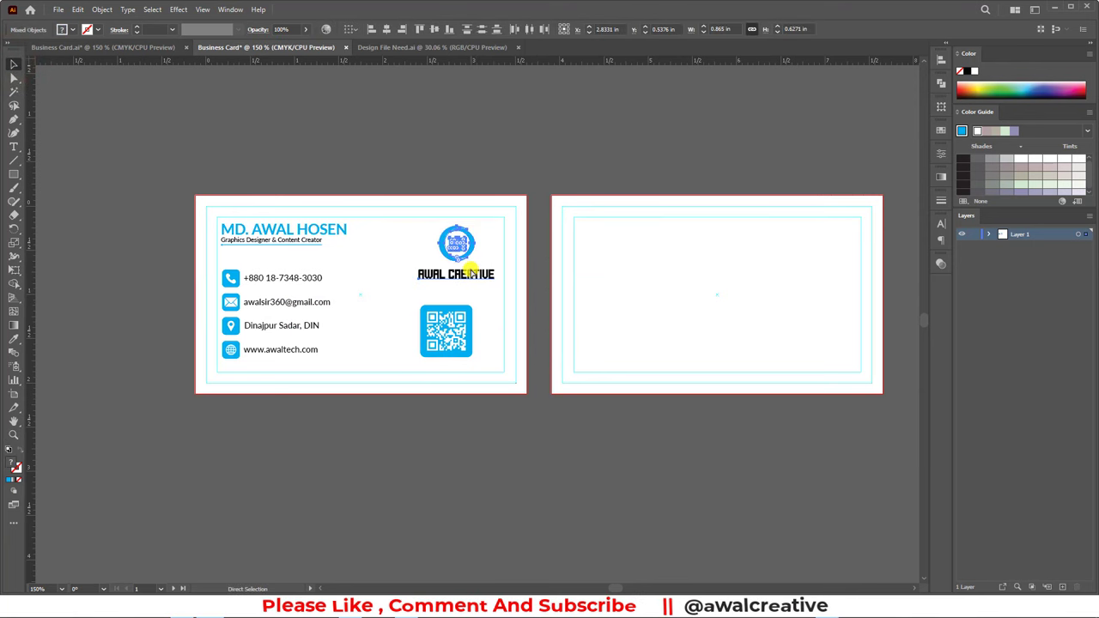
pyautogui.press('v')
pyautogui.click(446, 279)
pyautogui.moveTo(400, 238); pyautogui.dragTo(483, 355)
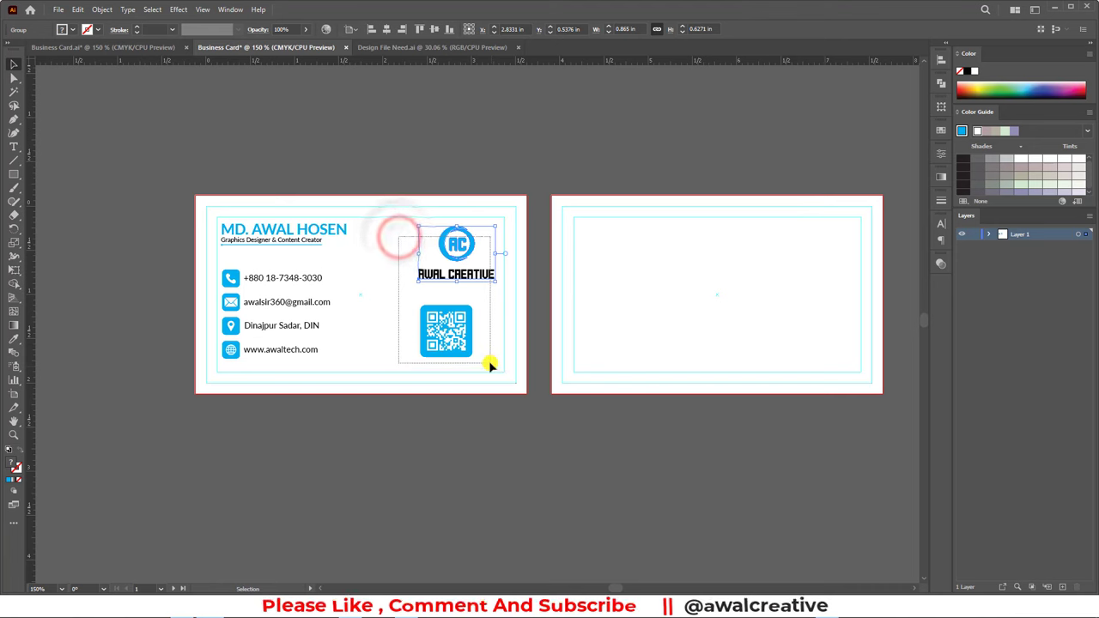
pyautogui.click(406, 296)
pyautogui.moveTo(405, 294); pyautogui.dragTo(491, 370)
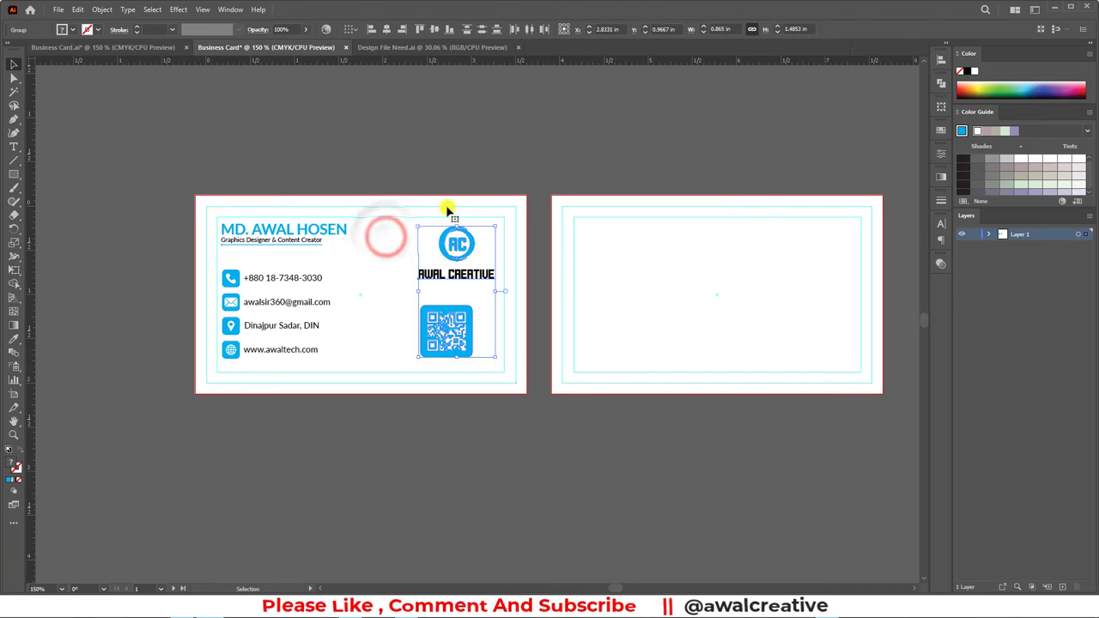
pyautogui.click(389, 29)
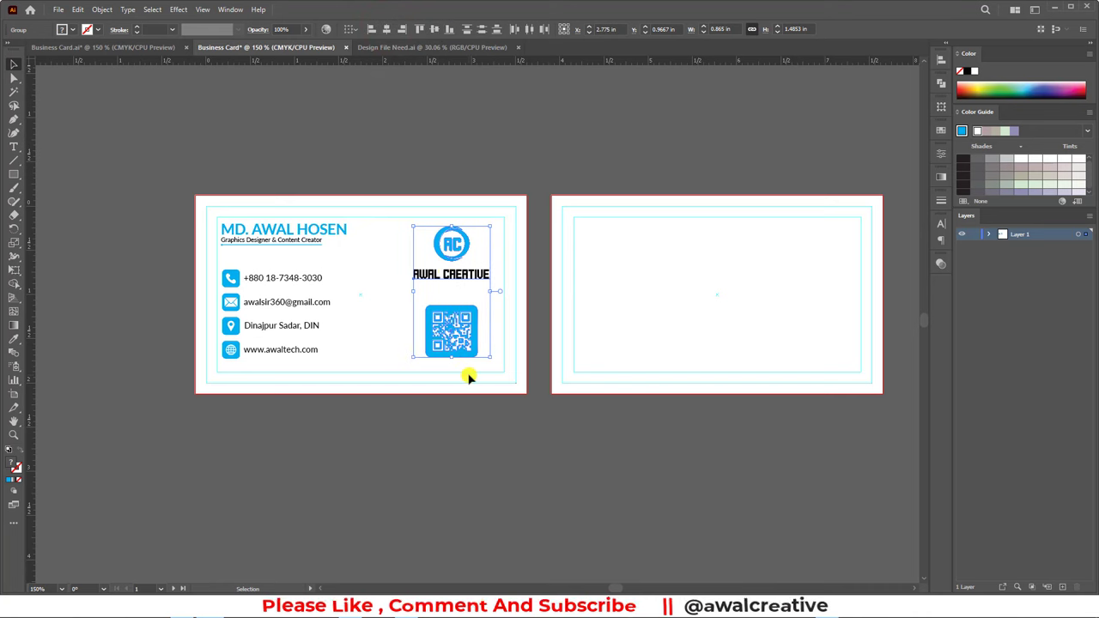
pyautogui.press('Left')
pyautogui.press('Left')
pyautogui.press('Left')
pyautogui.press('Left')
pyautogui.press('Left')
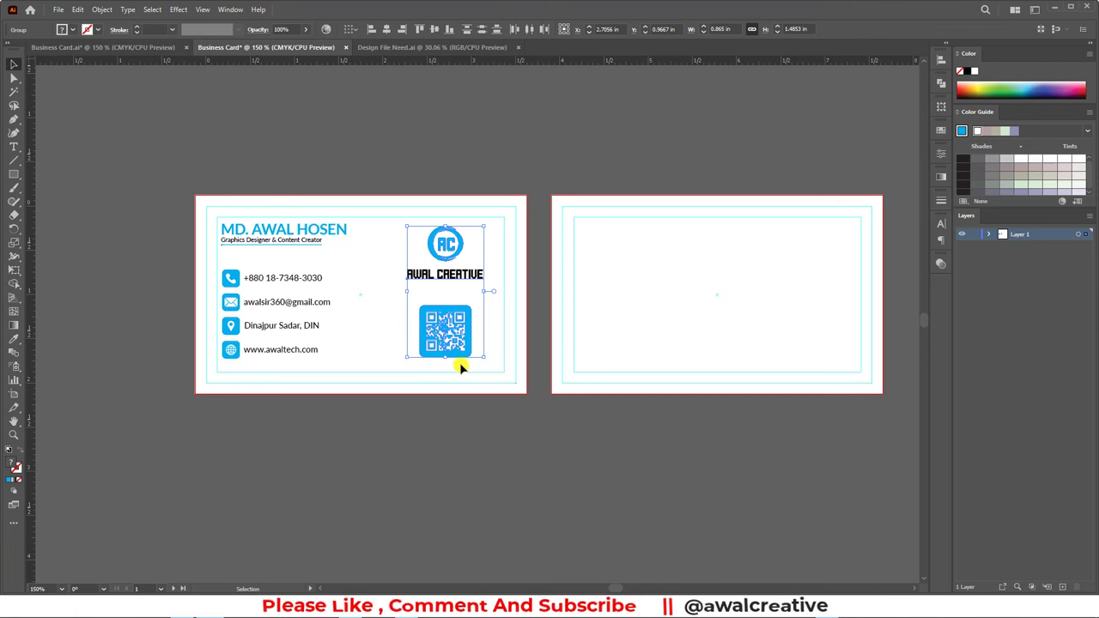
pyautogui.click(428, 167)
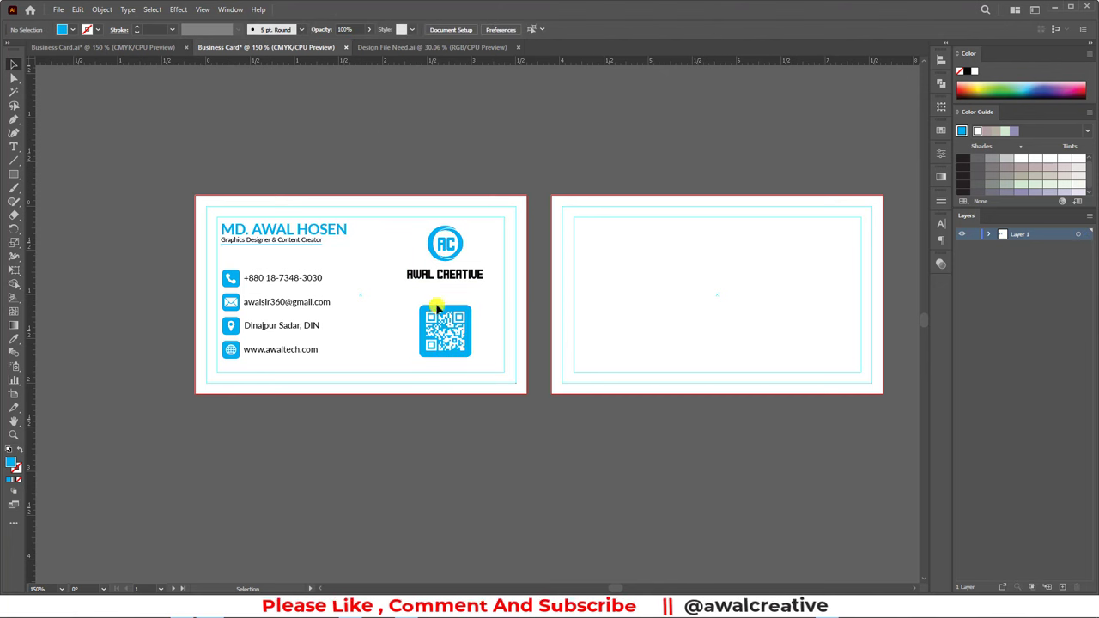
pyautogui.moveTo(454, 340); pyautogui.dragTo(316, 326)
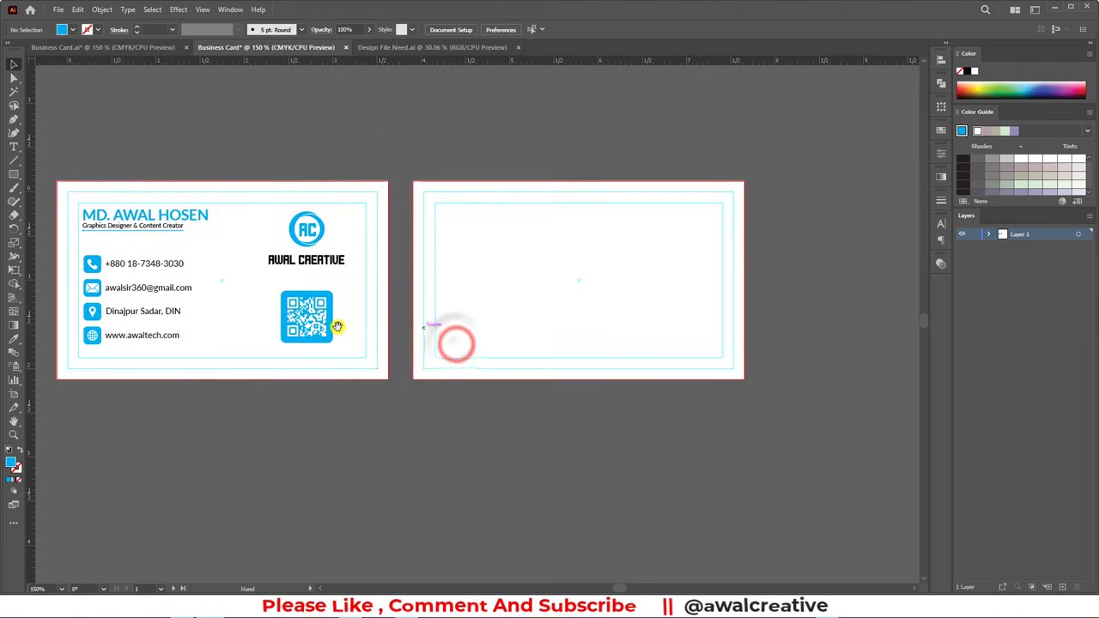
# Copy the AC logo onto the back card and place the AWAL CREATIVE wordmark beneath it
pyautogui.click(291, 227)
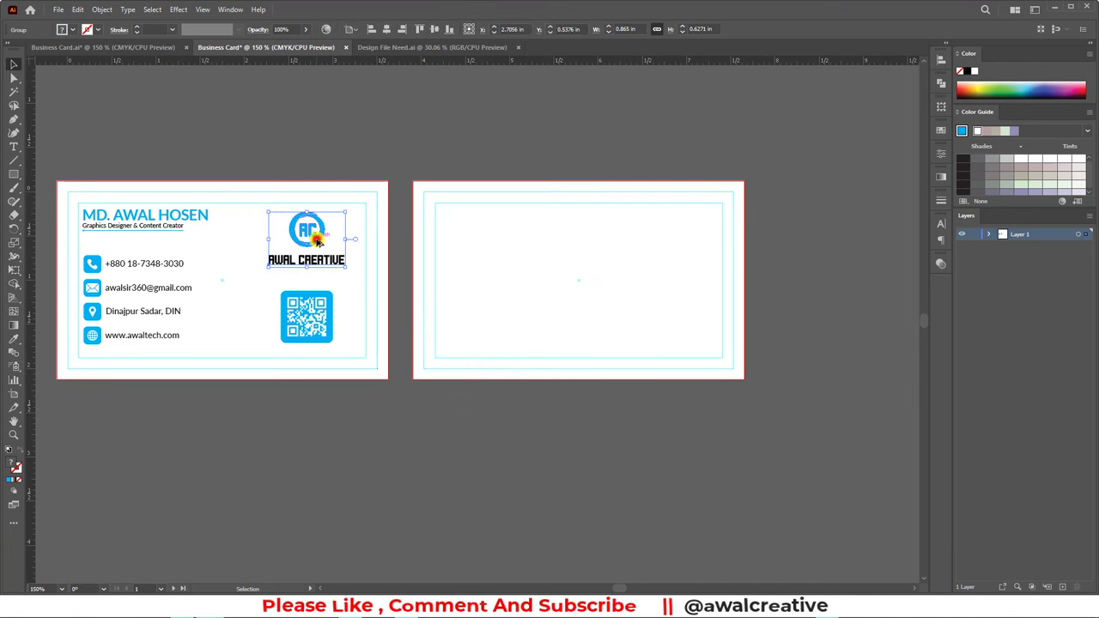
pyautogui.moveTo(316, 241)
pyautogui.mouseDown()
pyautogui.moveTo(606, 270)
pyautogui.moveTo(597, 266)
pyautogui.mouseUp()
pyautogui.click(669, 258)
pyautogui.click(503, 245)
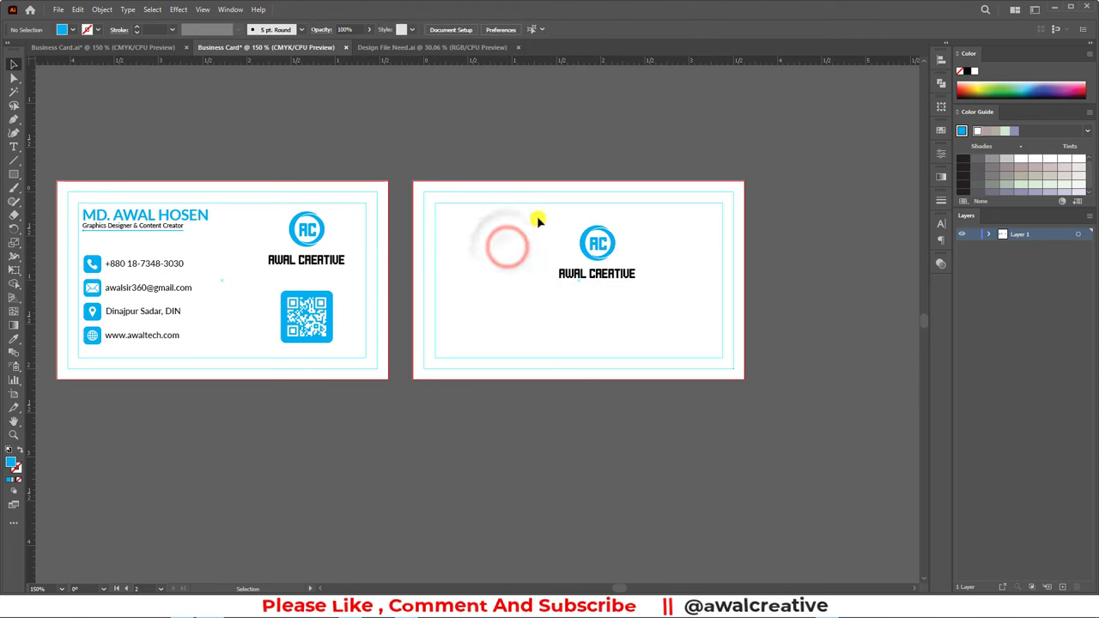
# Centre the logo and wordmark horizontally on the back card and nudge them up slightly
pyautogui.moveTo(651, 329); pyautogui.dragTo(657, 337)
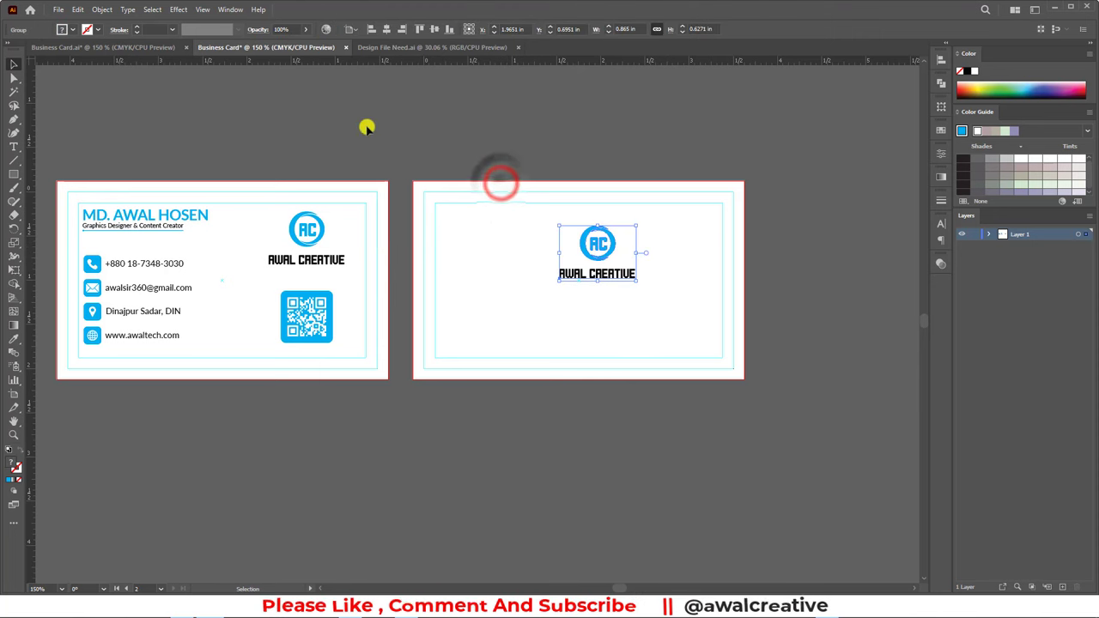
pyautogui.click(385, 29)
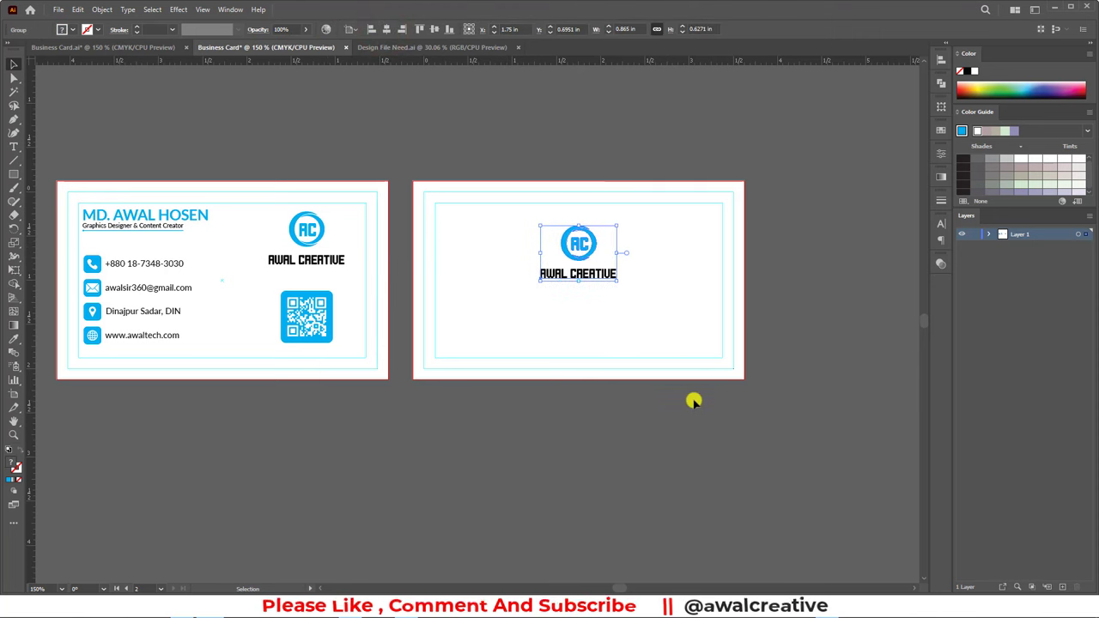
pyautogui.press('Up')
pyautogui.press('Up')
pyautogui.press('Up')
pyautogui.press('Up')
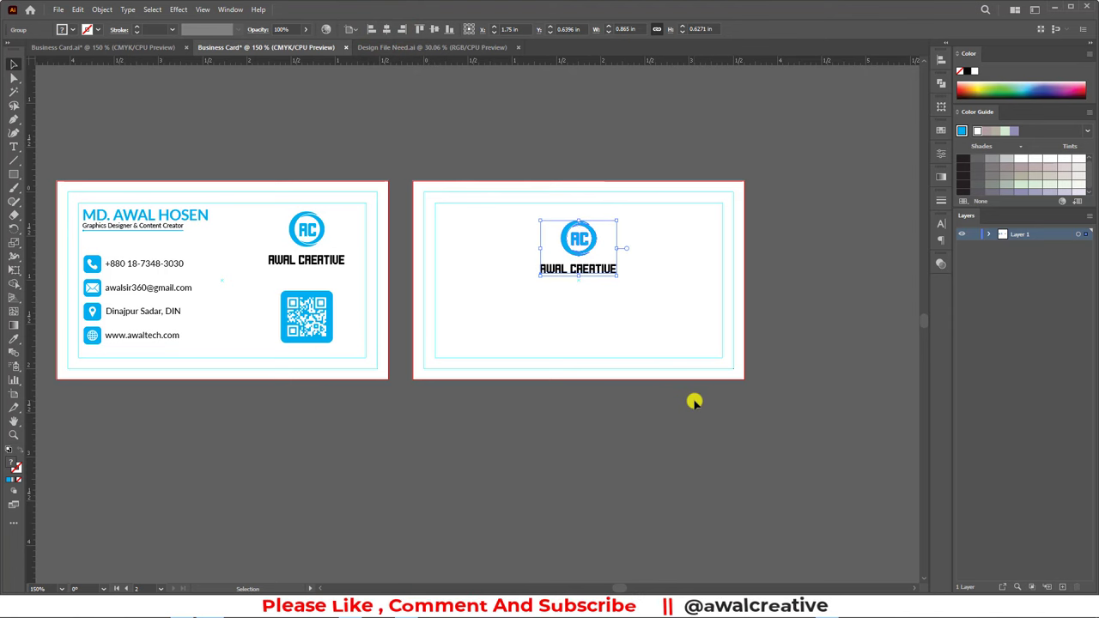
pyautogui.click(624, 324)
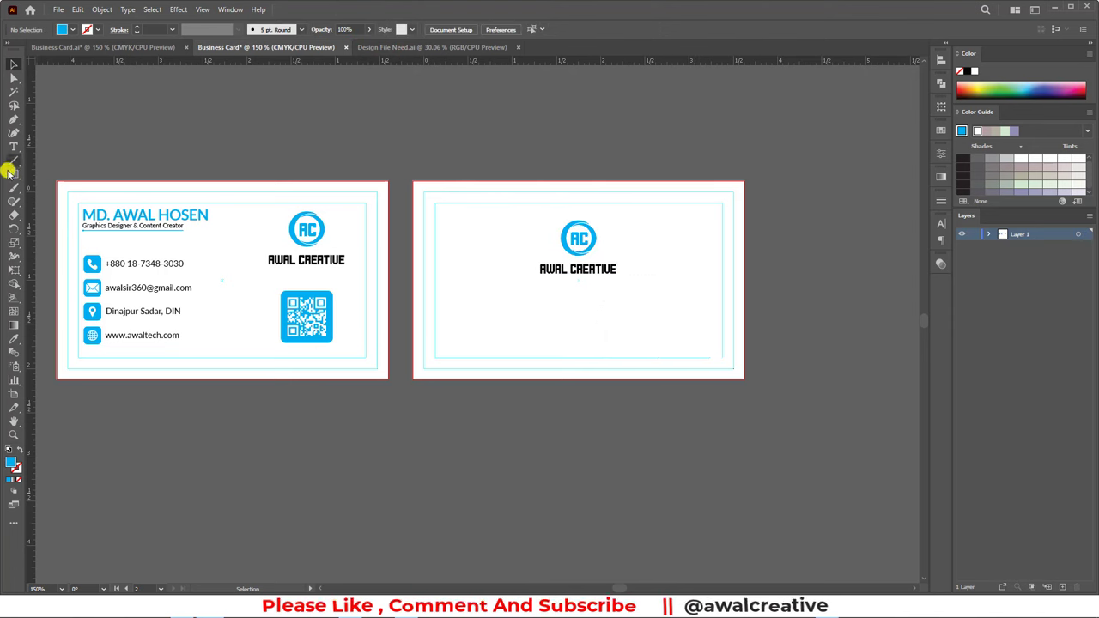
# Draw a thin 1.7023 × 0.2141 in blue bar below the logo
pyautogui.click(54, 201)
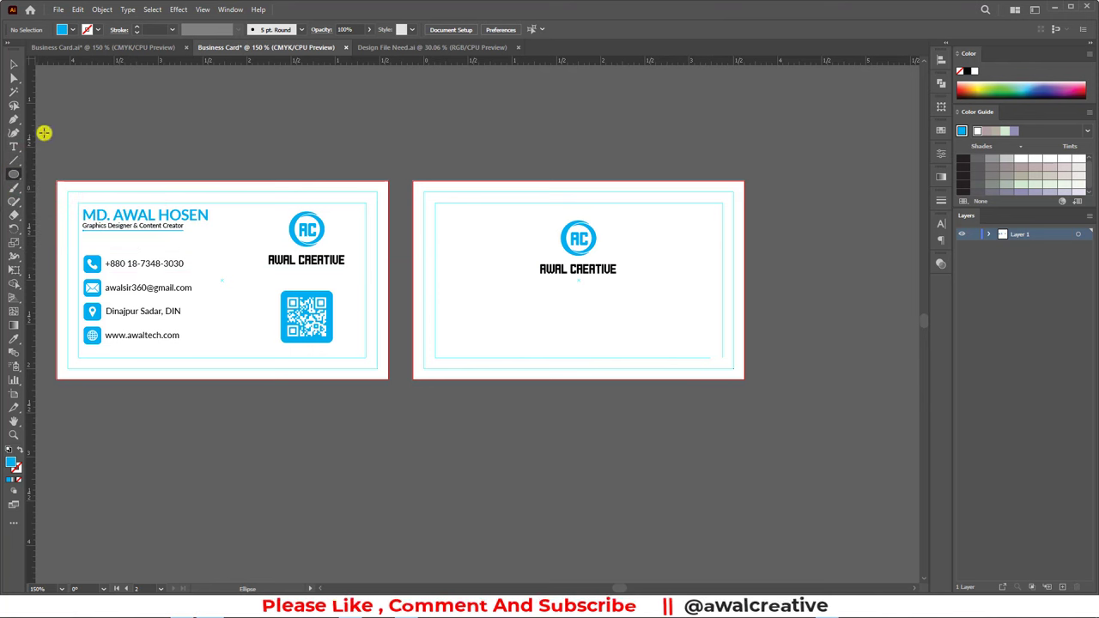
pyautogui.click(53, 174)
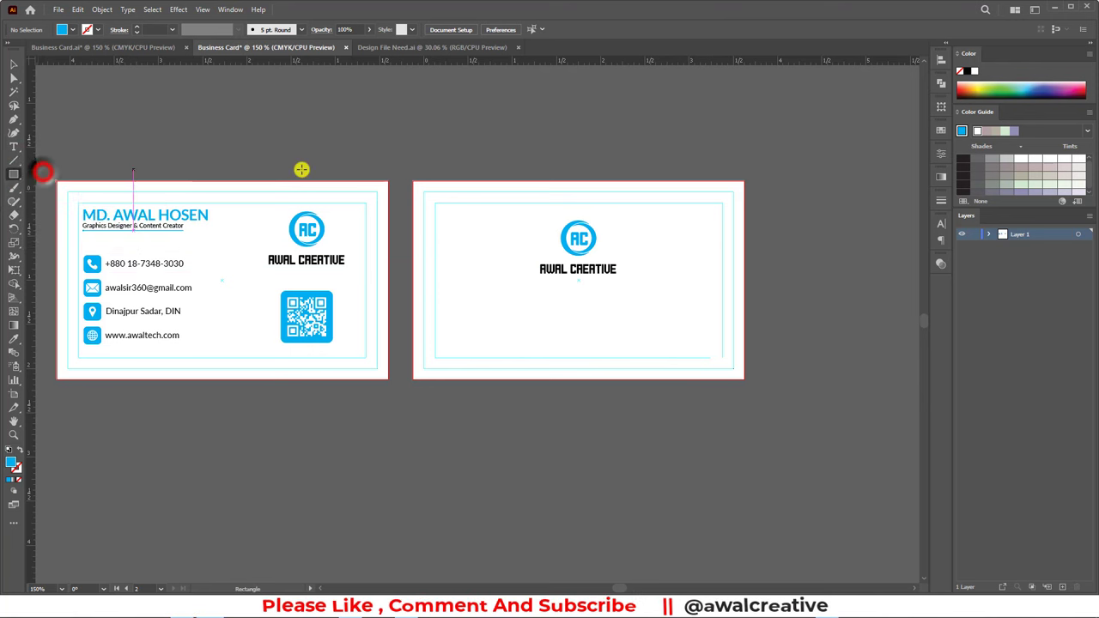
pyautogui.moveTo(518, 311); pyautogui.dragTo(669, 331)
pyautogui.press('v')
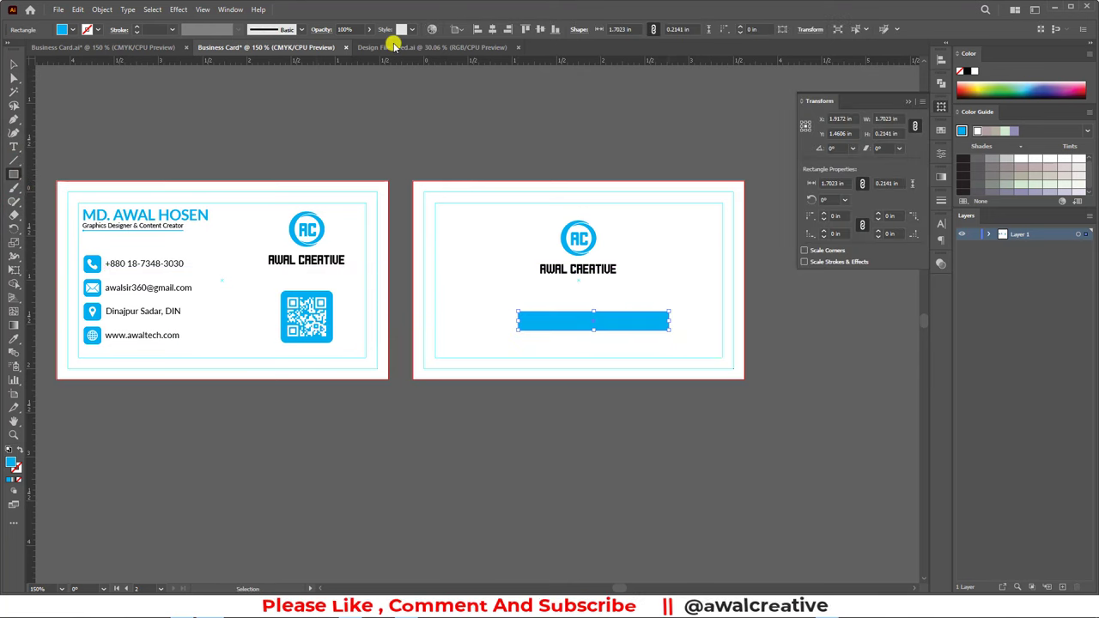
pyautogui.click(493, 30)
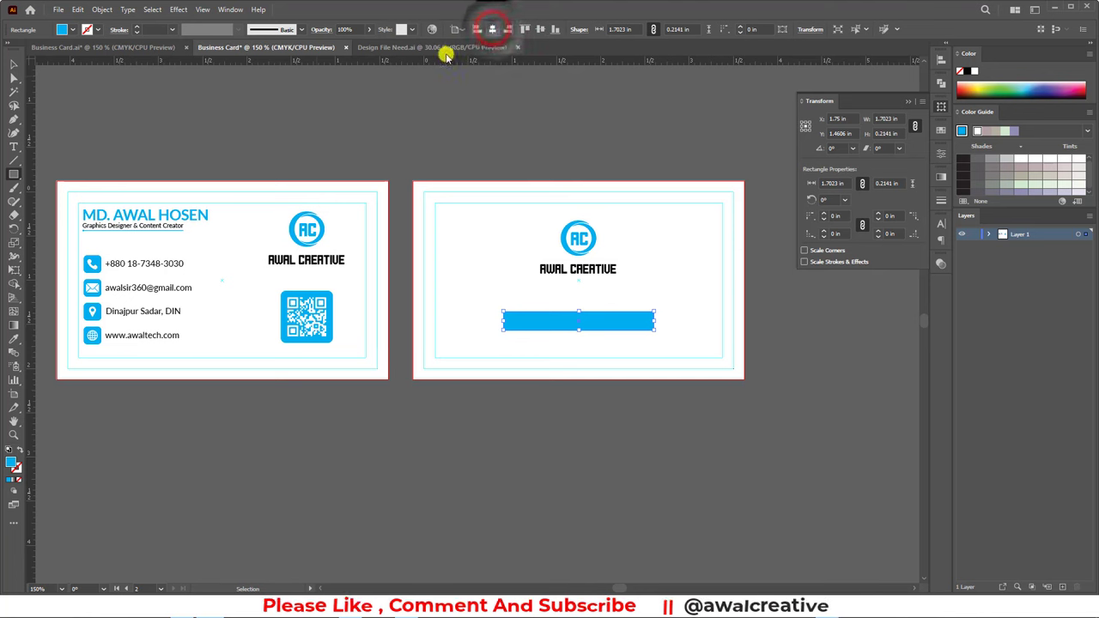
pyautogui.click(16, 146)
pyautogui.click(62, 153)
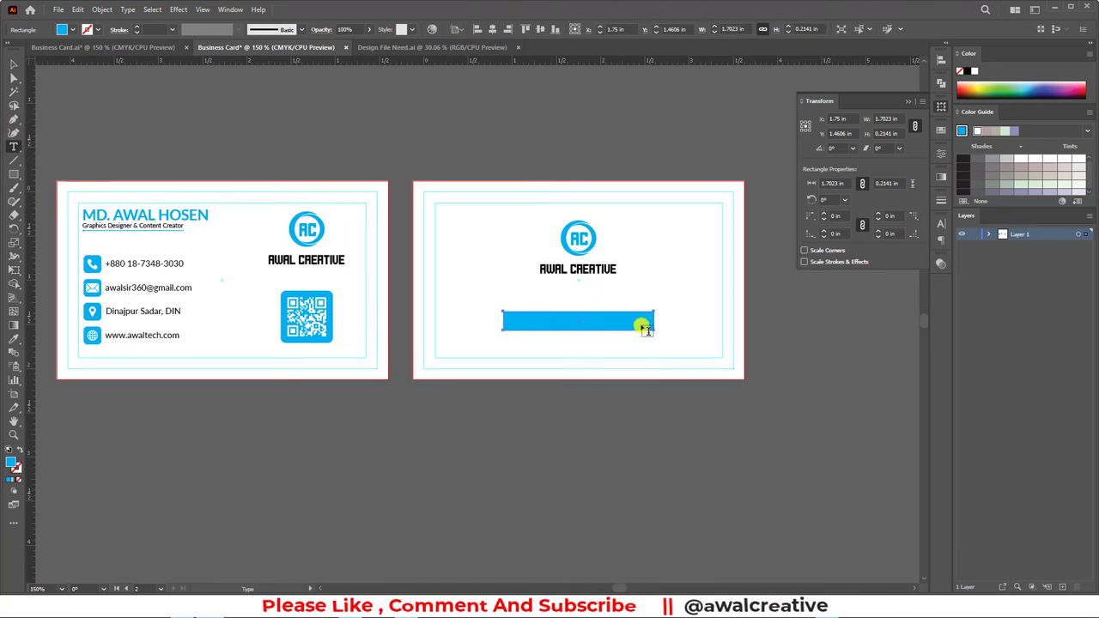
pyautogui.scroll(2, 511, 267)
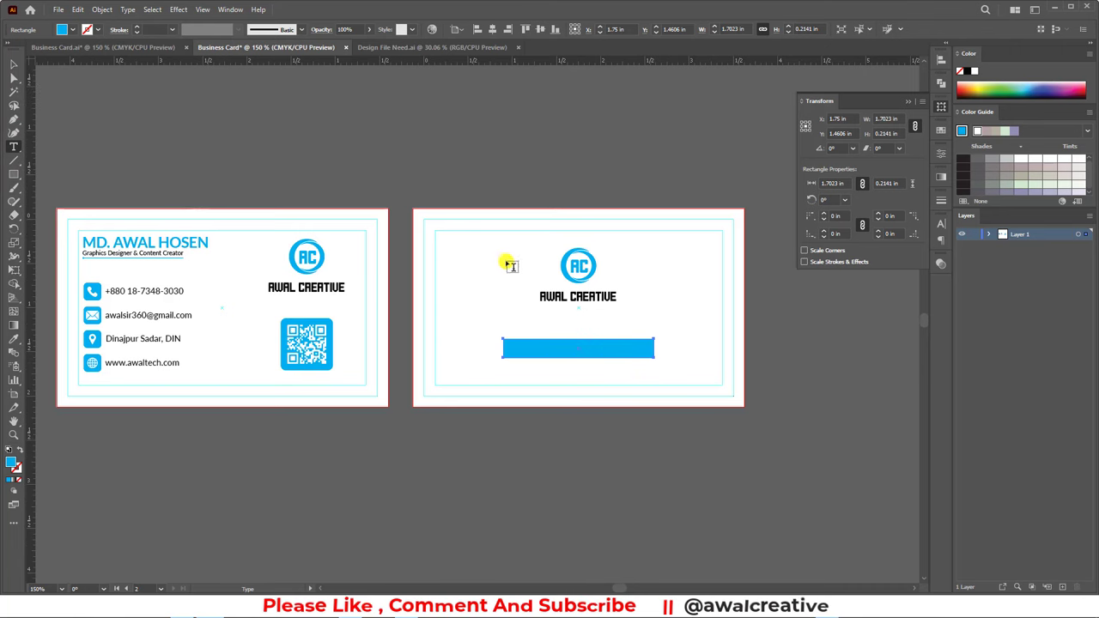
pyautogui.click(448, 157)
pyautogui.write('www.awaltech.com')
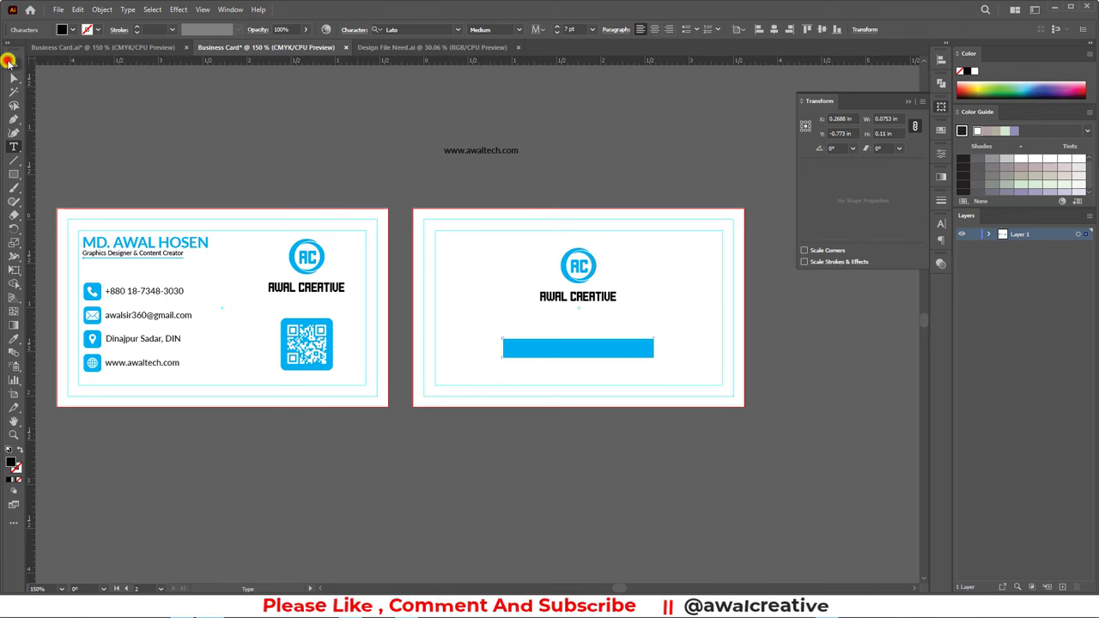
pyautogui.click(8, 62)
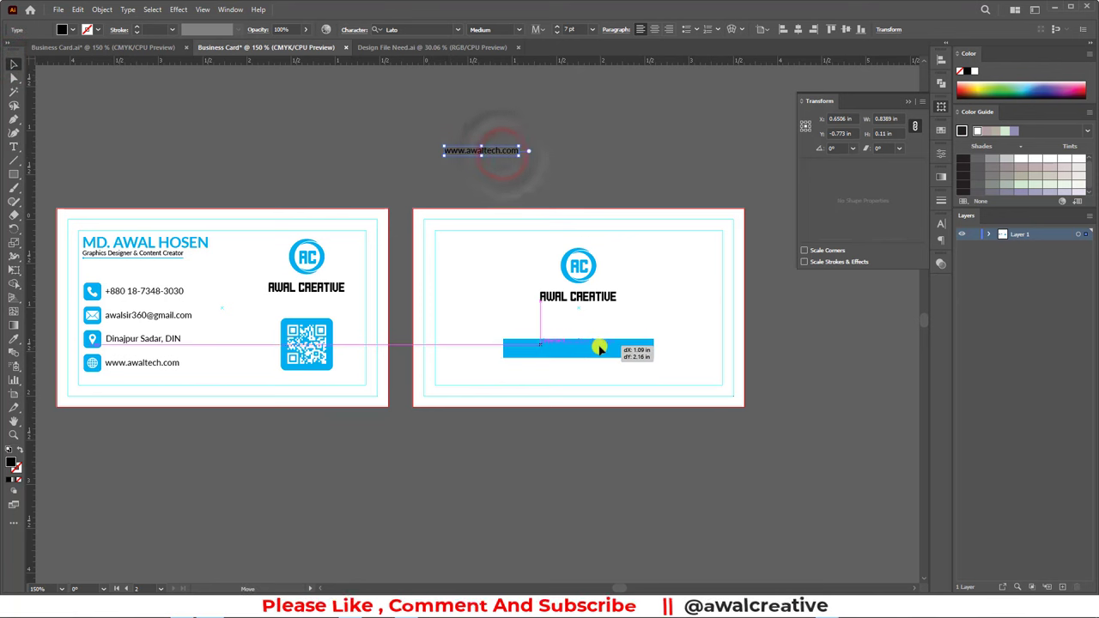
pyautogui.moveTo(505, 157); pyautogui.dragTo(600, 350)
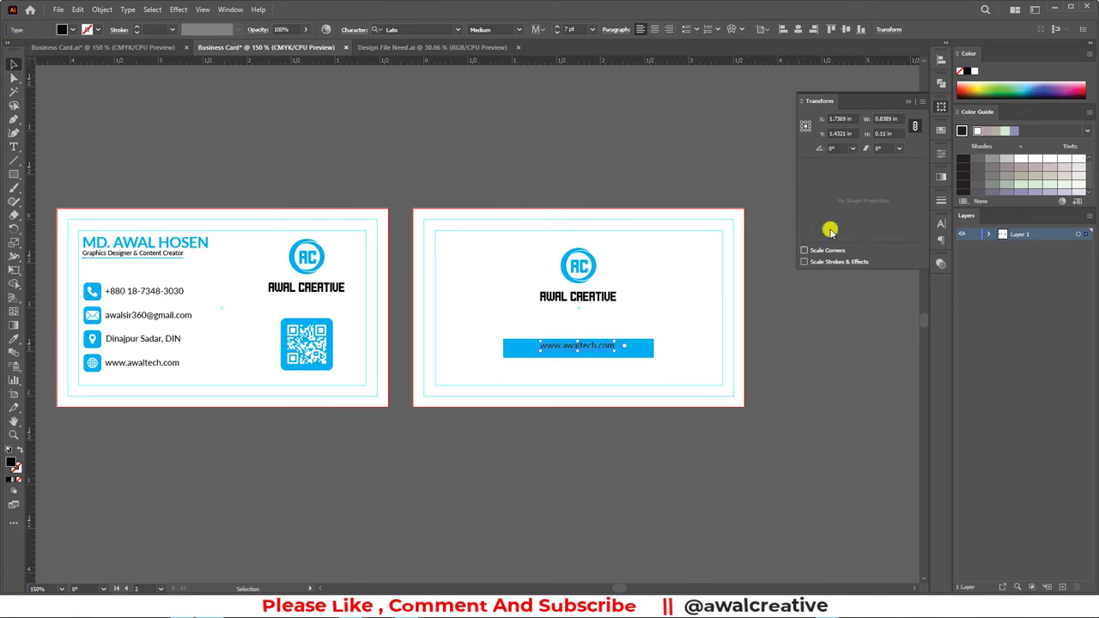
pyautogui.click(941, 225)
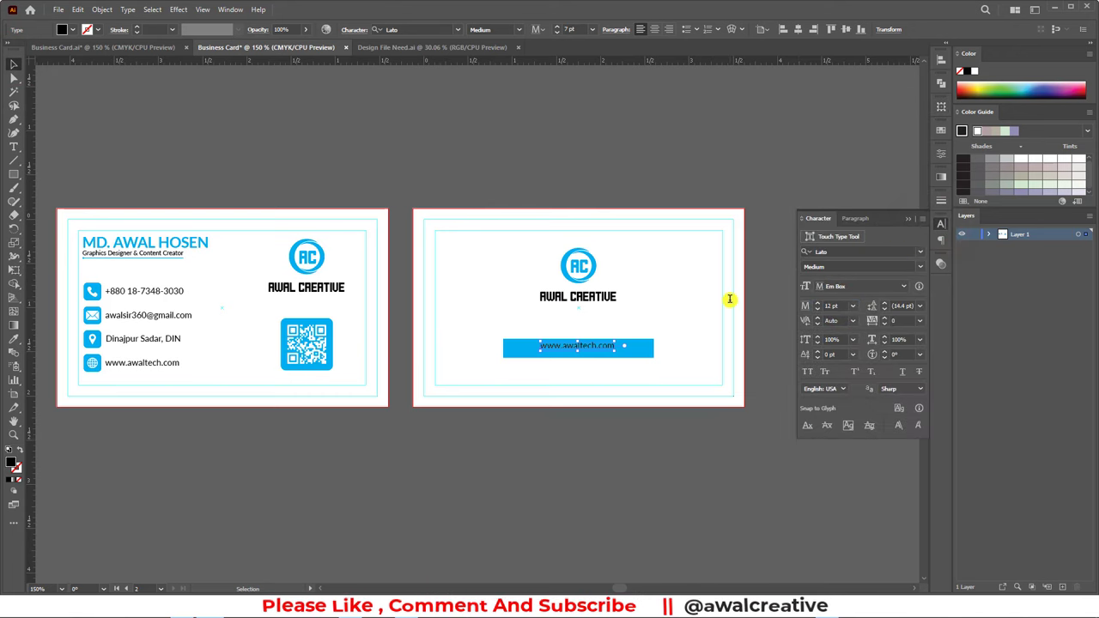
# Centre the web address horizontally and vertically on the bar and make it white
pyautogui.moveTo(504, 324); pyautogui.dragTo(592, 369)
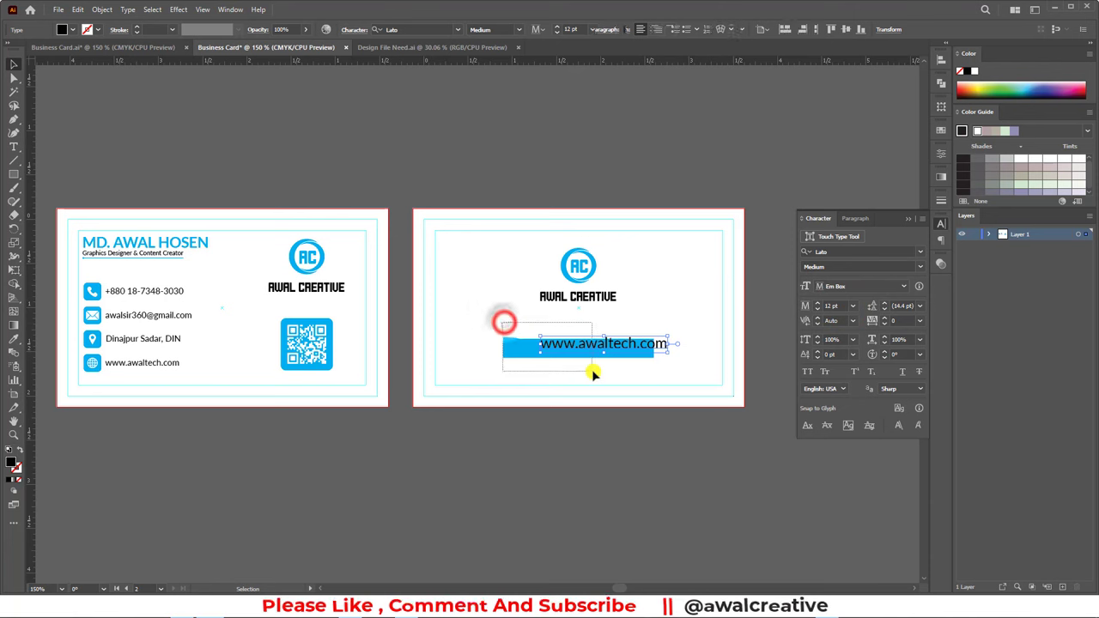
pyautogui.click(389, 31)
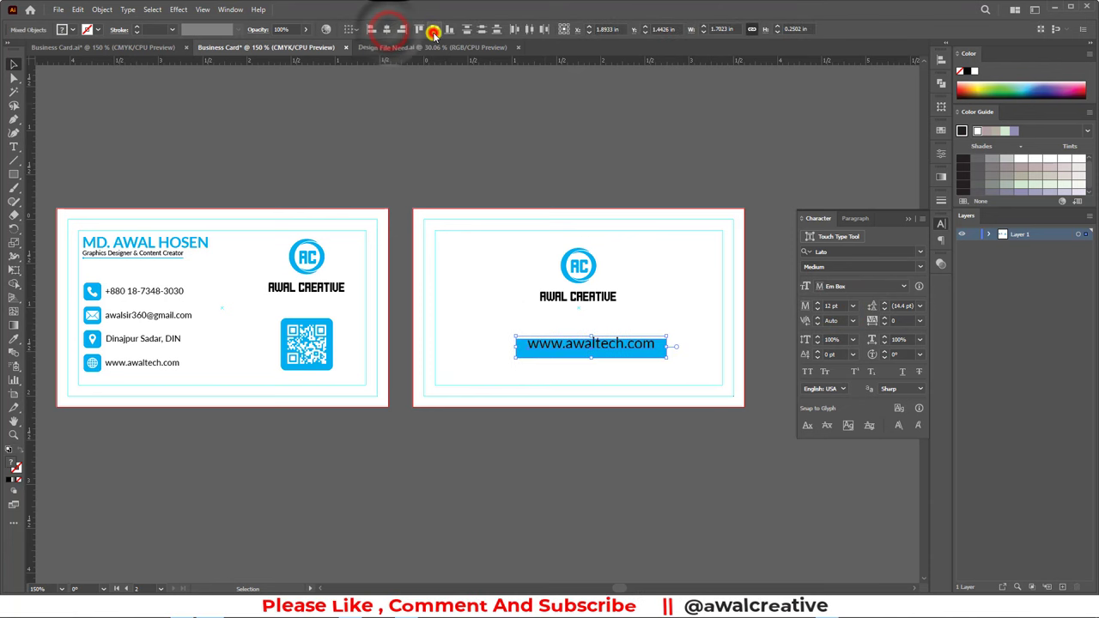
pyautogui.click(433, 29)
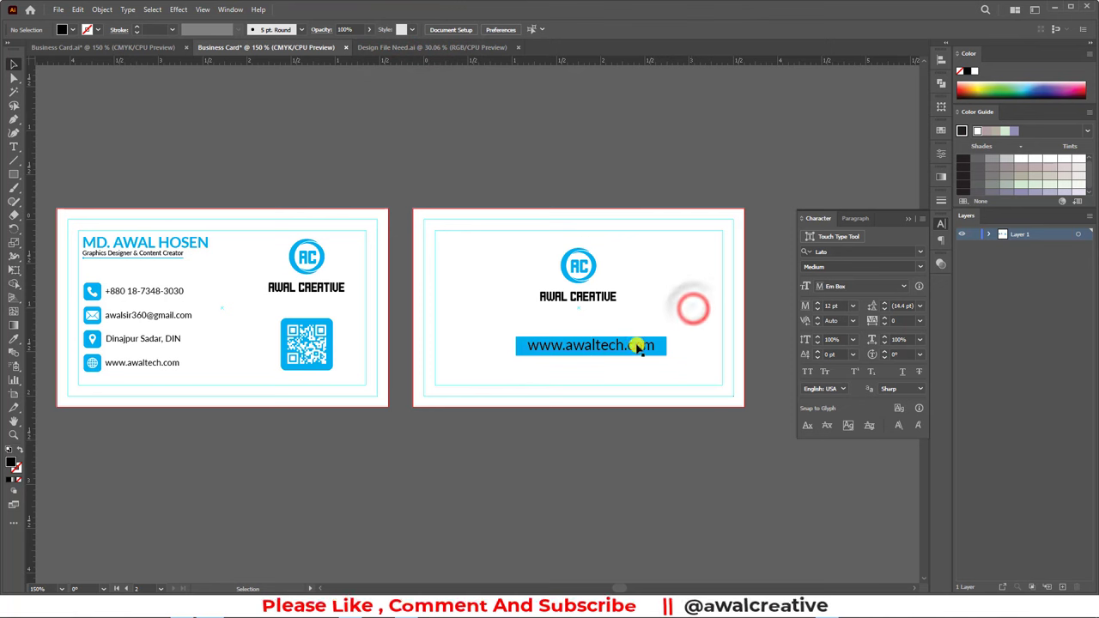
pyautogui.click(632, 345)
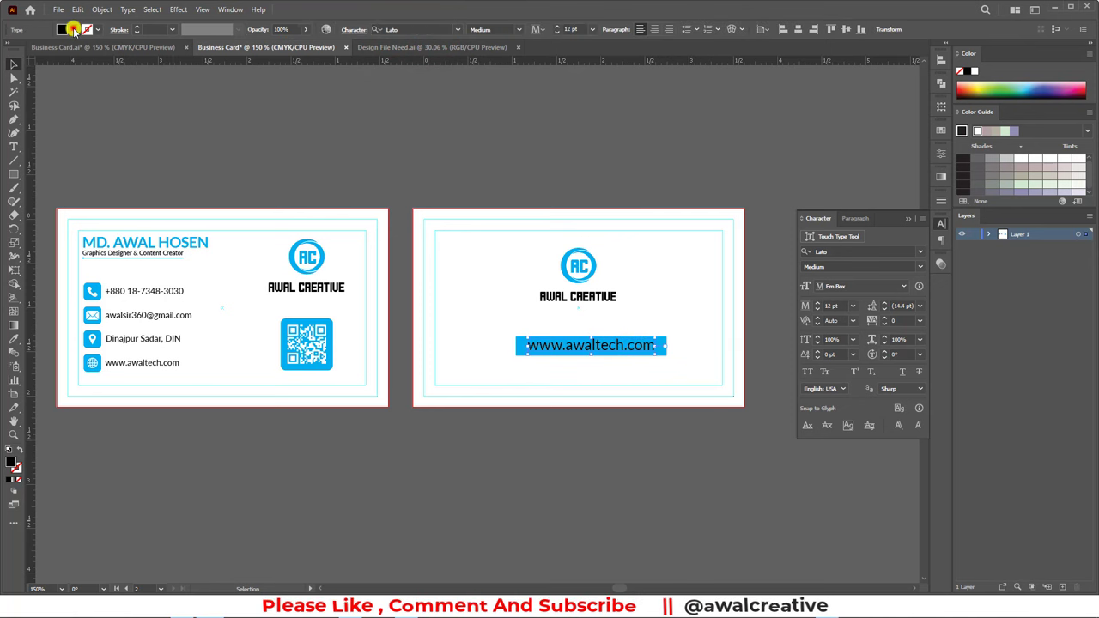
pyautogui.click(74, 30)
pyautogui.click(19, 52)
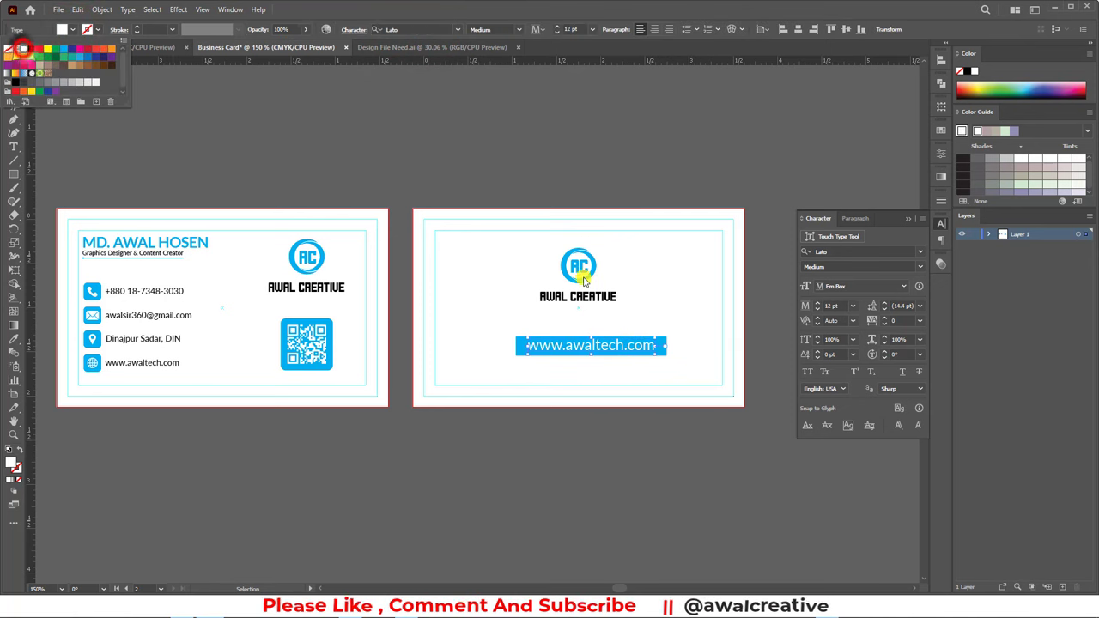
pyautogui.click(668, 279)
# Round the blue bar's corners into pill-shaped ends using Live Corners
pyautogui.click(662, 342)
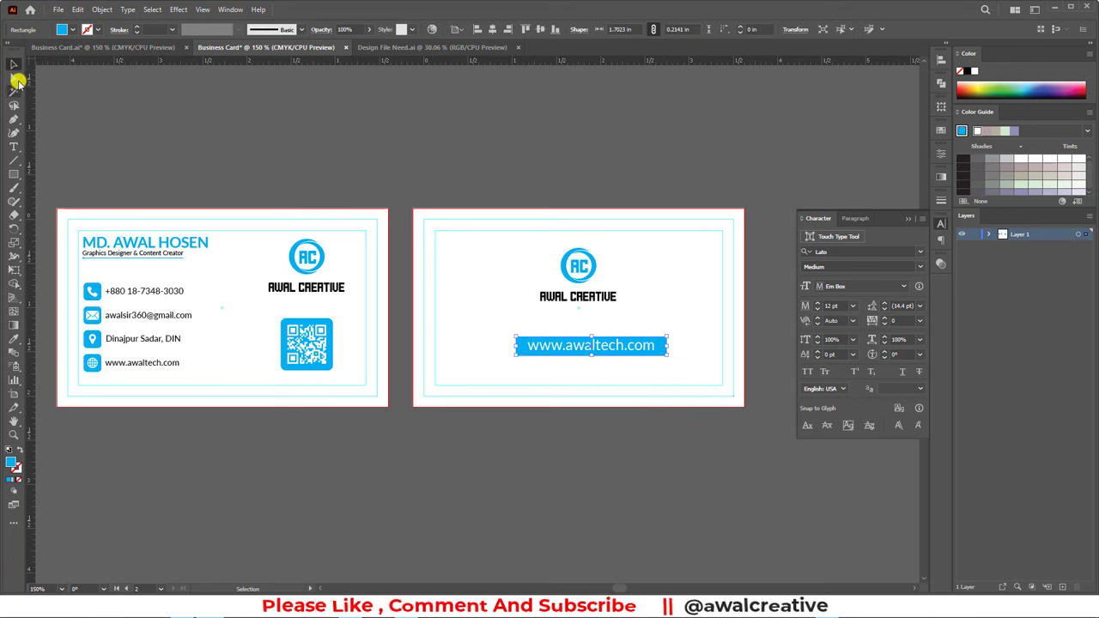
pyautogui.click(14, 78)
pyautogui.click(527, 351)
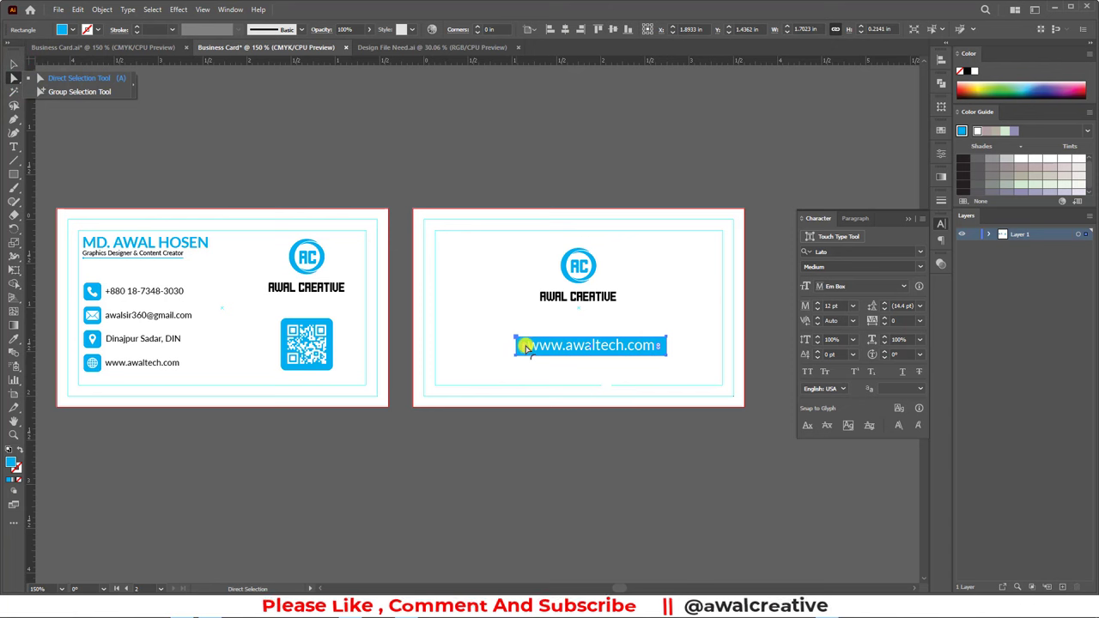
pyautogui.moveTo(525, 346); pyautogui.dragTo(527, 347)
pyautogui.click(493, 314)
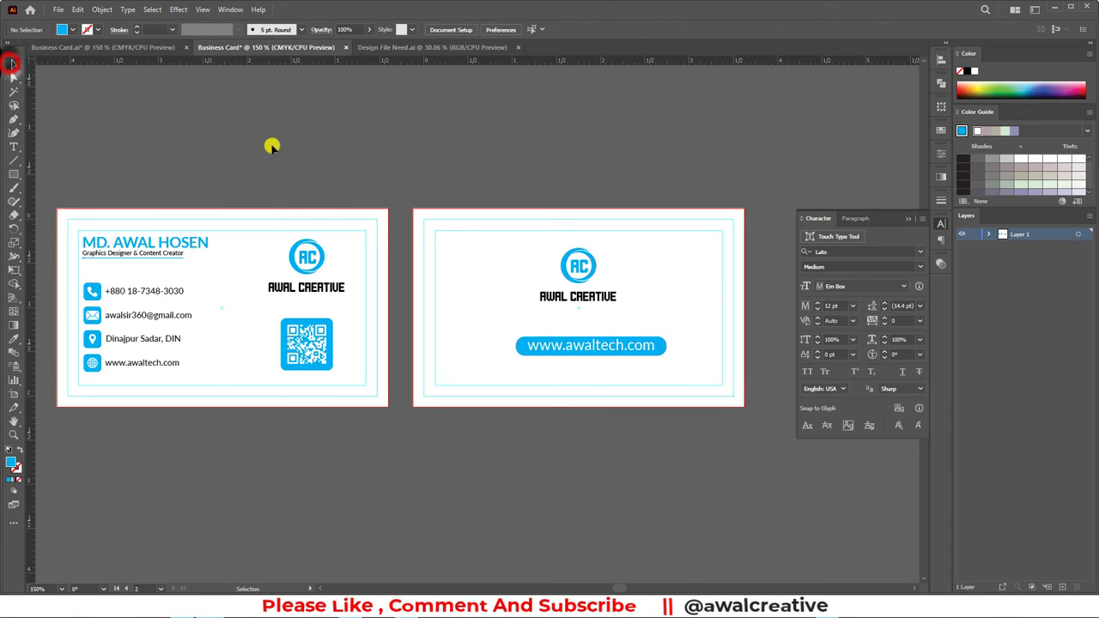
# Select the logo, wordmark and web-address bar together and centre them horizontally on the back card
pyautogui.click(482, 304)
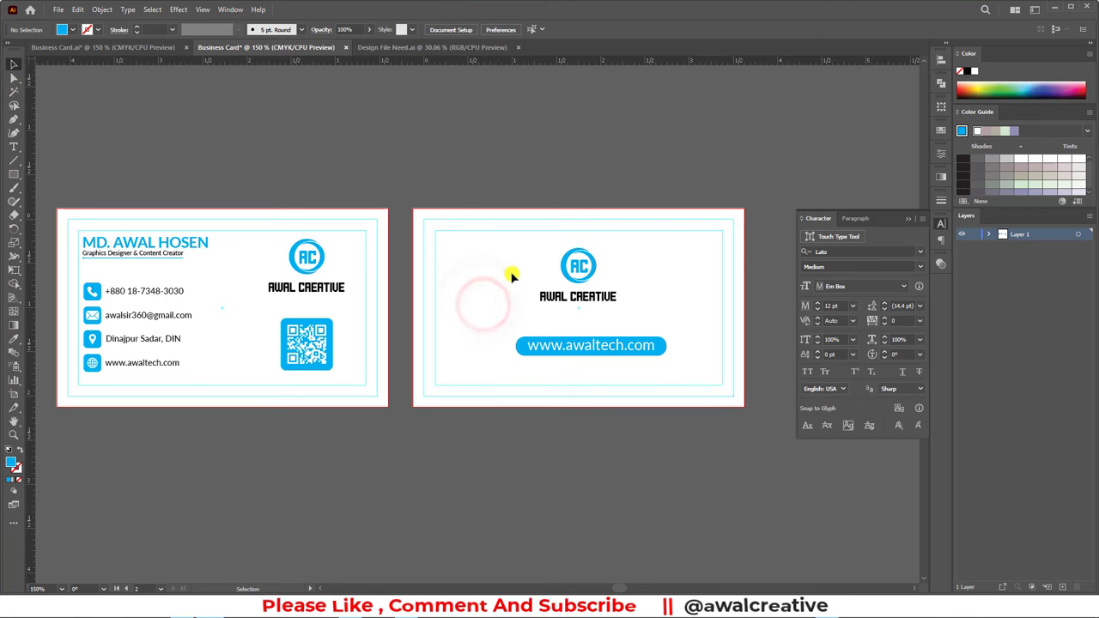
pyautogui.moveTo(646, 365); pyautogui.dragTo(690, 375)
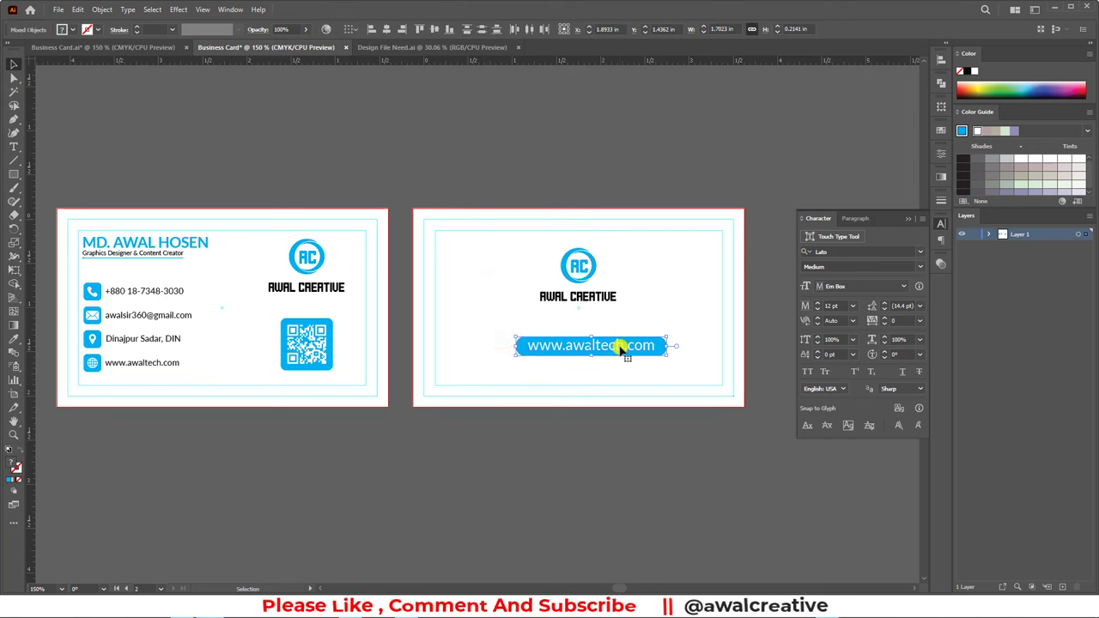
pyautogui.press('v')
pyautogui.moveTo(522, 232); pyautogui.dragTo(650, 366)
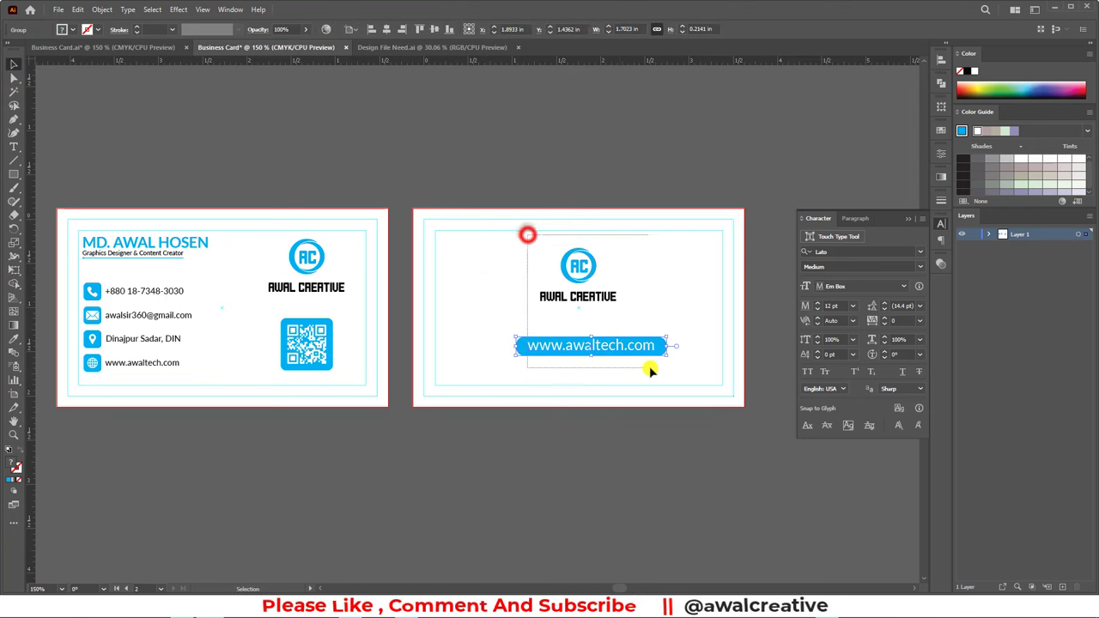
pyautogui.click(387, 28)
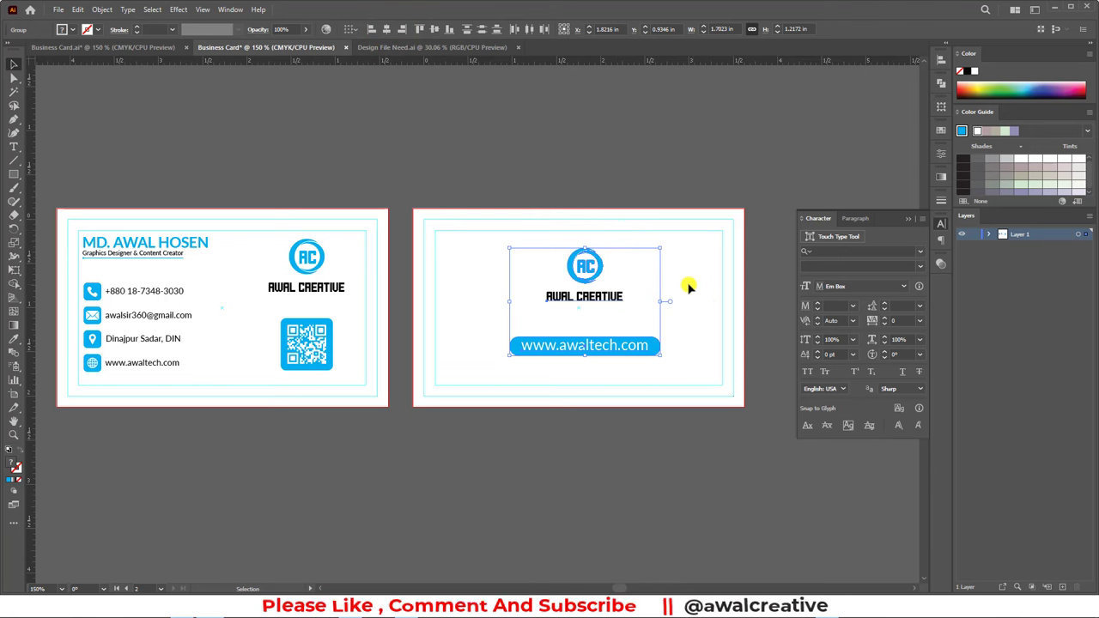
pyautogui.press('a')
pyautogui.press('v')
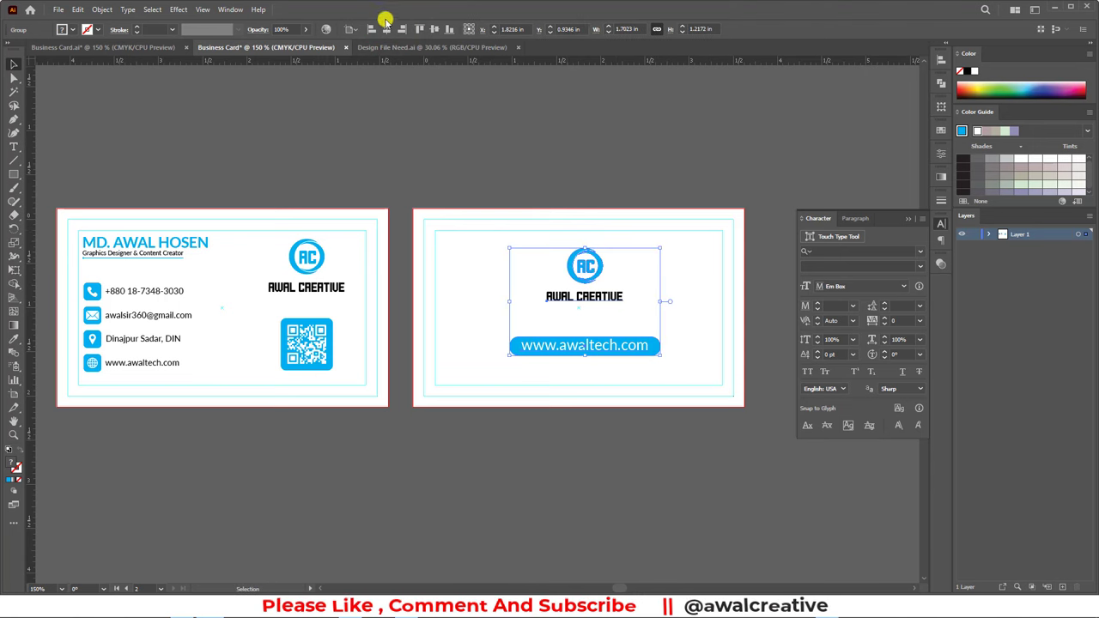
pyautogui.click(383, 28)
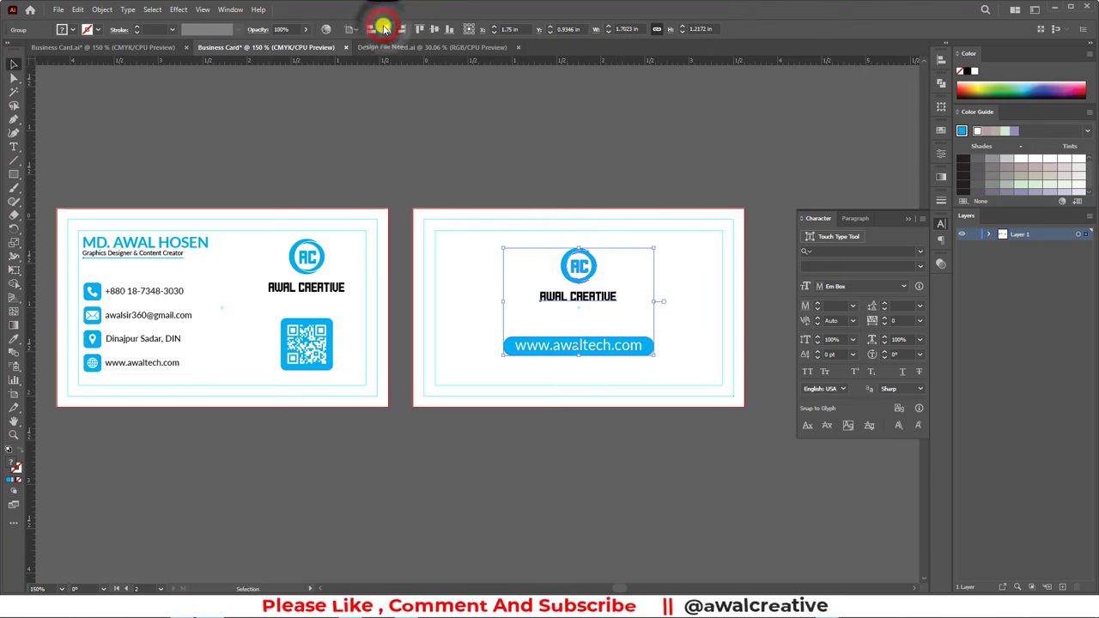
pyautogui.click(687, 268)
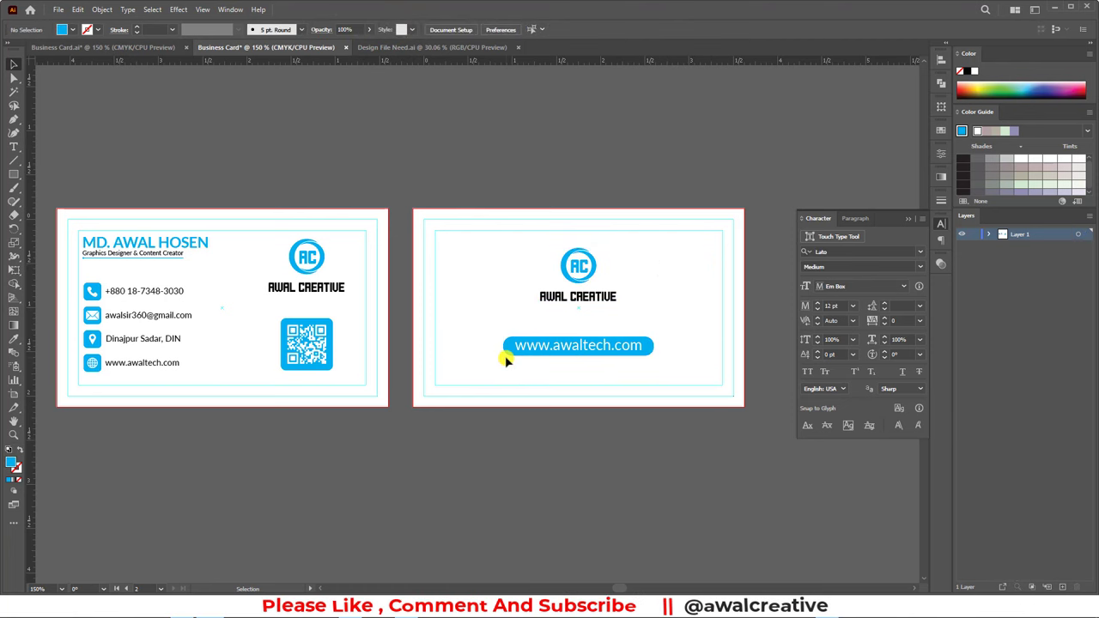
# Undo a stray move of the logo group and shift the view to make room beside the back card
pyautogui.moveTo(505, 355); pyautogui.dragTo(479, 338)
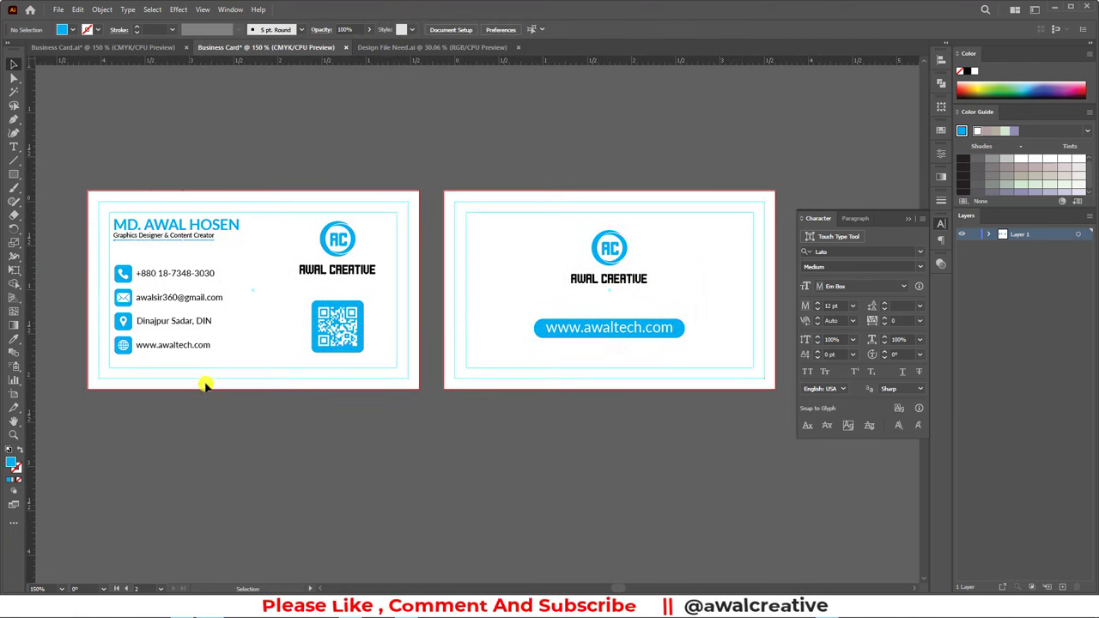
pyautogui.moveTo(582, 341); pyautogui.dragTo(477, 335)
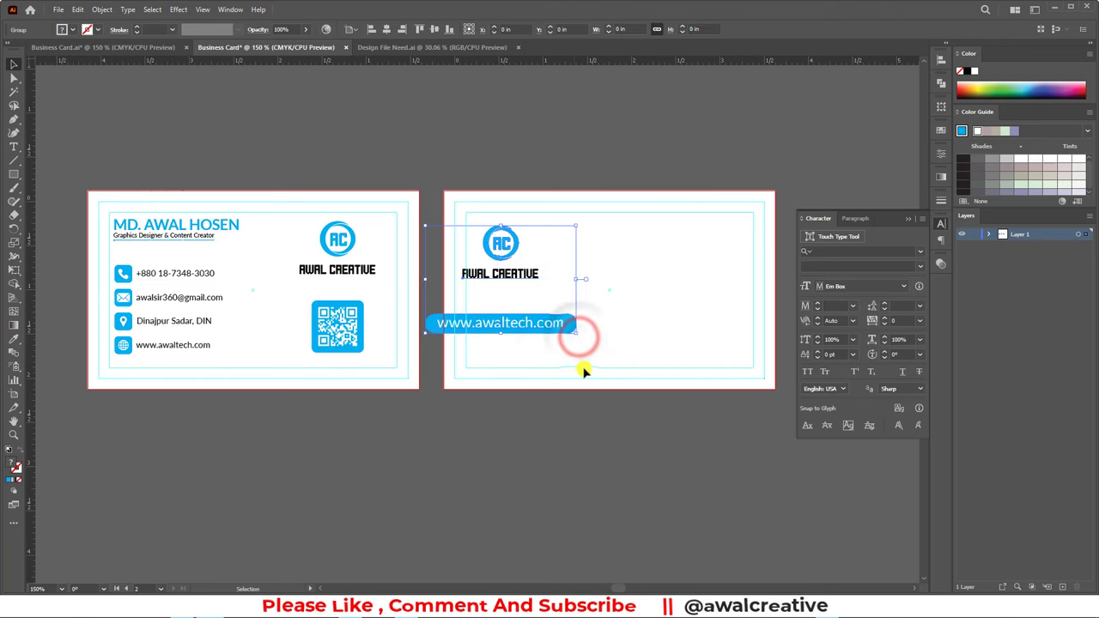
pyautogui.hotkey('ctrl', 'z')
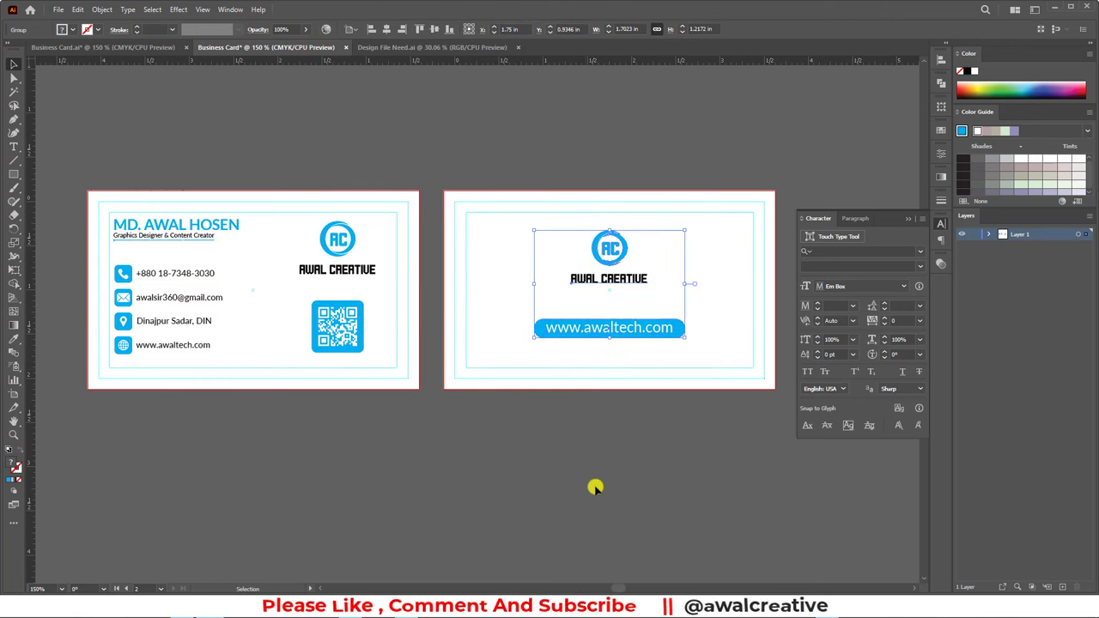
pyautogui.click(595, 487)
pyautogui.moveTo(697, 322); pyautogui.dragTo(469, 312)
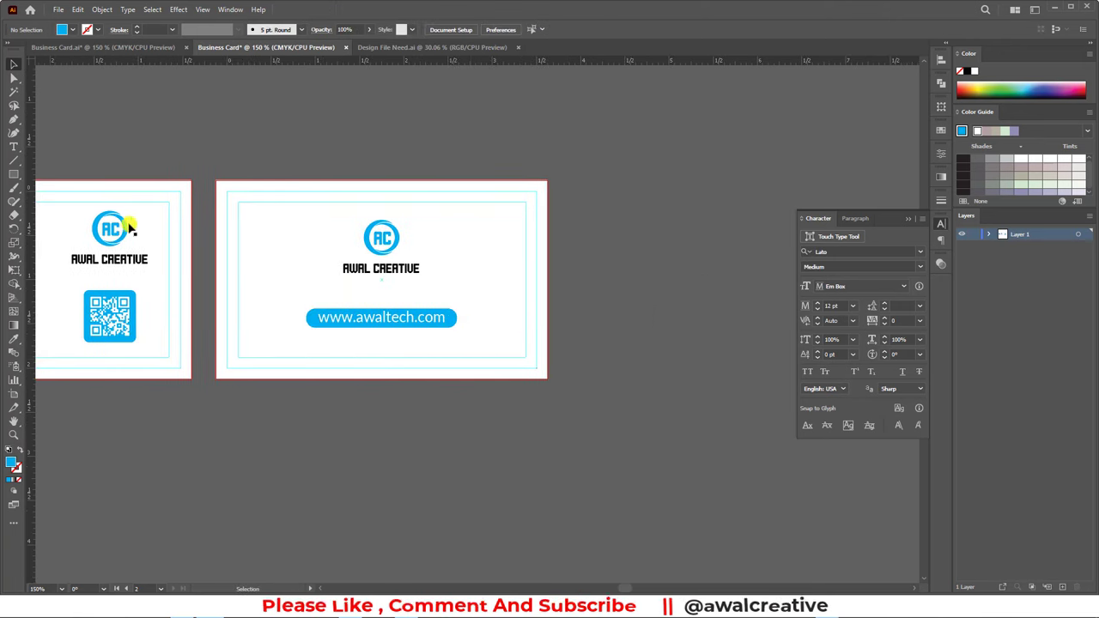
# Draw a large blue circle and move it over the back card's top-right corner
pyautogui.click(16, 174)
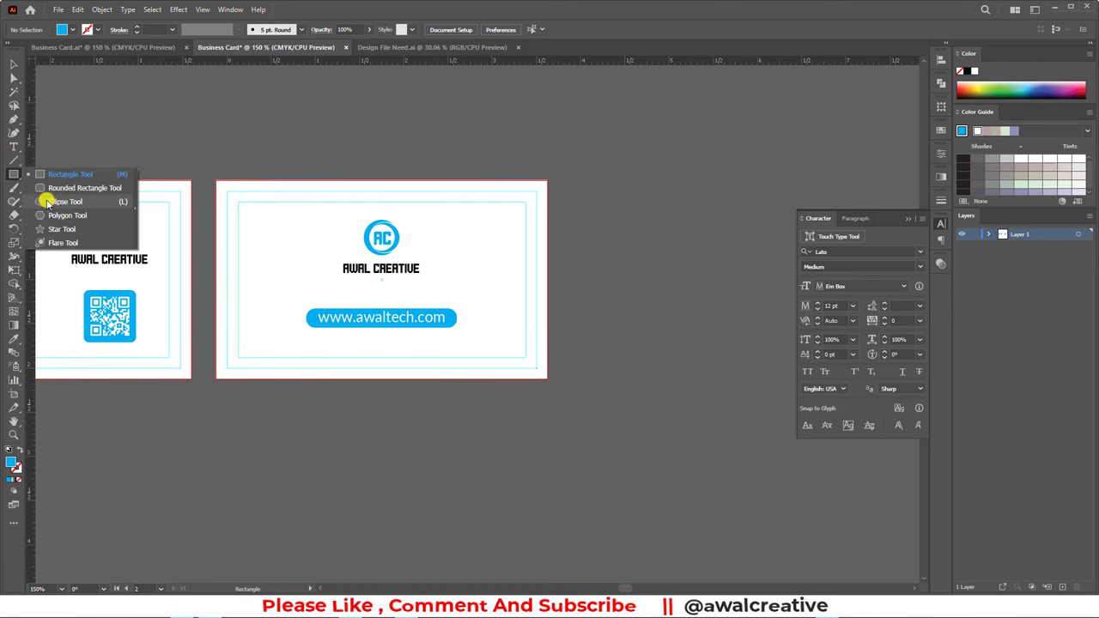
pyautogui.click(49, 203)
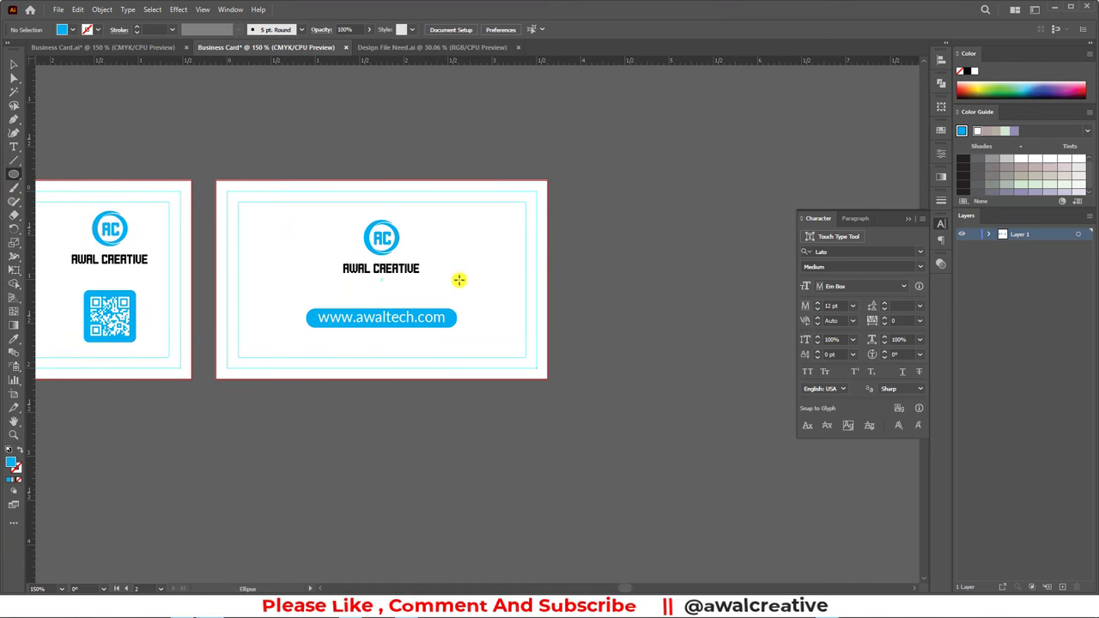
pyautogui.moveTo(455, 161); pyautogui.dragTo(730, 372)
pyautogui.click(19, 66)
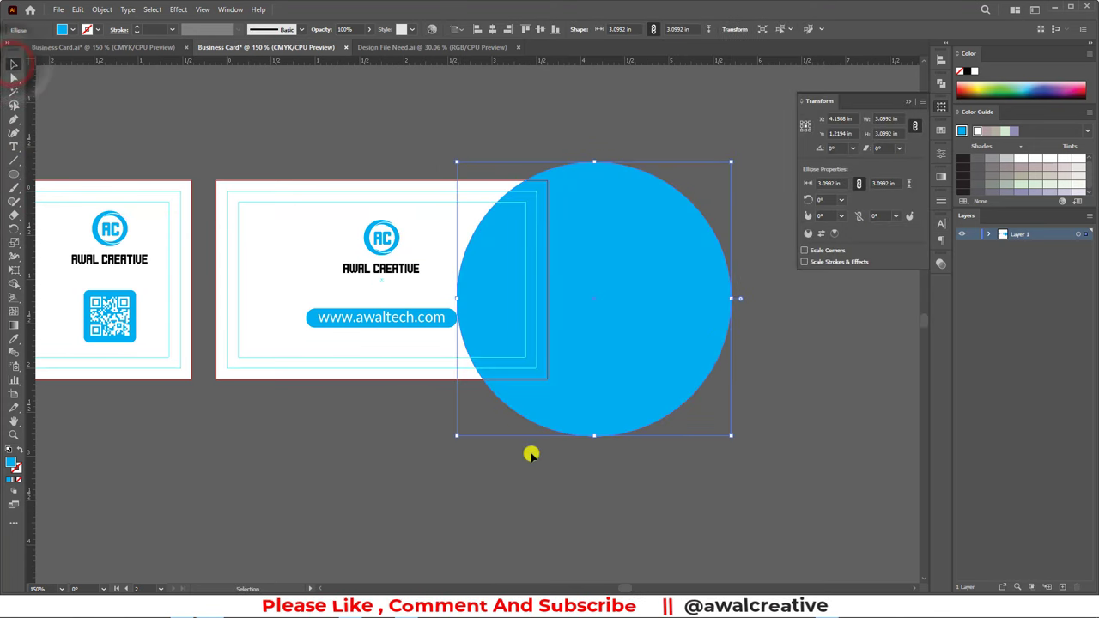
pyautogui.scroll(3, 567, 463)
pyautogui.moveTo(644, 471)
pyautogui.mouseDown()
pyautogui.moveTo(628, 352)
pyautogui.moveTo(615, 332)
pyautogui.moveTo(625, 339)
pyautogui.mouseUp()
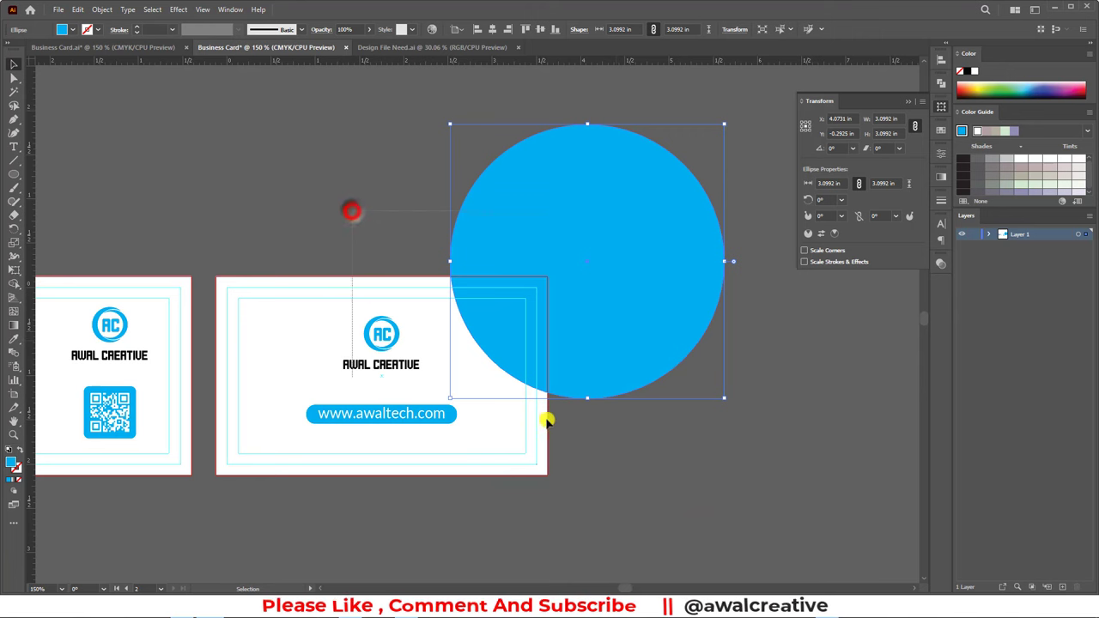
# Unlock all objects and trim the circle to the card edges with Shape Builder
pyautogui.moveTo(546, 421); pyautogui.dragTo(549, 427)
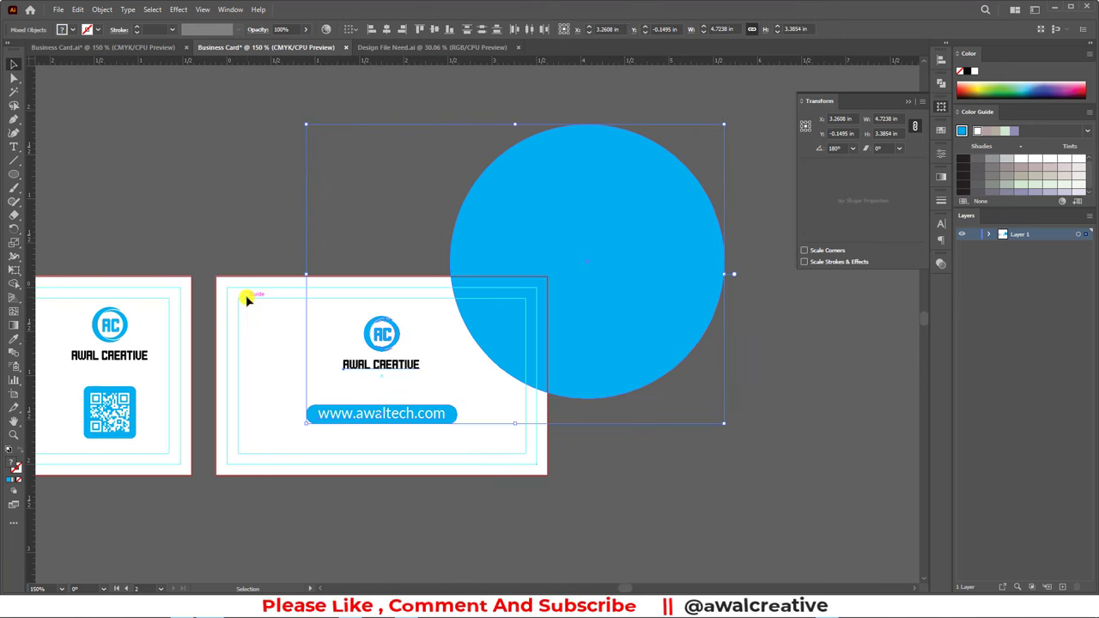
pyautogui.click(99, 10)
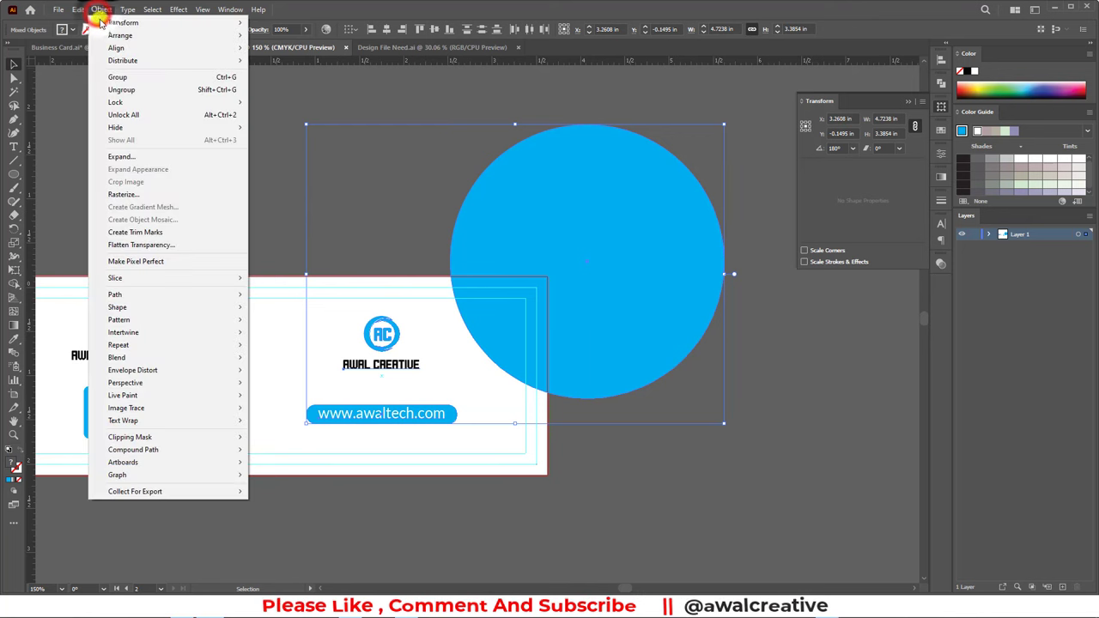
pyautogui.click(128, 119)
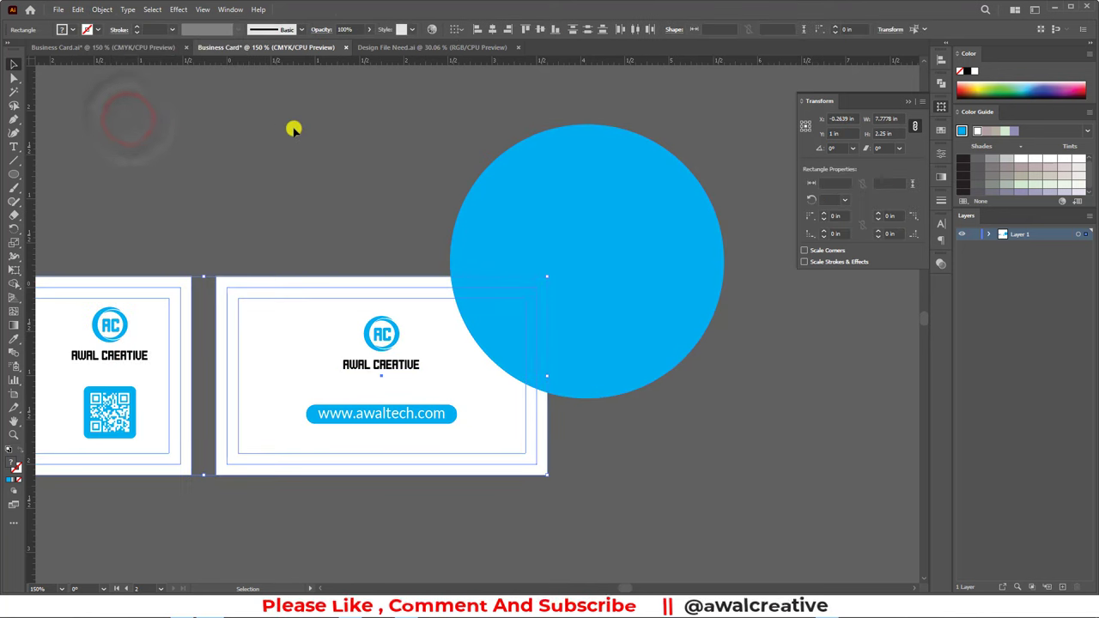
pyautogui.hotkey('ctrl', 'a')
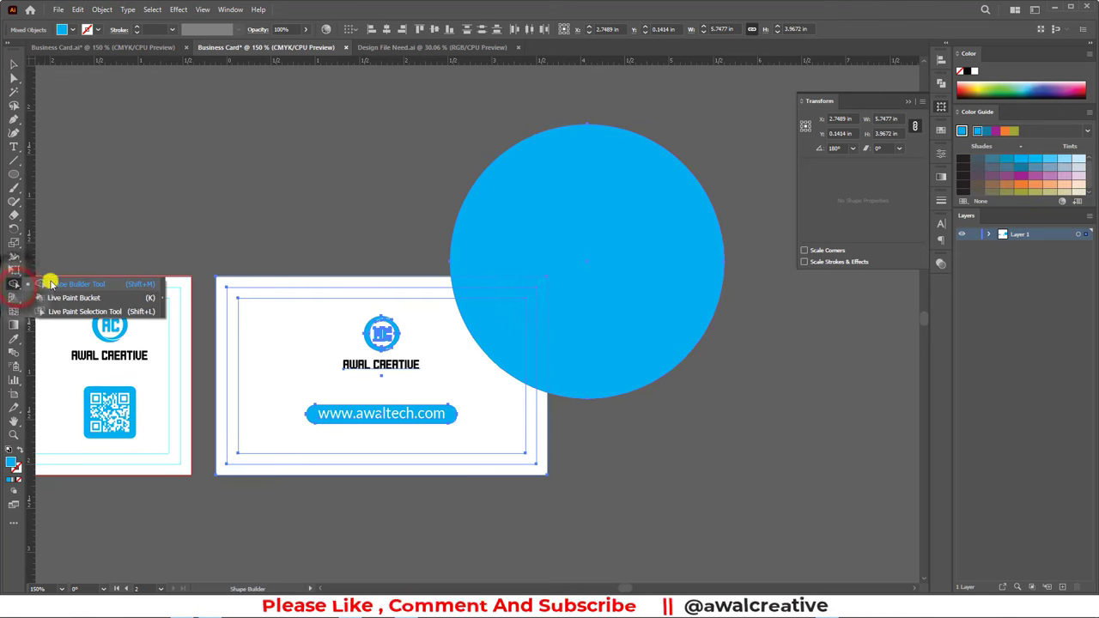
pyautogui.moveTo(16, 291); pyautogui.dragTo(54, 278)
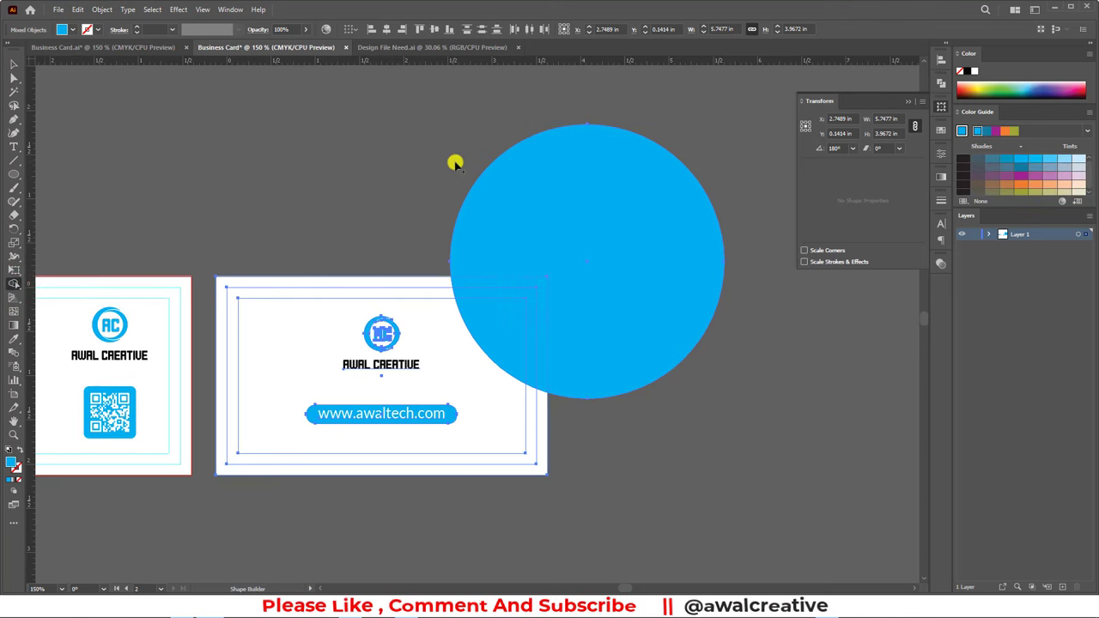
pyautogui.moveTo(455, 164); pyautogui.dragTo(601, 392)
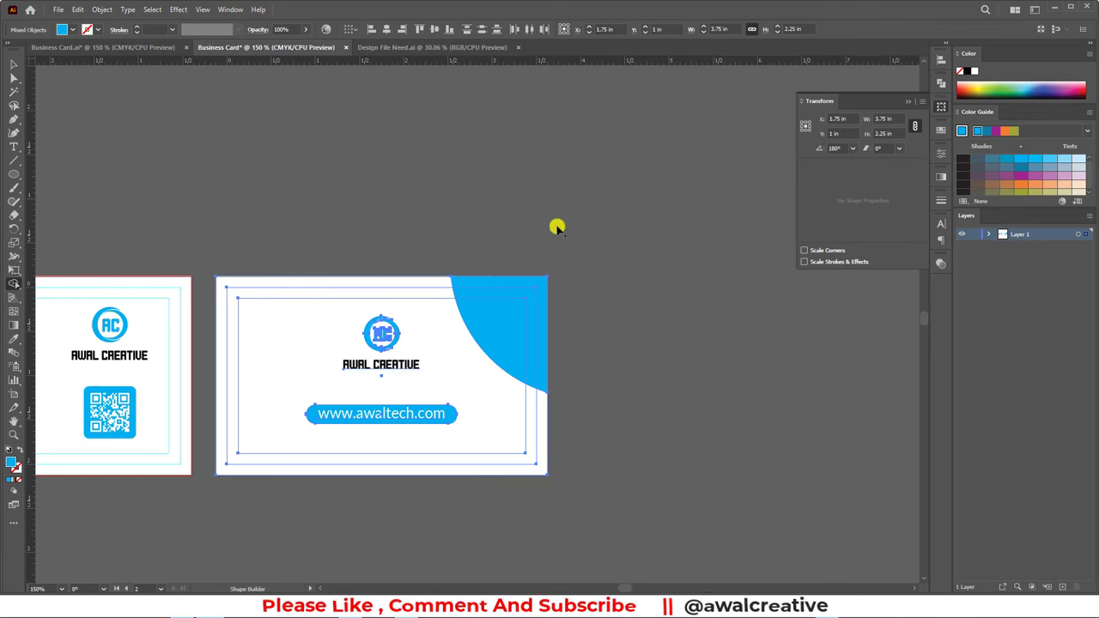
pyautogui.click(13, 67)
pyautogui.click(547, 214)
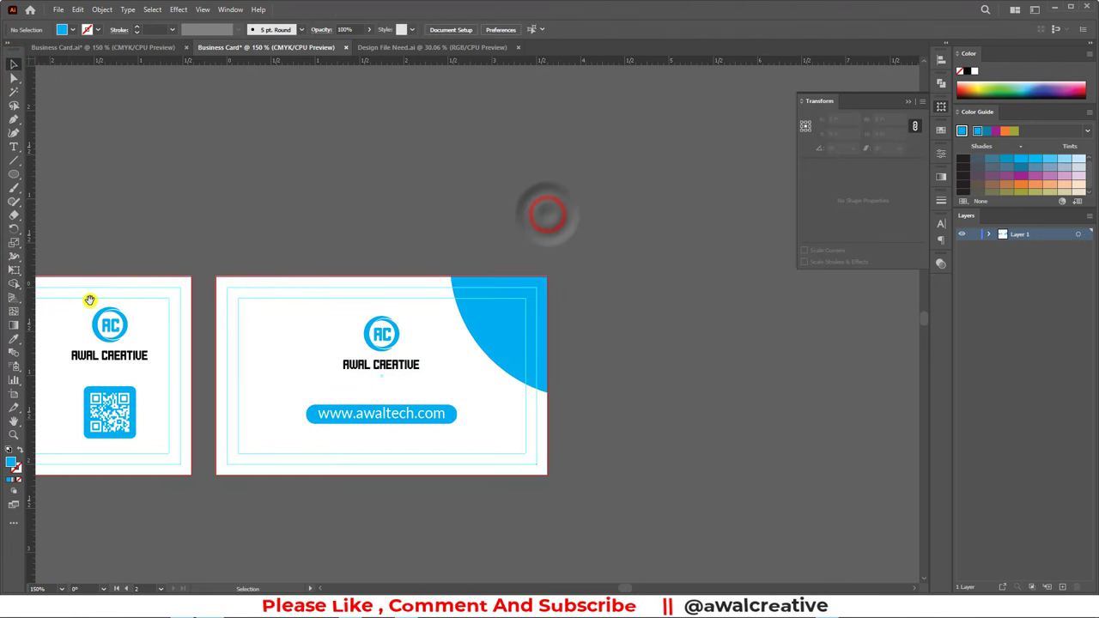
# Make a copy of the blue corner shape and reflect it vertically
pyautogui.moveTo(518, 323); pyautogui.dragTo(629, 236)
pyautogui.click(606, 243)
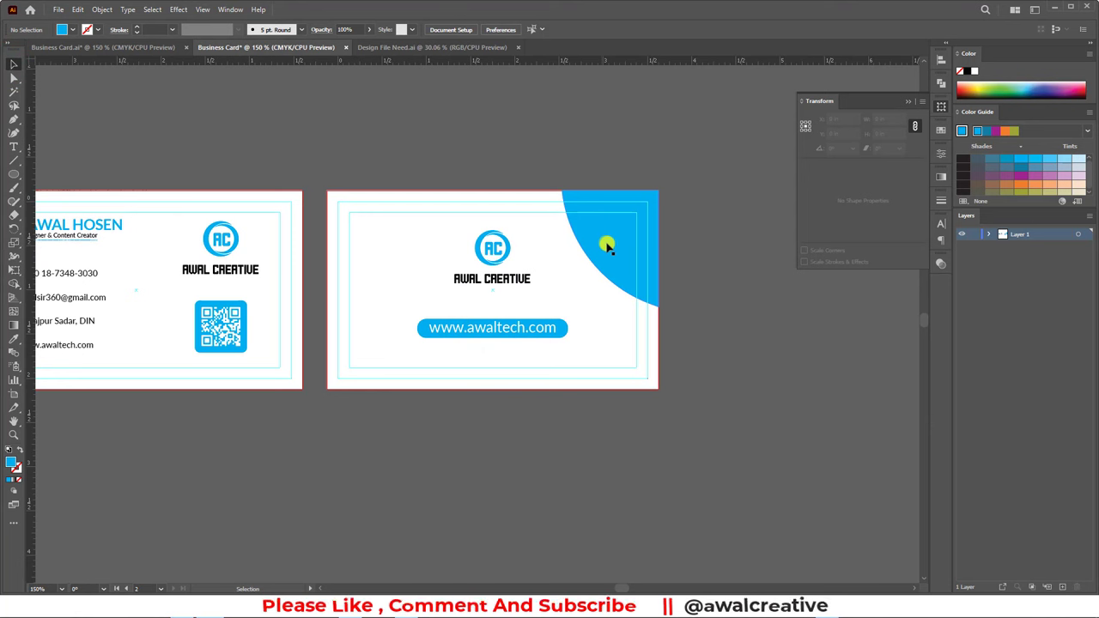
pyautogui.moveTo(606, 243); pyautogui.dragTo(352, 351)
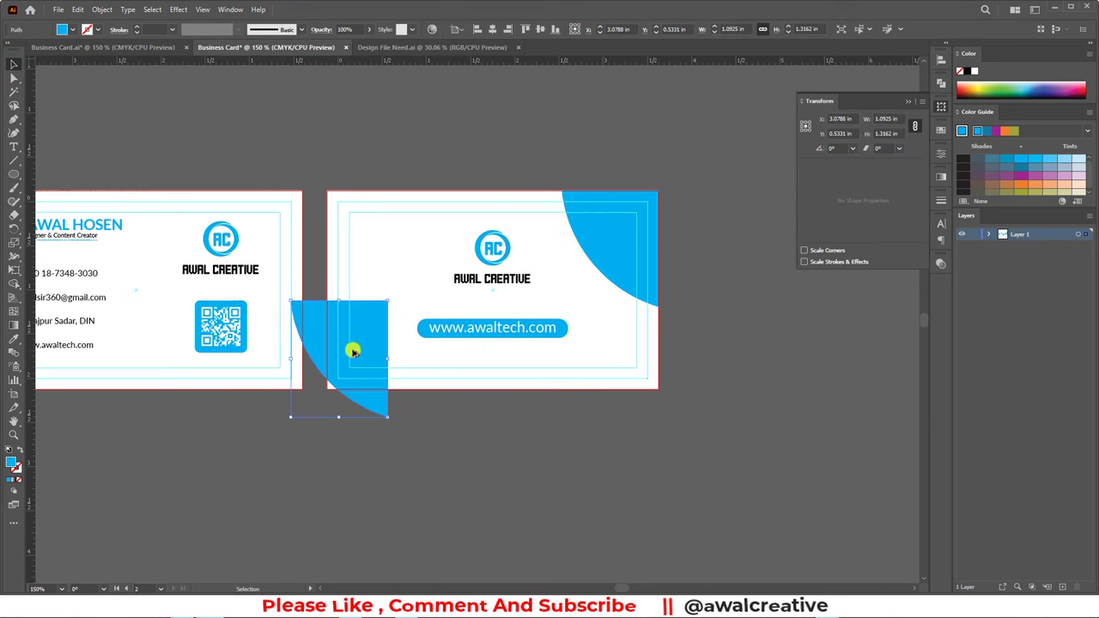
pyautogui.rightClick(372, 340)
pyautogui.moveTo(407, 265)
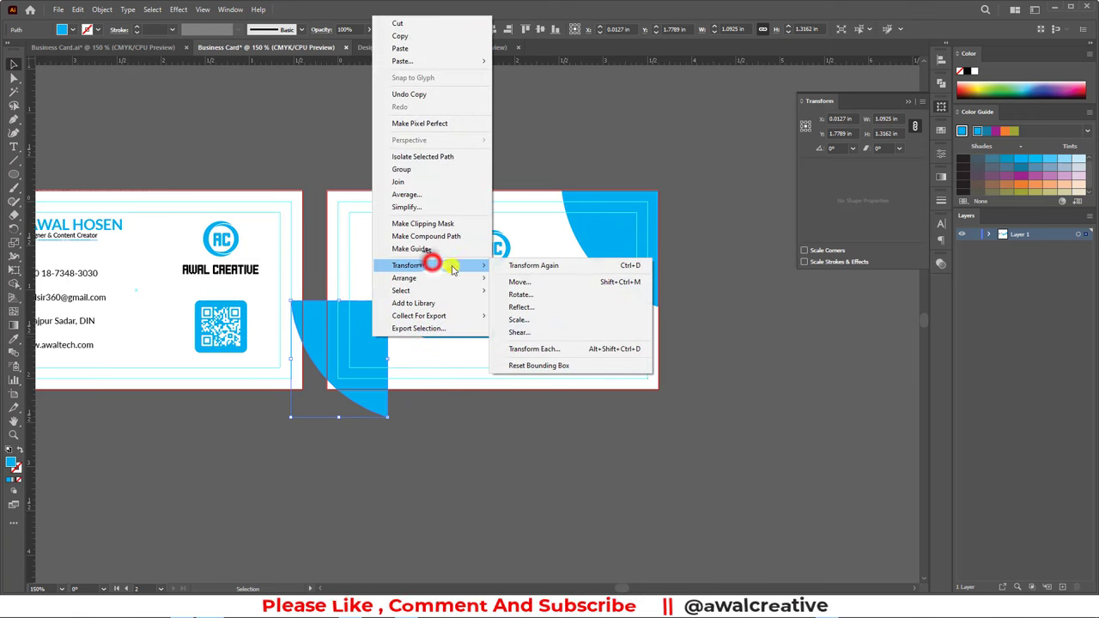
pyautogui.click(563, 311)
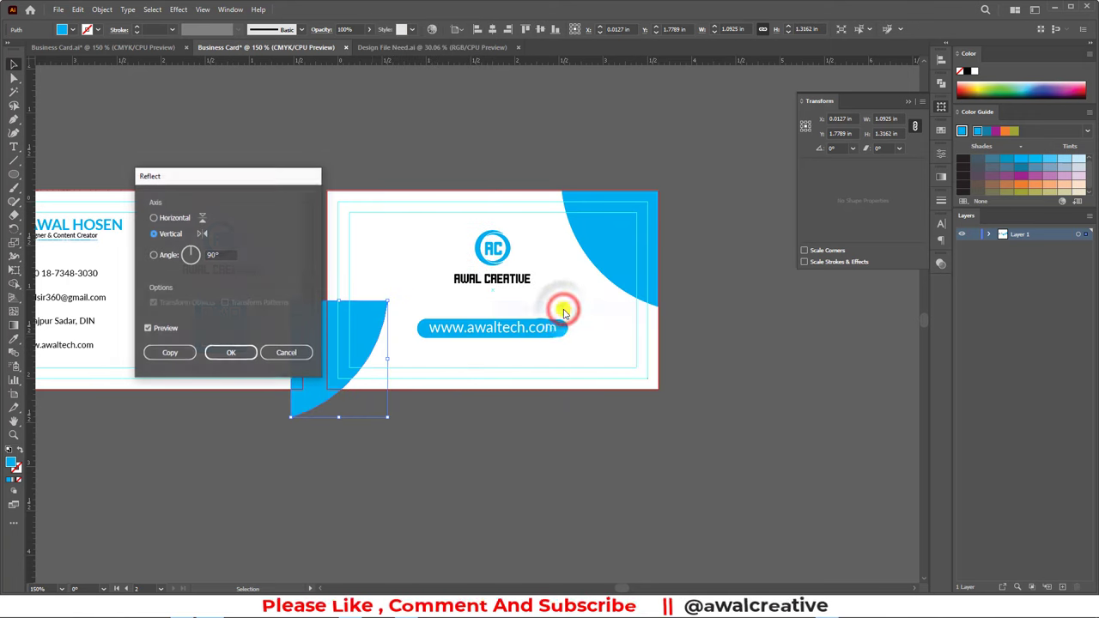
pyautogui.click(248, 353)
# Rotate the mirrored copy to 270° and fit it into the back card's bottom-left corner
pyautogui.moveTo(369, 334)
pyautogui.mouseDown()
pyautogui.moveTo(442, 313)
pyautogui.moveTo(378, 228)
pyautogui.mouseUp()
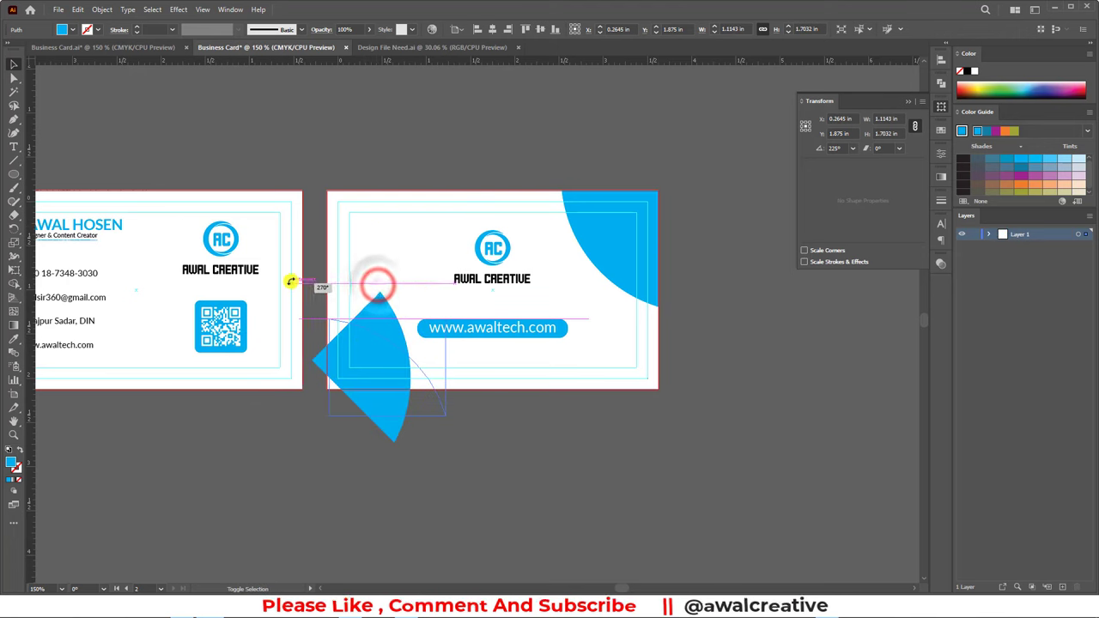
pyautogui.moveTo(377, 286); pyautogui.dragTo(290, 280)
pyautogui.moveTo(371, 340)
pyautogui.mouseDown()
pyautogui.moveTo(378, 327)
pyautogui.moveTo(394, 336)
pyautogui.mouseUp()
pyautogui.click(500, 445)
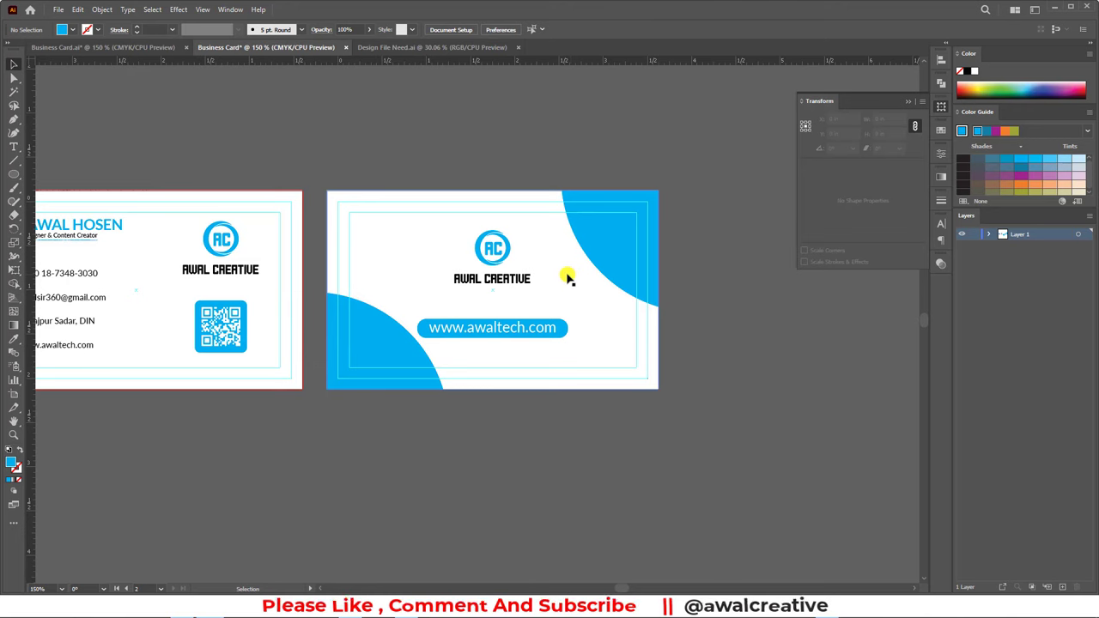
# Draw a full-width 3.75 in blue strip, about 0.25 in tall, along the front card's bottom edge
pyautogui.moveTo(308, 338); pyautogui.dragTo(357, 264)
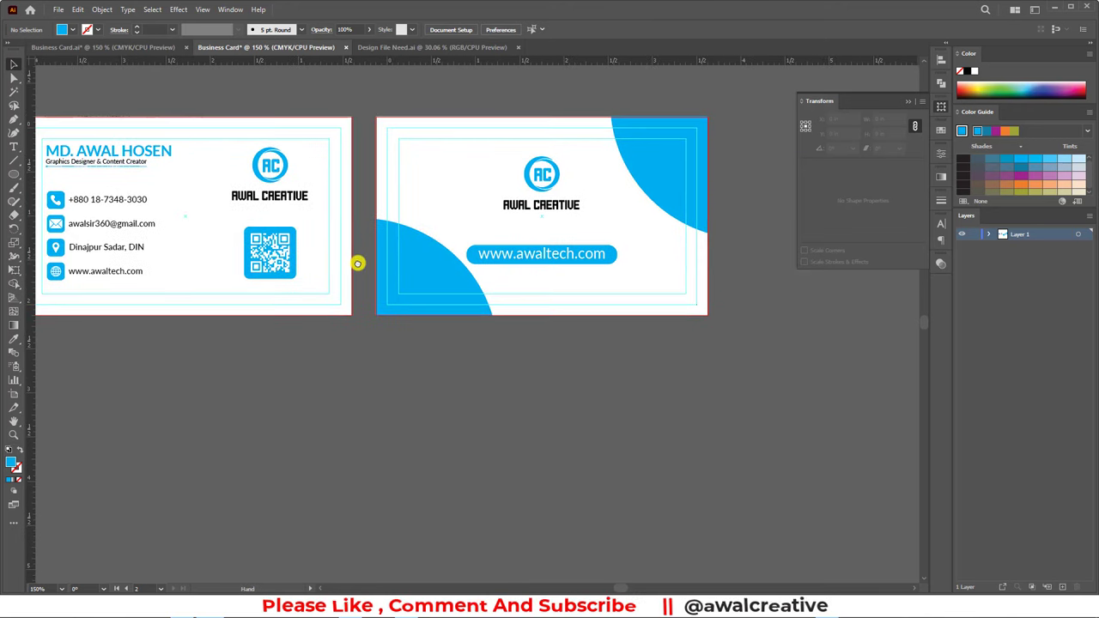
pyautogui.moveTo(257, 263); pyautogui.dragTo(448, 289)
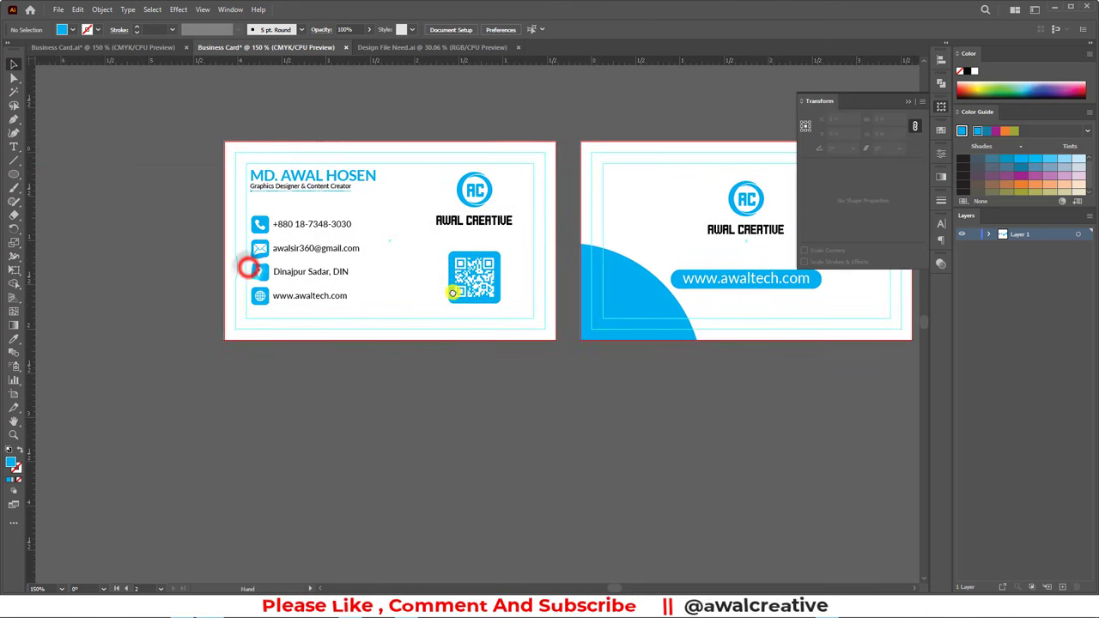
pyautogui.click(394, 404)
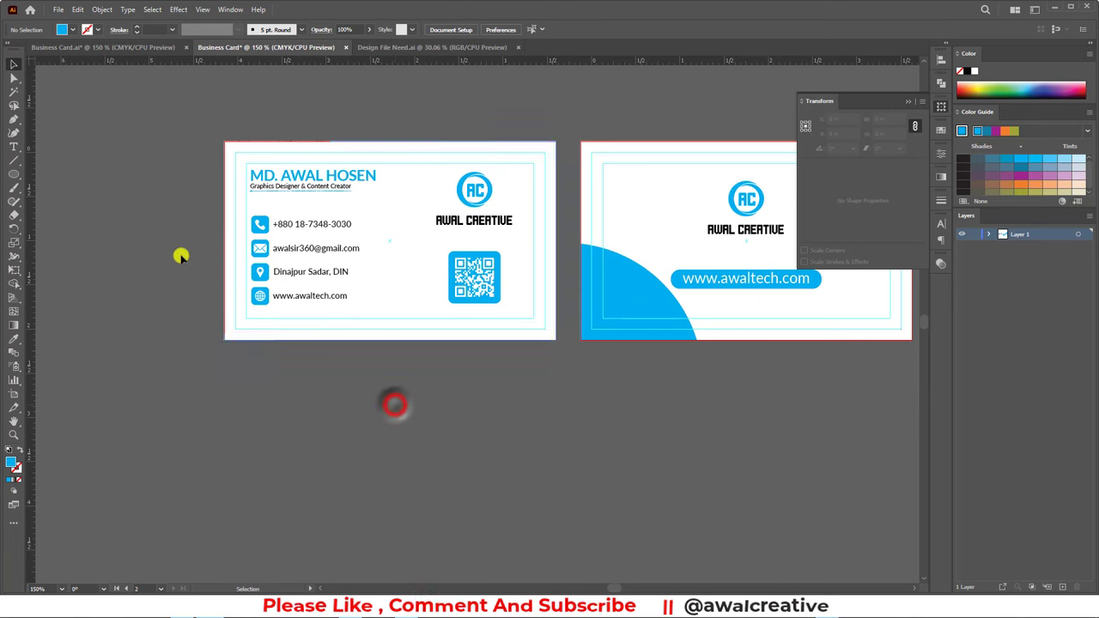
pyautogui.click(13, 176)
pyautogui.click(48, 177)
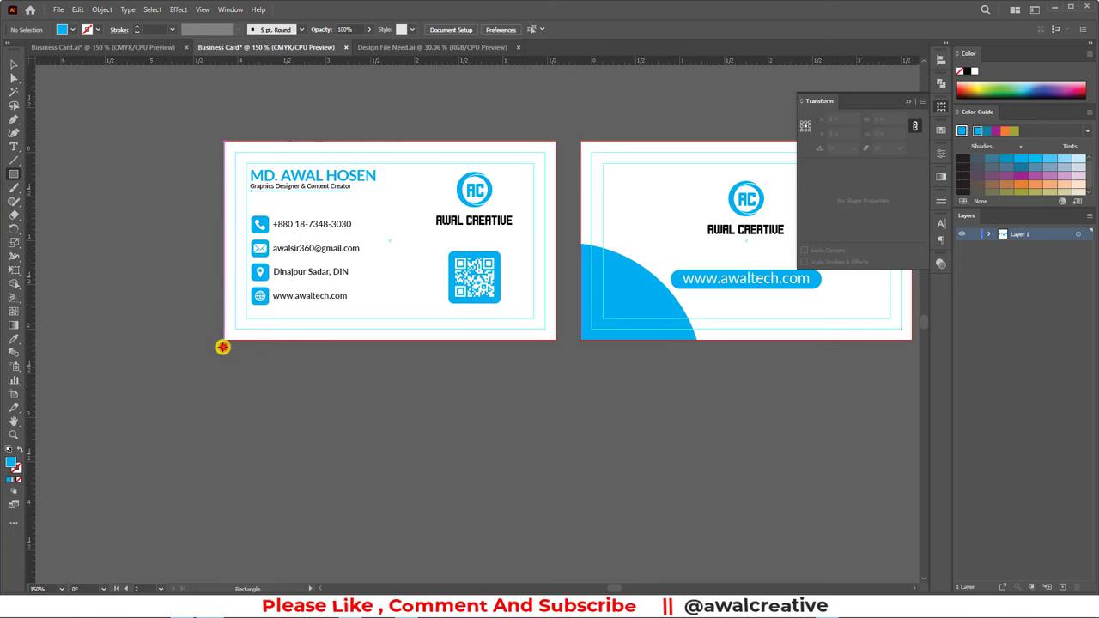
pyautogui.moveTo(223, 347); pyautogui.dragTo(556, 321)
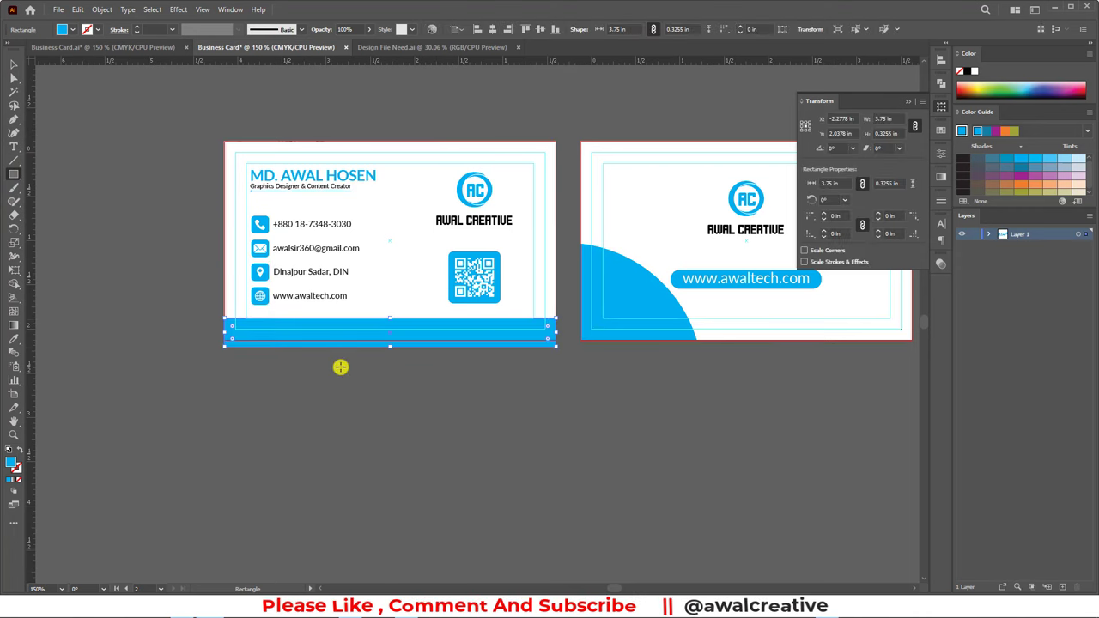
pyautogui.click(14, 64)
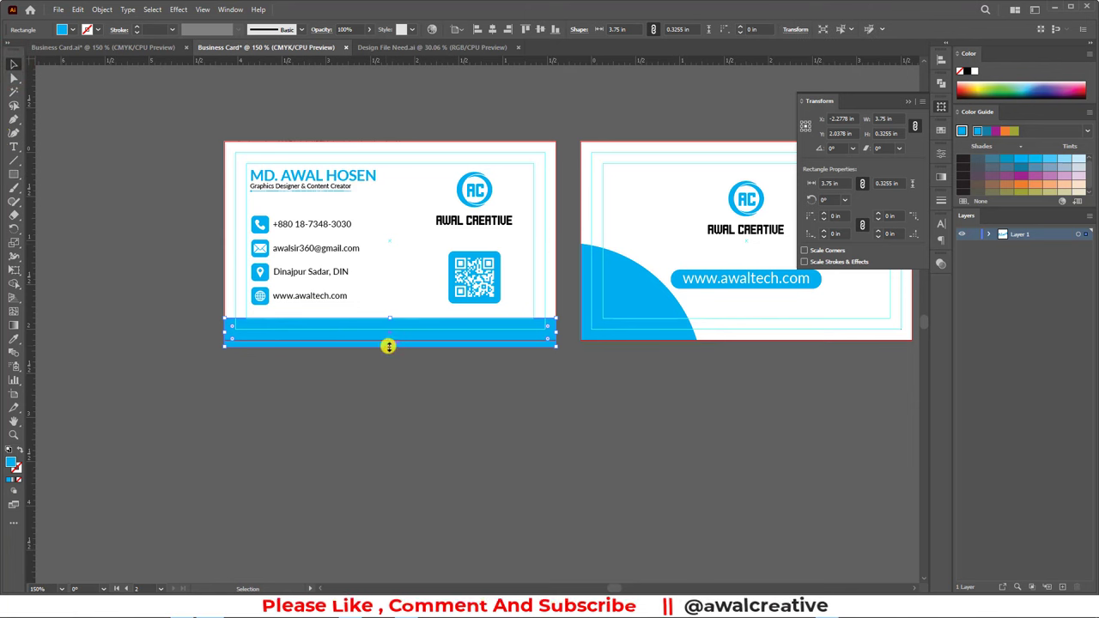
pyautogui.moveTo(389, 347); pyautogui.dragTo(389, 340)
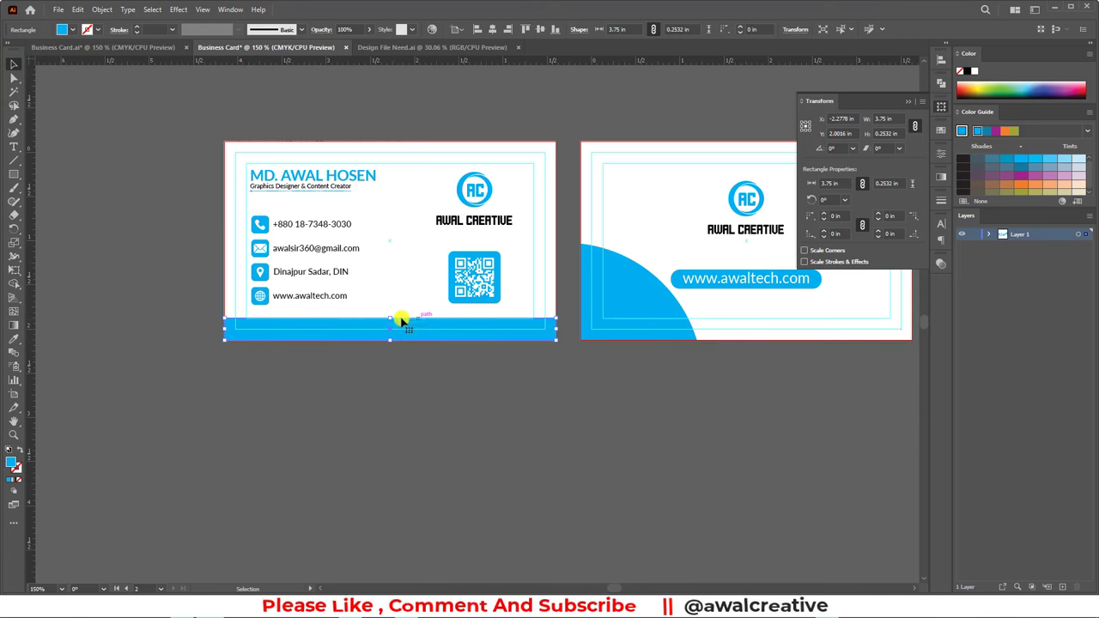
pyautogui.click(482, 391)
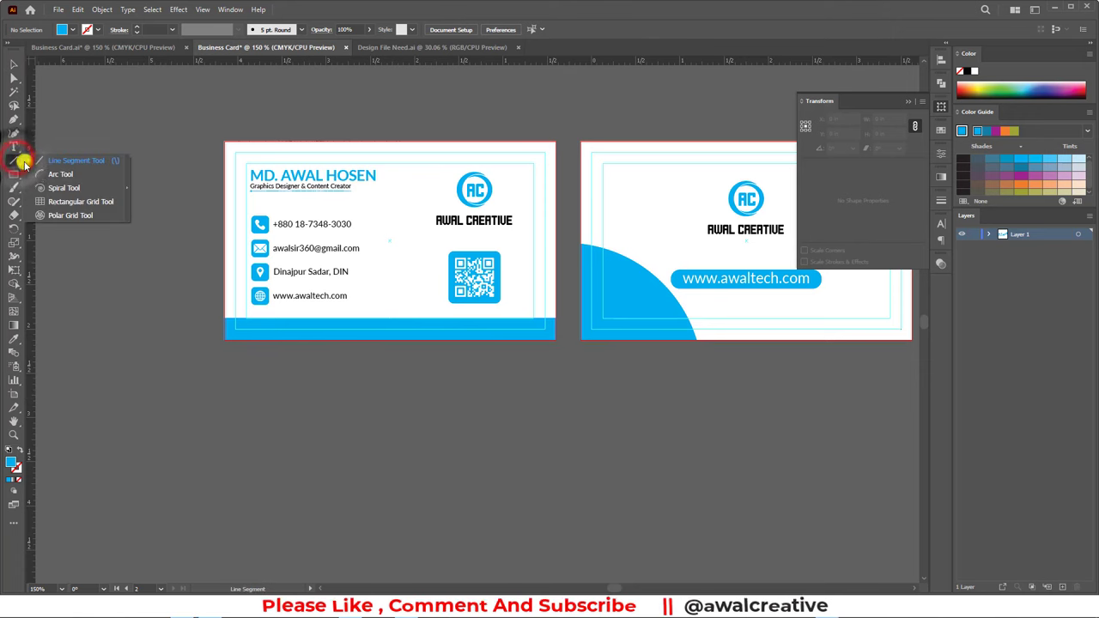
# Draw a 3.5922 in horizontal line below the front card with a 10 pt black stroke
pyautogui.moveTo(17, 159); pyautogui.dragTo(62, 162)
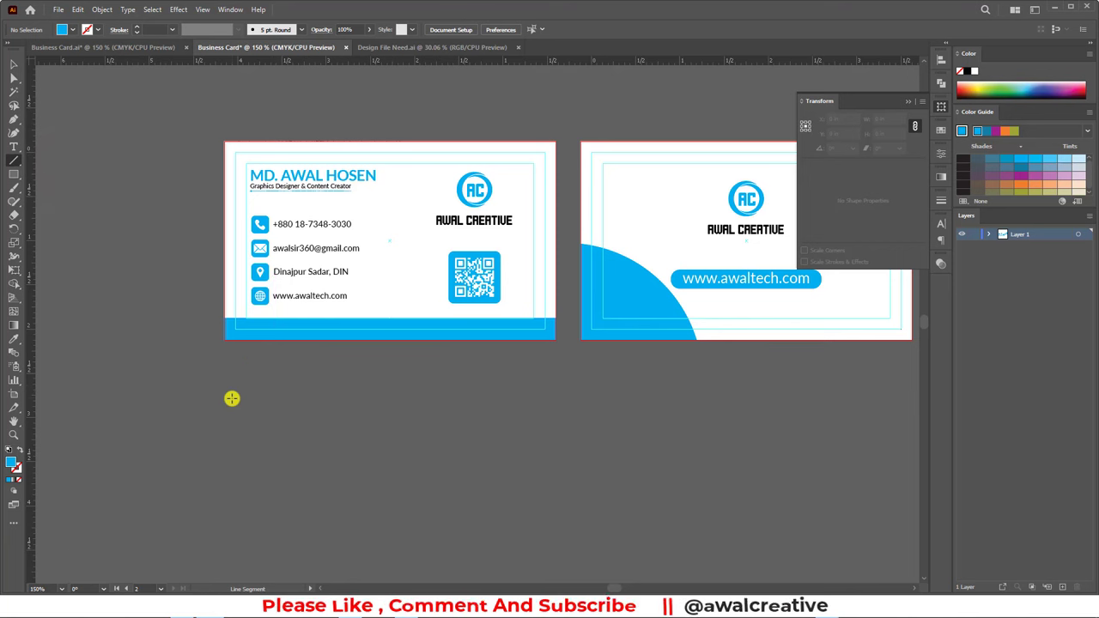
pyautogui.moveTo(249, 396); pyautogui.dragTo(552, 401)
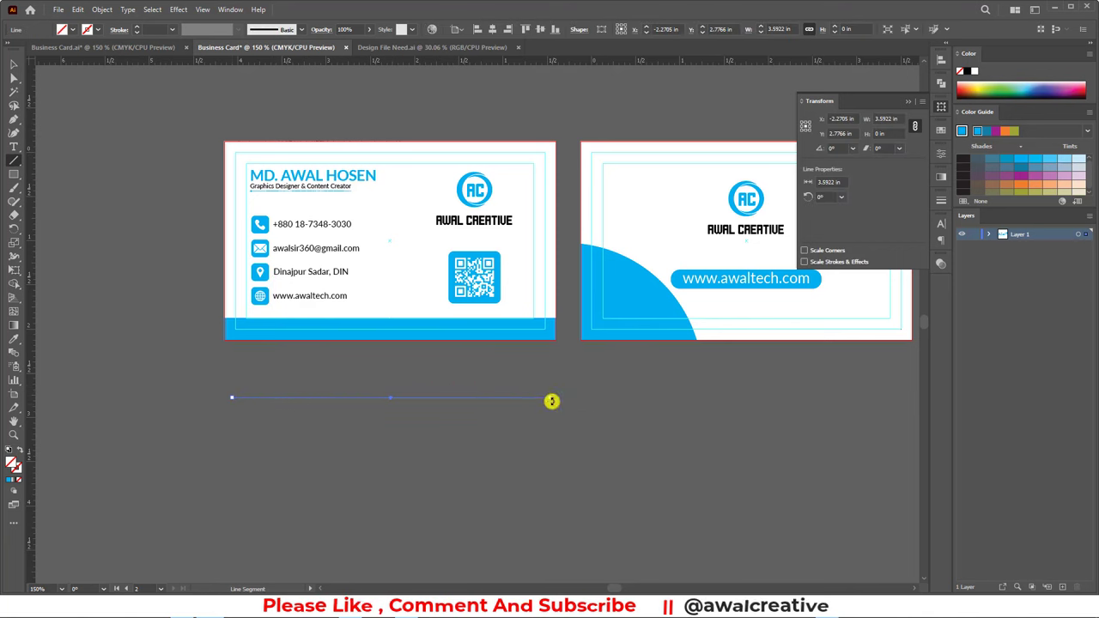
pyautogui.click(138, 28)
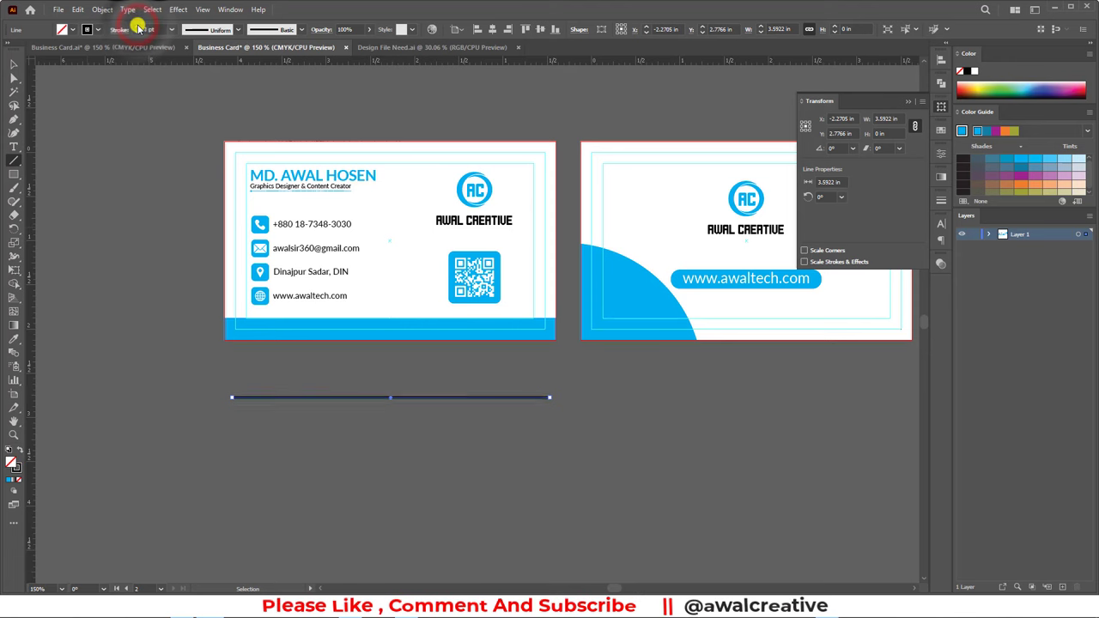
pyautogui.click(137, 29)
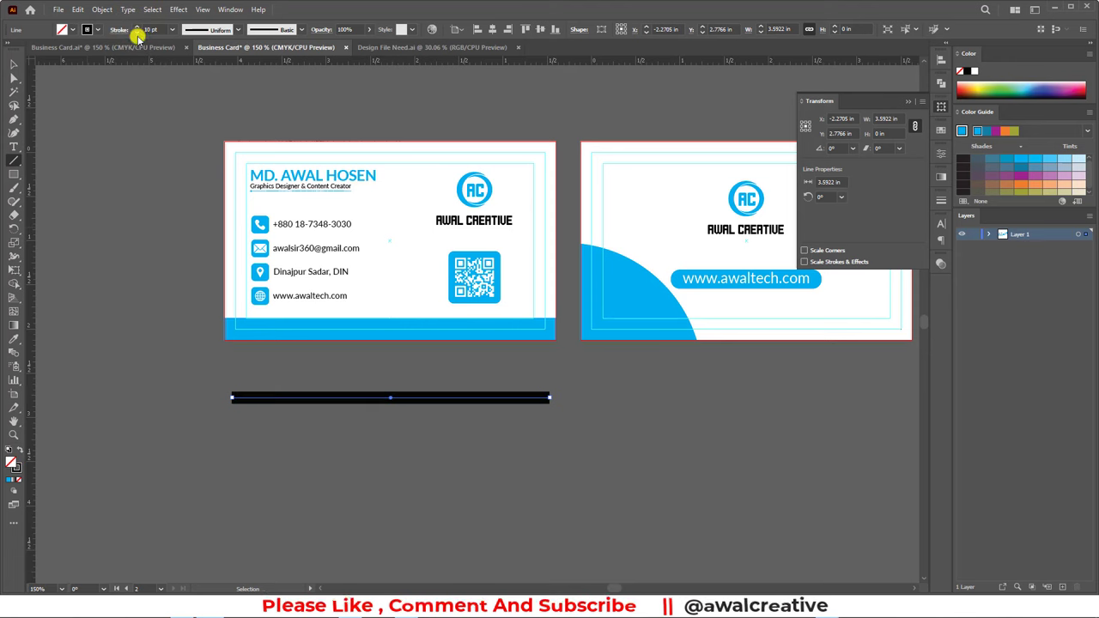
# Select only the black line and bring up the Effect > Distort & Transform menu
pyautogui.click(13, 64)
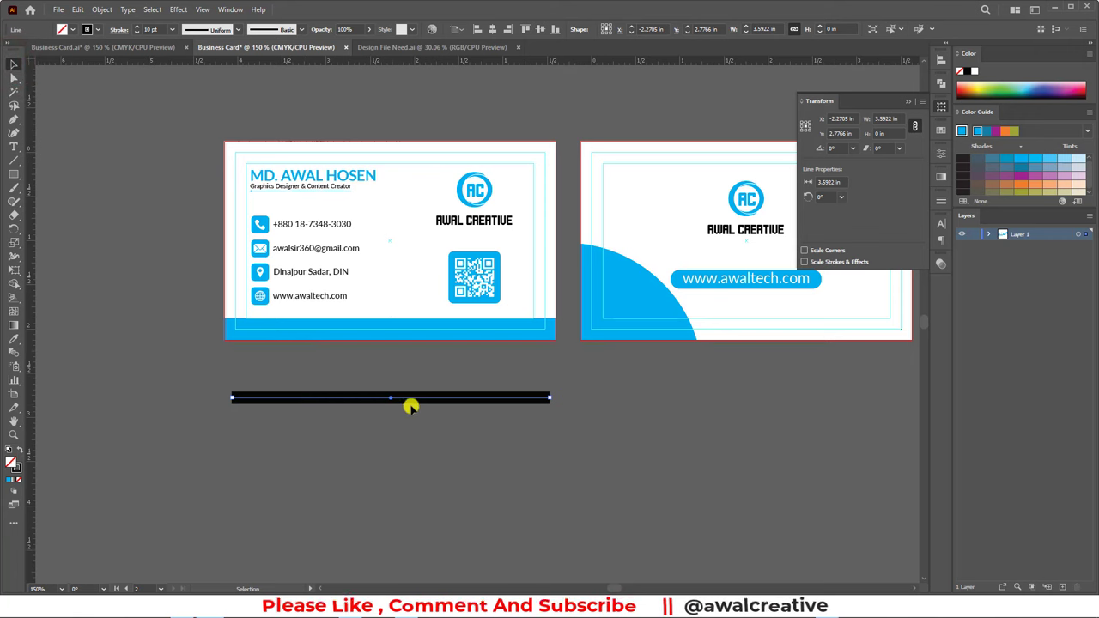
pyautogui.keyDown('shift'); pyautogui.click(421, 331); pyautogui.keyUp('shift')
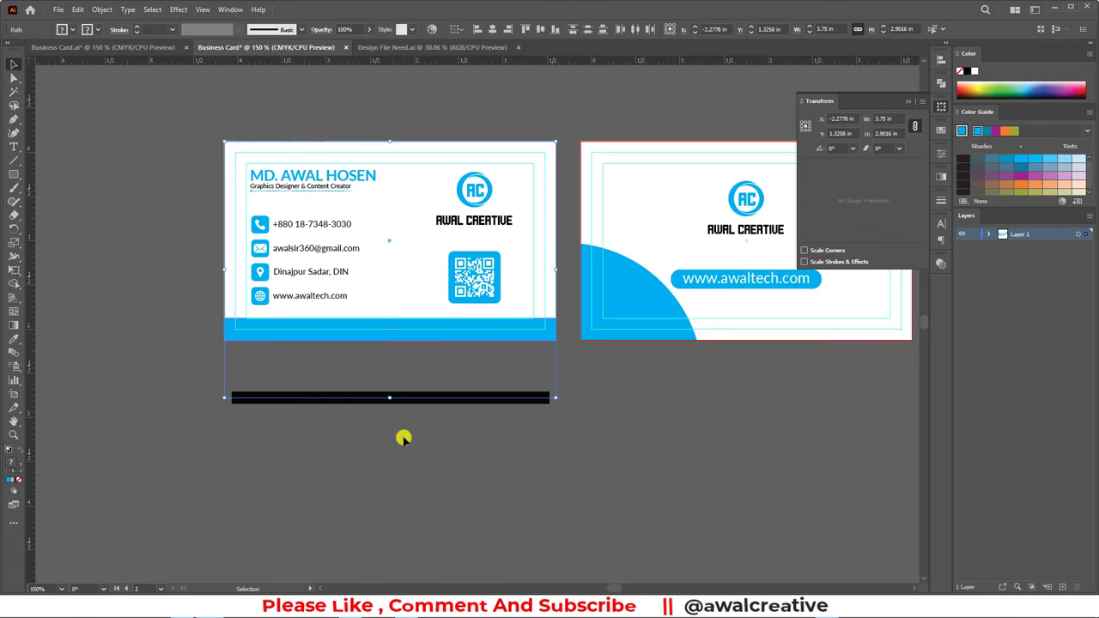
pyautogui.click(404, 437)
pyautogui.click(407, 397)
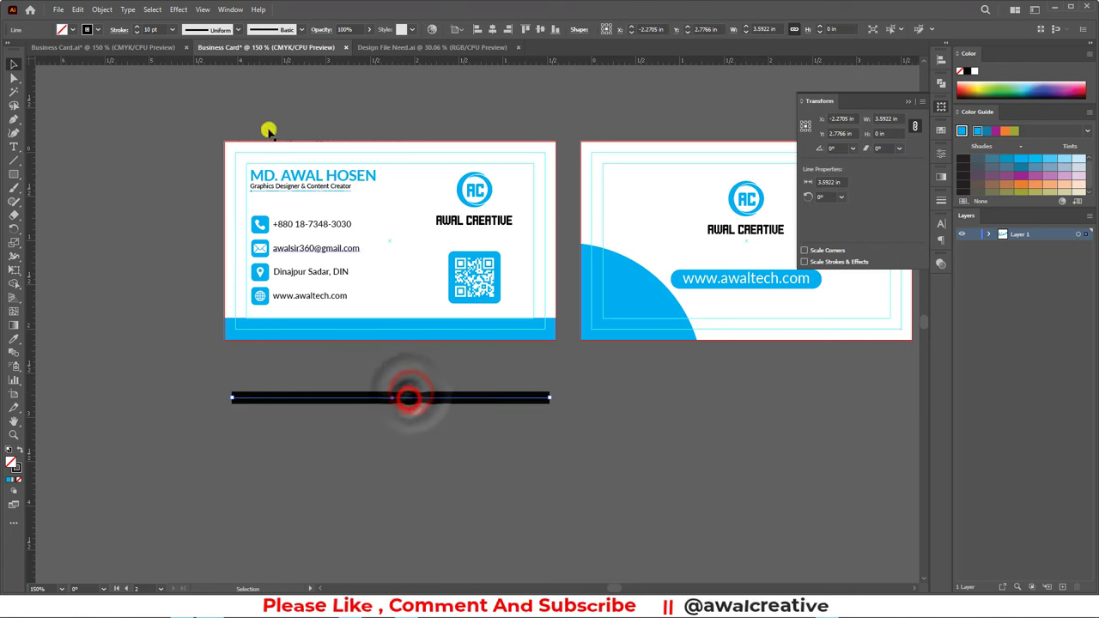
pyautogui.click(176, 9)
pyautogui.click(245, 105)
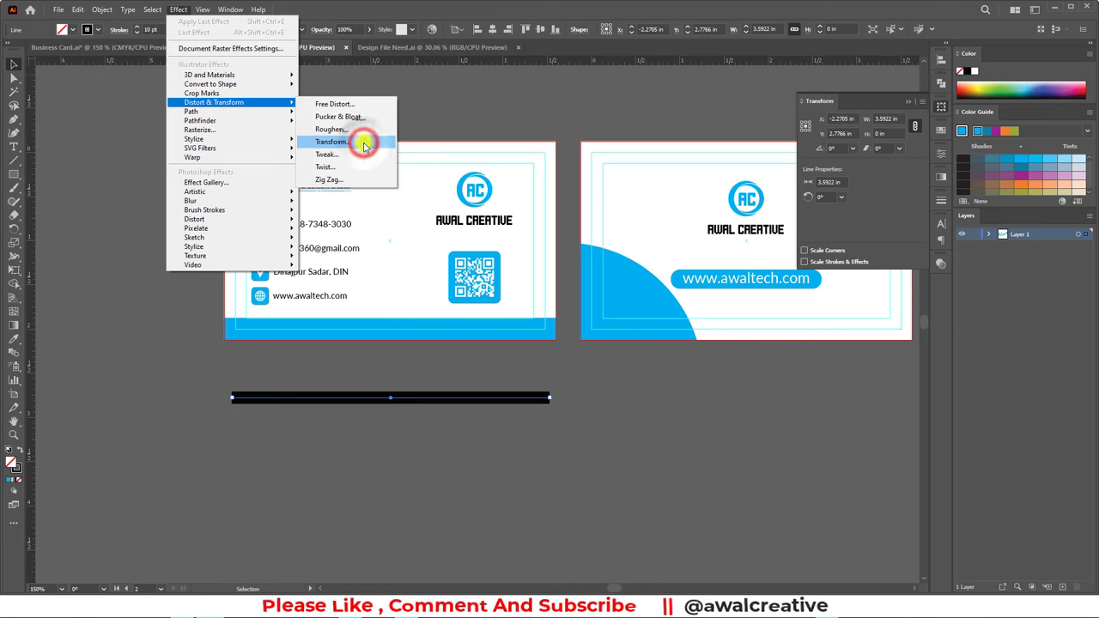
# Apply a Zig Zag effect to the line: Relative, Smooth, size 1%, 15 ridges per segment
pyautogui.click(330, 179)
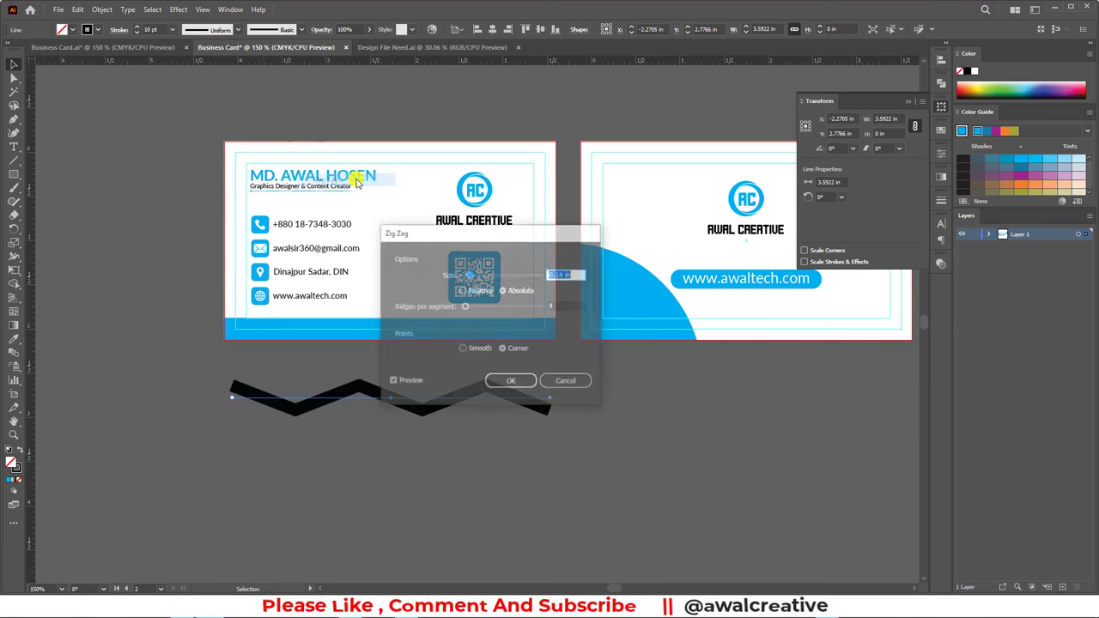
pyautogui.click(475, 294)
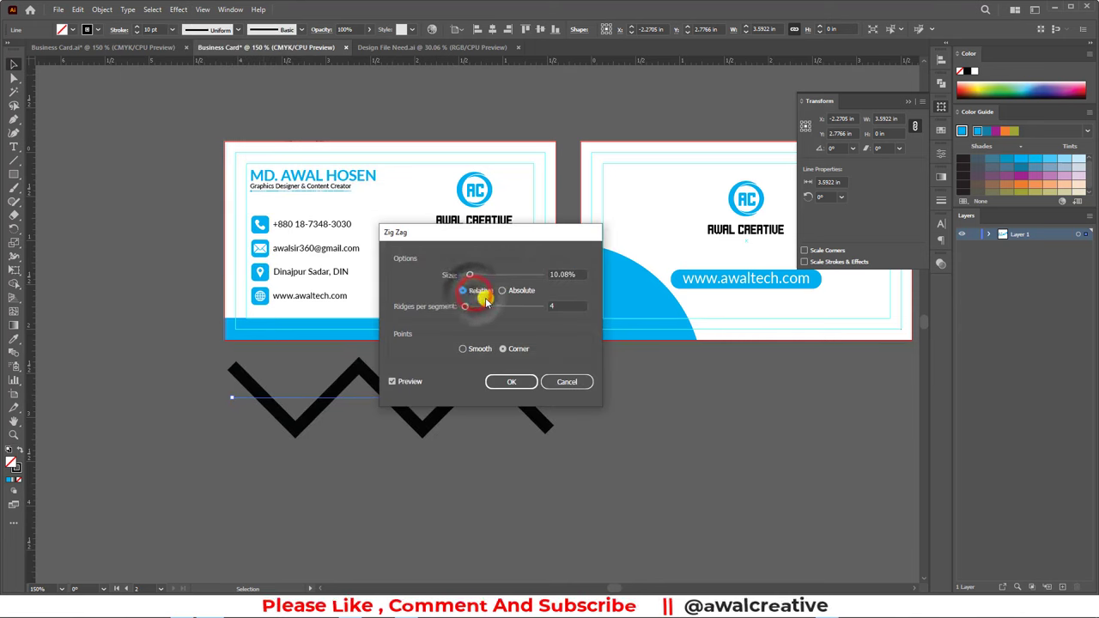
pyautogui.click(472, 349)
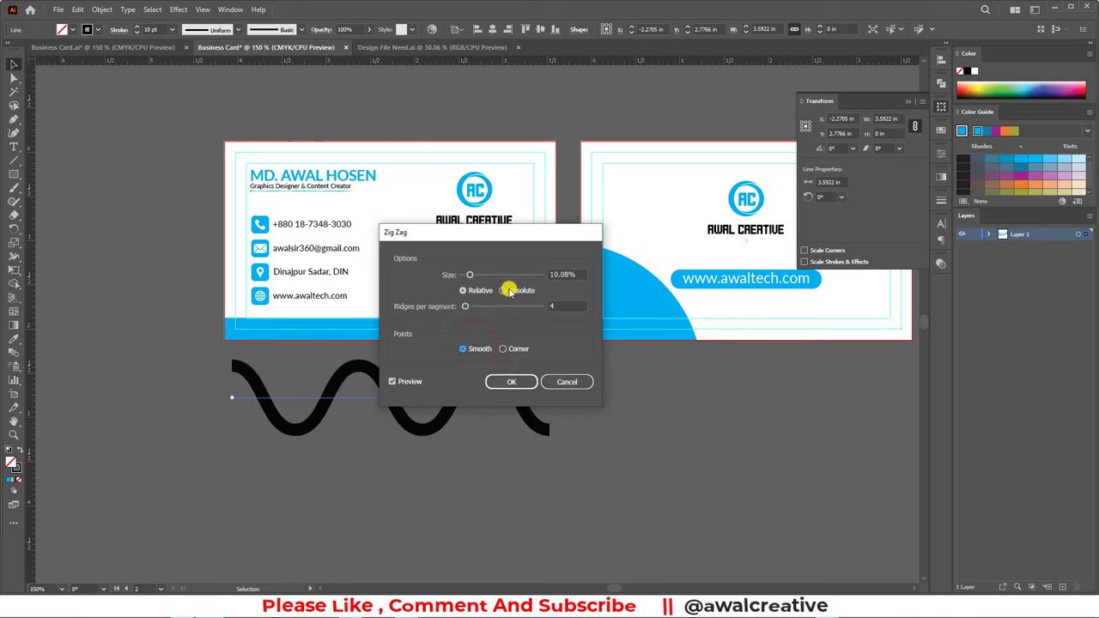
pyautogui.moveTo(470, 240)
pyautogui.mouseDown()
pyautogui.moveTo(604, 207)
pyautogui.moveTo(600, 243)
pyautogui.mouseUp()
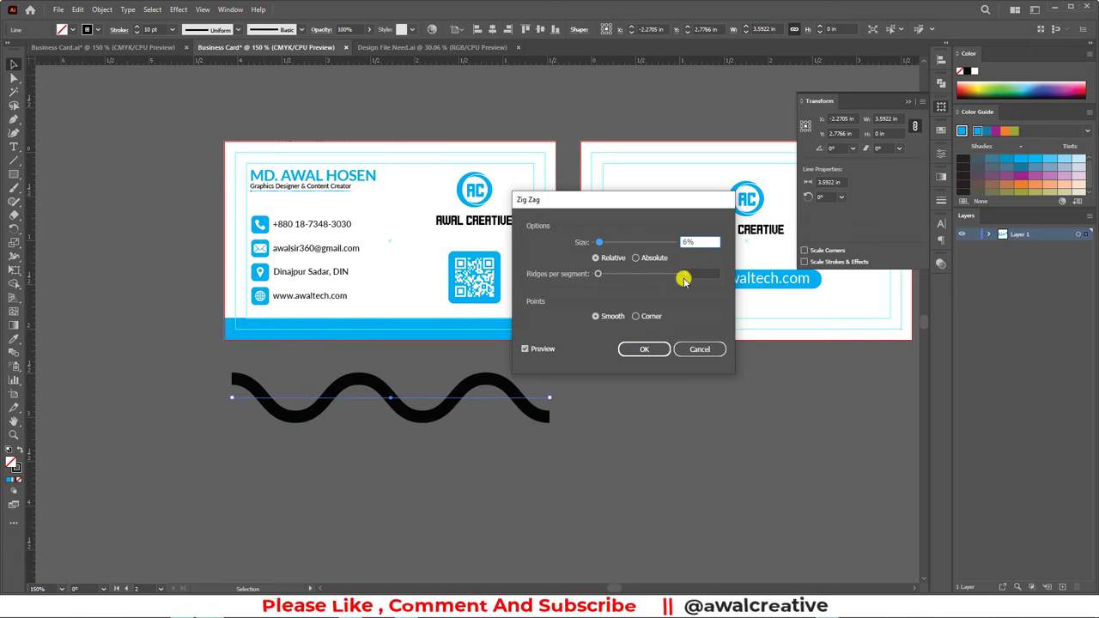
pyautogui.click(694, 274)
pyautogui.press('Up')
pyautogui.press('Up')
pyautogui.press('Up')
pyautogui.press('Up')
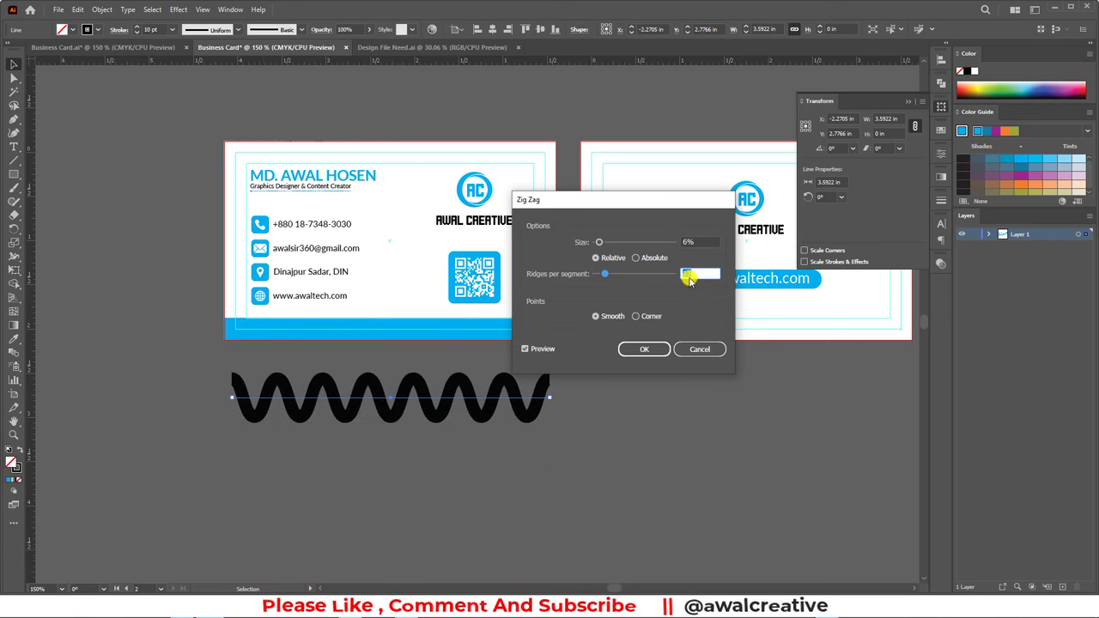
pyautogui.press('Up')
pyautogui.press('Up')
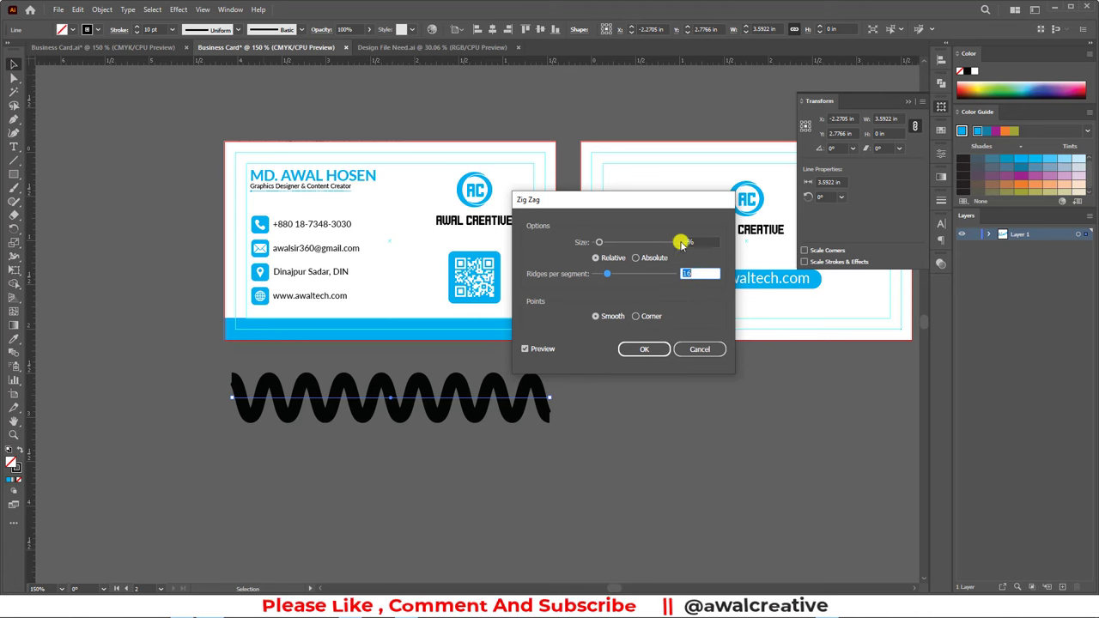
pyautogui.press('Down')
pyautogui.press('Down')
pyautogui.press('Down')
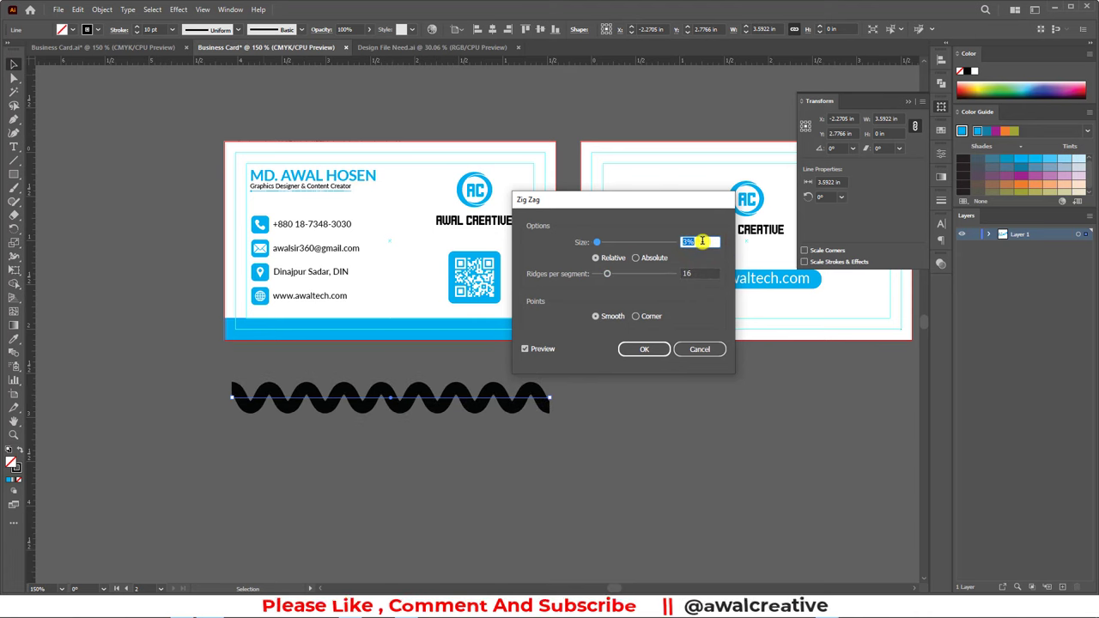
pyautogui.press('Down')
pyautogui.press('Down')
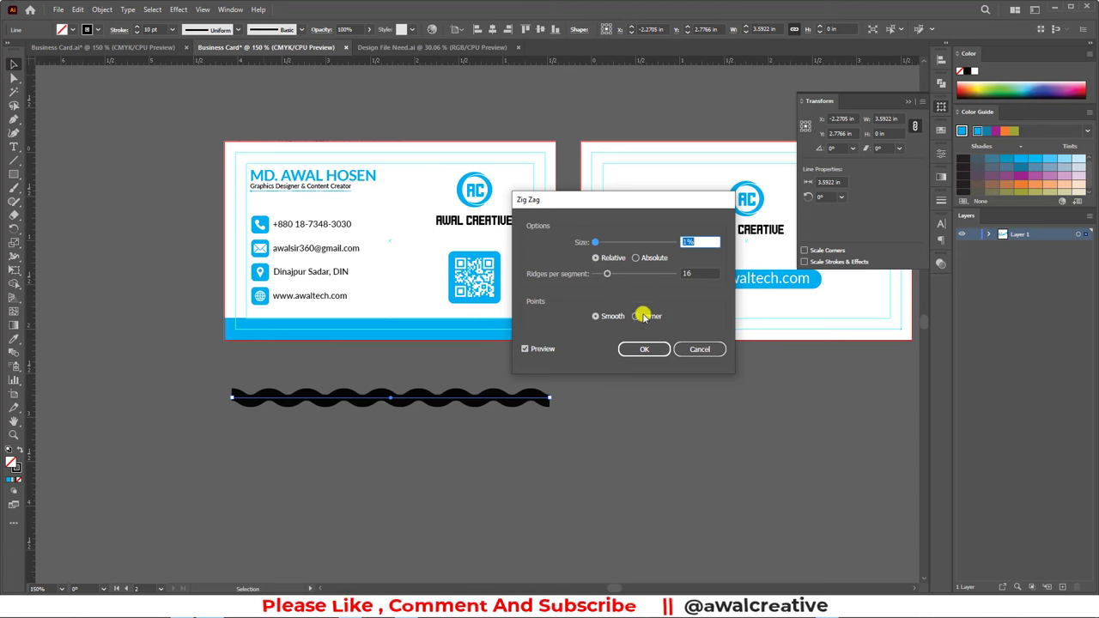
pyautogui.click(698, 273)
pyautogui.press('Down')
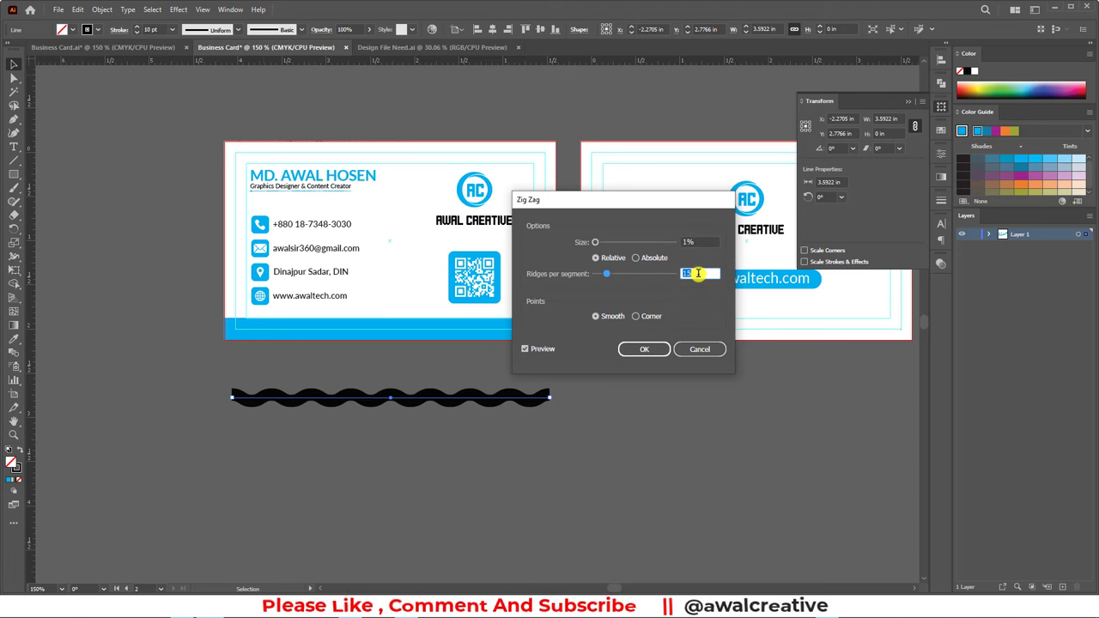
pyautogui.click(644, 349)
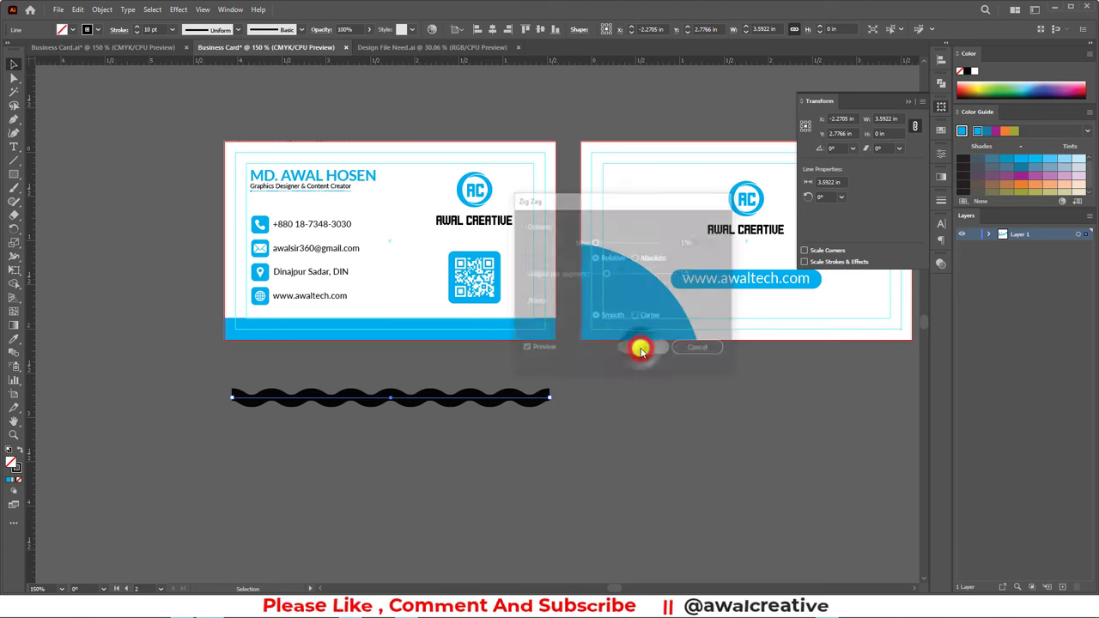
# Raise the wave's stroke to 18 pt and expand its appearance into real paths
pyautogui.click(137, 29)
pyautogui.click(137, 29)
pyautogui.click(138, 30)
pyautogui.click(138, 29)
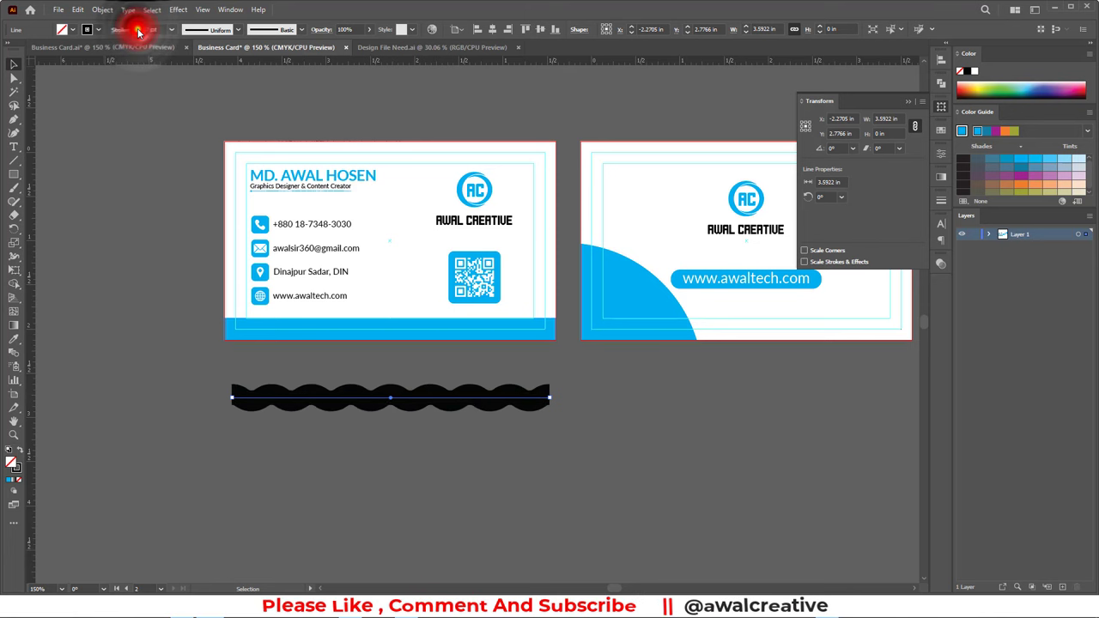
pyautogui.click(137, 29)
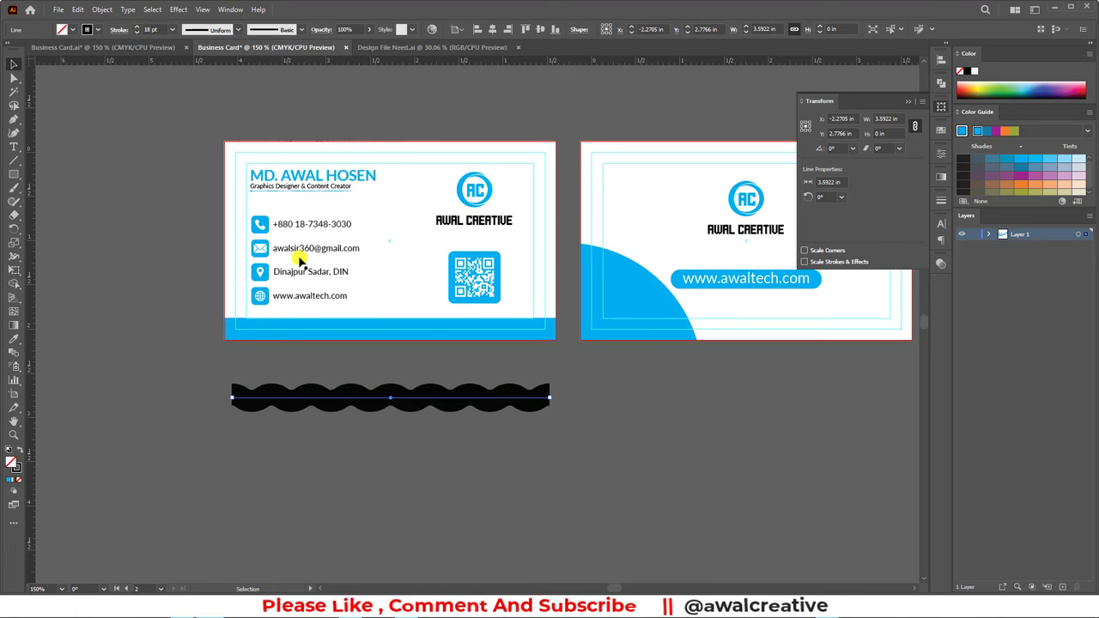
pyautogui.click(105, 8)
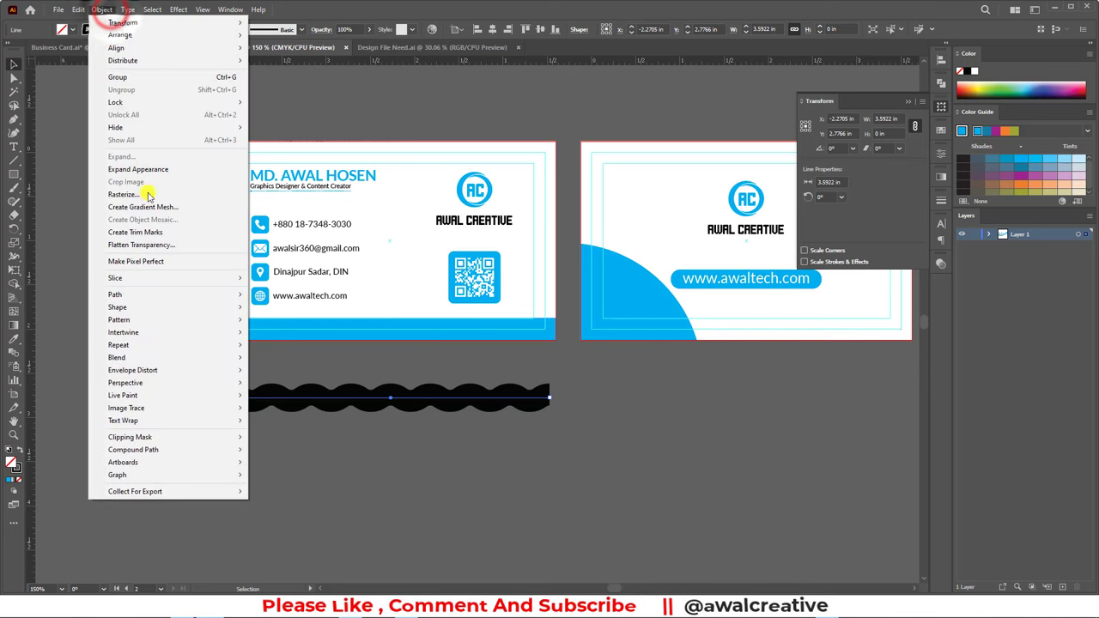
pyautogui.click(143, 170)
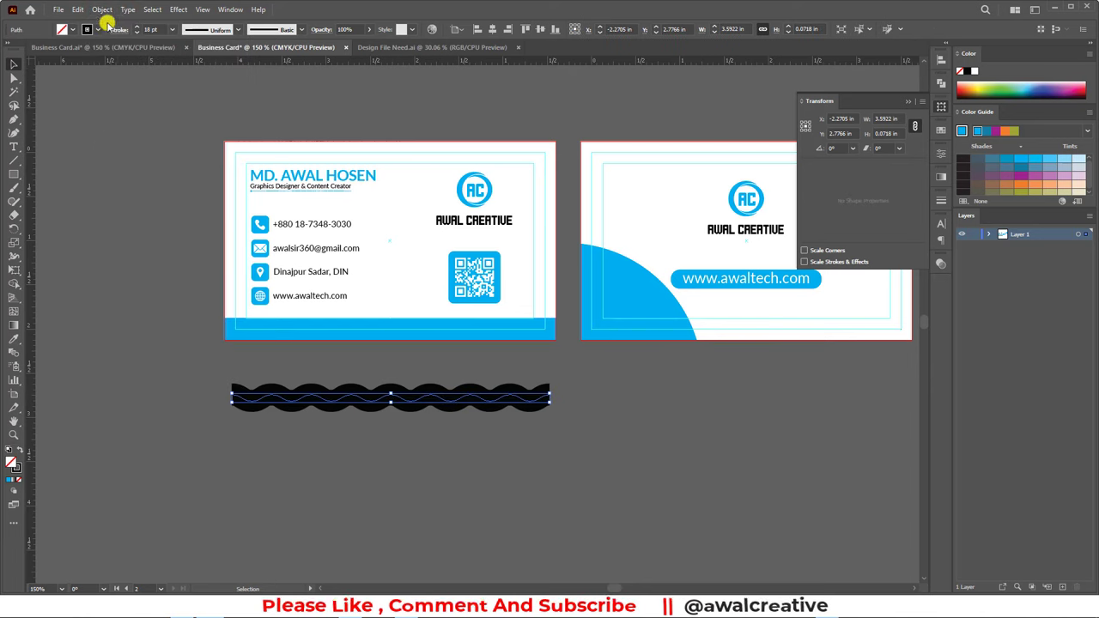
# Expand the wave's fill and stroke into a solid shape and fill it cyan-blue
pyautogui.click(101, 9)
pyautogui.click(116, 156)
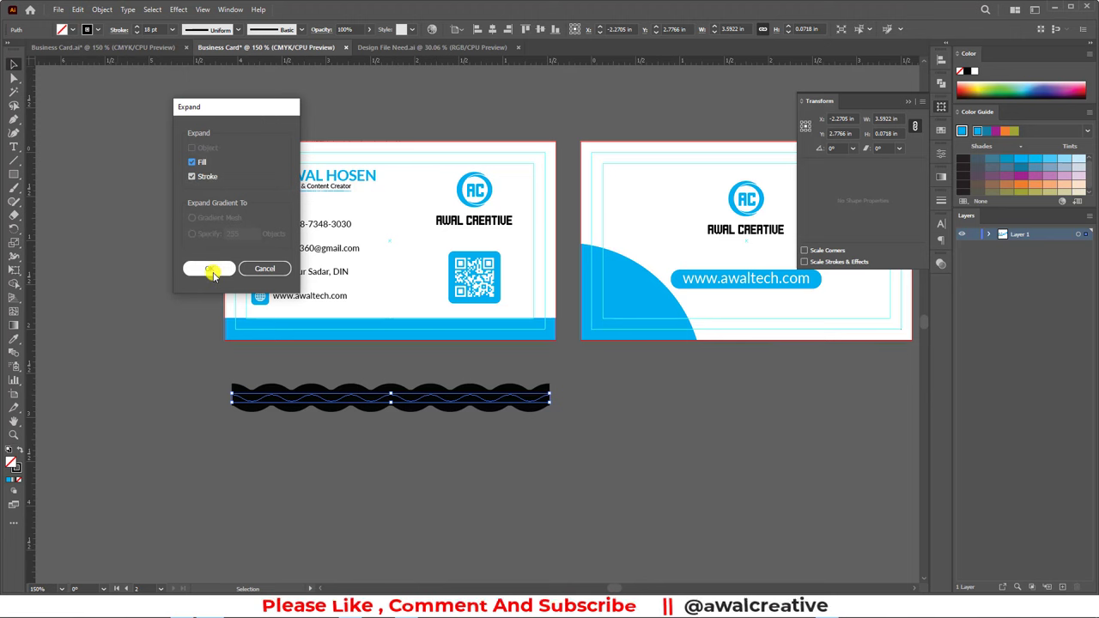
pyautogui.click(210, 271)
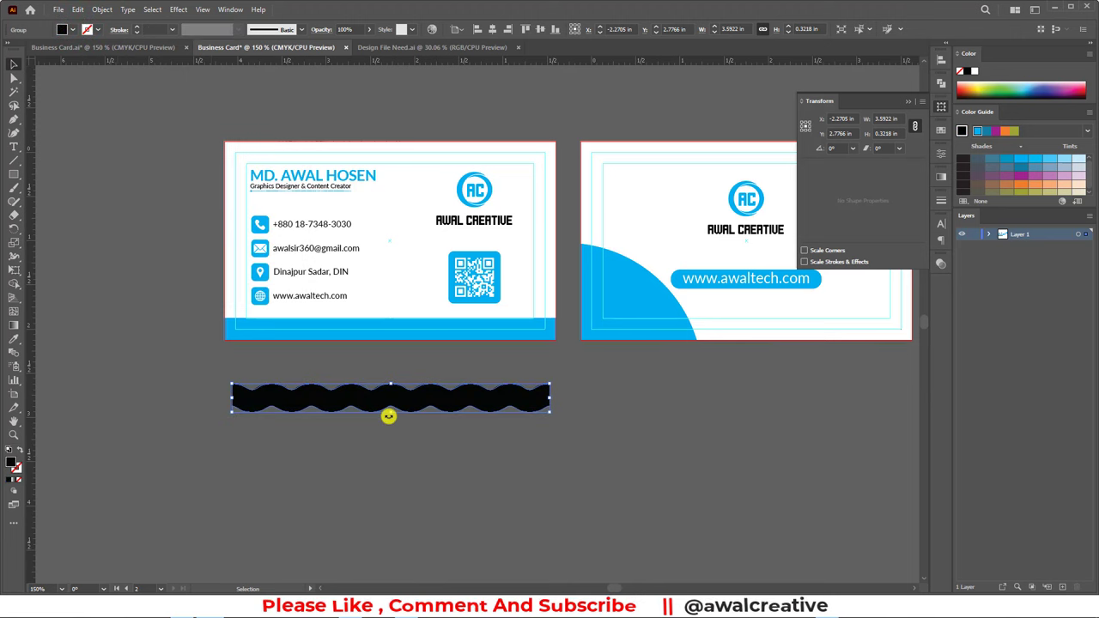
pyautogui.click(73, 31)
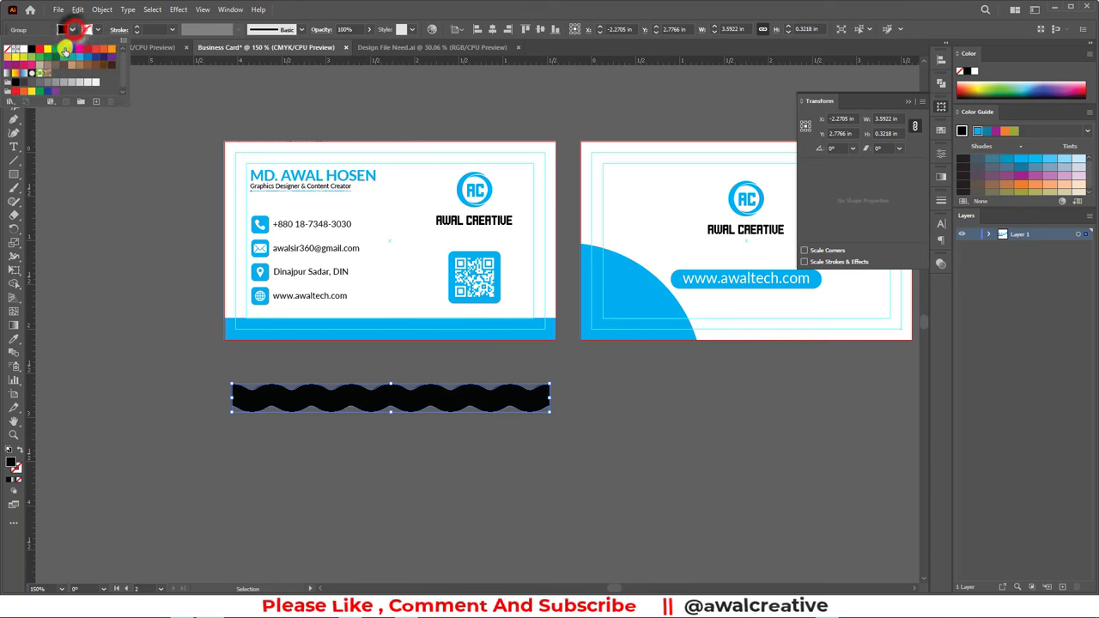
pyautogui.click(62, 48)
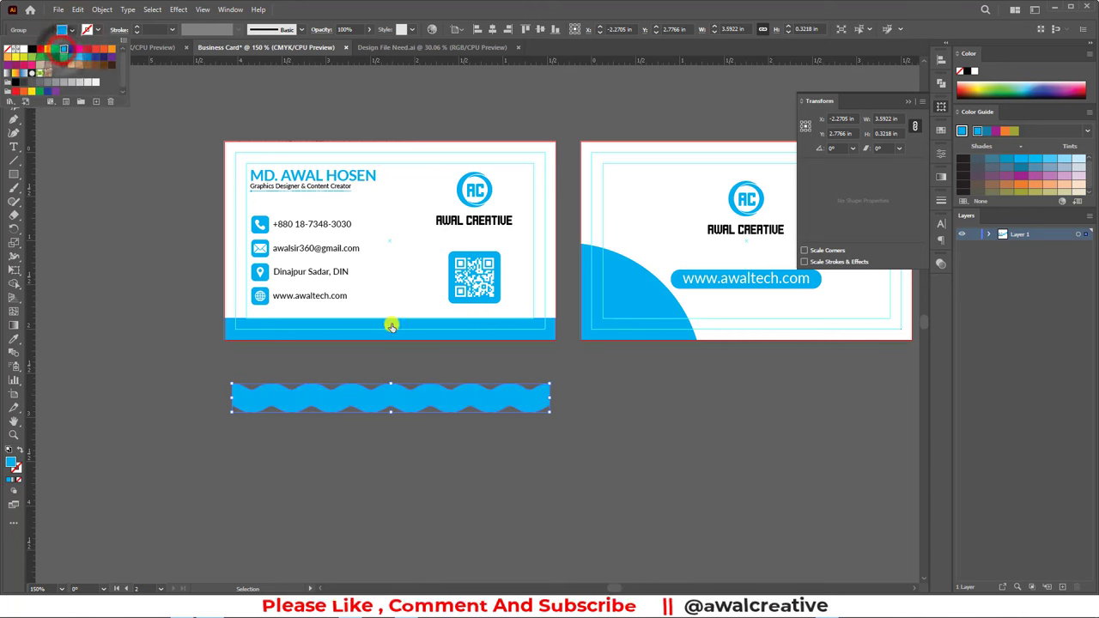
pyautogui.click(417, 397)
# Place the wave over the front card's bottom band, stretched to 3.75 in wide and 0.25 in tall
pyautogui.moveTo(417, 398); pyautogui.dragTo(404, 333)
pyautogui.moveTo(541, 325); pyautogui.dragTo(557, 325)
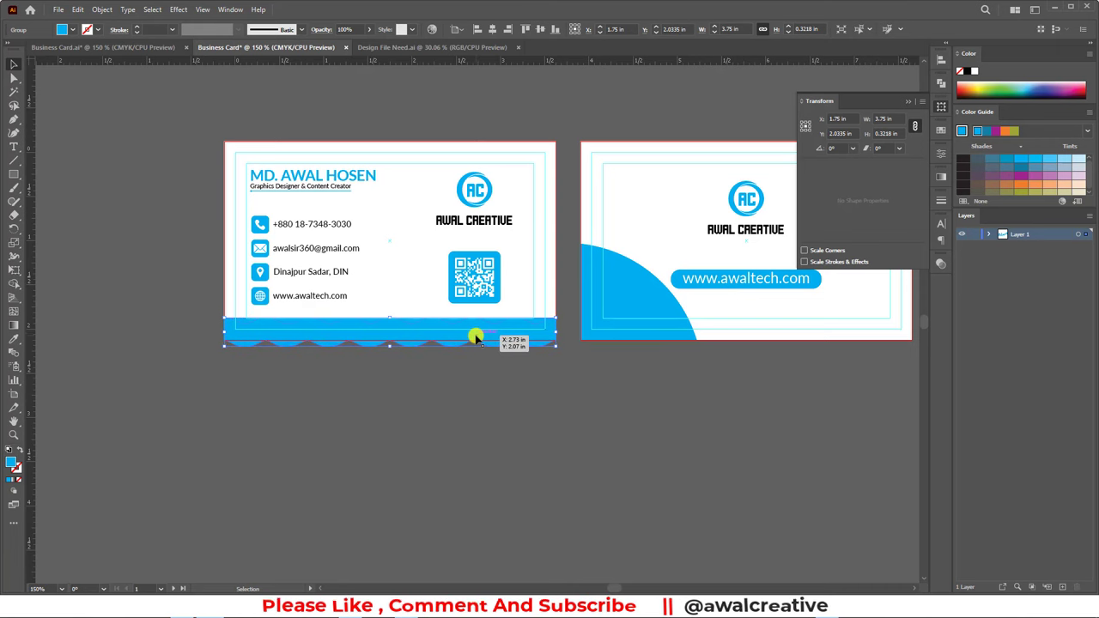
pyautogui.press('Down')
pyautogui.press('Up')
pyautogui.press('Up')
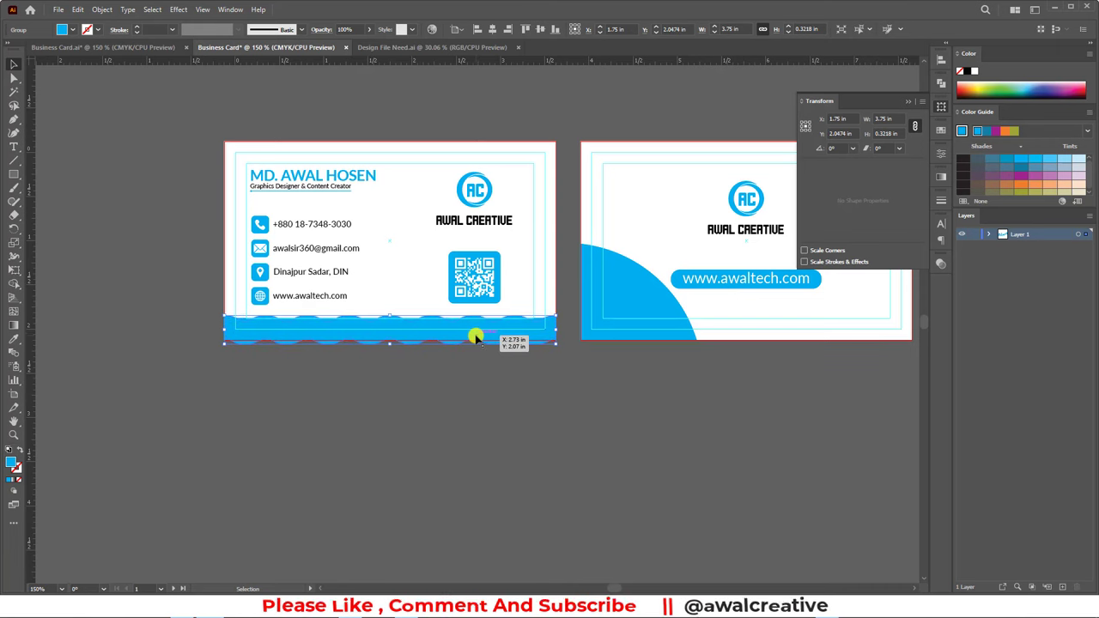
pyautogui.press('Up')
pyautogui.press('Up')
pyautogui.press('Up')
pyautogui.press('Up')
pyautogui.press('Up')
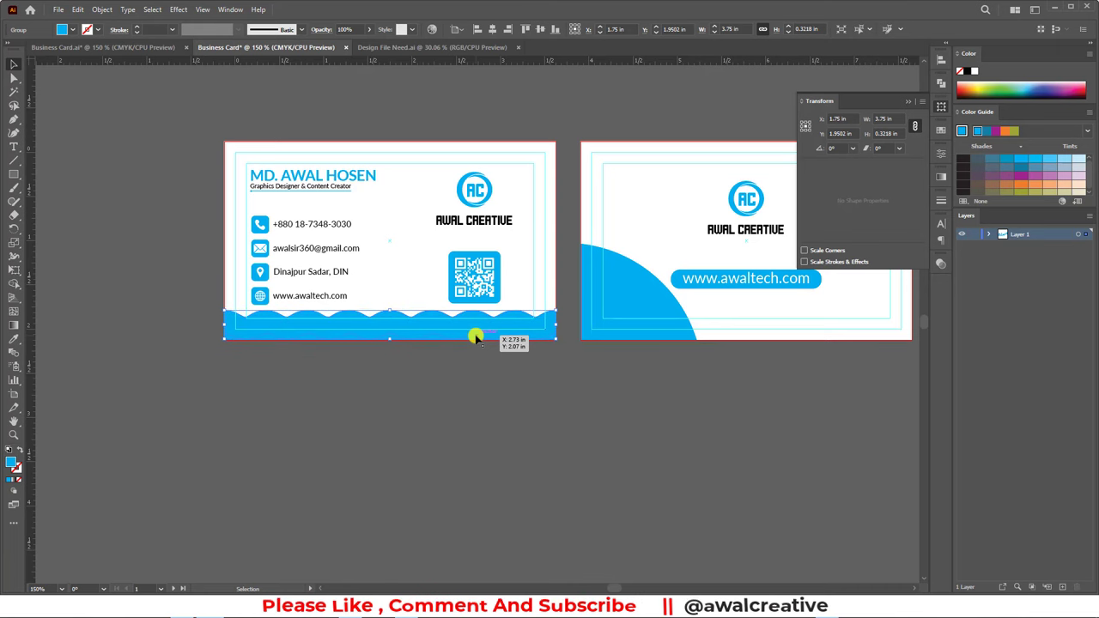
pyautogui.press('Down')
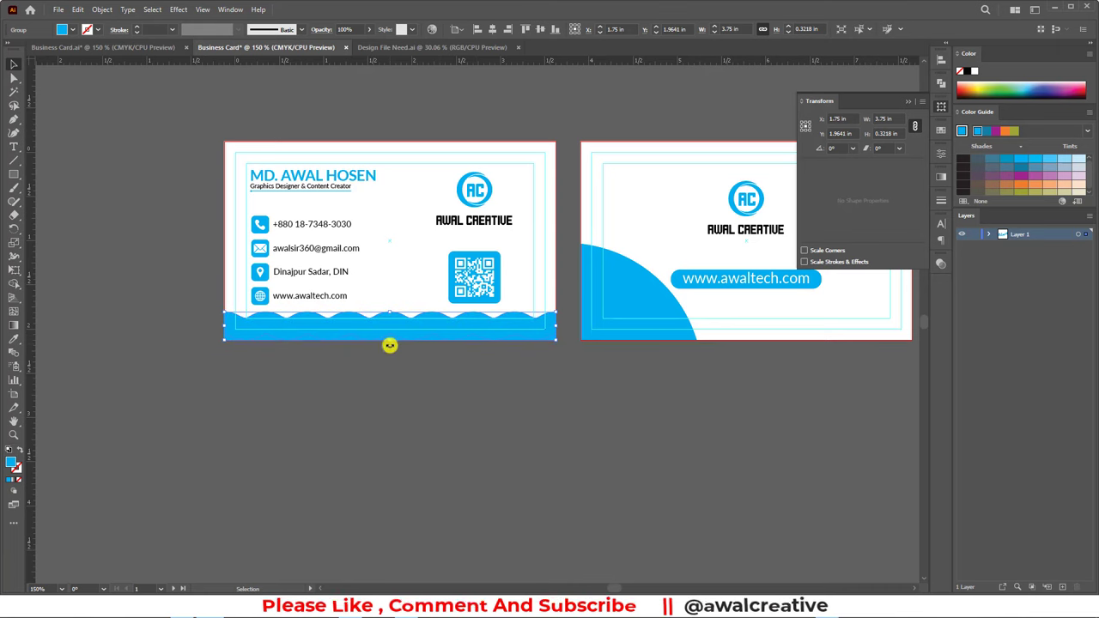
pyautogui.moveTo(390, 340); pyautogui.dragTo(390, 334)
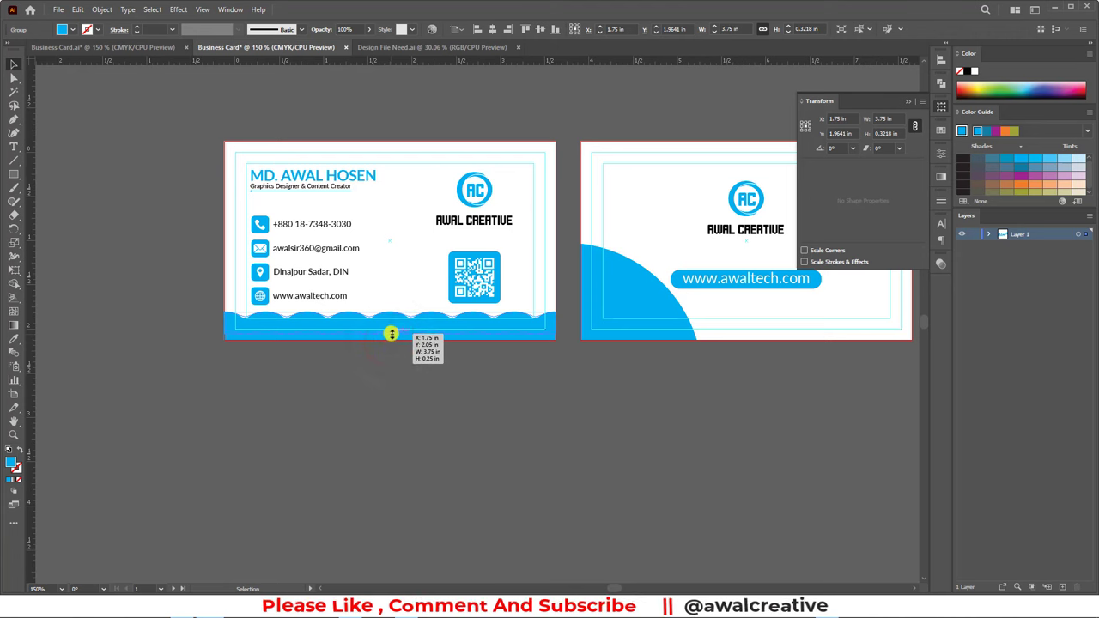
pyautogui.click(394, 380)
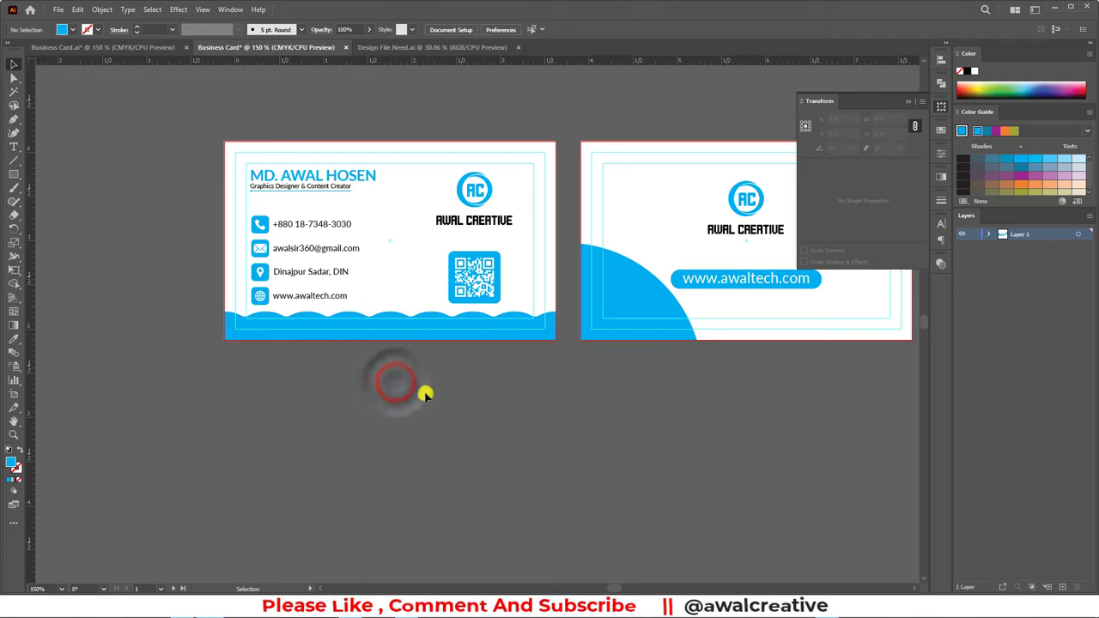
# Nudge the front card's bottom wave shapes slightly lower
pyautogui.moveTo(430, 388)
pyautogui.mouseDown()
pyautogui.moveTo(434, 321)
pyautogui.moveTo(529, 387)
pyautogui.mouseUp()
pyautogui.press('Down')
pyautogui.press('Down')
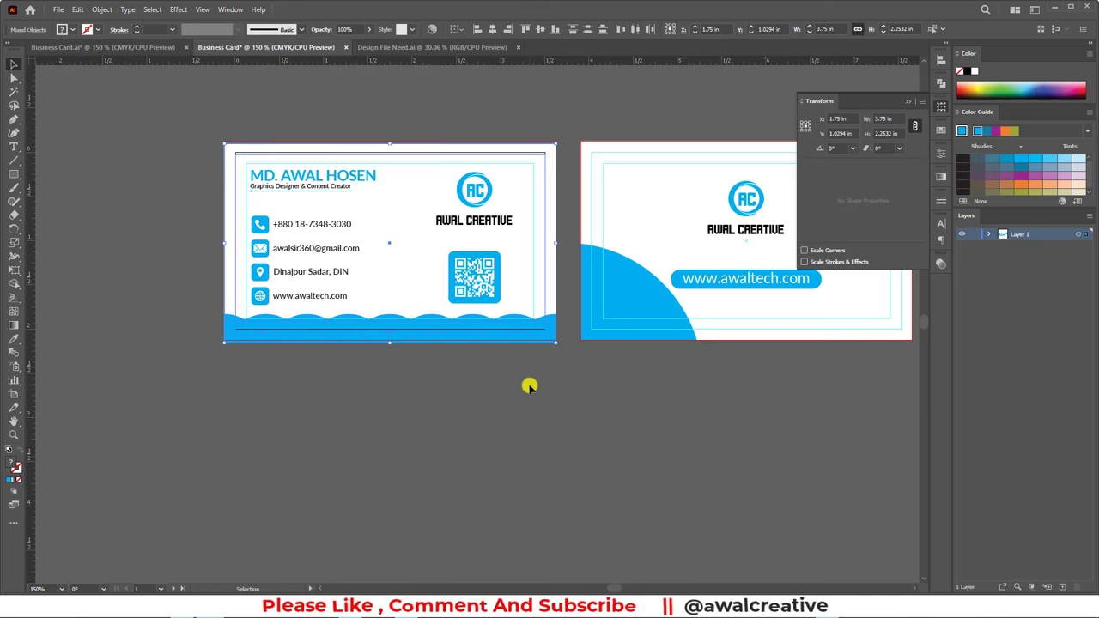
pyautogui.click(314, 443)
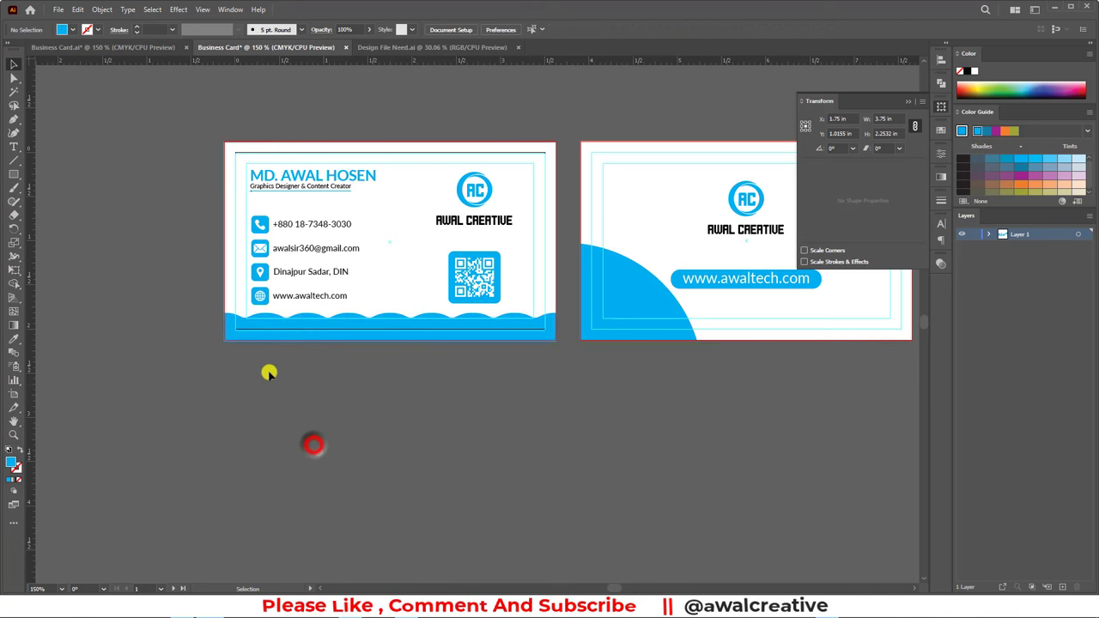
pyautogui.moveTo(189, 96); pyautogui.dragTo(567, 300)
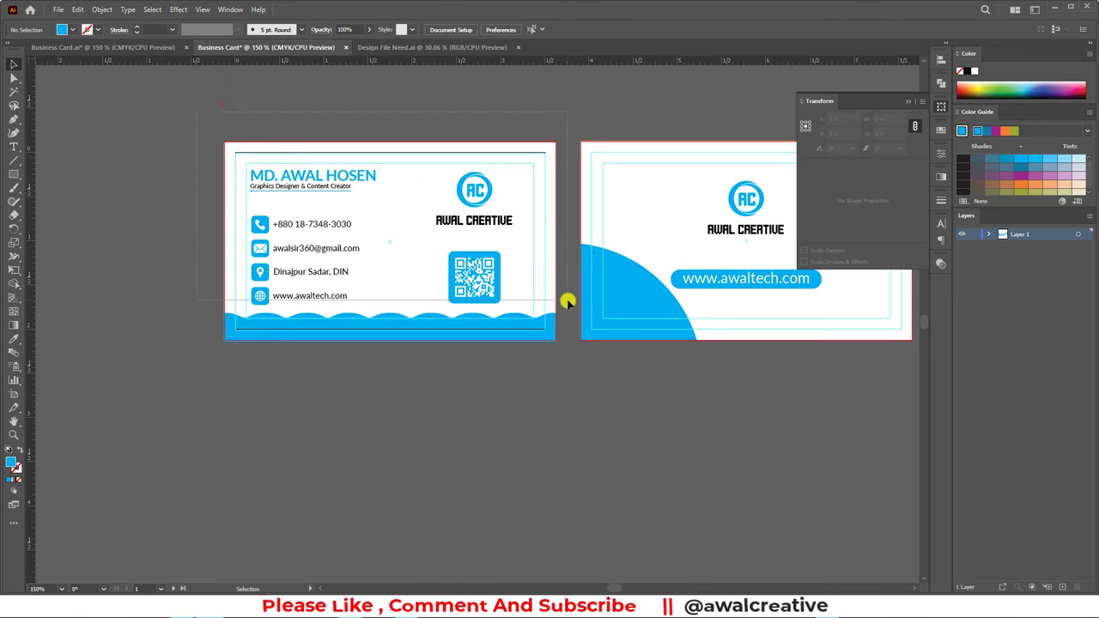
pyautogui.click(567, 301)
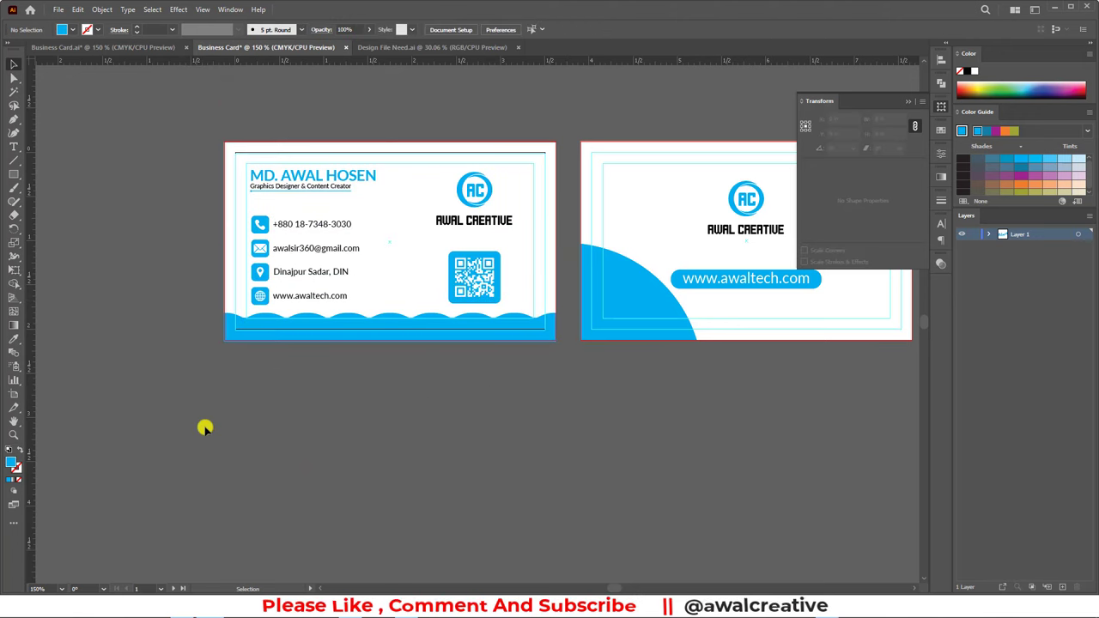
pyautogui.moveTo(155, 410); pyautogui.dragTo(567, 325)
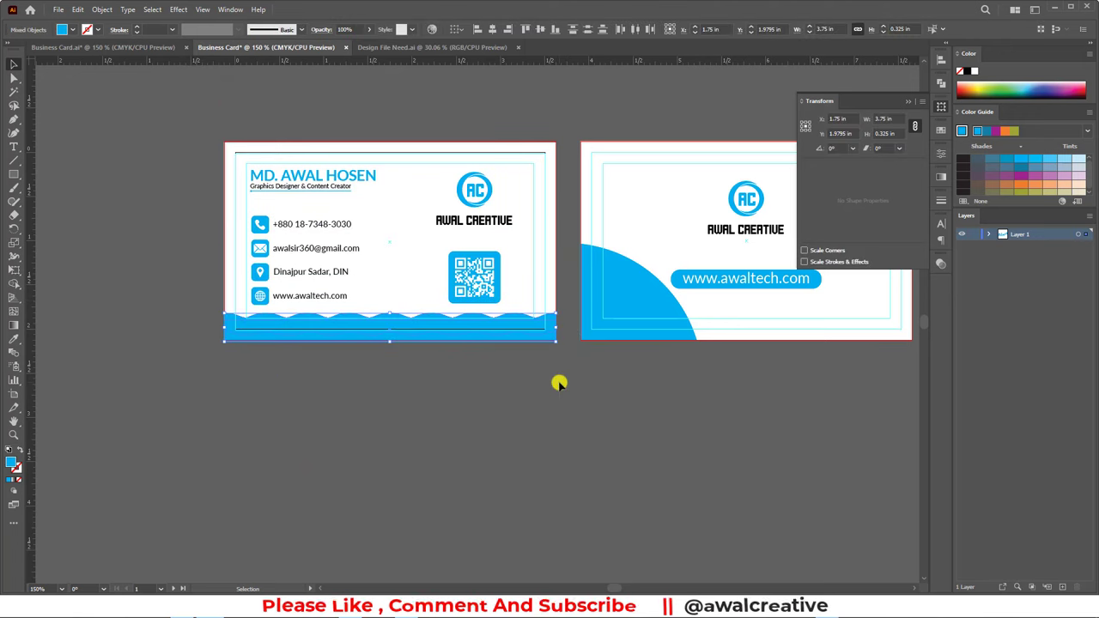
pyautogui.press('Down')
pyautogui.press('Down')
pyautogui.press('Down')
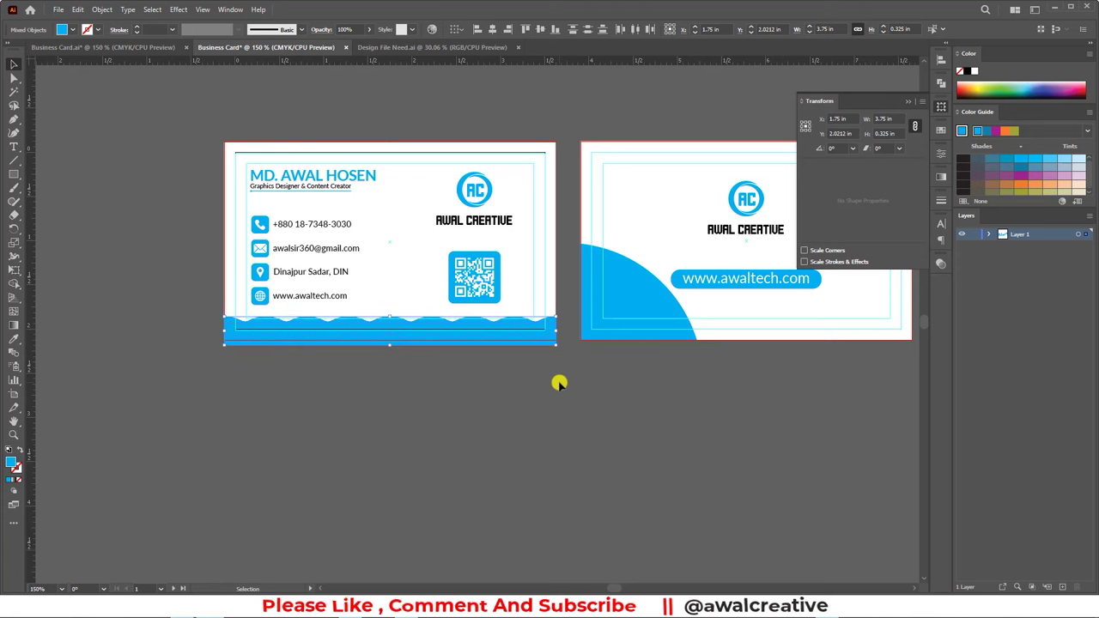
pyautogui.click(512, 431)
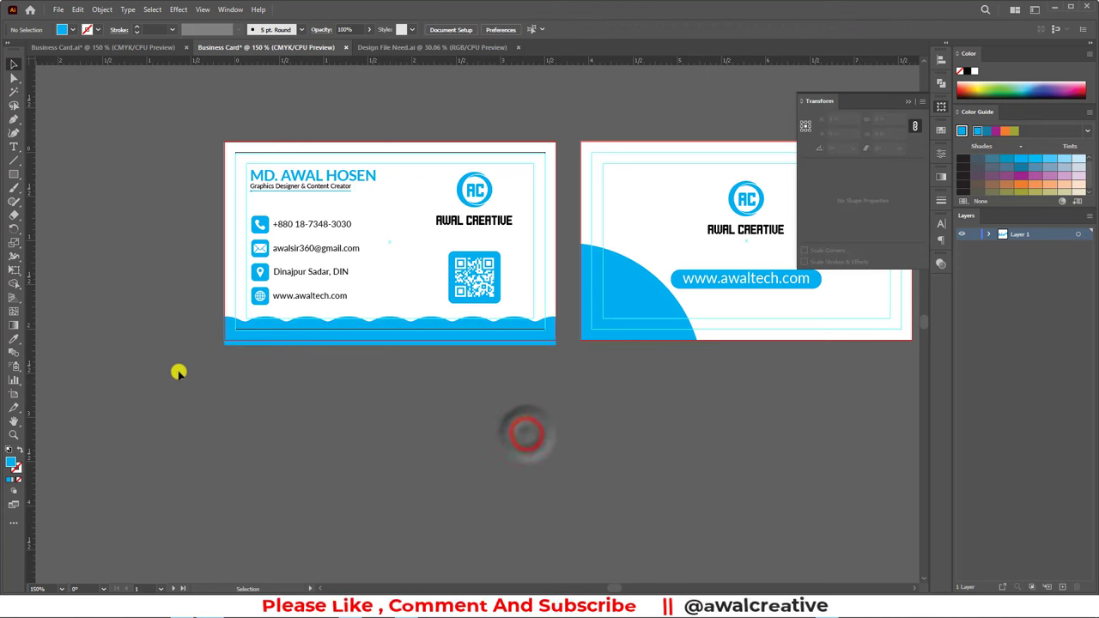
# Shrink the blue bar beneath the waves to 0.2083 in tall
pyautogui.click(308, 344)
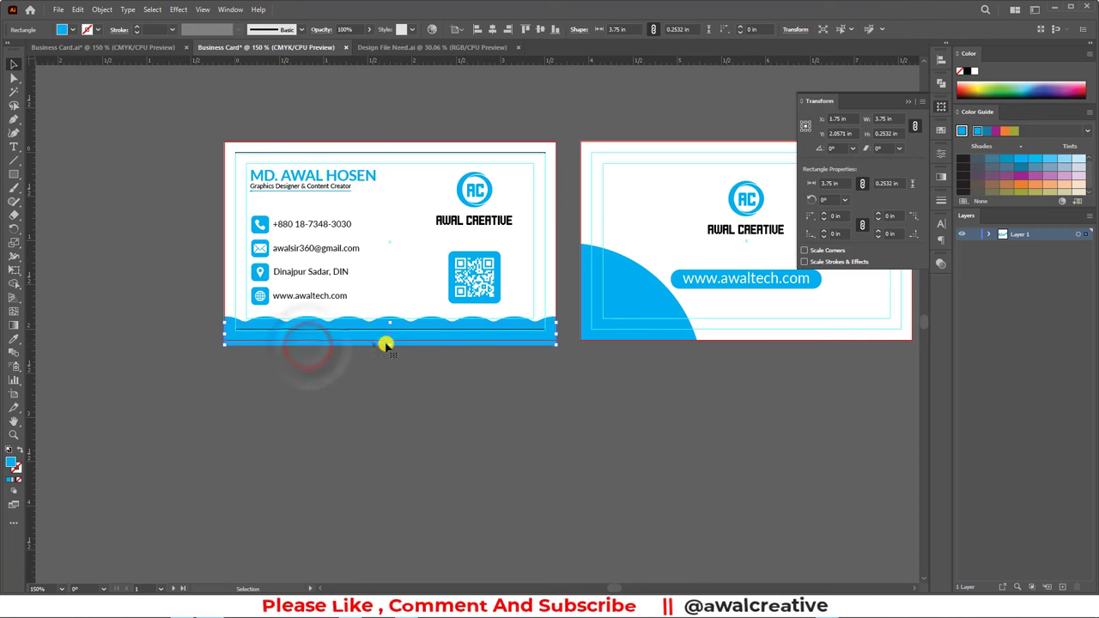
pyautogui.moveTo(388, 342); pyautogui.dragTo(389, 339)
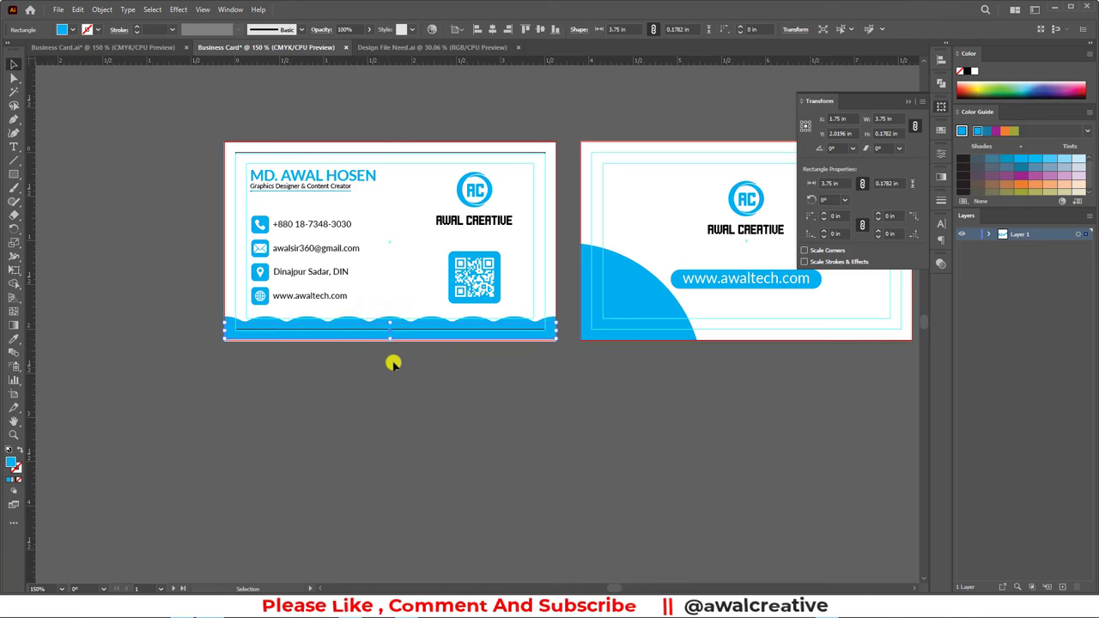
pyautogui.click(391, 367)
pyautogui.click(388, 338)
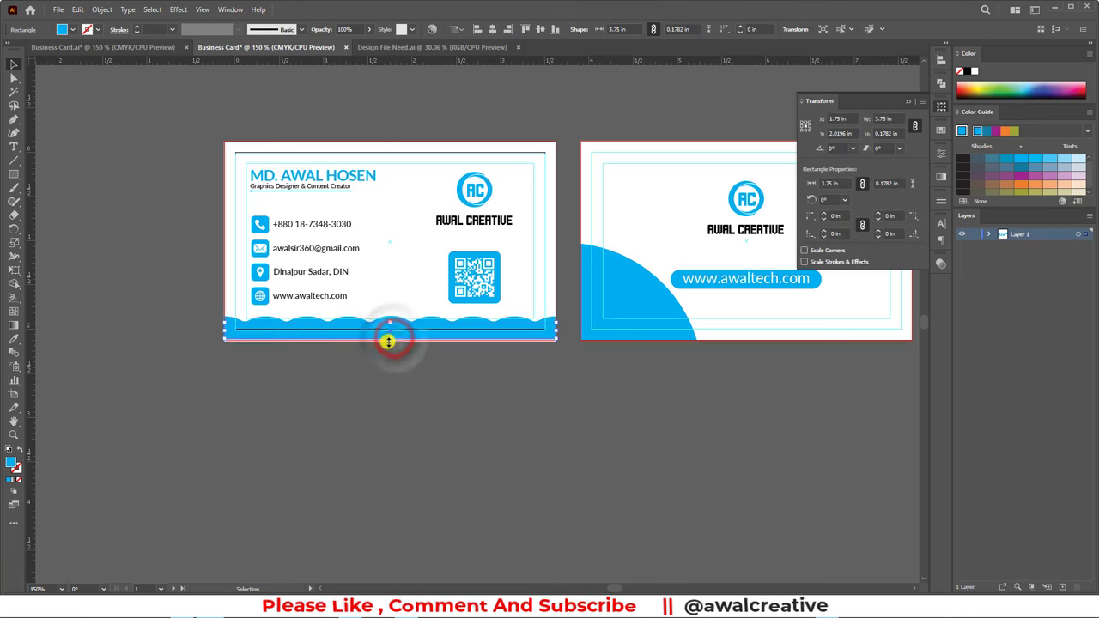
pyautogui.click(416, 393)
pyautogui.moveTo(741, 471); pyautogui.dragTo(660, 439)
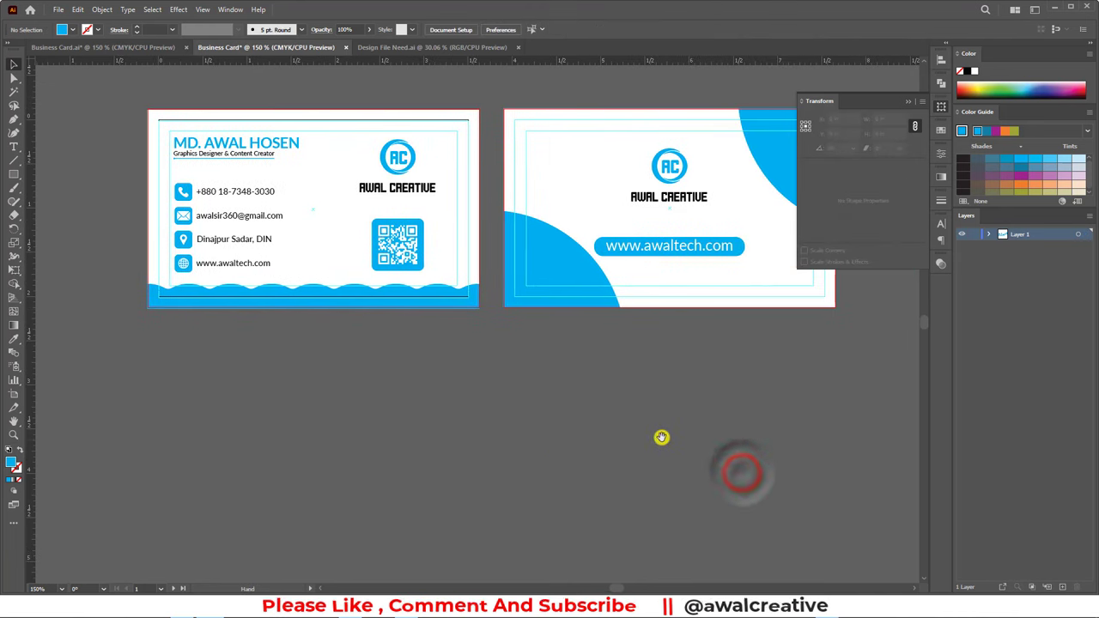
# Select the front card's wave band pieces and show the Pathfinder panel
pyautogui.moveTo(284, 339); pyautogui.dragTo(301, 289)
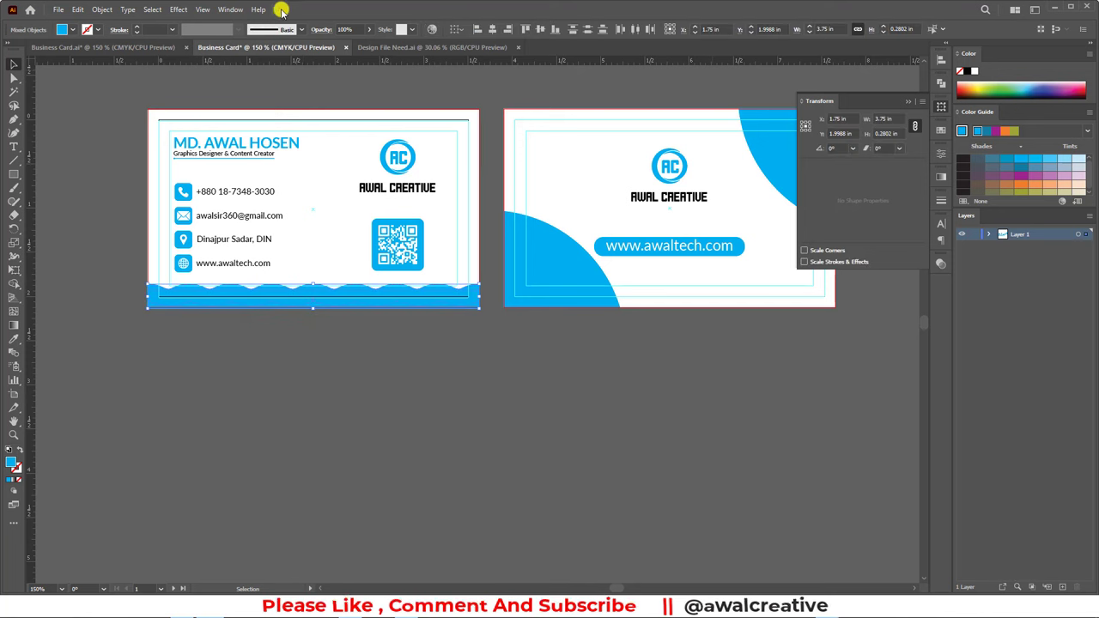
pyautogui.click(230, 10)
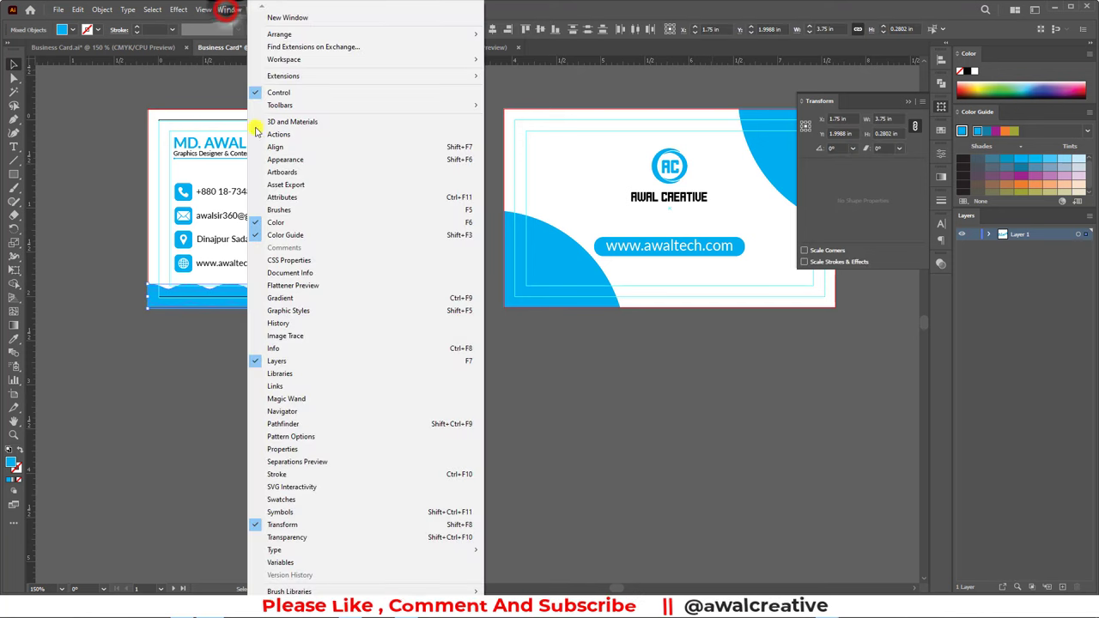
pyautogui.click(312, 423)
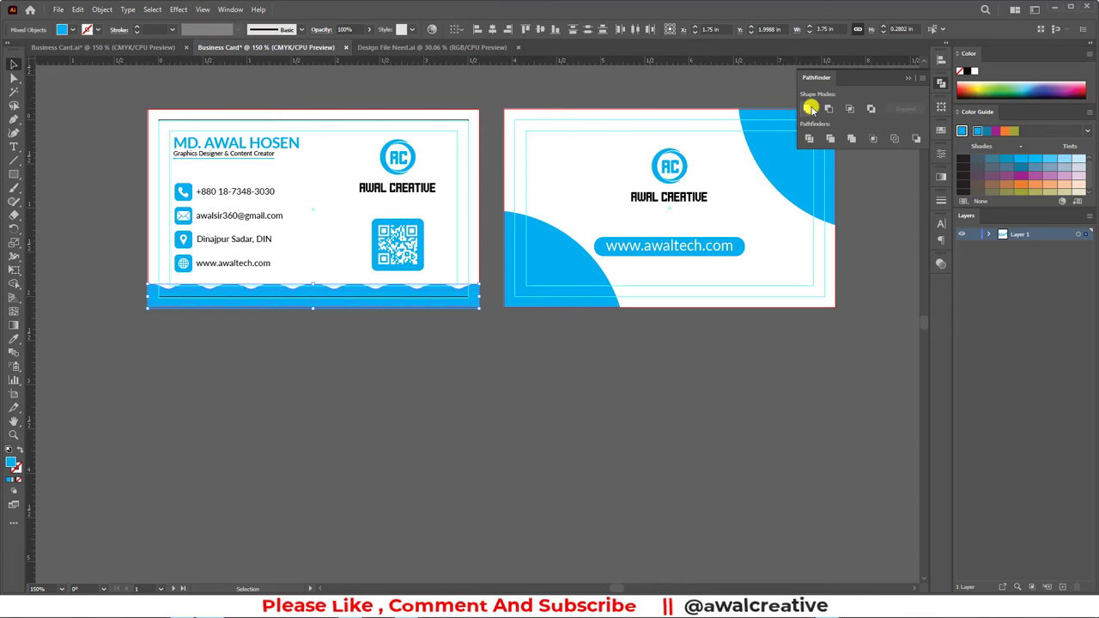
# Unite the wave band pieces and place a copy along the back card's bottom edge
pyautogui.click(810, 109)
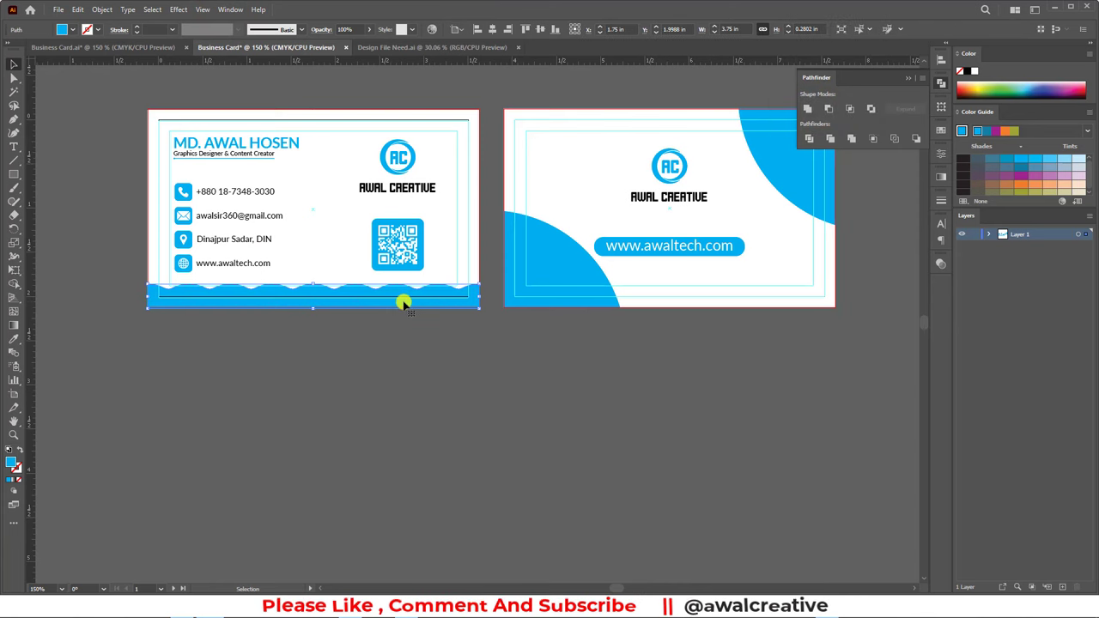
pyautogui.click(430, 354)
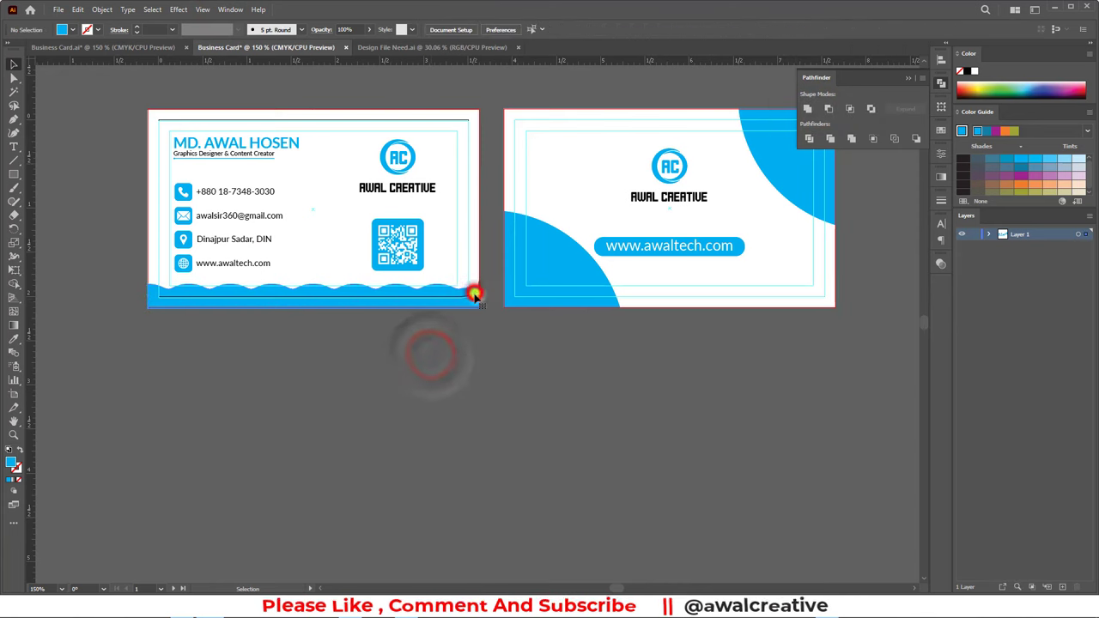
pyautogui.moveTo(473, 302); pyautogui.dragTo(704, 378)
pyautogui.moveTo(580, 378); pyautogui.dragTo(701, 298)
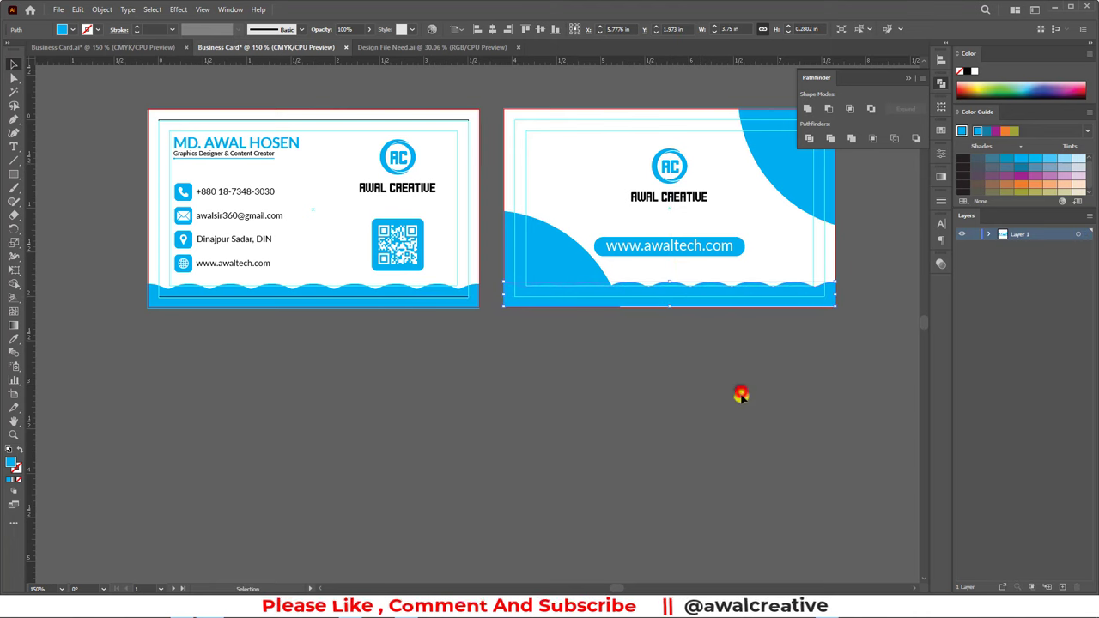
pyautogui.click(740, 395)
pyautogui.click(729, 304)
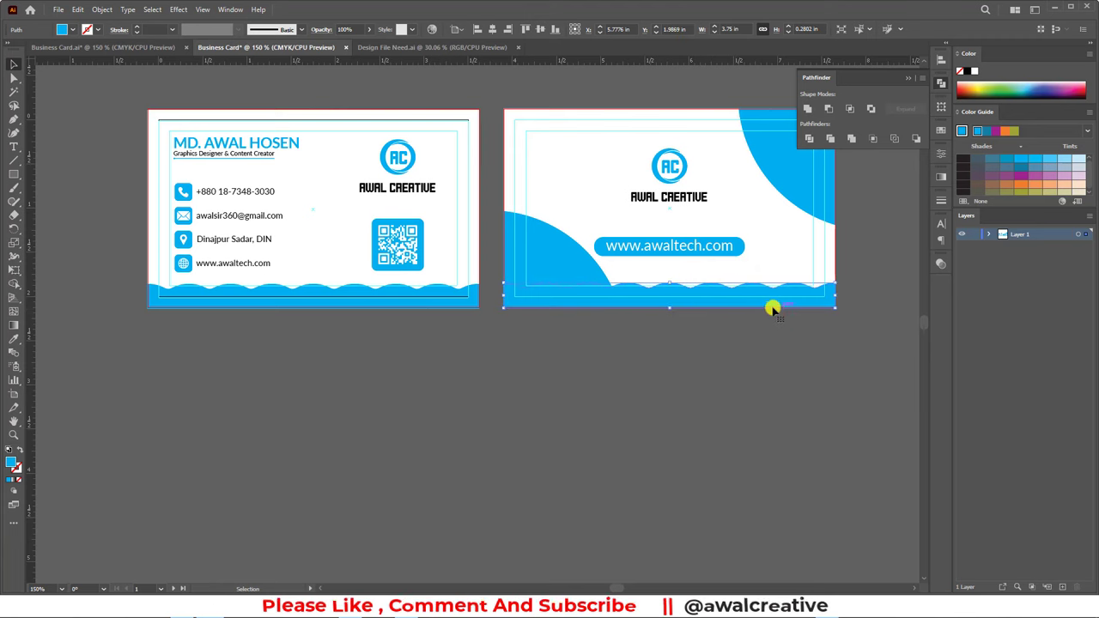
pyautogui.click(768, 350)
pyautogui.scroll(1, 755, 335)
# Ungroup the back card's logo, name and website group
pyautogui.click(654, 287)
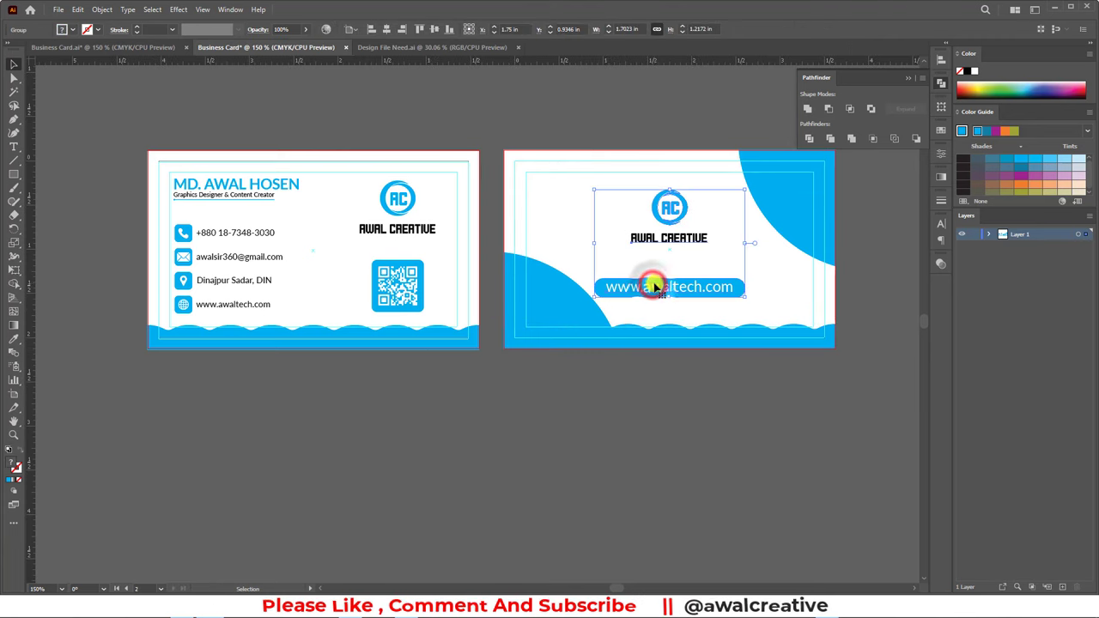
pyautogui.rightClick(654, 287)
pyautogui.click(709, 433)
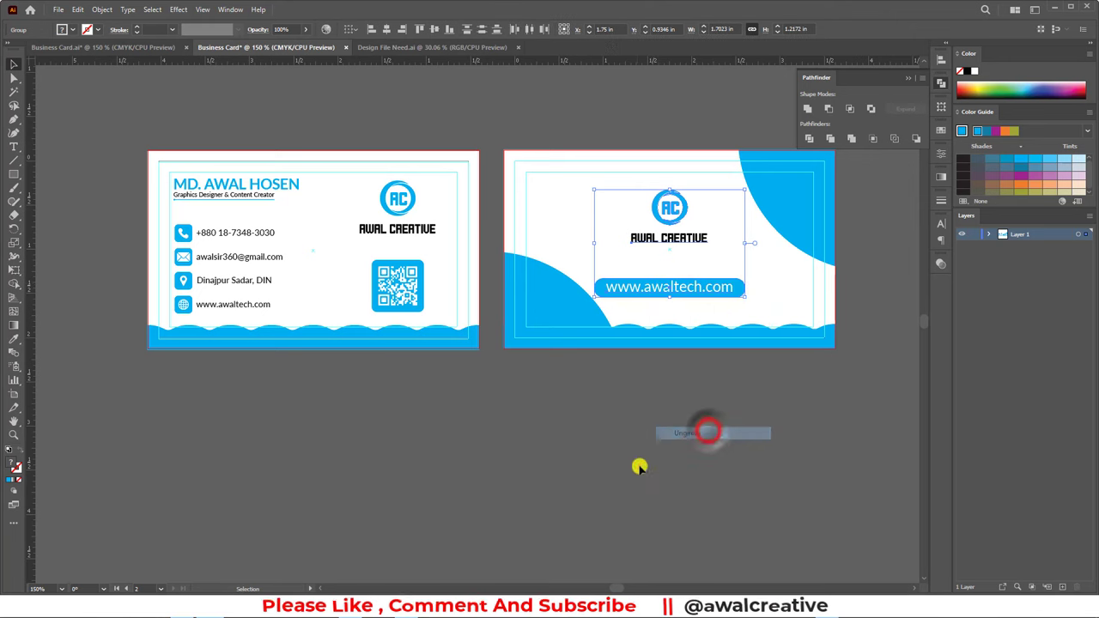
pyautogui.click(687, 290)
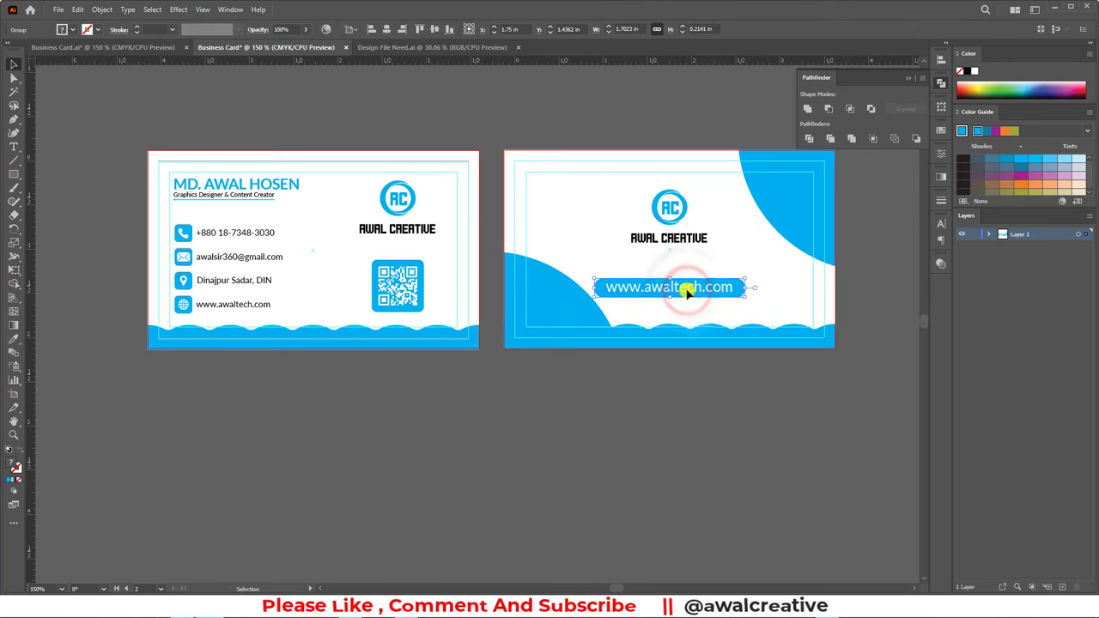
pyautogui.press('Up')
pyautogui.press('Up')
pyautogui.press('Up')
pyautogui.press('Up')
pyautogui.press('Up')
pyautogui.press('Up')
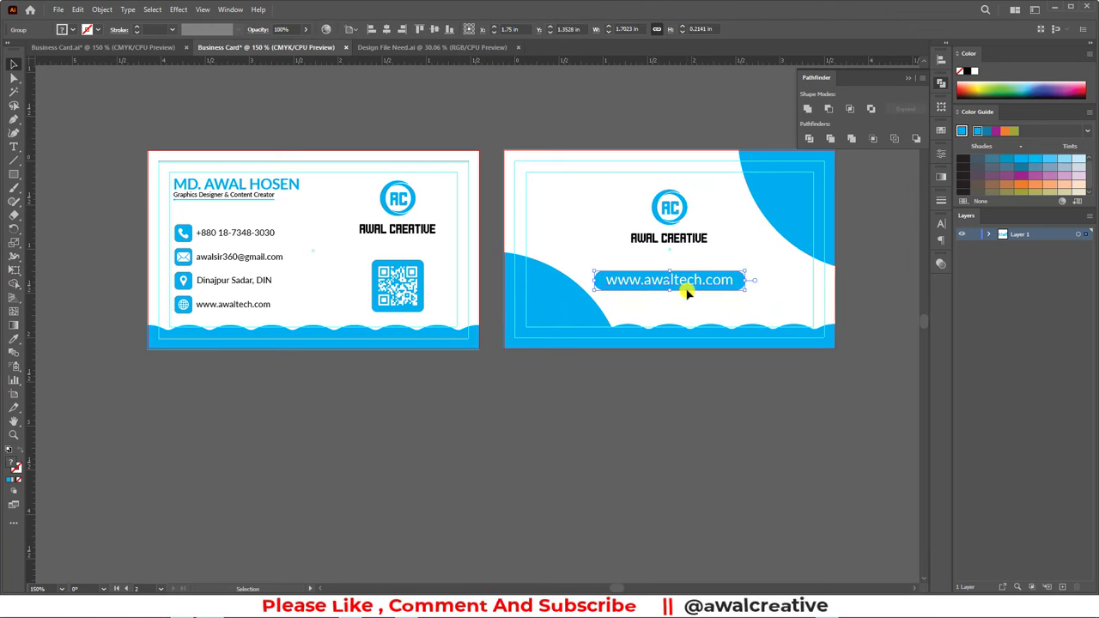
pyautogui.press('Right')
pyautogui.press('Right')
pyautogui.press('Right')
pyautogui.press('Right')
pyautogui.press('Right')
pyautogui.press('Right')
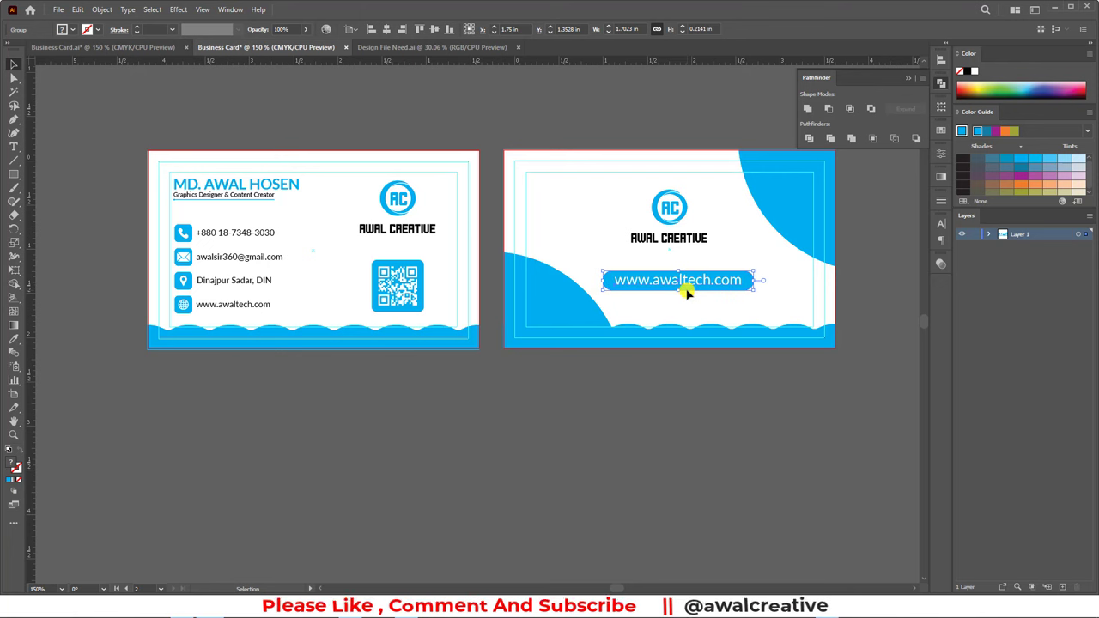
pyautogui.press('Right')
pyautogui.press('Right')
pyautogui.click(635, 427)
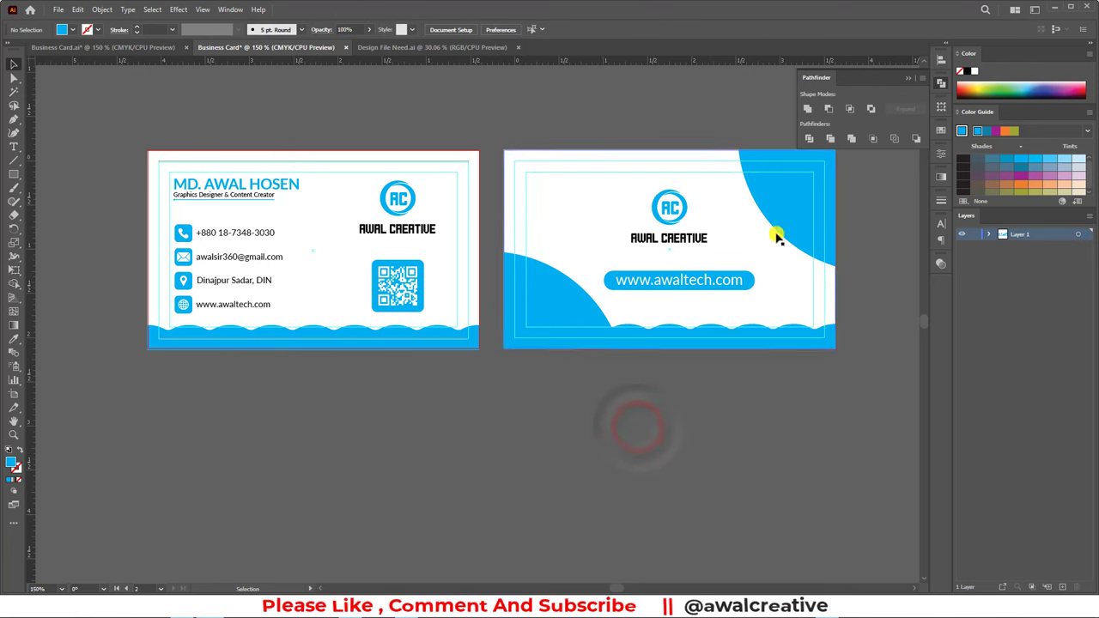
pyautogui.moveTo(668, 189); pyautogui.dragTo(660, 283)
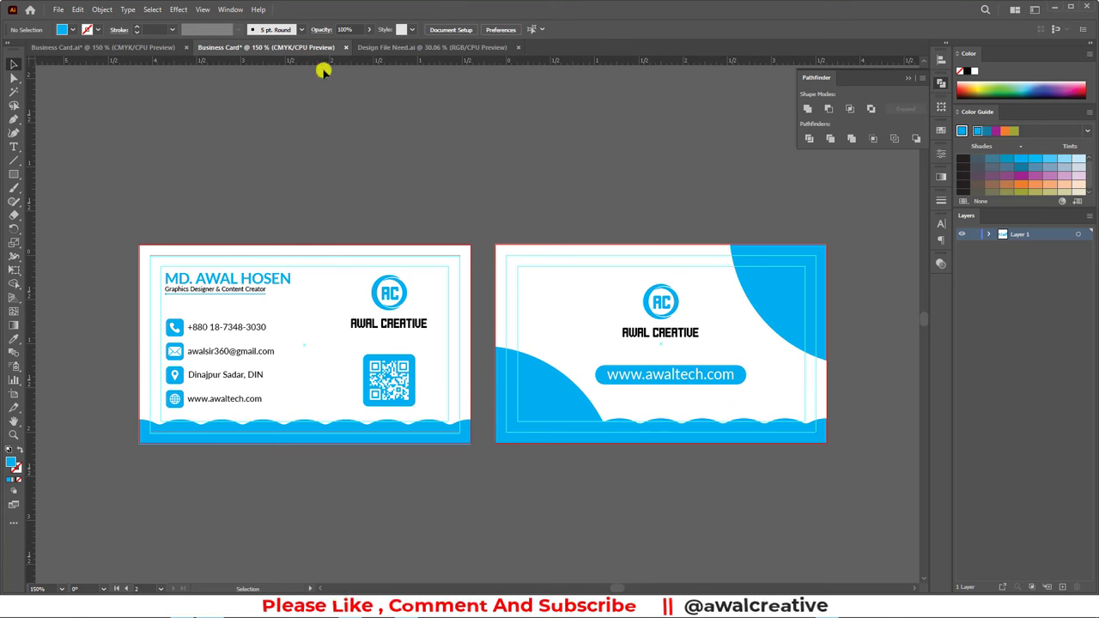
pyautogui.click(515, 49)
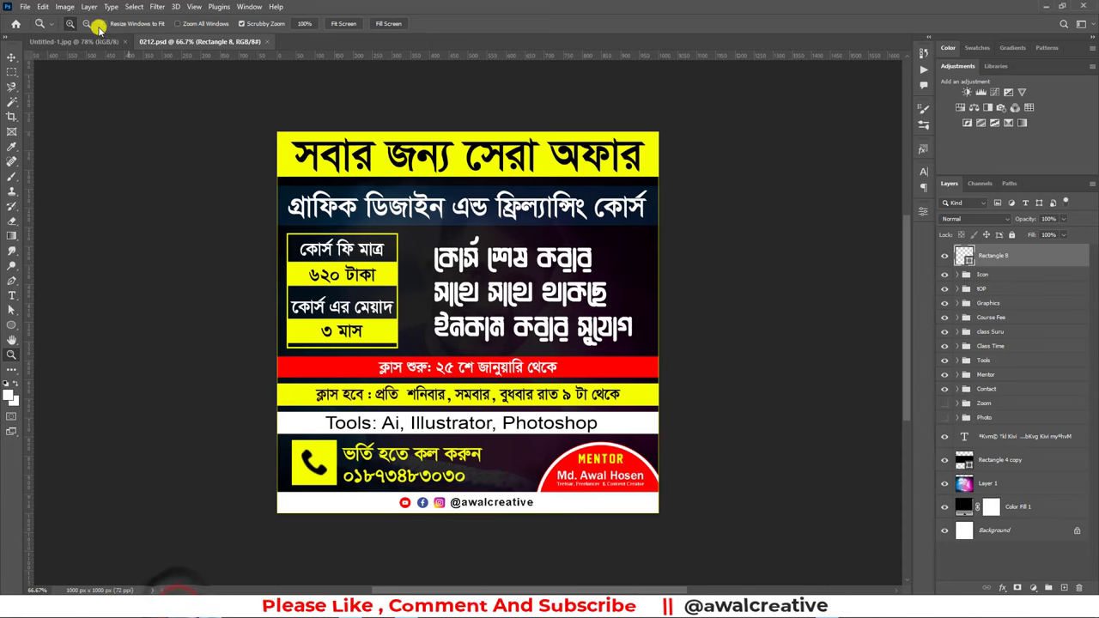
# Reopen the 6.psd business-card mockup from the recent files screen
pyautogui.click(41, 44)
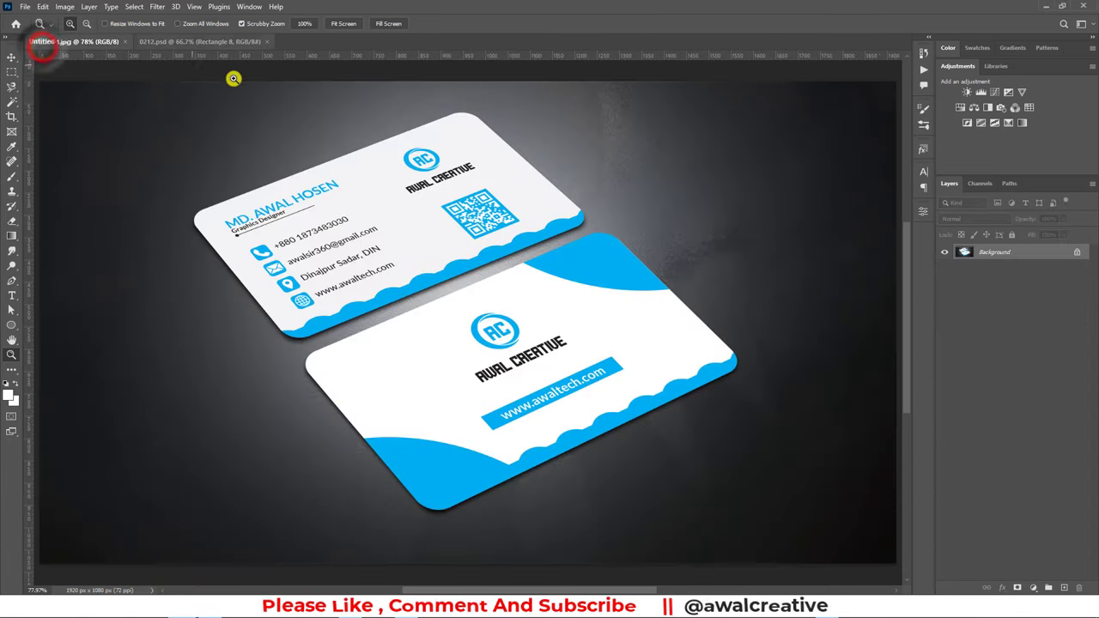
pyautogui.click(146, 41)
pyautogui.click(26, 7)
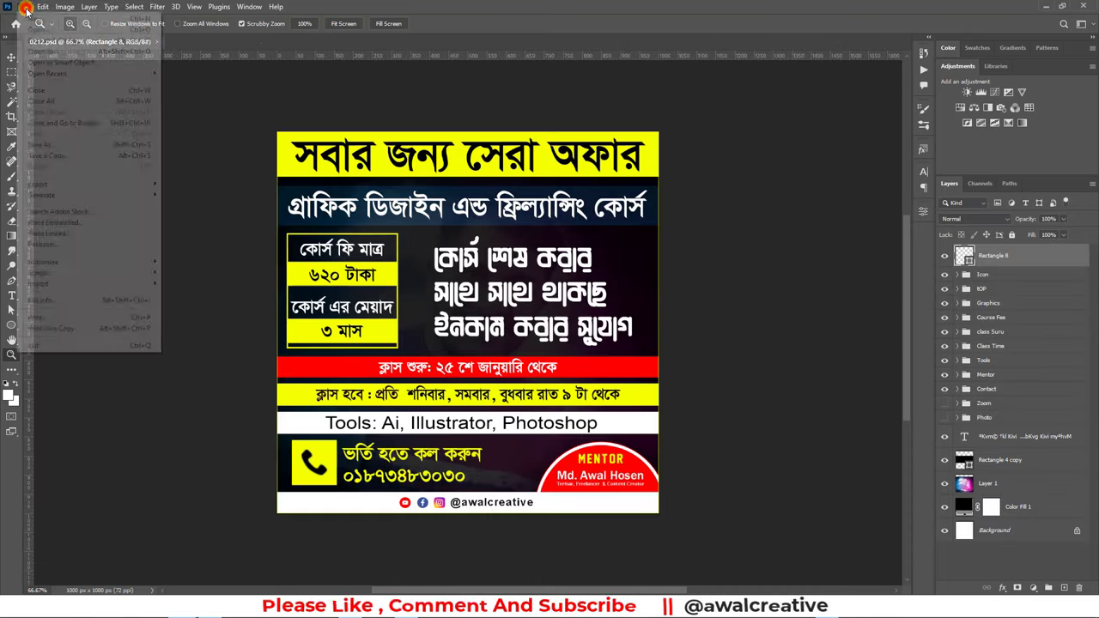
pyautogui.click(16, 23)
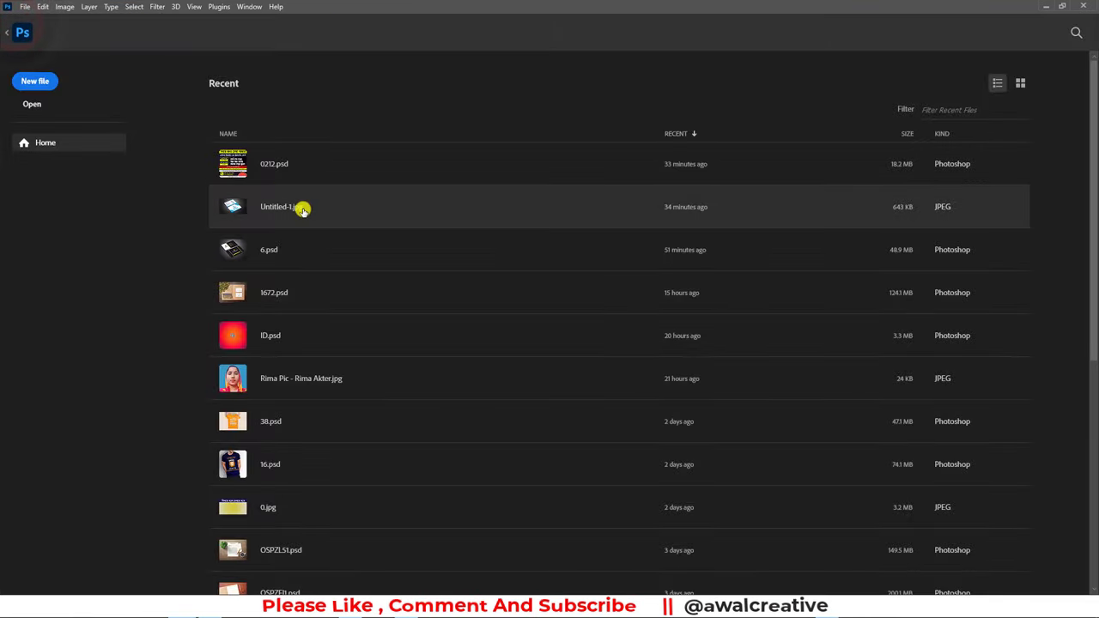
pyautogui.click(289, 258)
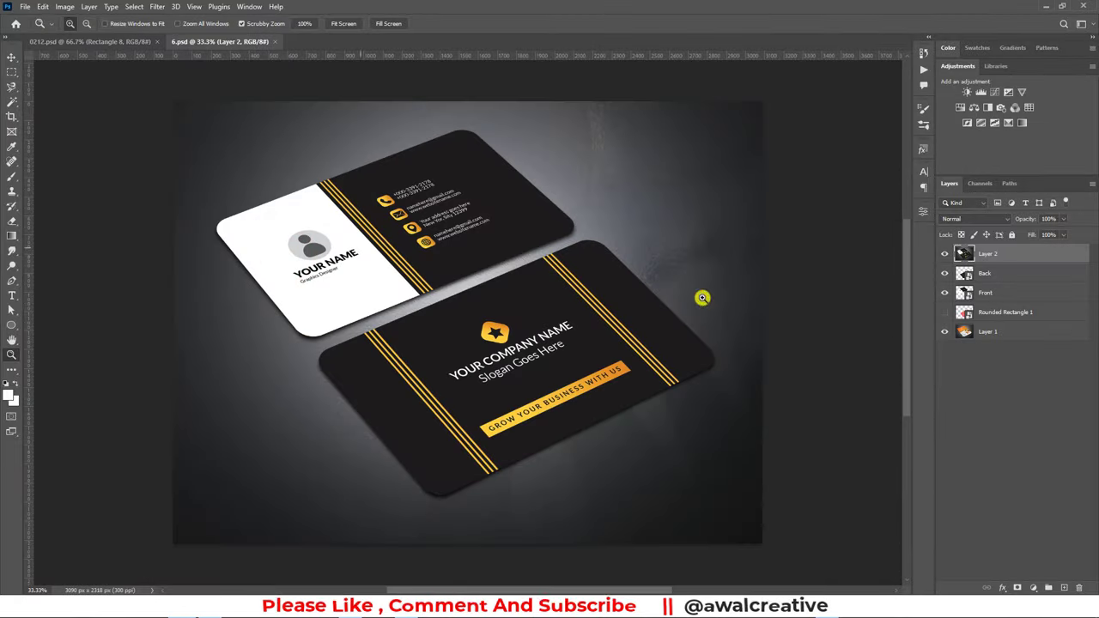
# Delete Layer 2 and open the Back card's smart object for editing
pyautogui.click(11, 56)
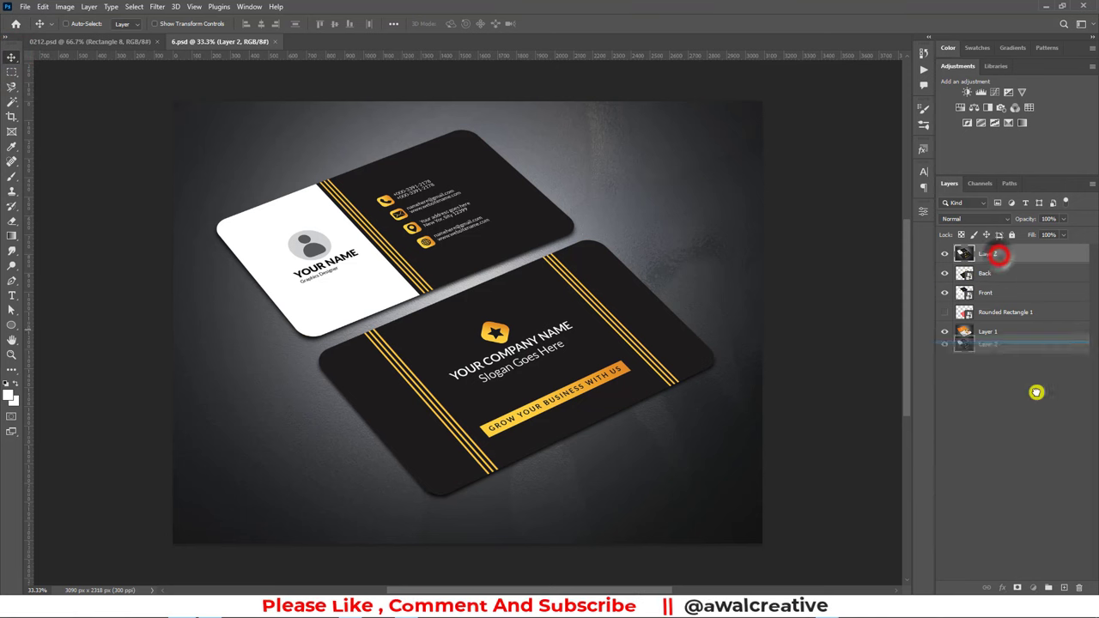
pyautogui.moveTo(998, 256); pyautogui.dragTo(1080, 587)
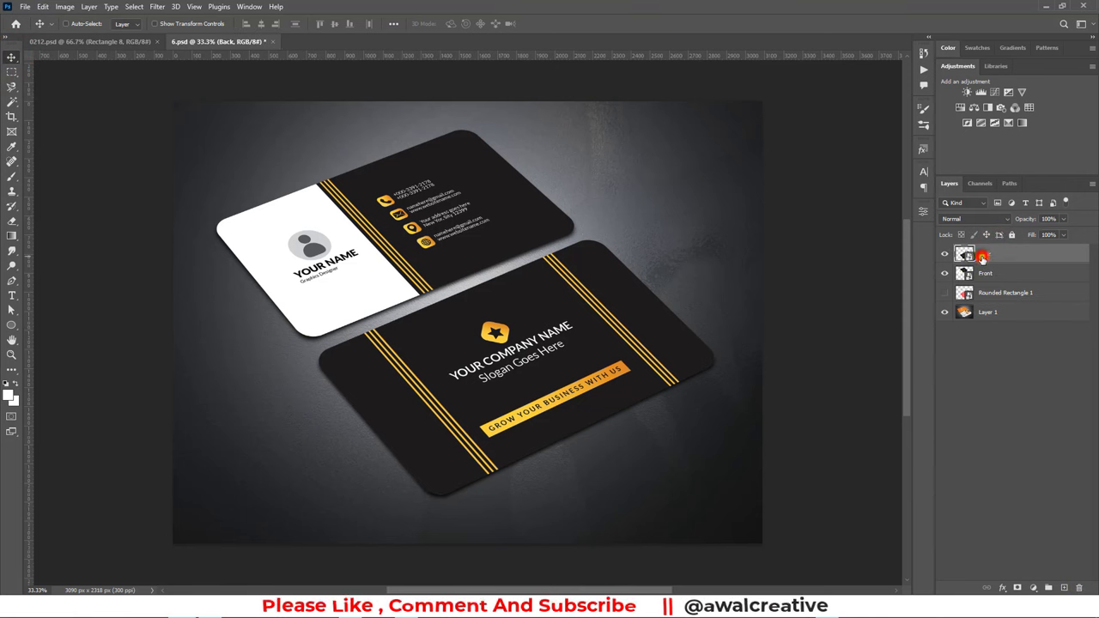
pyautogui.click(964, 273)
pyautogui.click(967, 252)
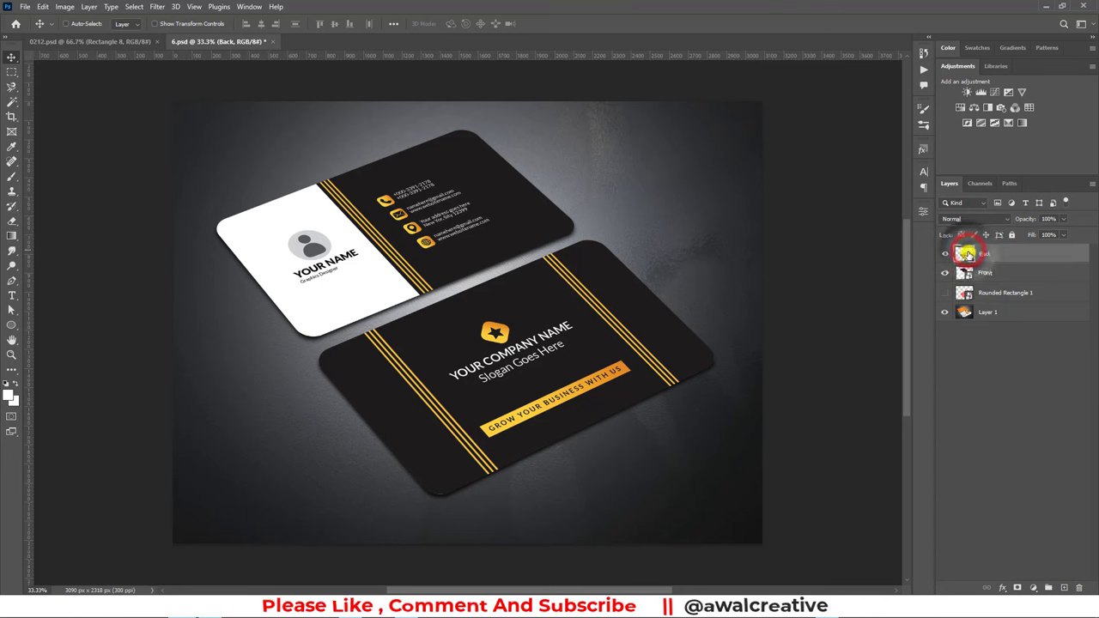
pyautogui.doubleClick(966, 253)
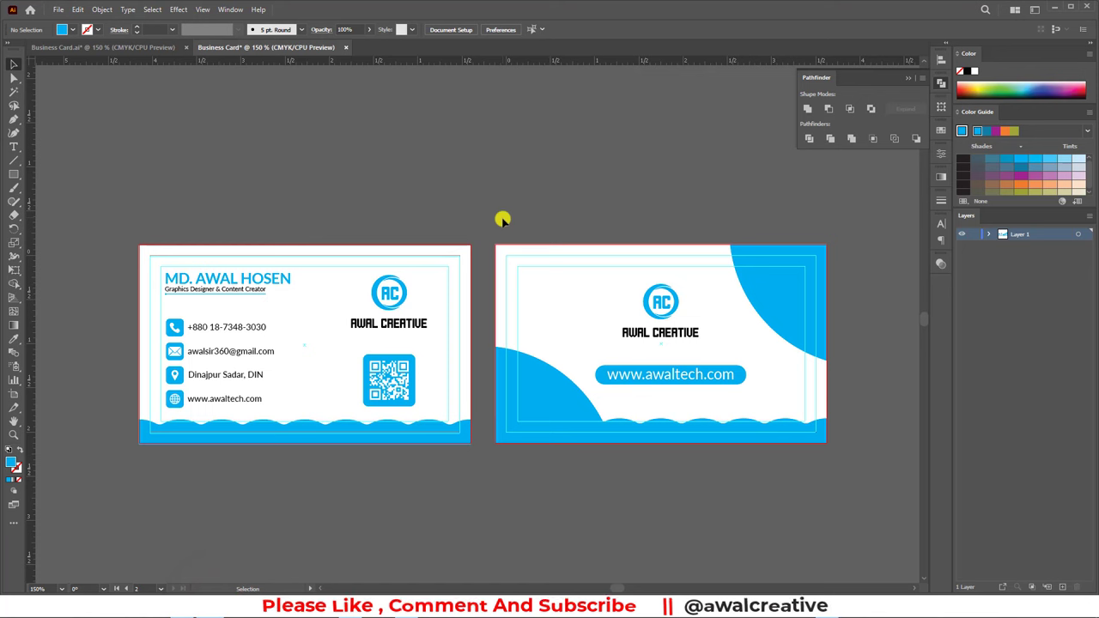
# Unlock all artwork on the back-side card with Object > Unlock All
pyautogui.moveTo(489, 228); pyautogui.dragTo(845, 442)
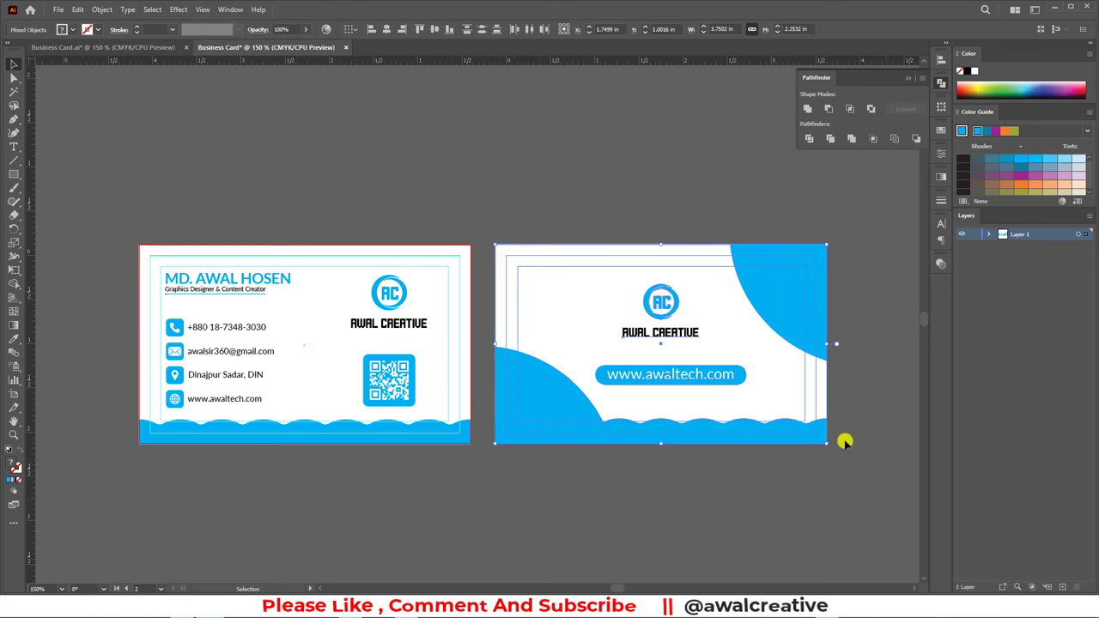
pyautogui.click(107, 9)
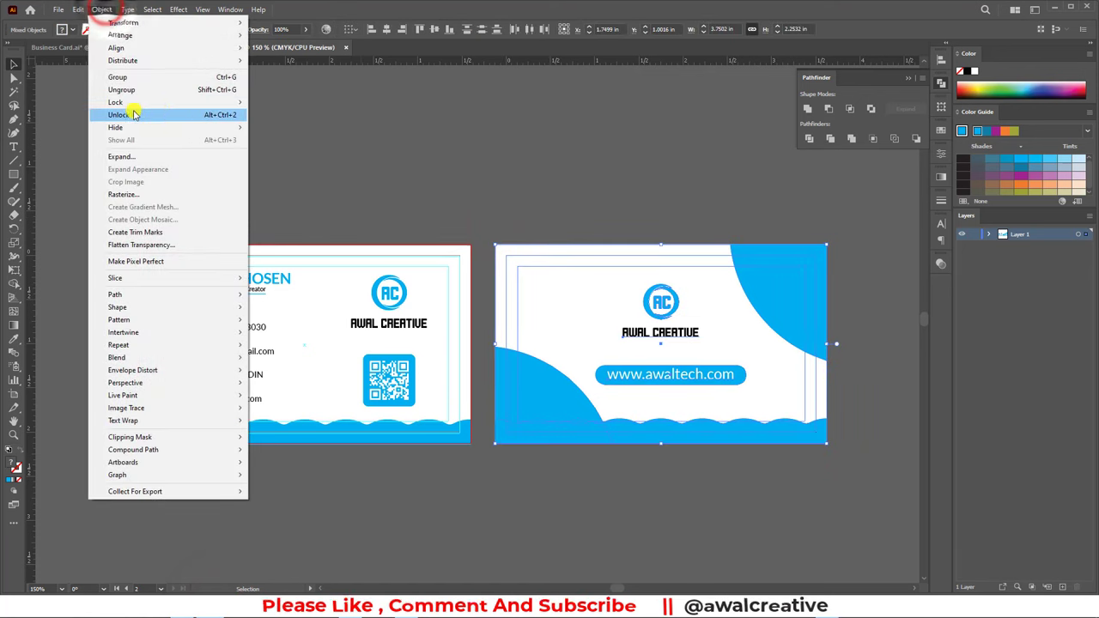
pyautogui.click(162, 114)
# Marquee-select the entire back-side card design for copying
pyautogui.click(630, 194)
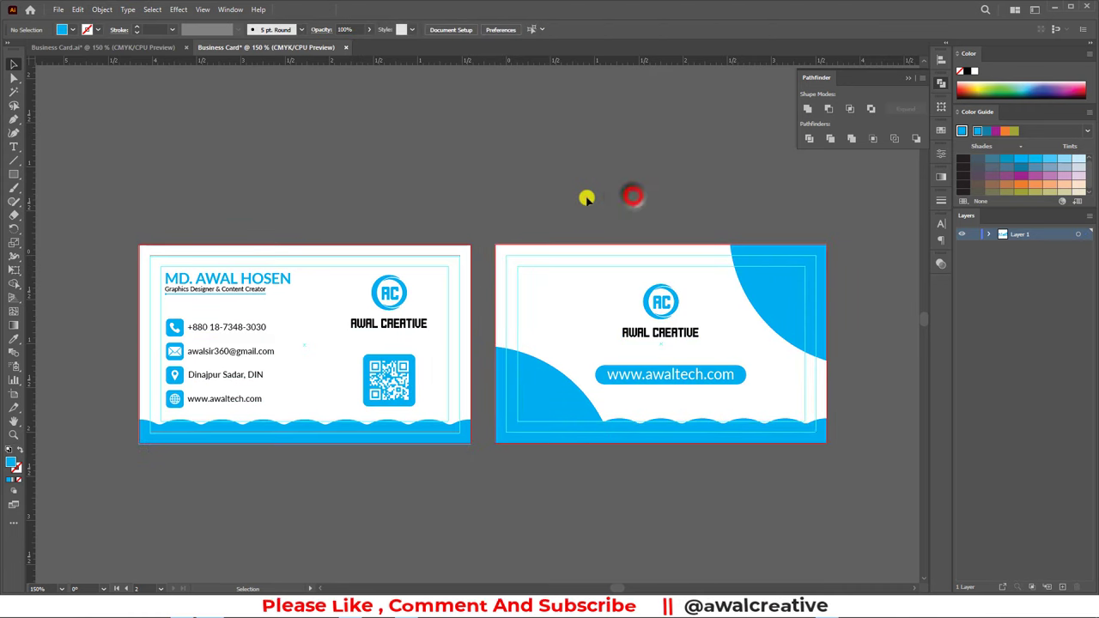
pyautogui.click(486, 225)
pyautogui.moveTo(537, 269); pyautogui.dragTo(867, 488)
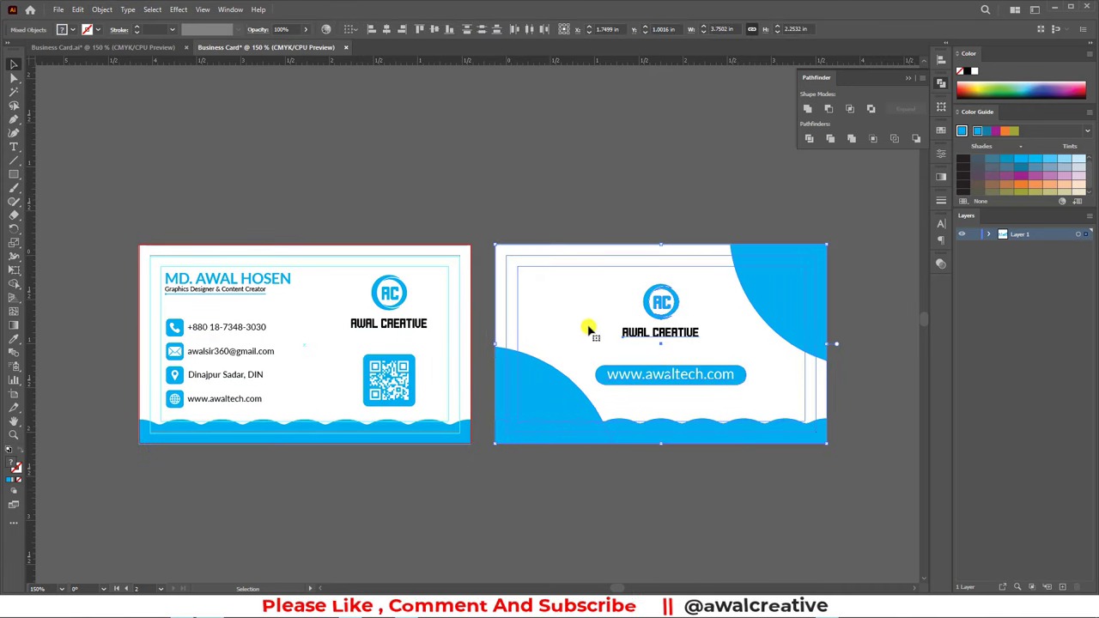
pyautogui.moveTo(588, 328); pyautogui.dragTo(123, 564)
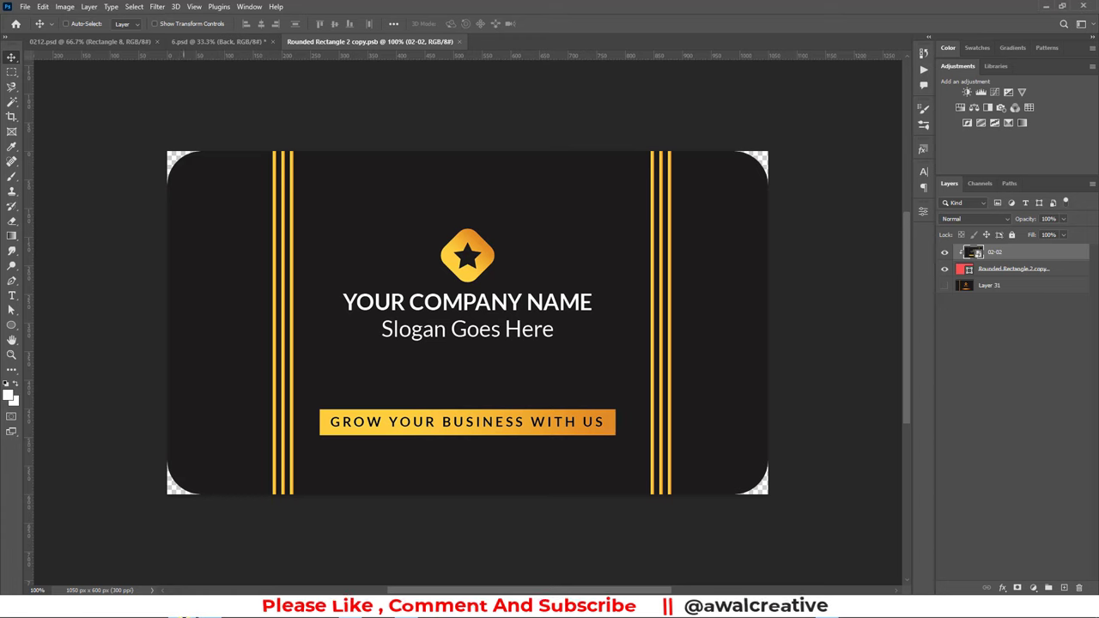
# Paste the back card design and scale it to cover the whole card
pyautogui.hotkey('ctrl', 'v')
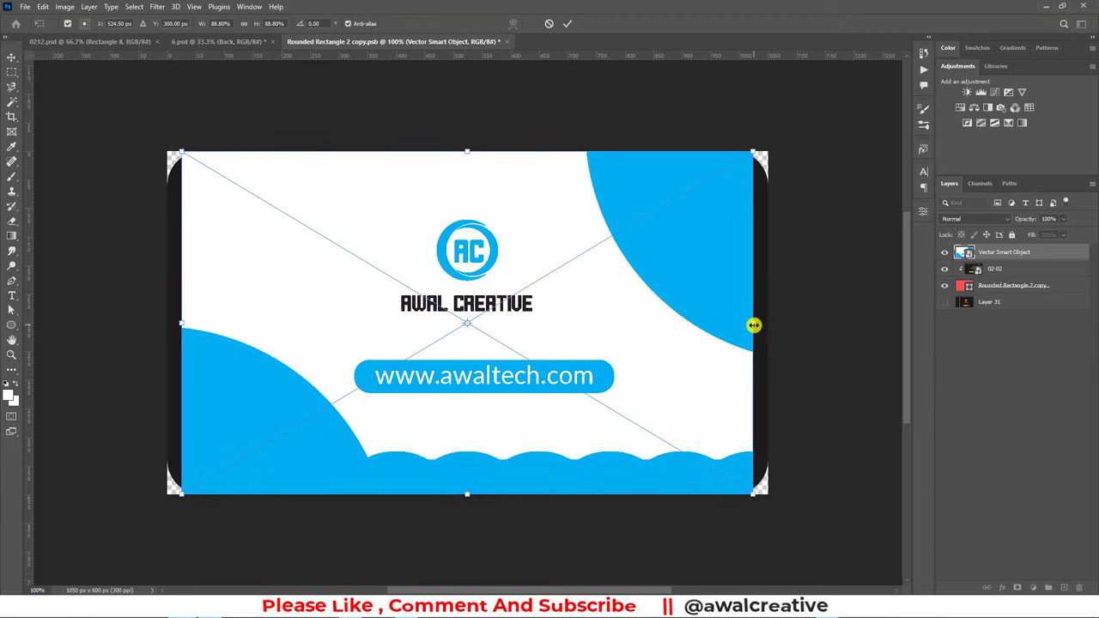
pyautogui.moveTo(754, 325); pyautogui.dragTo(767, 324)
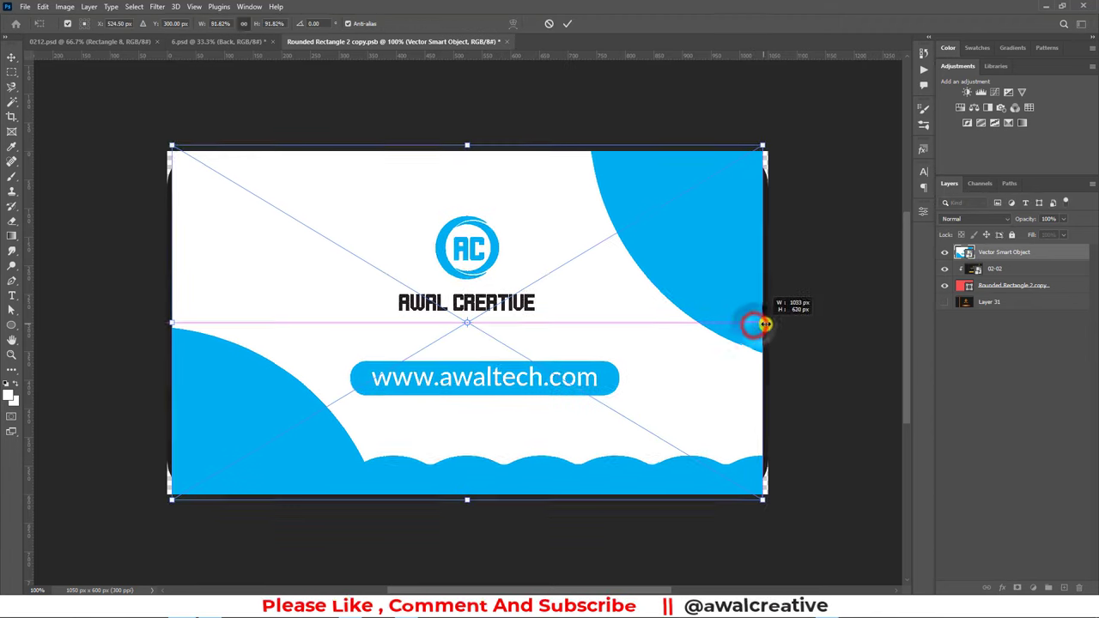
pyautogui.click(571, 25)
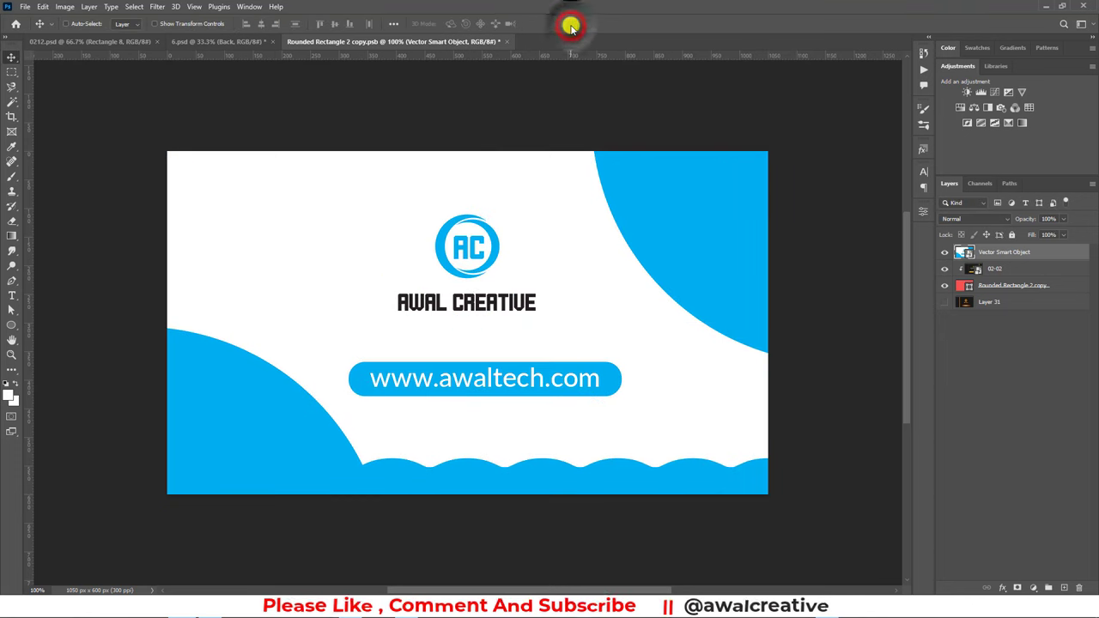
# Clip the design to the rounded card shape, save, and close the .psb
pyautogui.rightClick(985, 253)
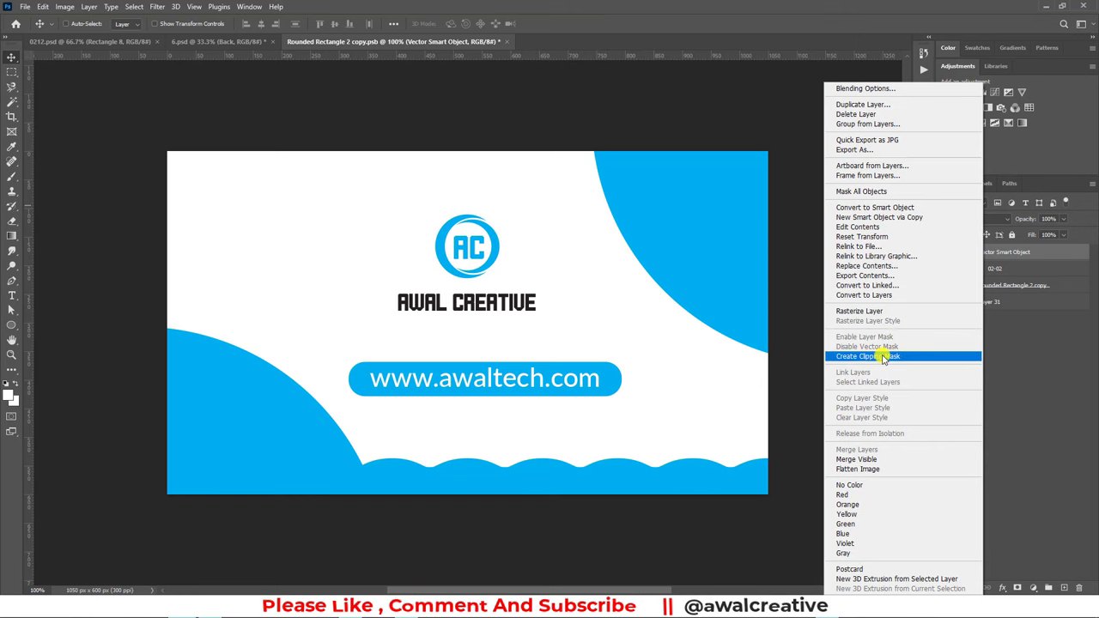
pyautogui.click(883, 357)
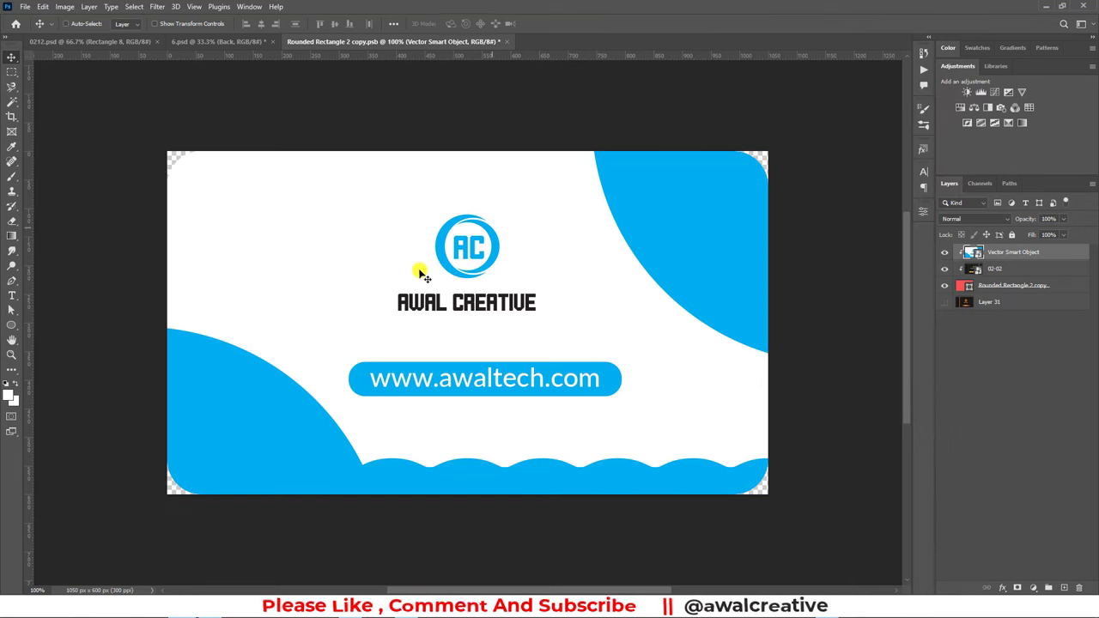
pyautogui.press('ctrl')
pyautogui.hotkey('ctrl', 's')
pyautogui.click(501, 43)
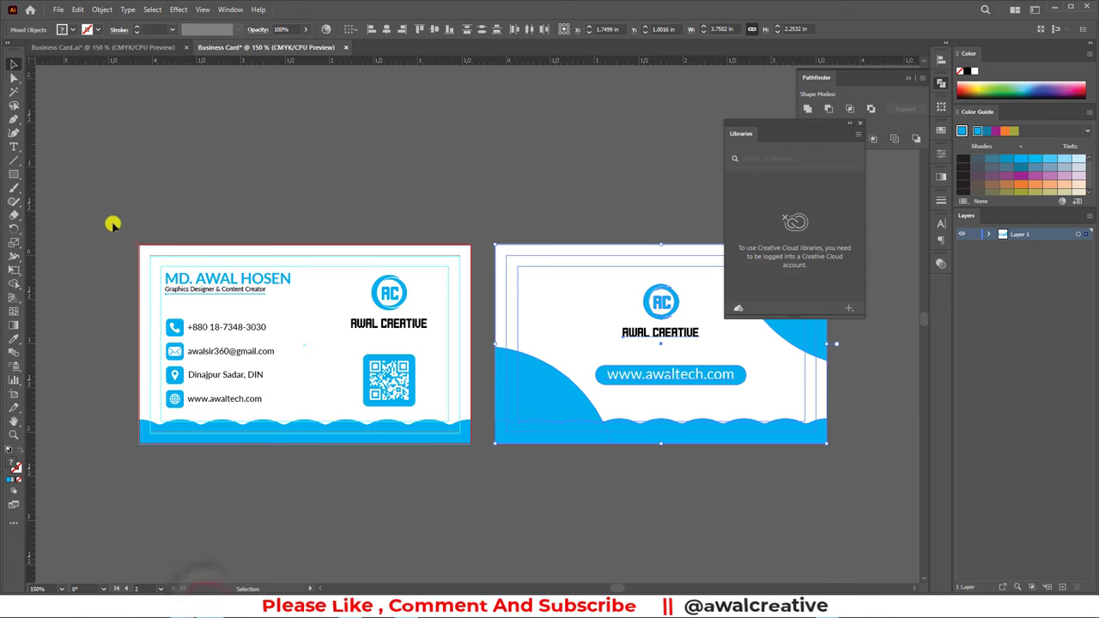
# Marquee-select the whole front card design, including contact details and QR code
pyautogui.moveTo(112, 219); pyautogui.dragTo(477, 483)
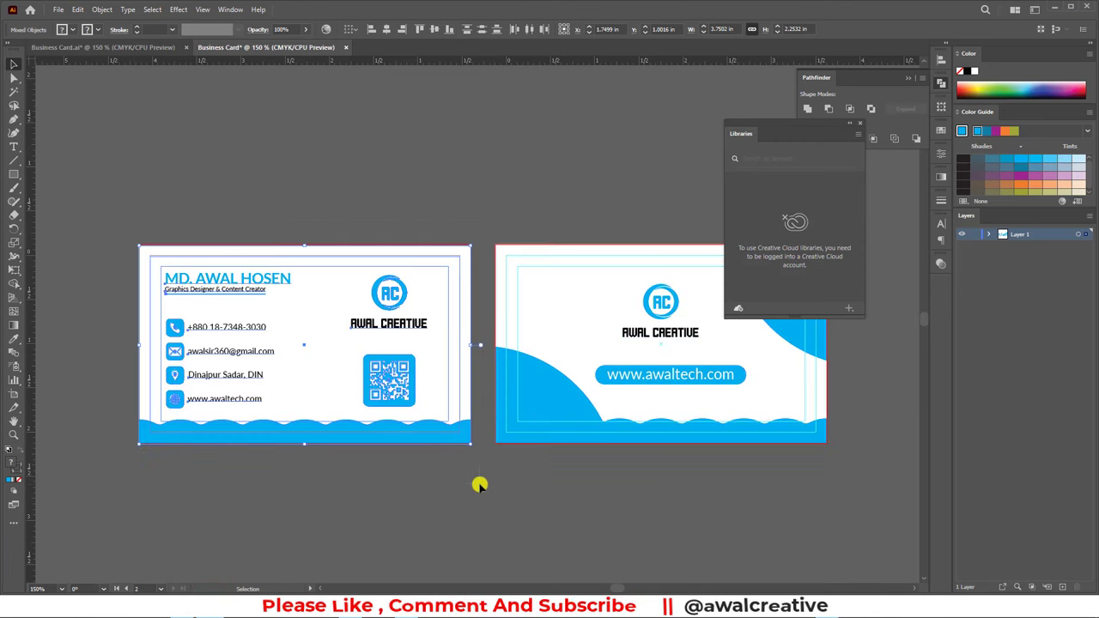
pyautogui.moveTo(337, 365); pyautogui.dragTo(210, 515)
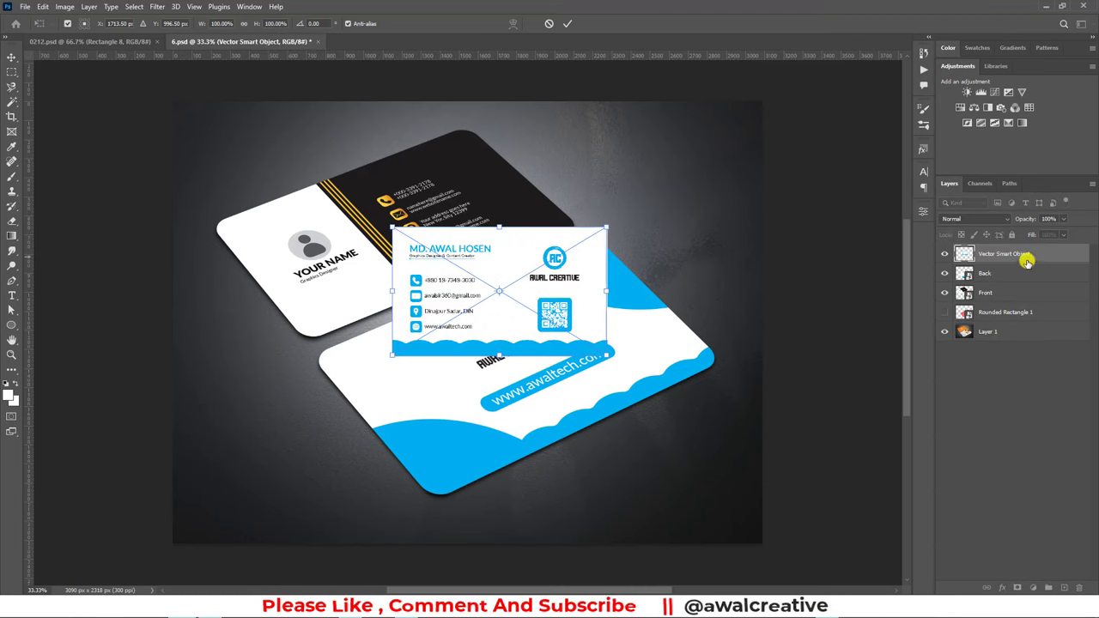
# Delete the stray Vector Smart Object layer and open the Front card's Rounded Rectangle 2.psb
pyautogui.moveTo(1026, 257)
pyautogui.mouseDown()
pyautogui.moveTo(1088, 558)
pyautogui.moveTo(1080, 587)
pyautogui.mouseUp()
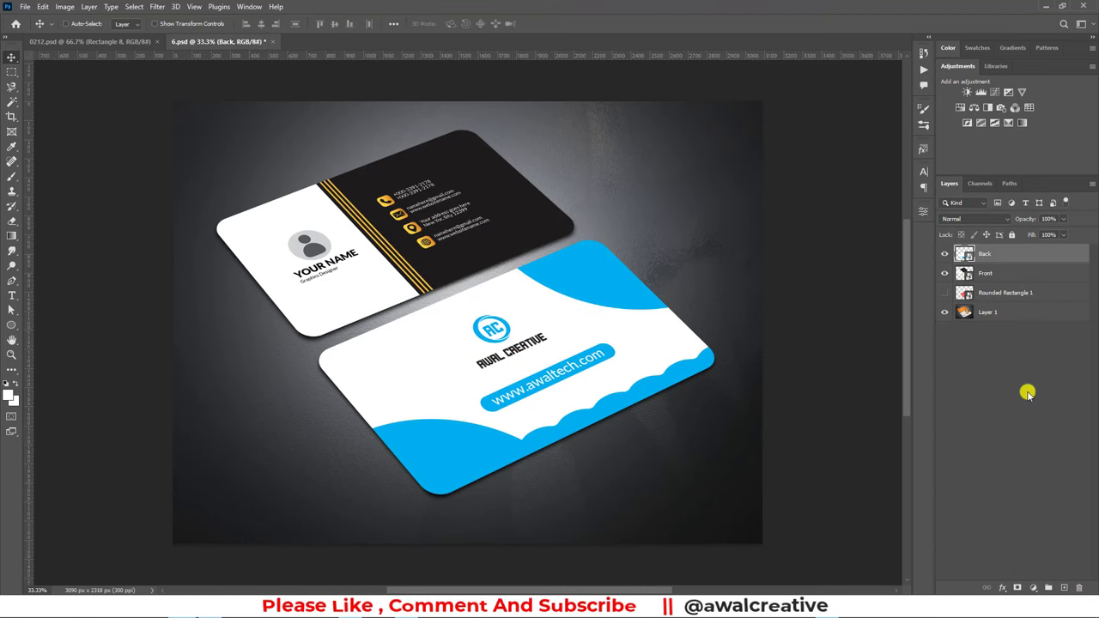
pyautogui.click(993, 274)
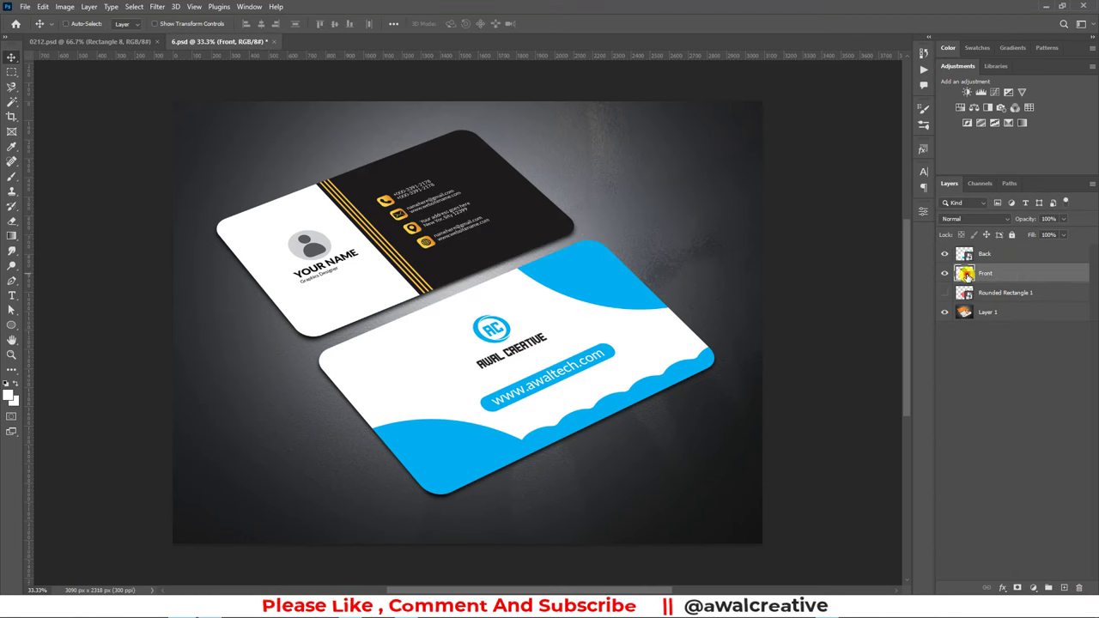
pyautogui.doubleClick(964, 274)
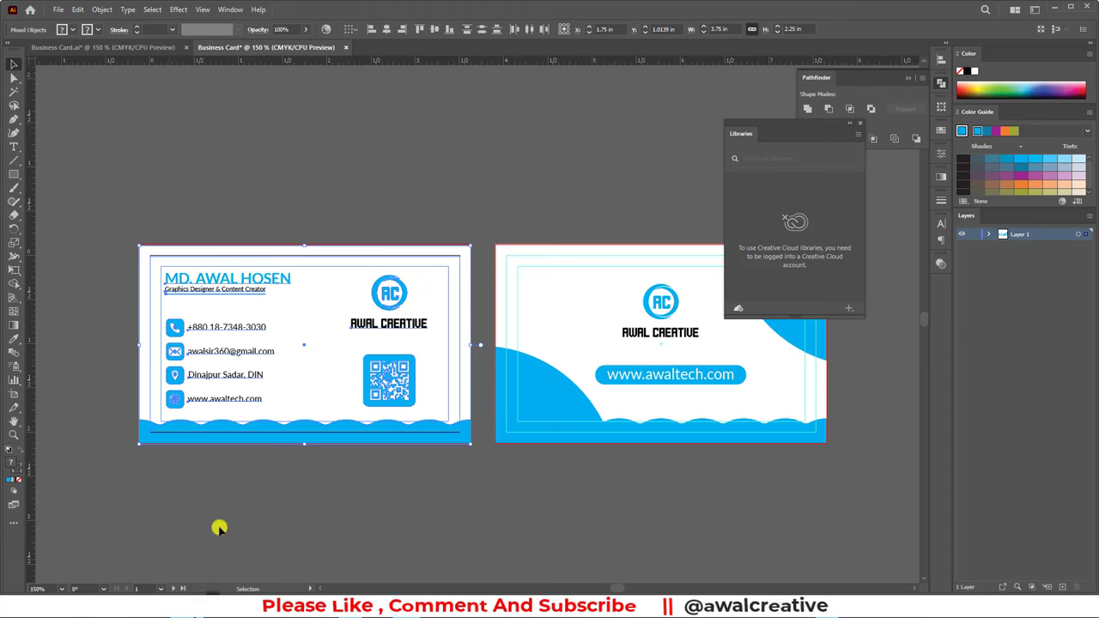
pyautogui.click(112, 223)
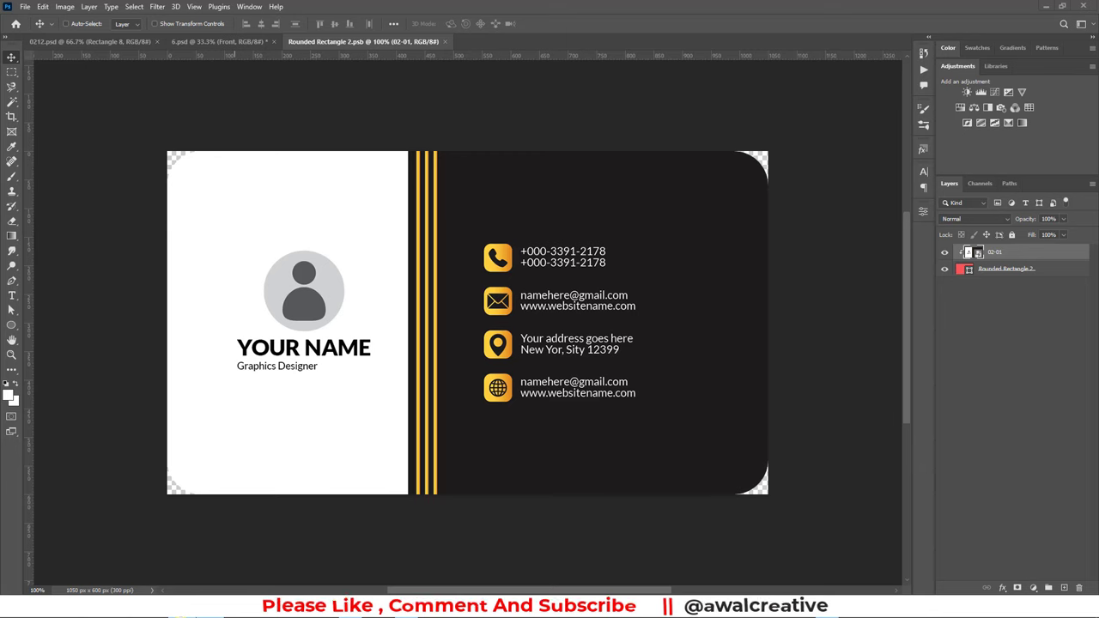
# Paste the front card design and scale it to fill the whole card
pyautogui.hotkey('ctrl', 'v')
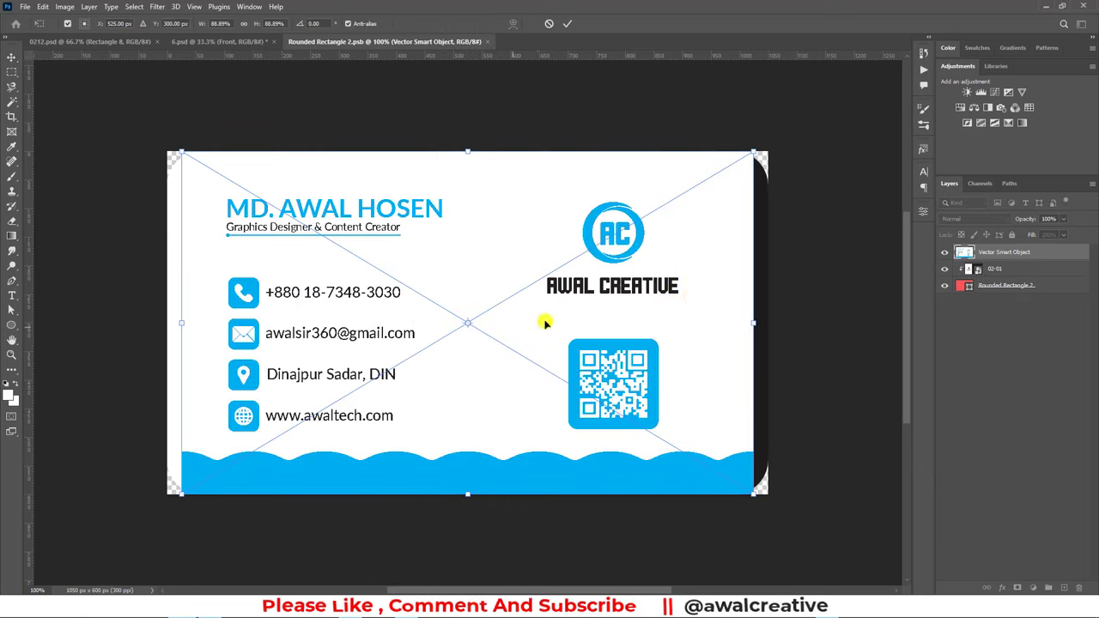
pyautogui.click(567, 22)
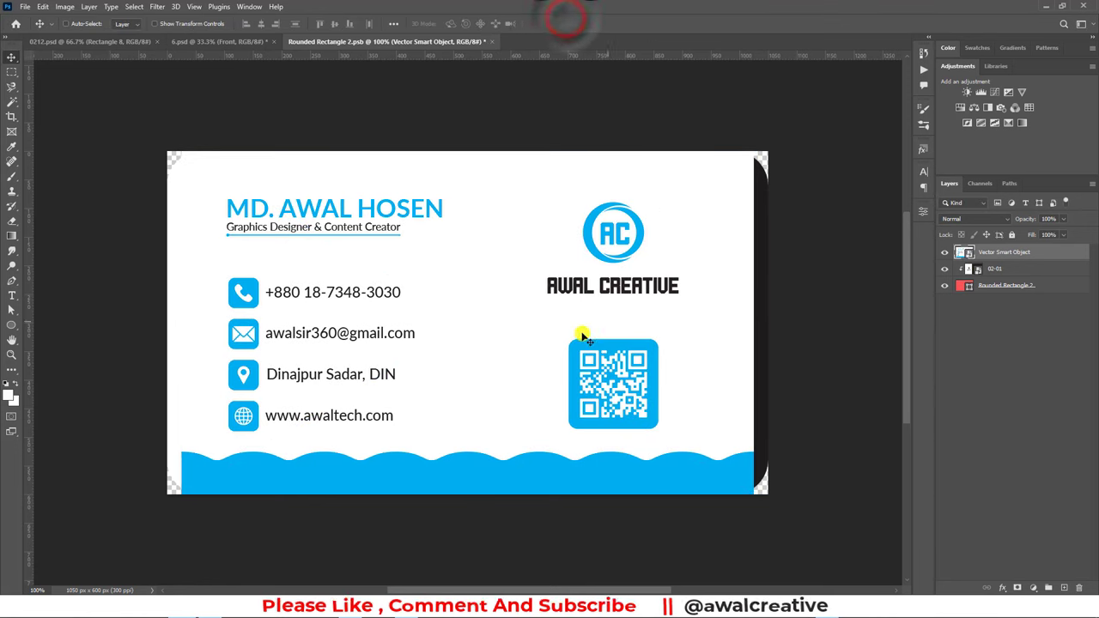
pyautogui.hotkey('ctrl', 't')
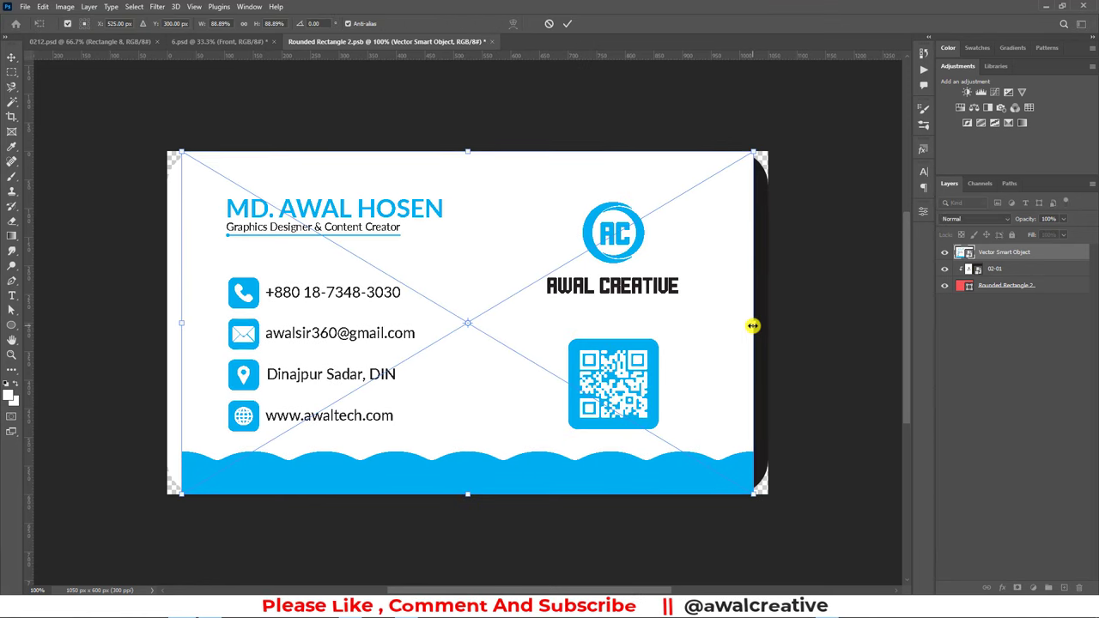
pyautogui.moveTo(752, 325); pyautogui.dragTo(766, 323)
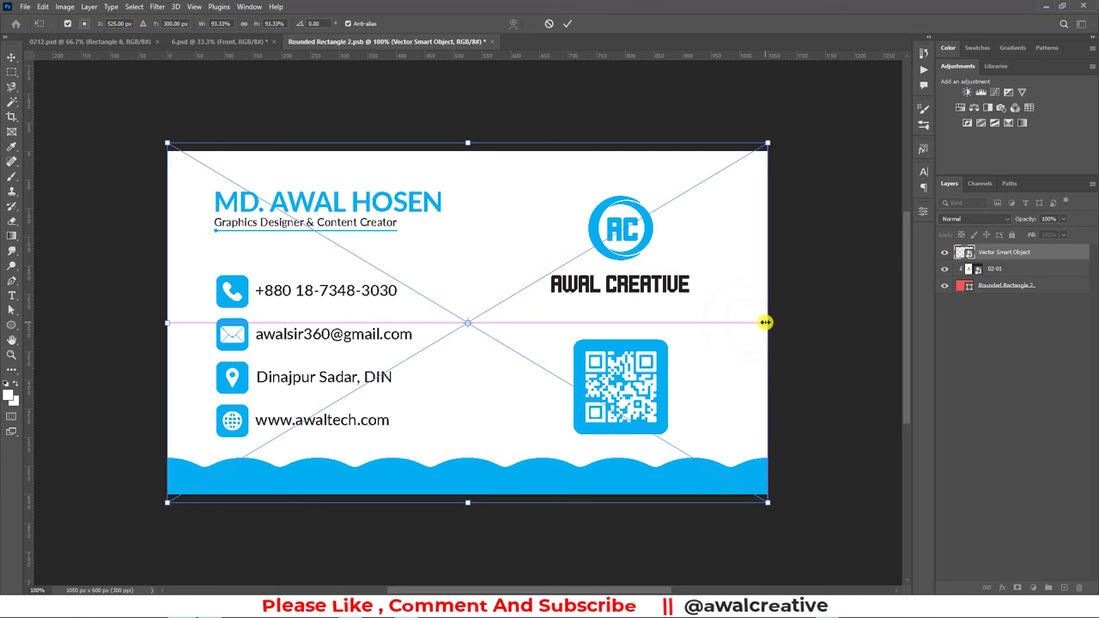
pyautogui.click(564, 20)
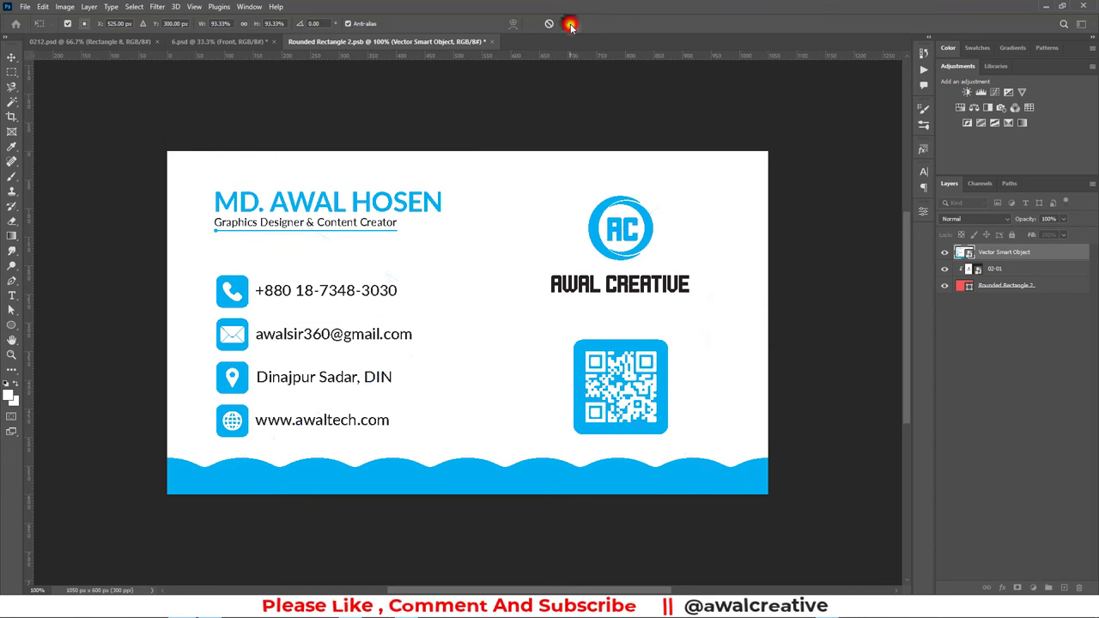
# Clip the front design to the rounded card shape and close the .psb
pyautogui.rightClick(987, 255)
pyautogui.click(875, 355)
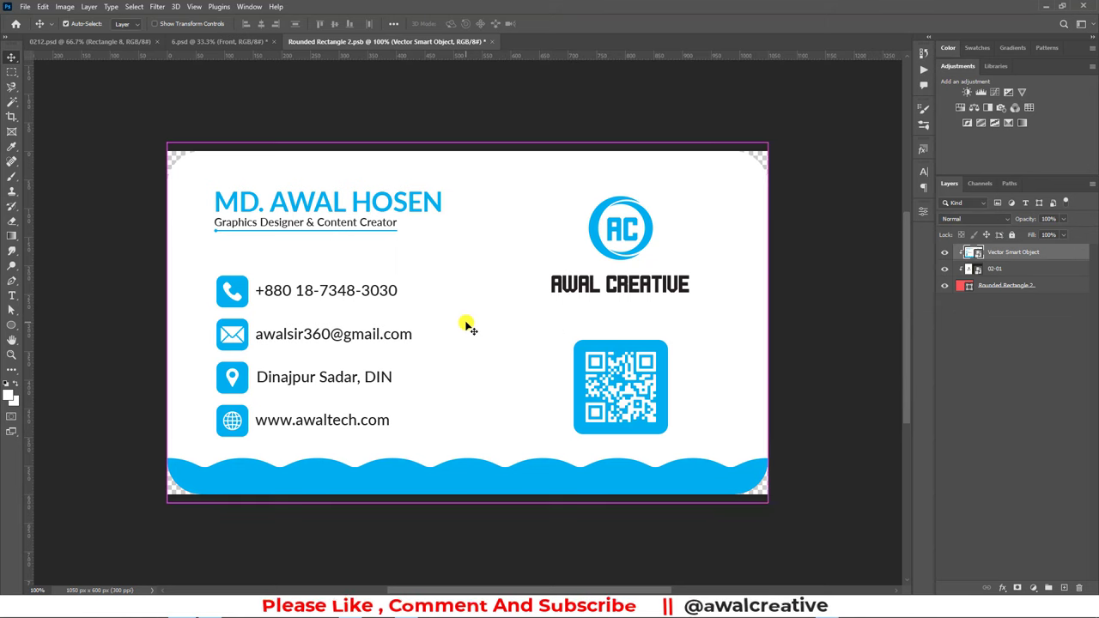
pyautogui.click(485, 41)
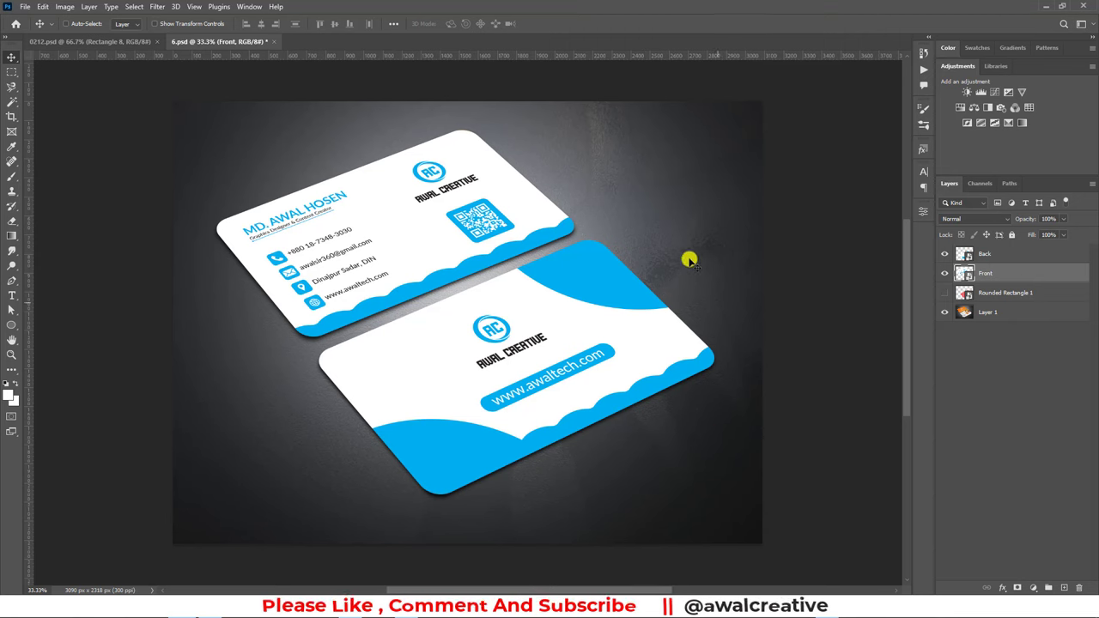
# Show the 0212.psd mockup, then close Illustrator's Libraries and Pathfinder panels and deselect everything
pyautogui.click(149, 41)
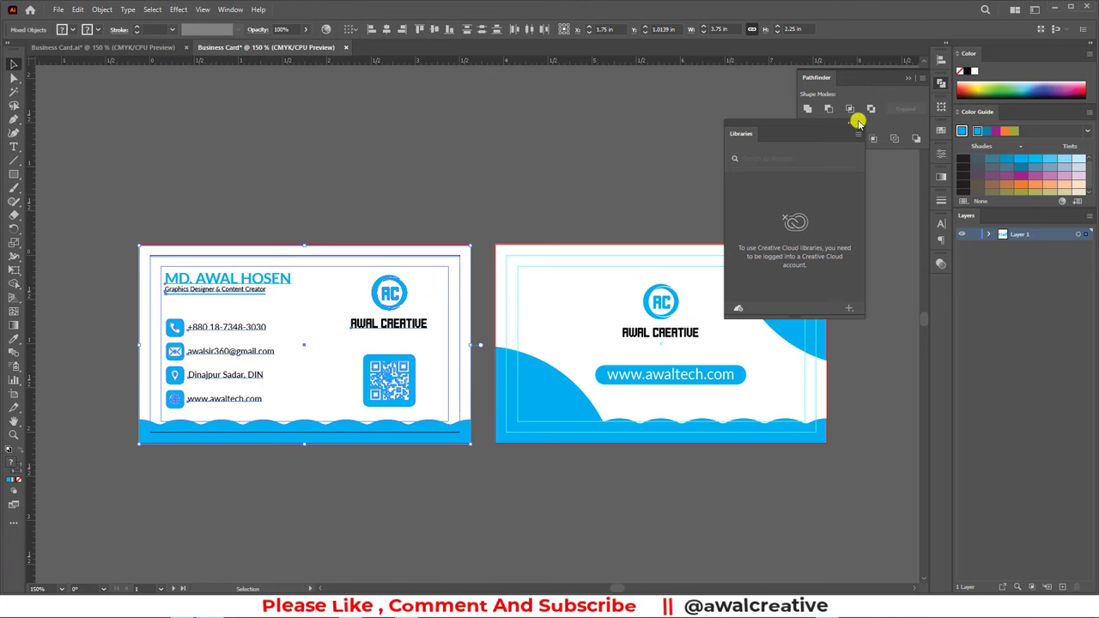
pyautogui.click(852, 120)
pyautogui.click(906, 79)
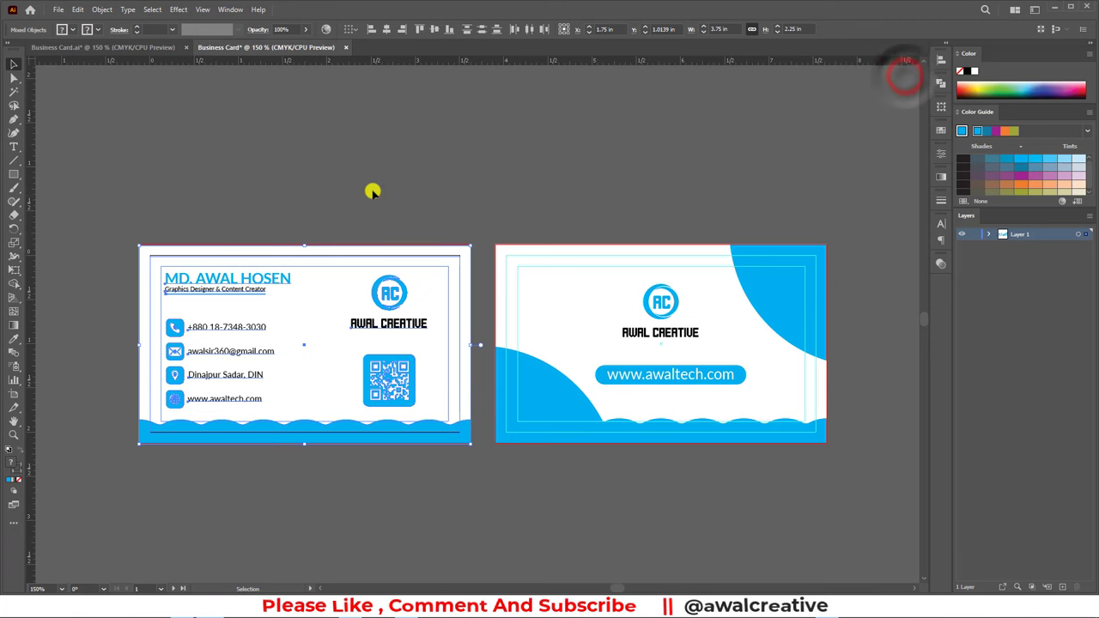
pyautogui.click(319, 179)
pyautogui.click(105, 190)
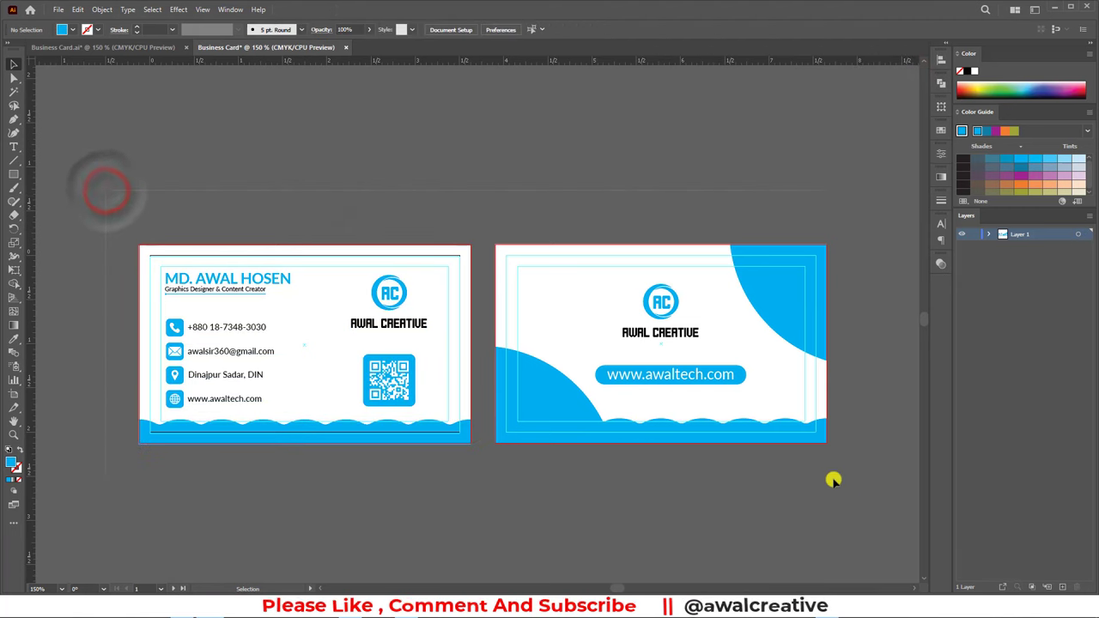